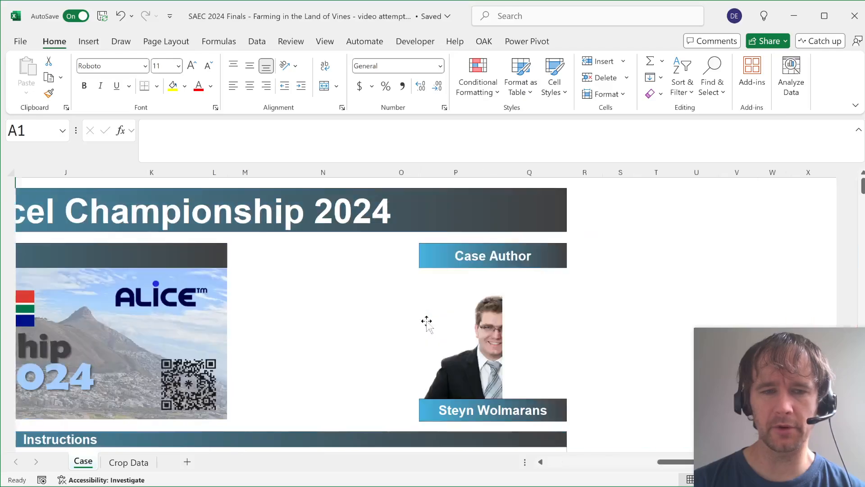
Look through the Case sheet down to the Level 7 question and its instructions, and return to the sheet's beginning.
scroll(427, 323, "left", 10)
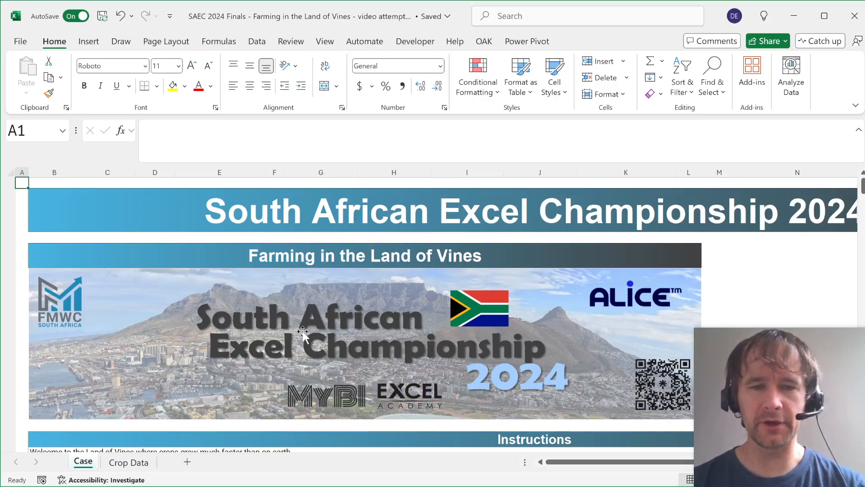
scroll(303, 332, "down", 20)
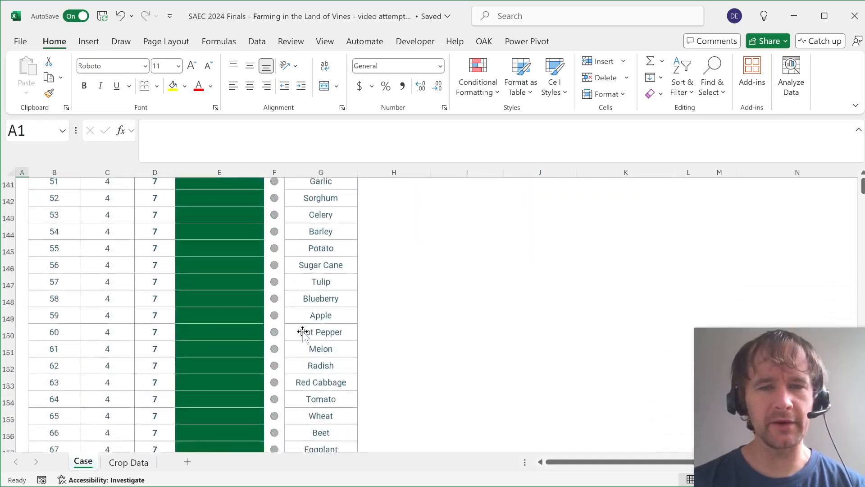
scroll(302, 333, "up", 15)
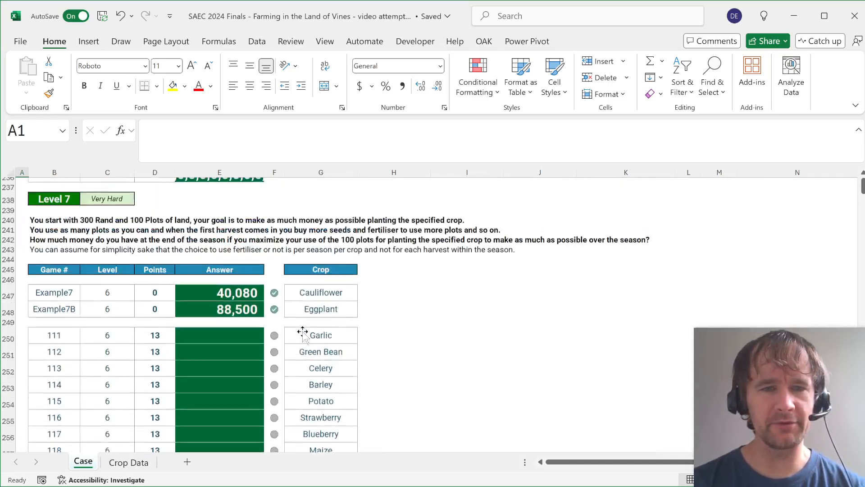
scroll(303, 332, "down", 2)
left_click(51, 239)
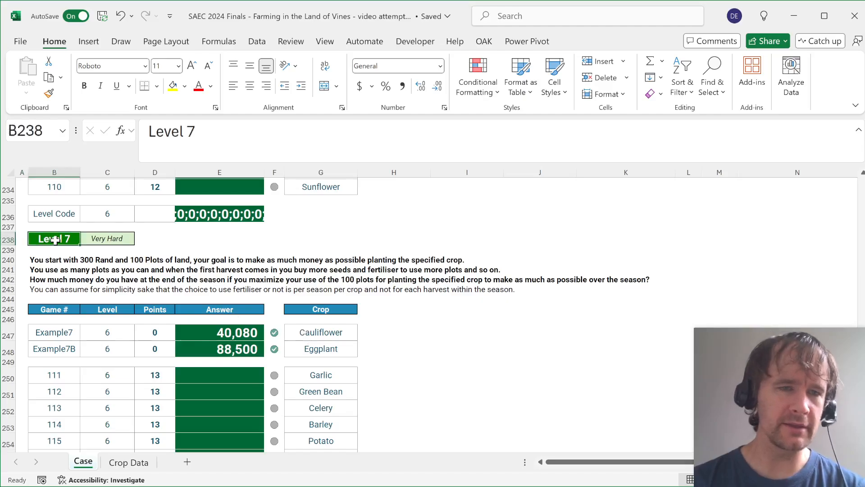
left_click(10, 240)
left_click(255, 261)
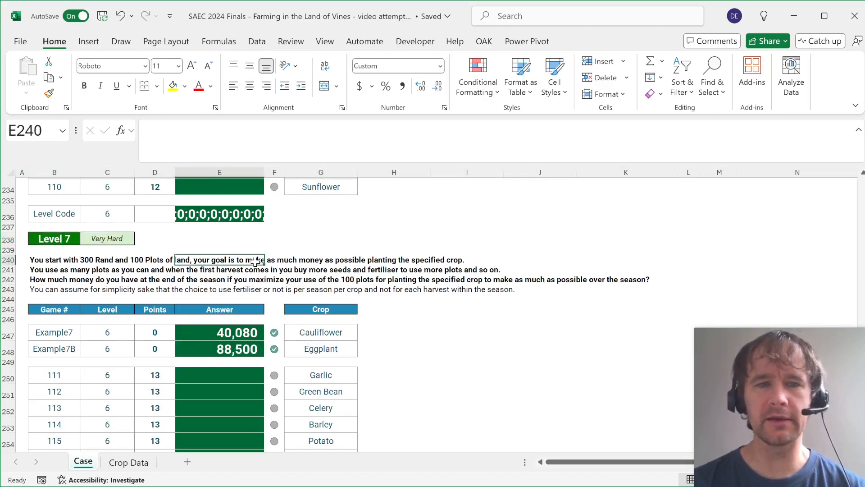
key("ctrl+Home")
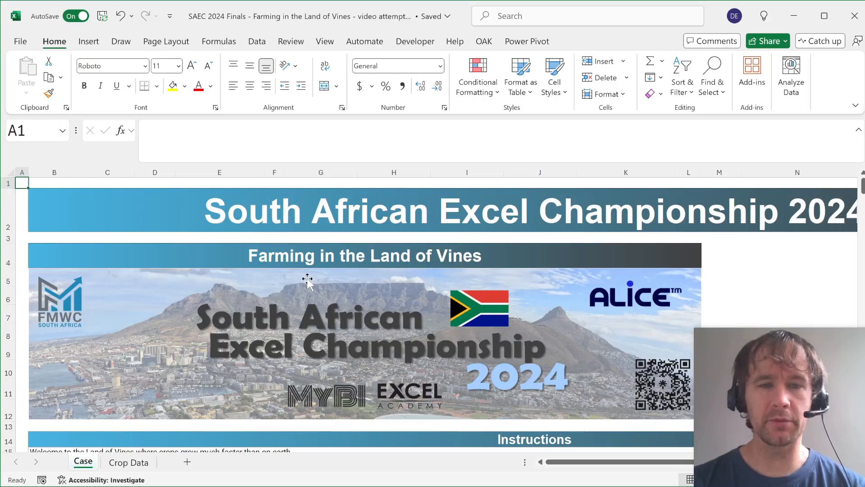
Read the Instructions section and the Bonus Questions on the Case sheet.
scroll(307, 279, "down", 4)
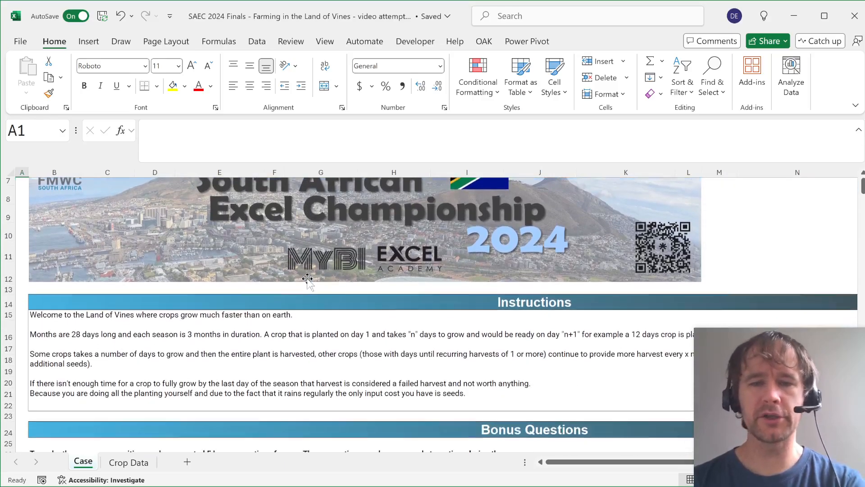
scroll(308, 280, "up", 4)
scroll(308, 280, "down", 4)
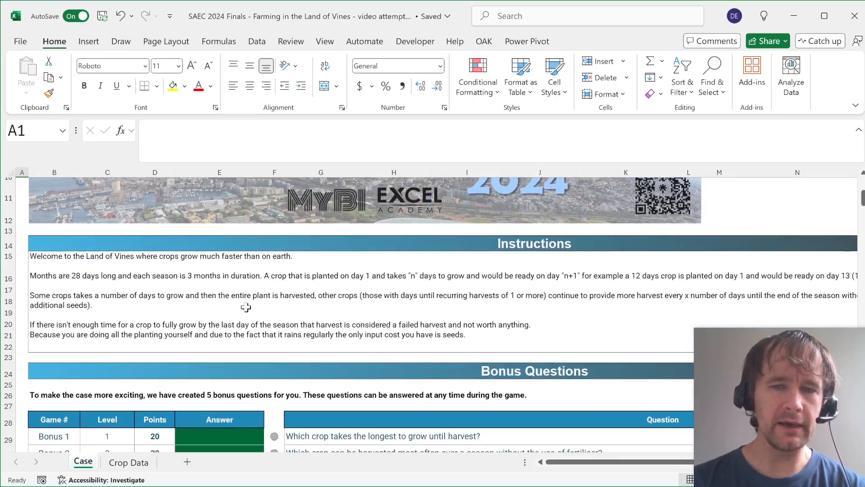
scroll(229, 315, "down", 2)
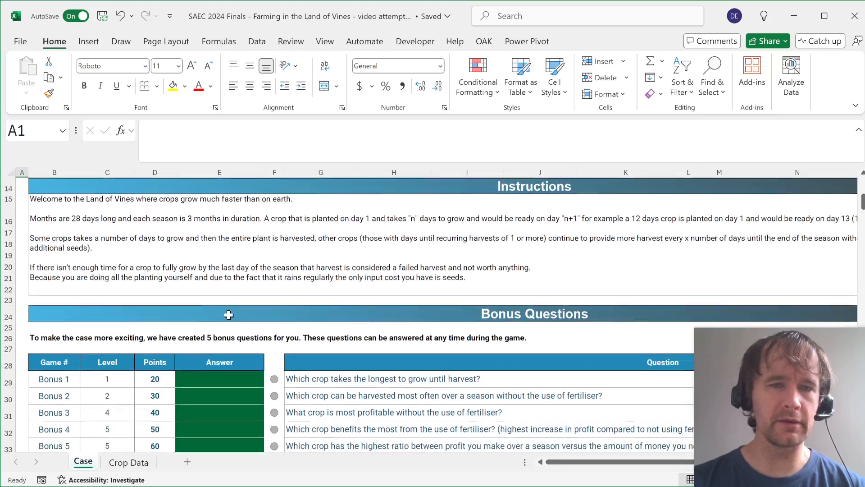
scroll(229, 315, "up", 1)
Examine each column of the Crop Data sheet: crop, seed cost, selling price, days until first harvest and days for recurring harvests.
key("ctrl+Page_Down")
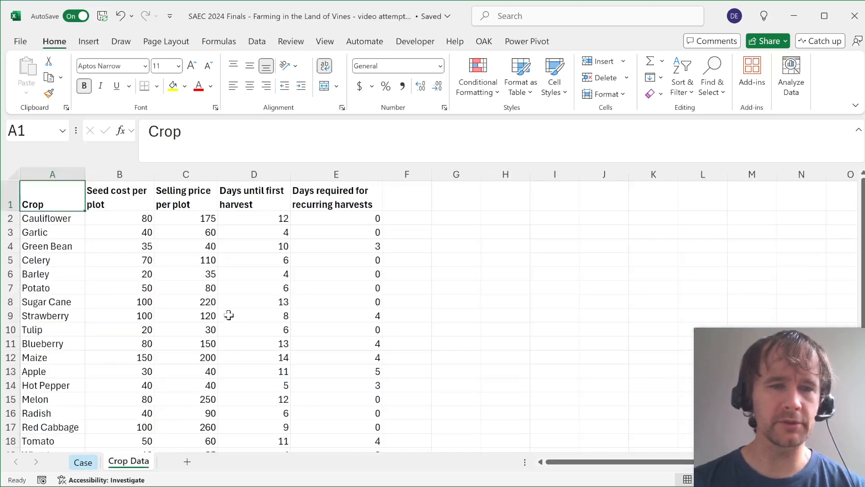
left_click(78, 221)
key("ctrl+shift+Down")
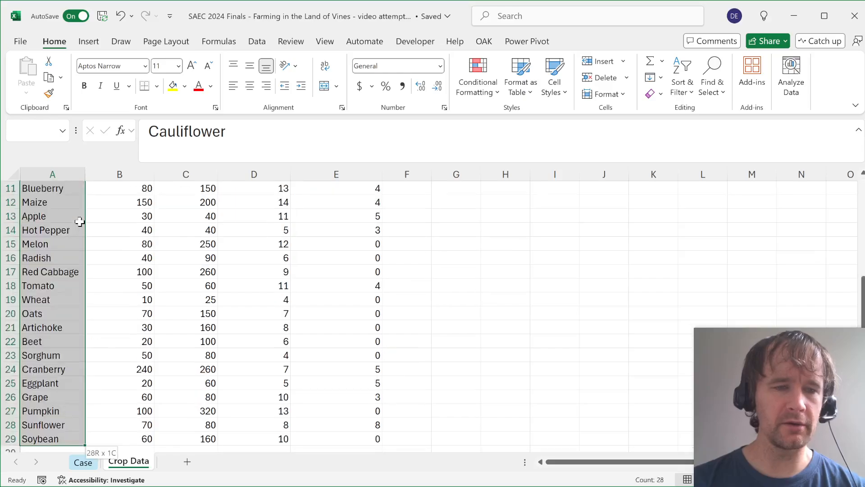
key("ctrl+Home")
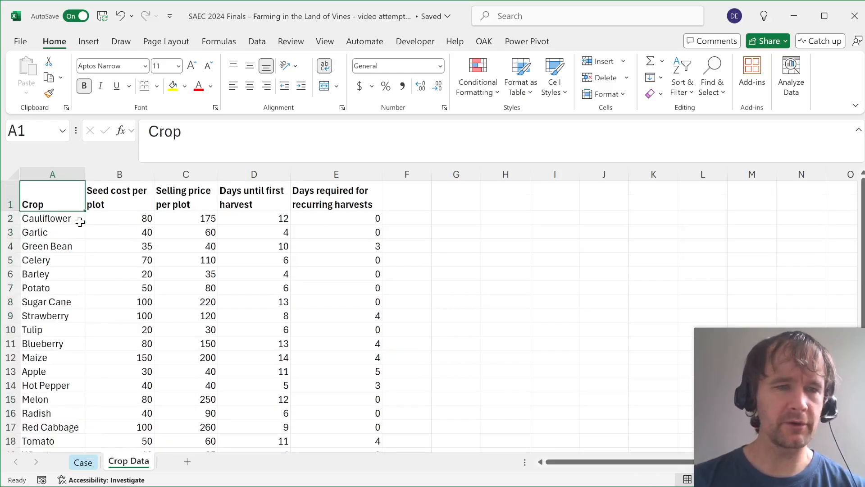
key("Down")
key("Right")
key("ctrl+shift+Down")
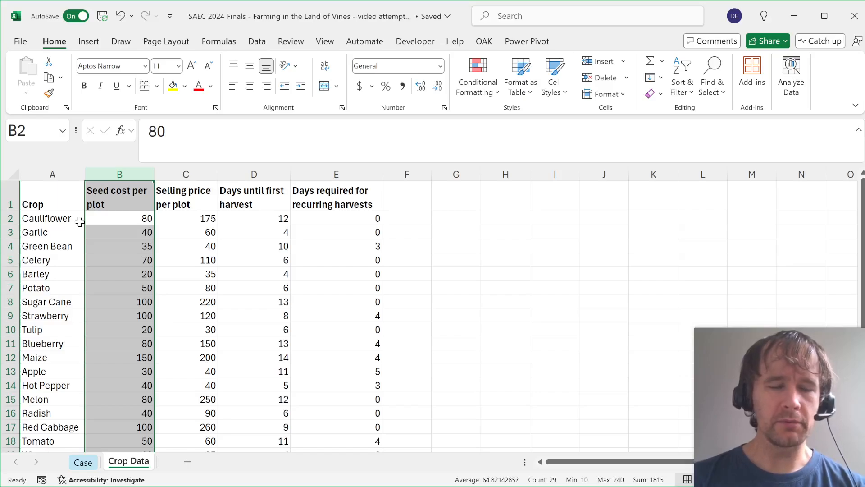
key("Right")
key("ctrl+shift+Down")
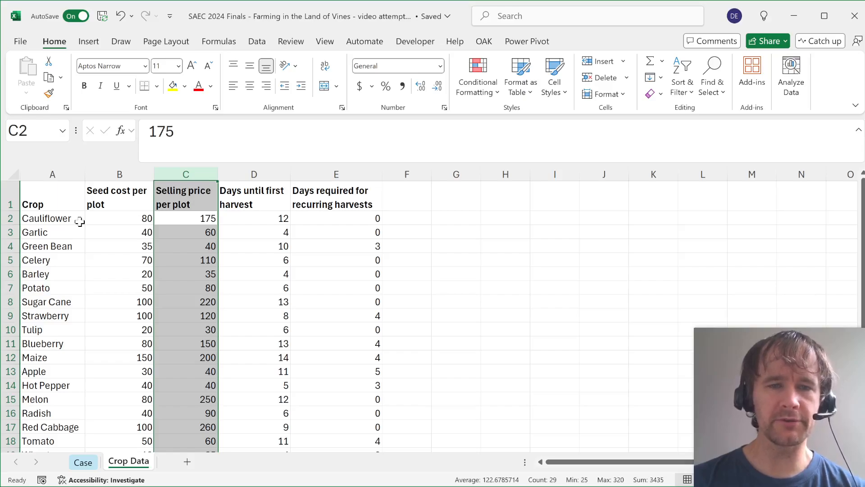
key("Right")
key("ctrl+shift+Down")
key("Right")
key("ctrl+shift+Down")
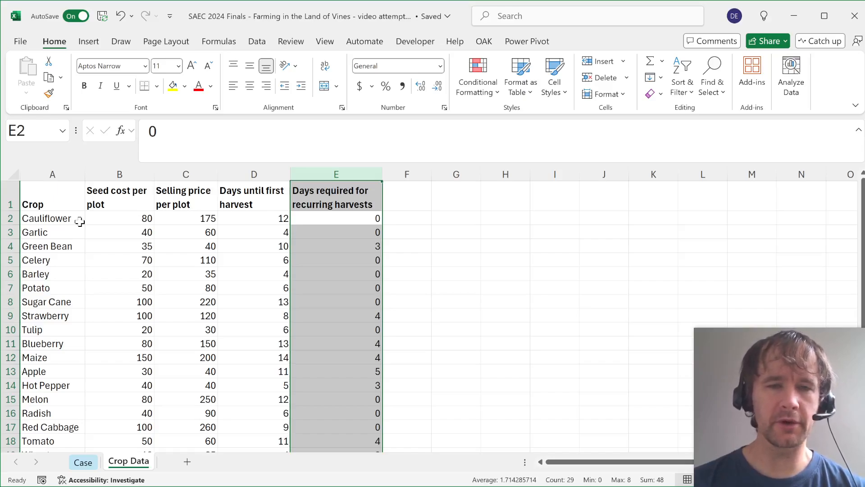
Compare the Cauliflower, Garlic and Green Bean rows, including Green Bean's first-harvest and recurring-harvest days.
key("Down")
key("shift+space")
key("Up")
key("shift+space")
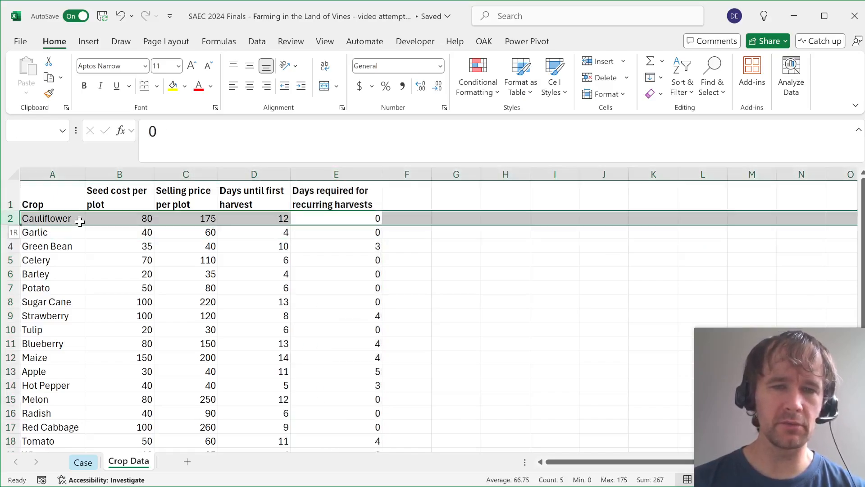
key("Down")
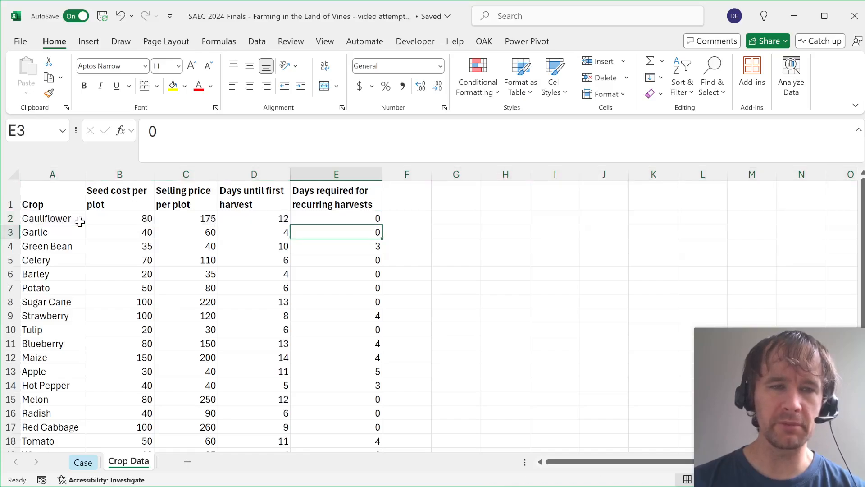
key("shift+space")
key("Down")
key("shift+space")
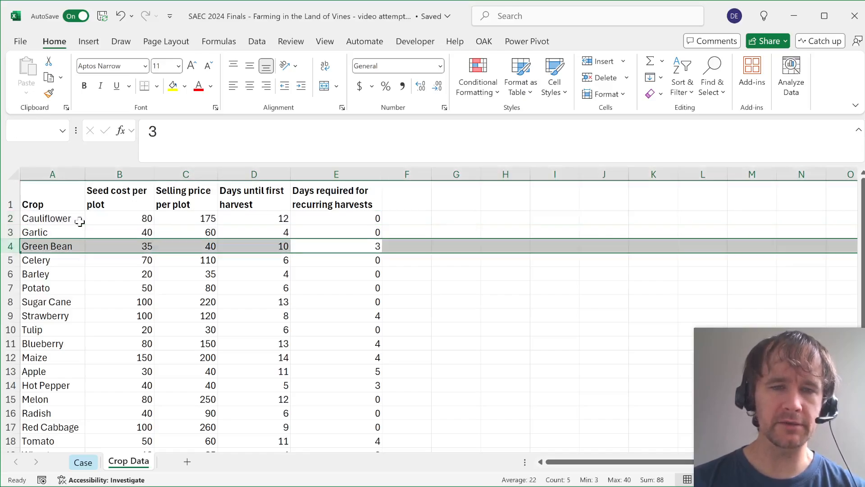
key("Left")
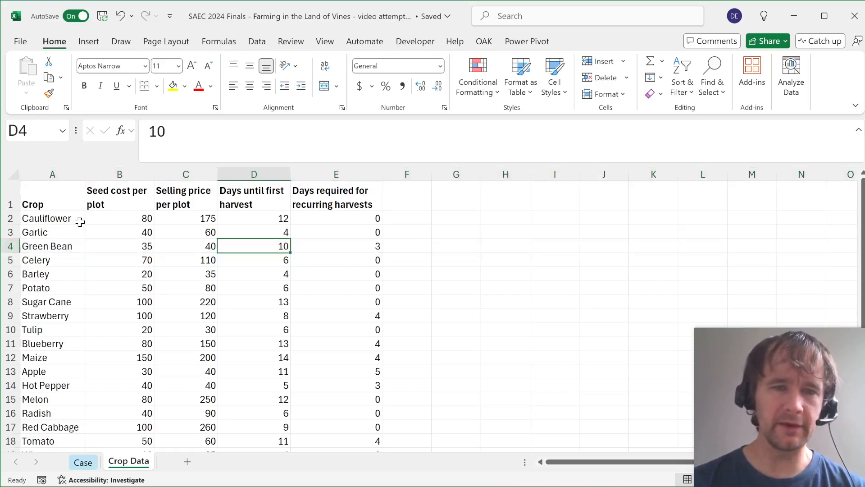
key("Right")
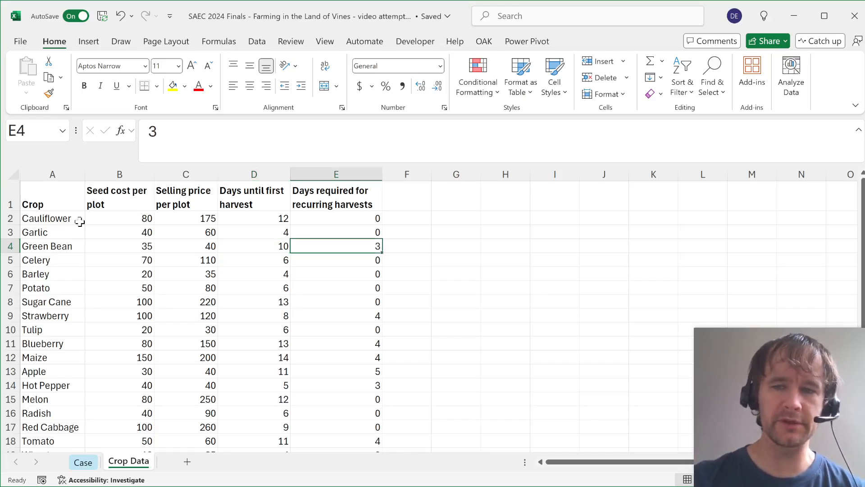
key("ctrl+Home")
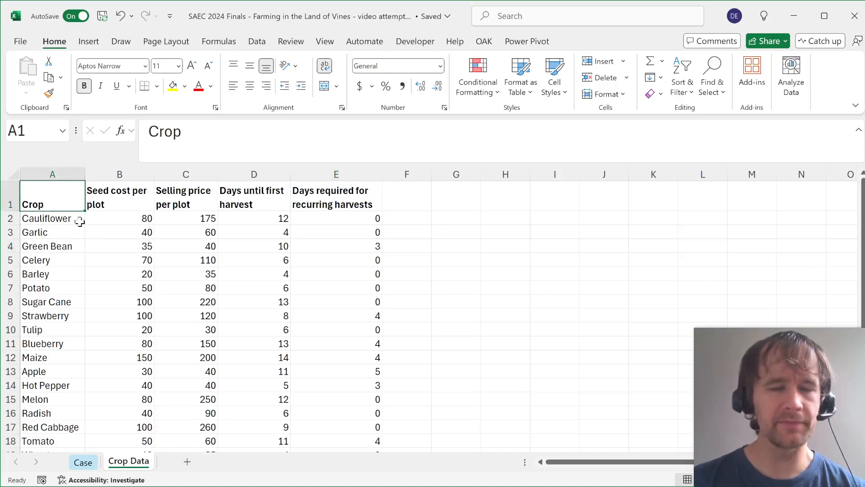
Recheck the Case instructions, try =84/D2 in cell F2 of the Crop Data sheet for Cauliflower, and clear the cell.
key("ctrl+Page_Up")
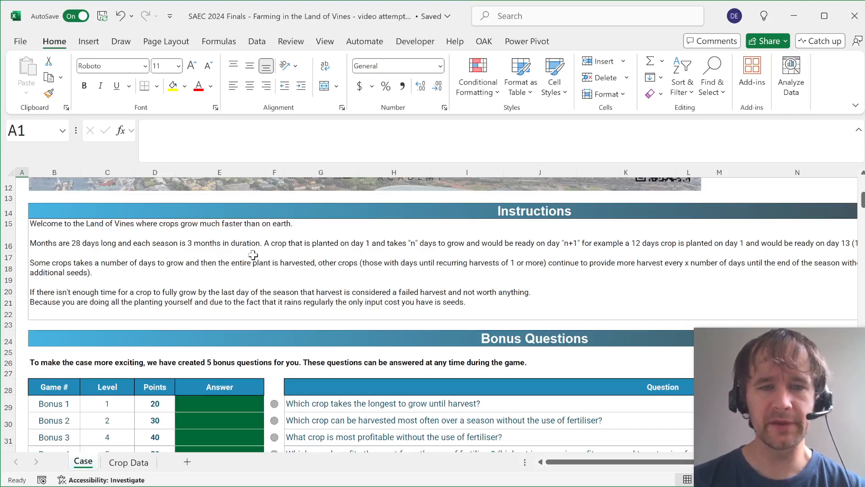
key("ctrl+Page_Down")
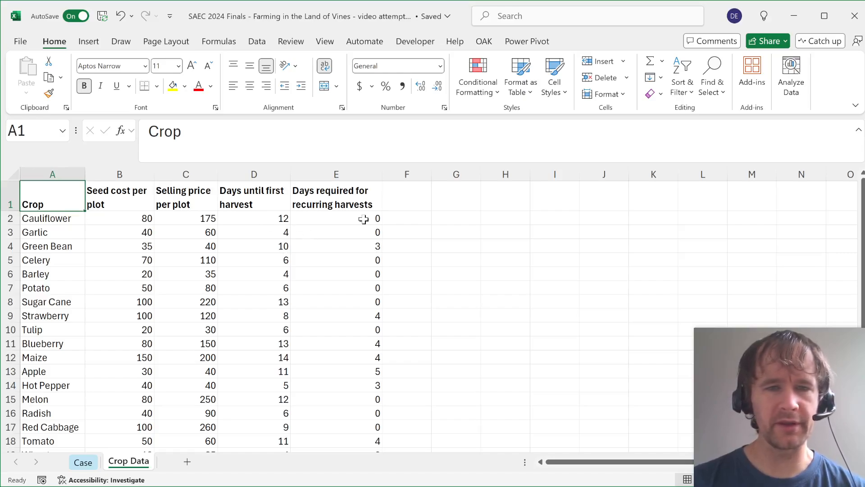
left_click(412, 218)
type("=84/")
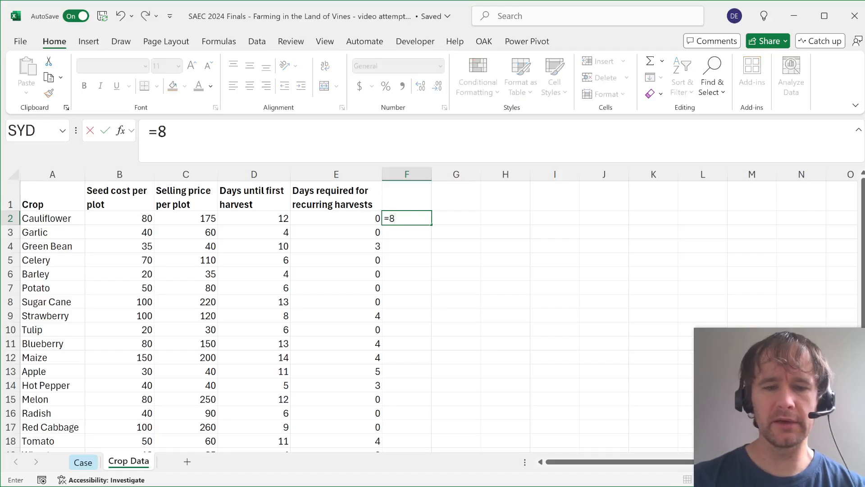
key("Left")
key("Left")
key("Return")
left_click(414, 218)
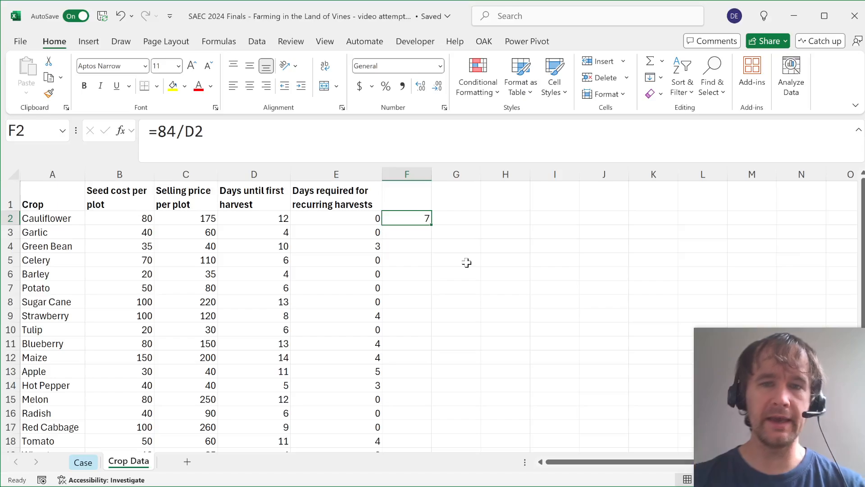
key("Delete")
Review the Level 1 to Level 4 questions and their worked examples on the Case sheet.
key("ctrl+Page_Up")
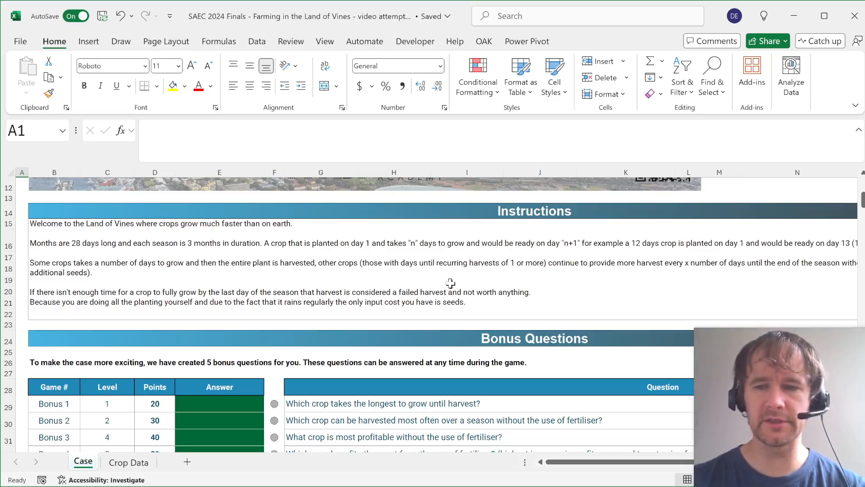
scroll(451, 283, "down", 10)
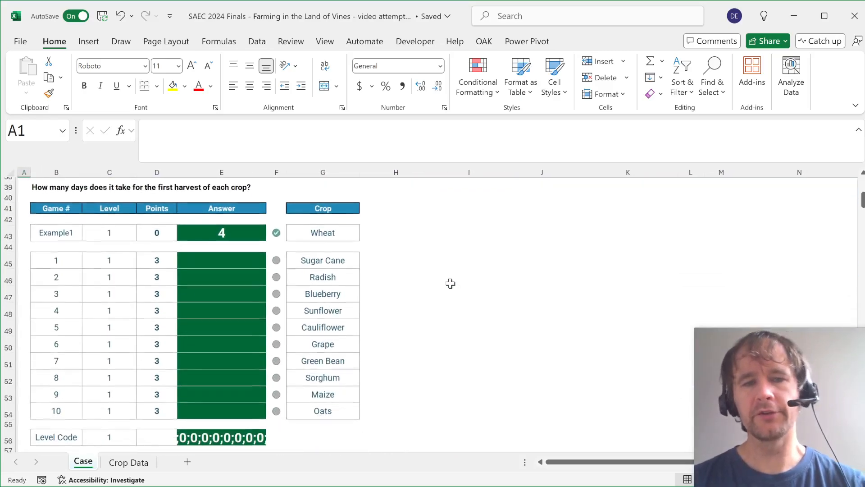
scroll(450, 283, "up", 2)
scroll(450, 283, "up", 1)
scroll(451, 283, "down", 2)
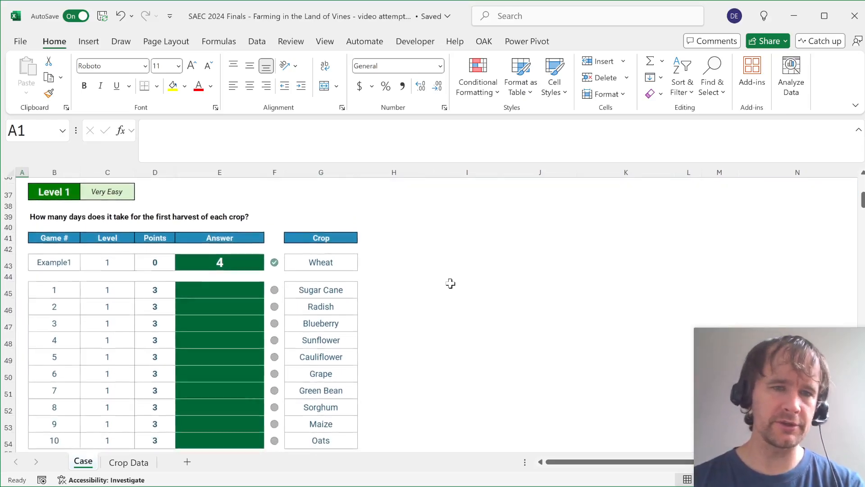
scroll(320, 314, "down", 13)
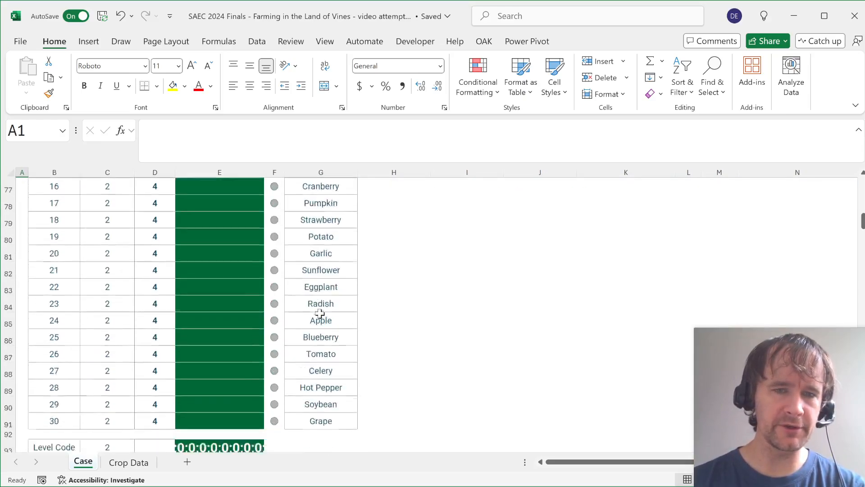
scroll(320, 313, "up", 6)
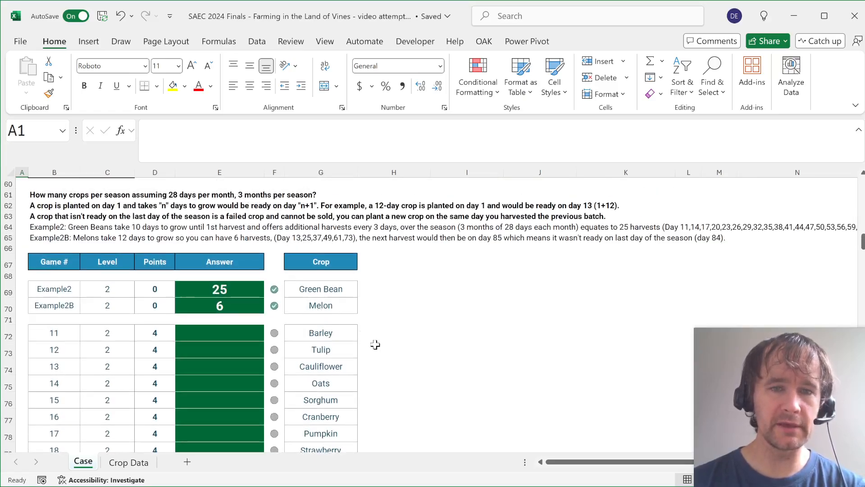
scroll(375, 344, "down", 14)
scroll(375, 344, "up", 4)
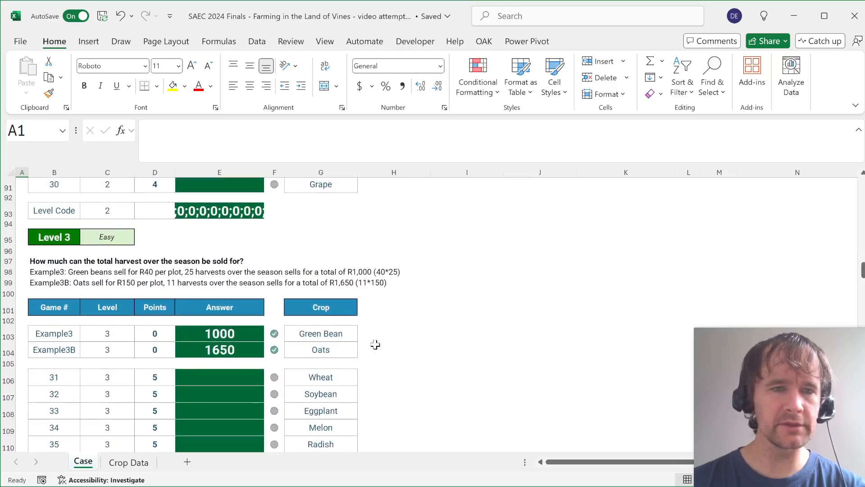
scroll(316, 385, "down", 13)
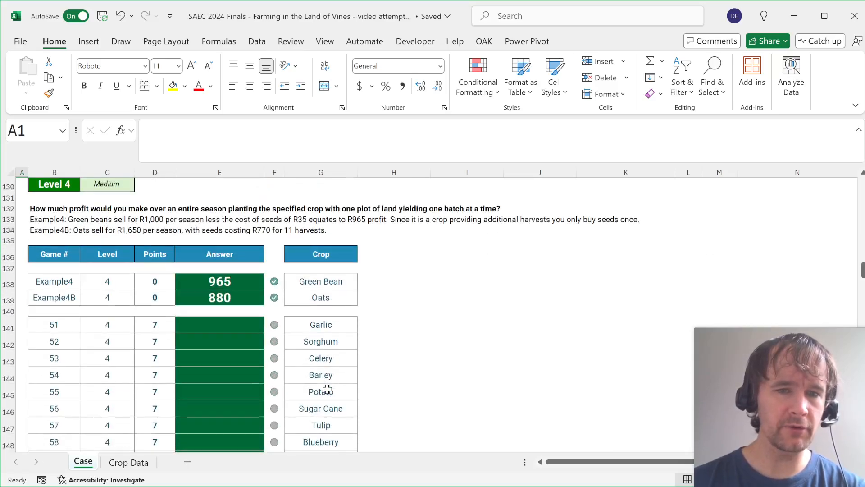
scroll(328, 389, "down", 12)
Go back up through the Case sheet's levels and review the five bonus questions.
scroll(328, 388, "up", 20)
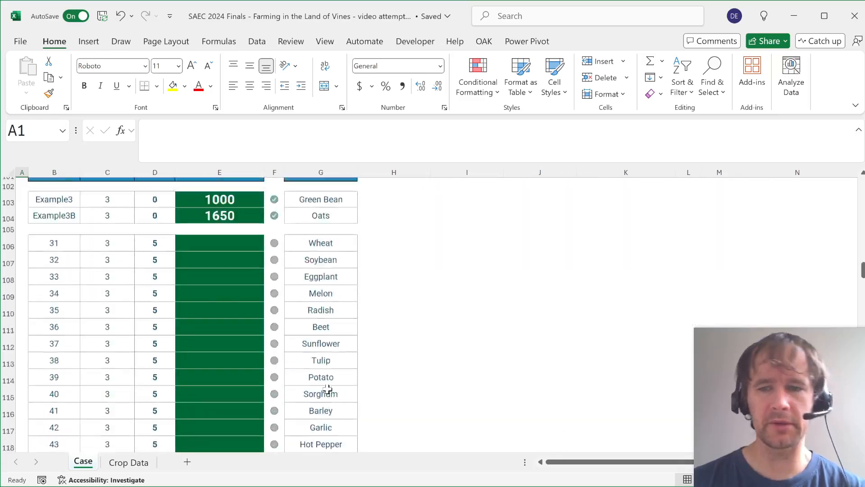
scroll(327, 388, "up", 4)
scroll(327, 388, "down", 12)
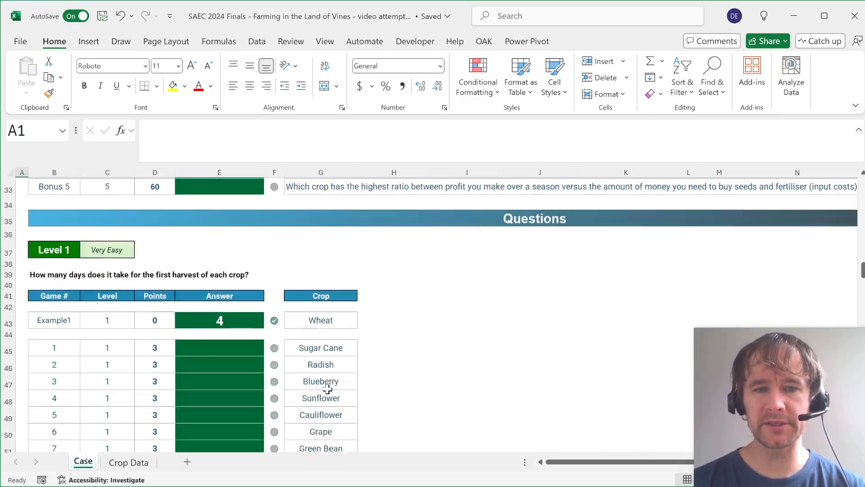
scroll(328, 389, "up", 12)
scroll(327, 388, "down", 10)
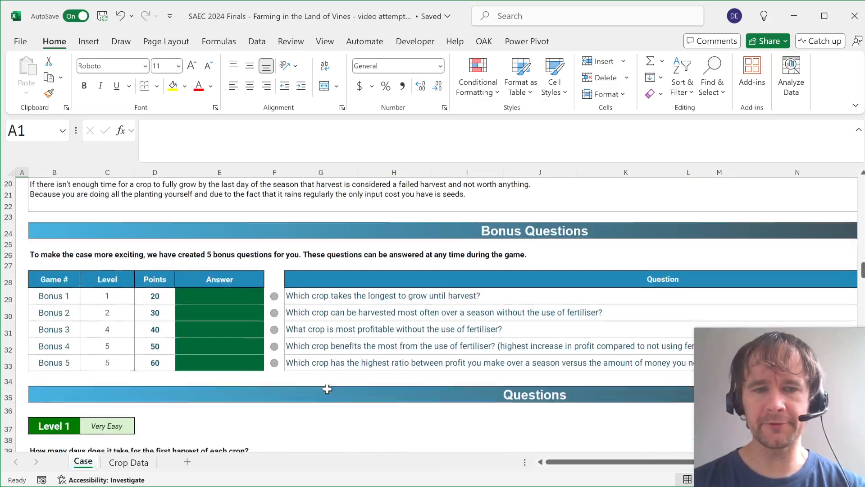
Review the Level 1 question on the Case sheet and find the matching first-harvest days for crops on the Crop Data sheet.
scroll(327, 389, "down", 5)
scroll(327, 388, "up", 3)
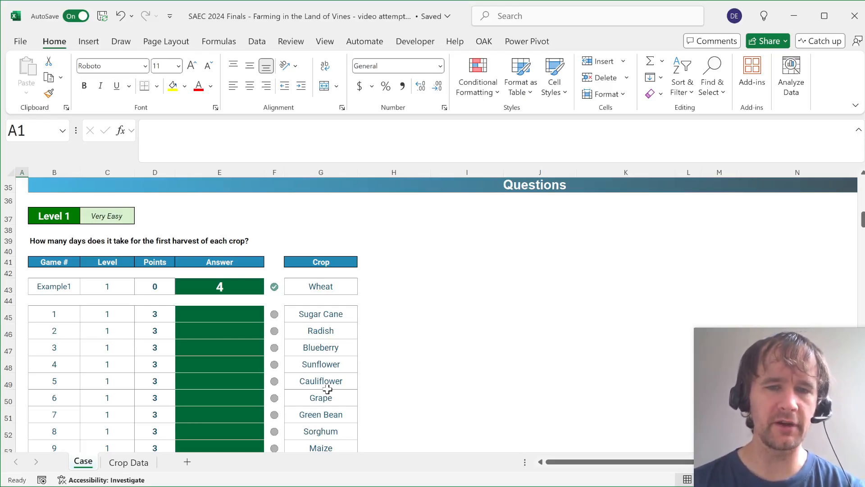
left_click(230, 323)
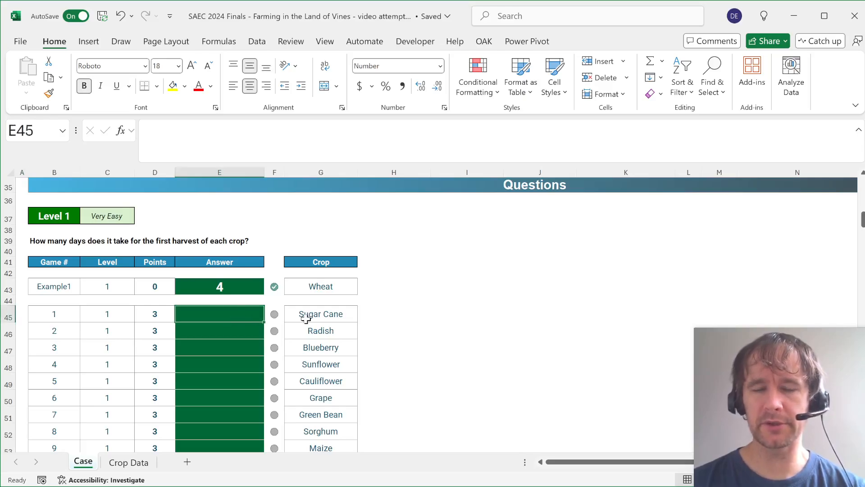
key("shift+space")
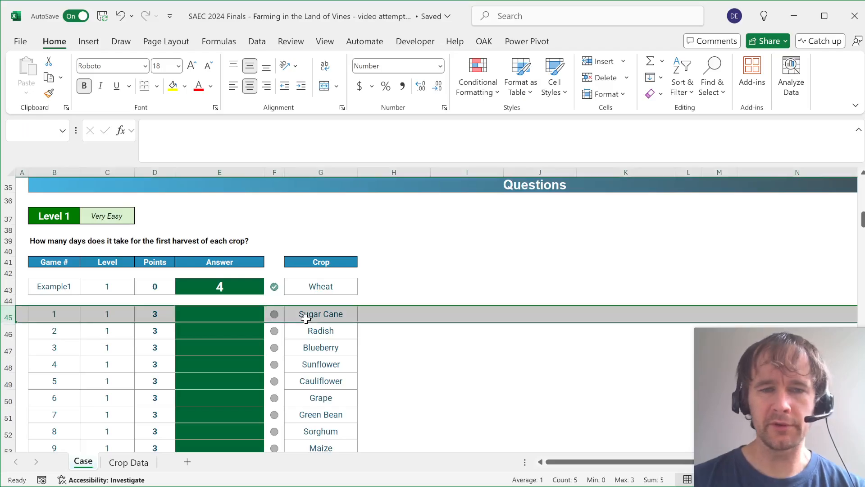
key("ctrl+Page_Down")
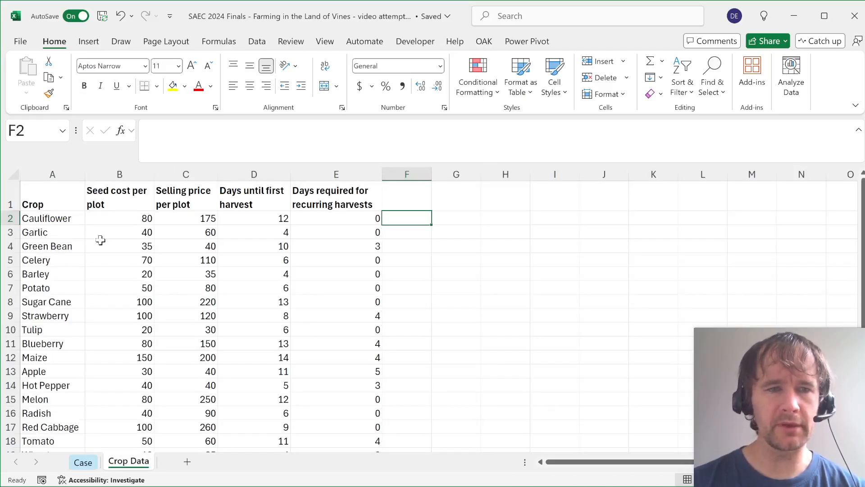
left_click(65, 230)
left_click(280, 228)
key("ctrl+Page_Up")
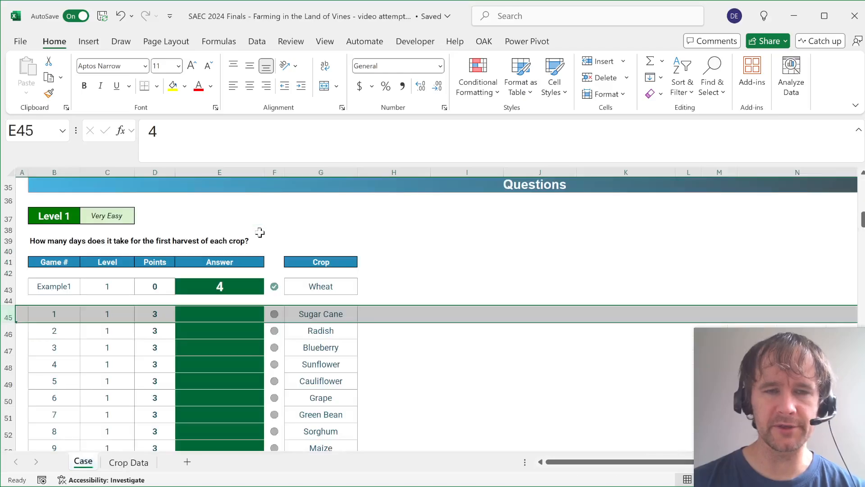
Read the Level 2 question and compare it with the first-harvest and recurring-harvest day columns on the Crop Data sheet.
scroll(291, 361, "down", 5)
scroll(291, 361, "down", 1)
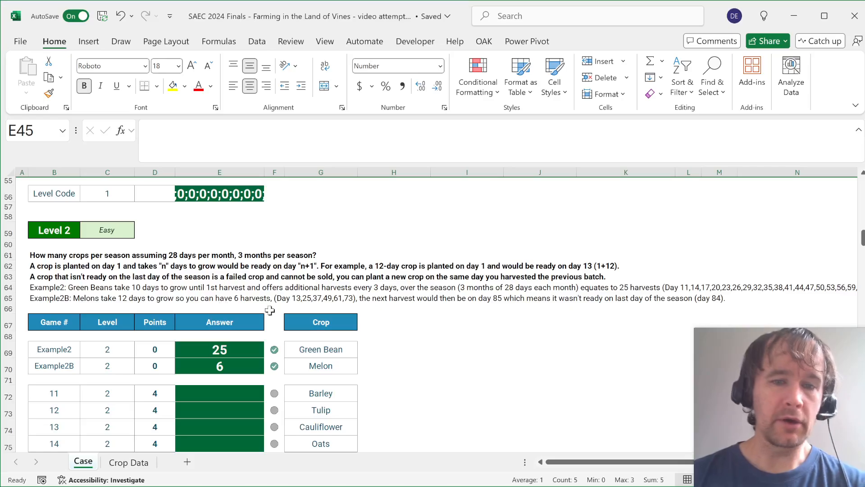
scroll(270, 310, "up", 15)
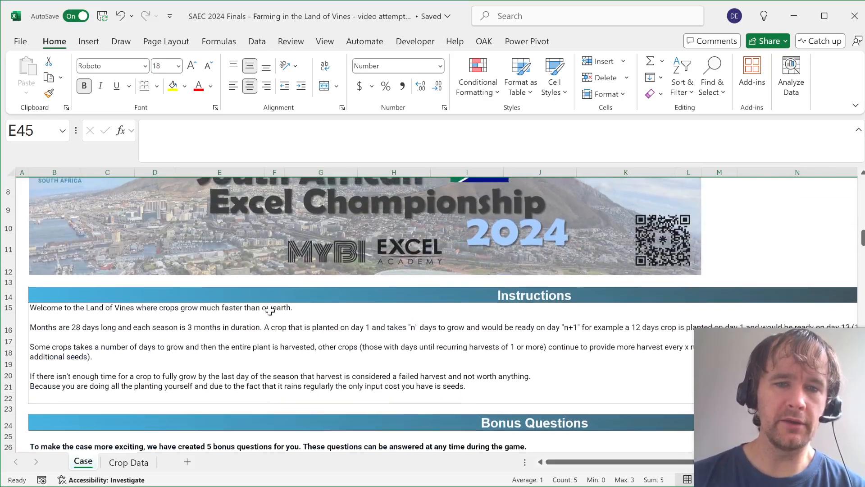
scroll(269, 310, "down", 3)
scroll(270, 310, "down", 3)
key("ctrl+Page_Down")
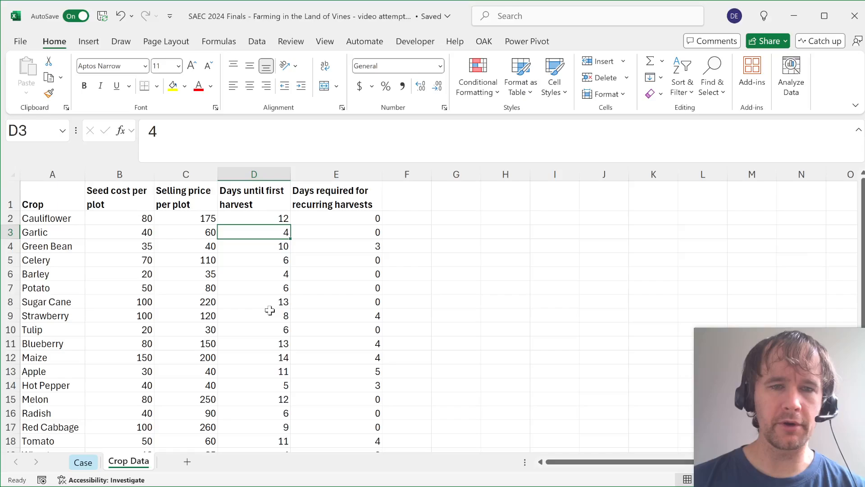
left_click(263, 218)
key("ctrl+space")
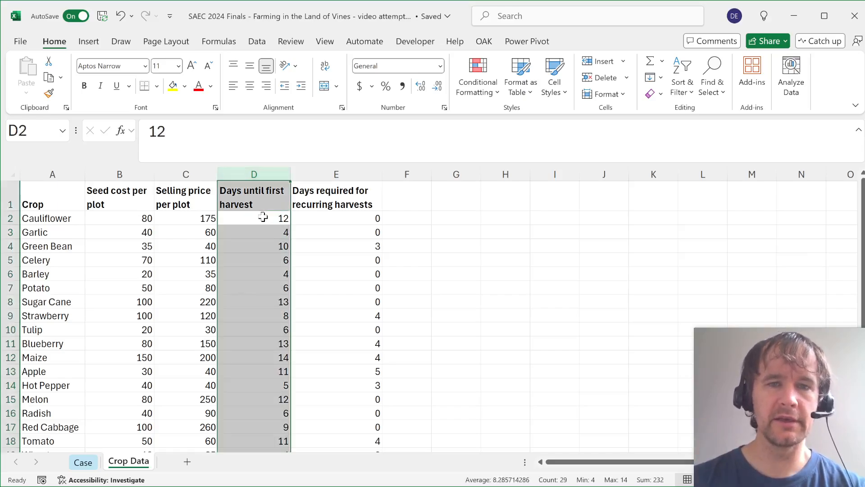
left_click(255, 217)
key("ctrl+space")
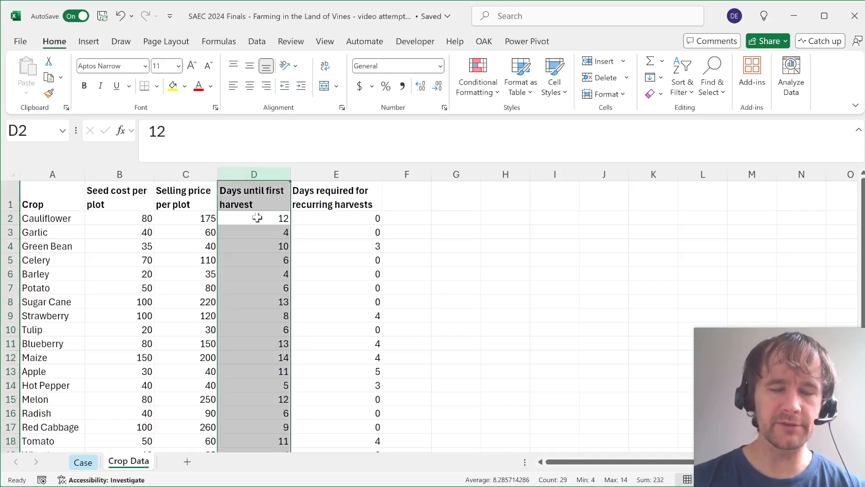
left_click(352, 222)
key("ctrl+space")
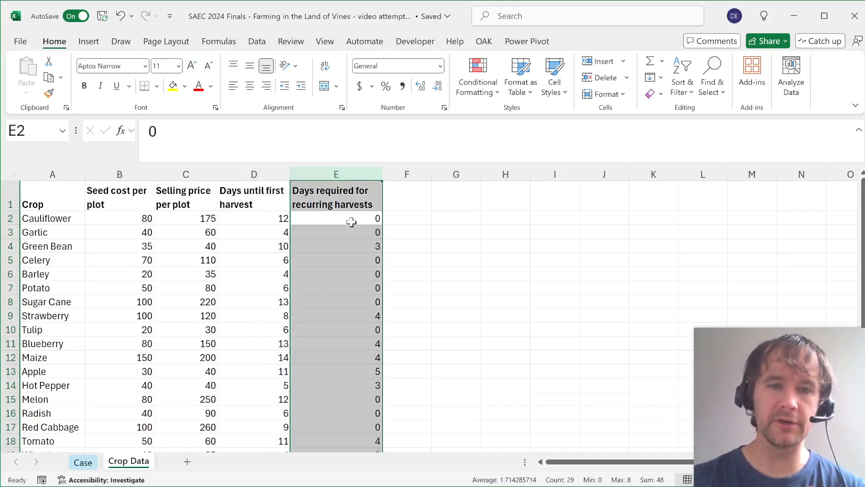
key("ctrl+Home")
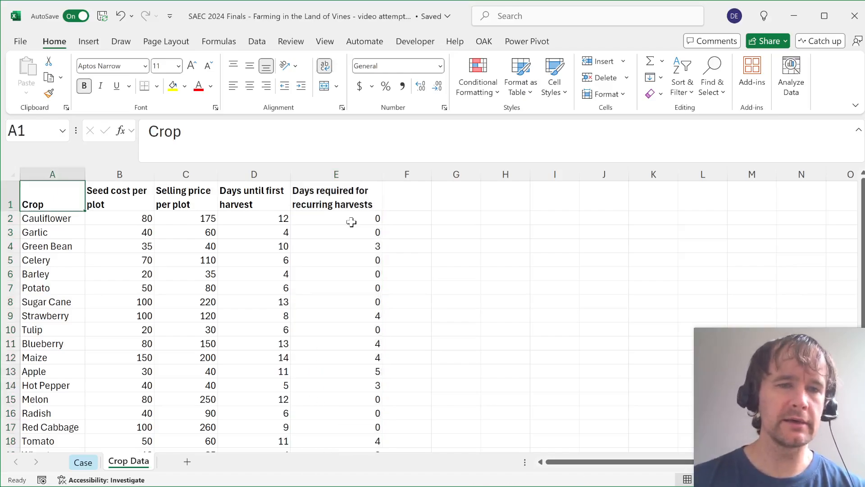
Look through the Level 2 crop list and the Level 3 question on the Case sheet, then return to the Instructions.
key("ctrl+Page_Up")
scroll(332, 325, "down", 4)
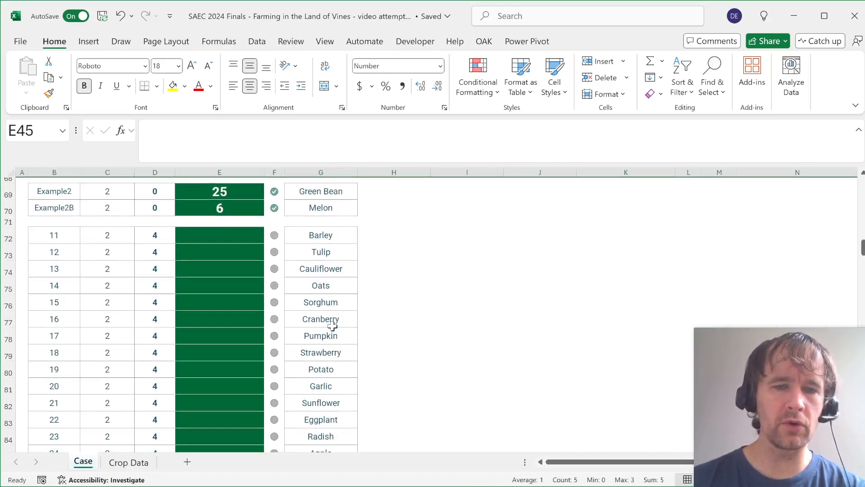
scroll(332, 325, "down", 1)
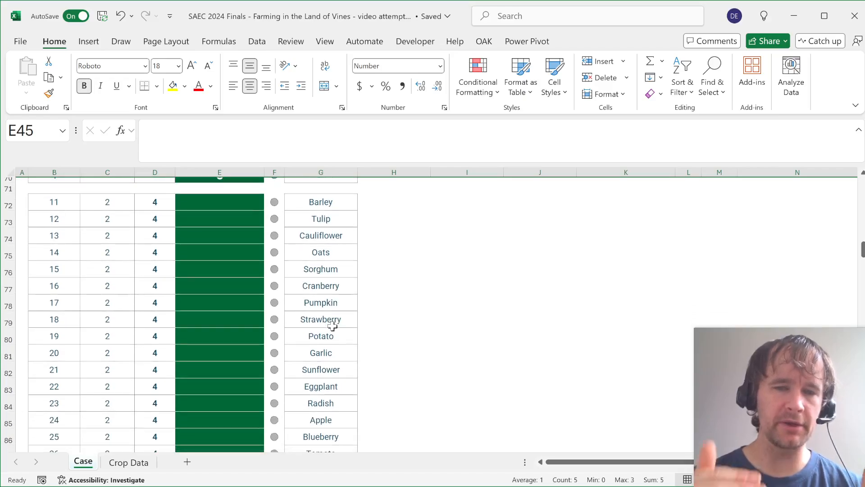
scroll(332, 326, "down", 12)
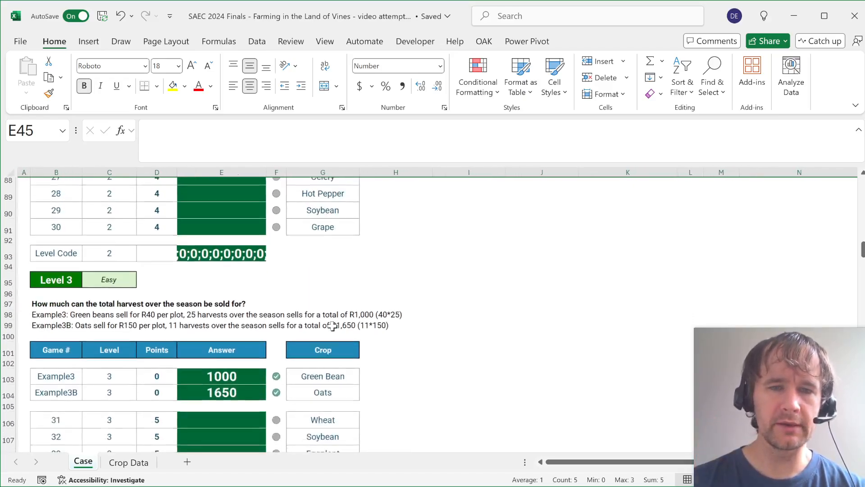
scroll(332, 326, "up", 10)
scroll(332, 325, "up", 20)
scroll(333, 325, "down", 8)
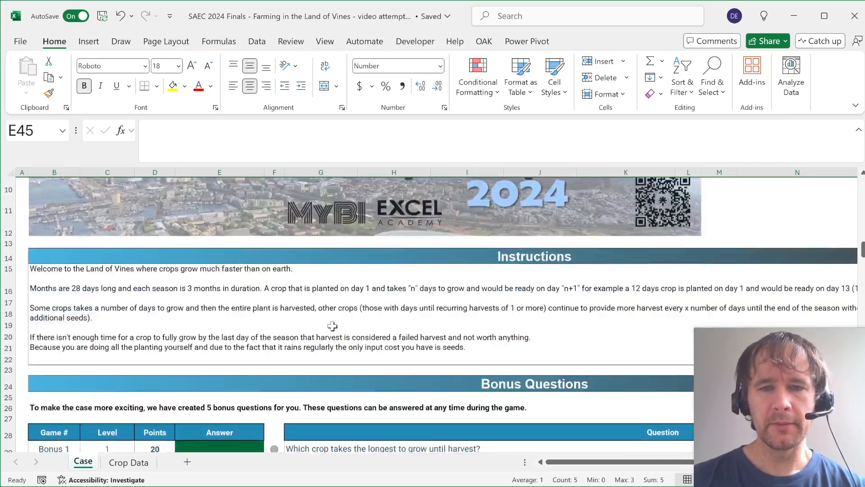
Look over the full crop table on the Crop Data sheet, from Cauliflower down to Soybean.
key("ctrl+Page_Down")
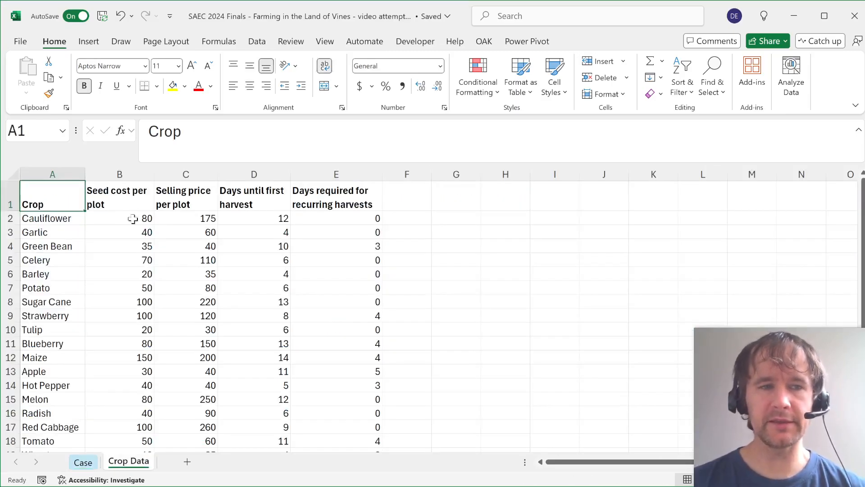
scroll(76, 321, "down", 4)
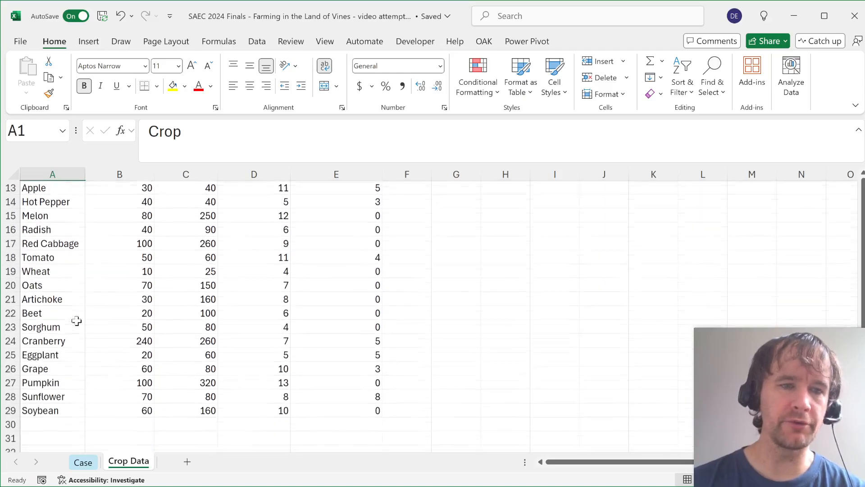
scroll(75, 321, "up", 4)
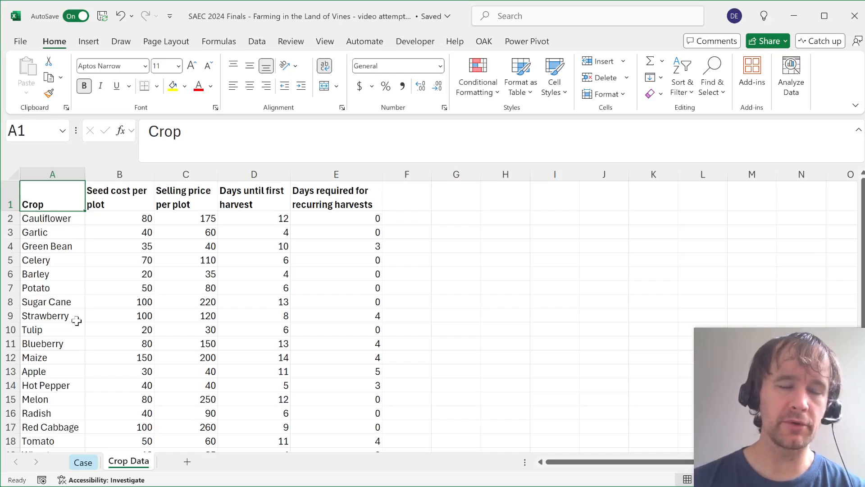
scroll(76, 320, "down", 4)
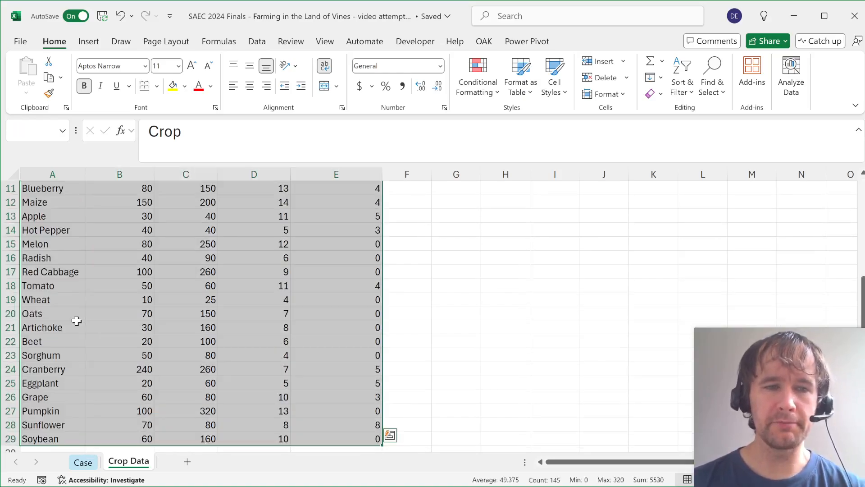
scroll(76, 320, "up", 4)
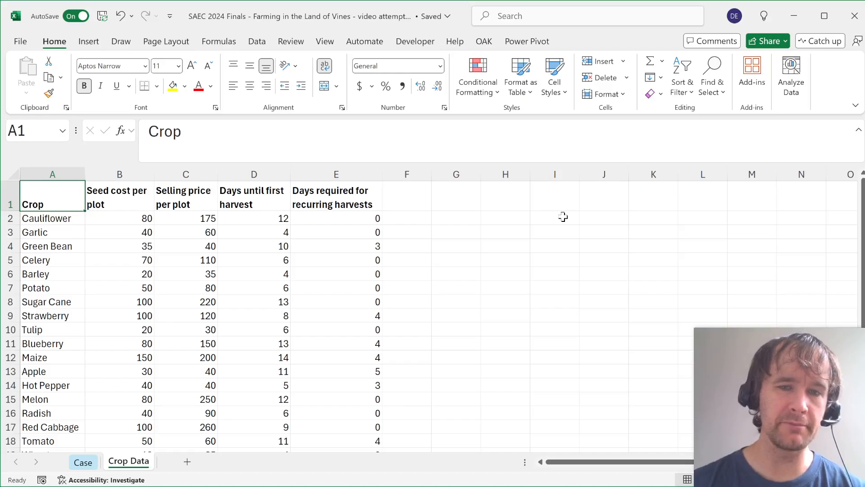
Compare the five bonus questions with the Level 1 crop list on the Case sheet, selecting all the bonus question texts.
key("ctrl+Page_Up")
left_click(328, 239)
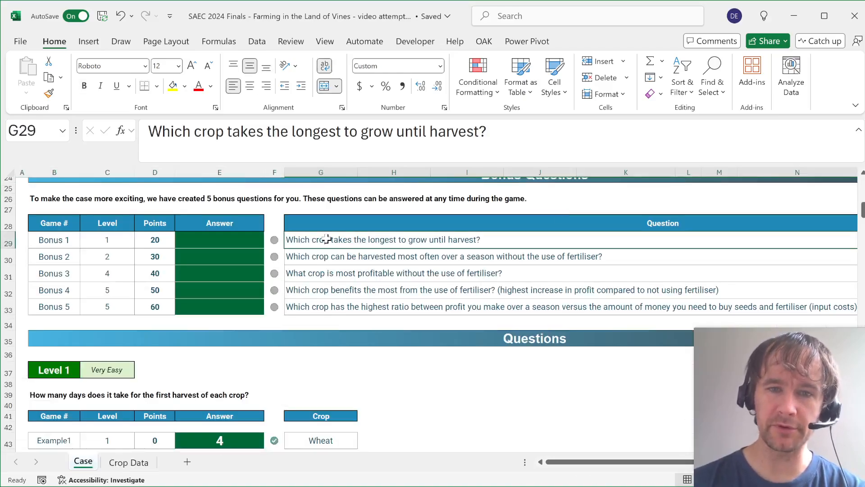
scroll(329, 315, "down", 4)
left_click(312, 289)
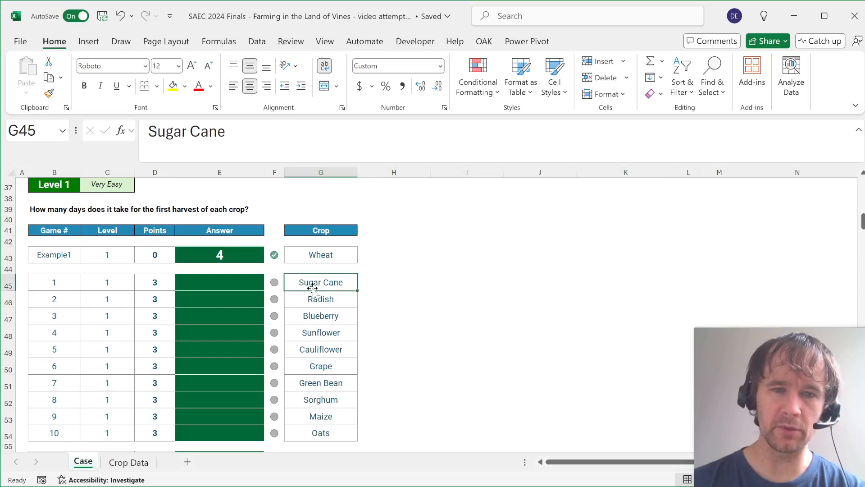
scroll(311, 291, "up", 6)
left_click(308, 292)
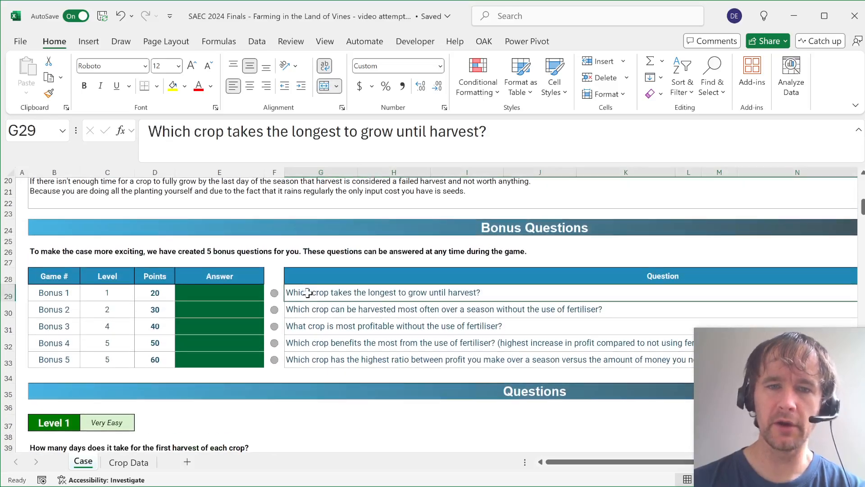
left_click_drag(315, 362, 315, 362)
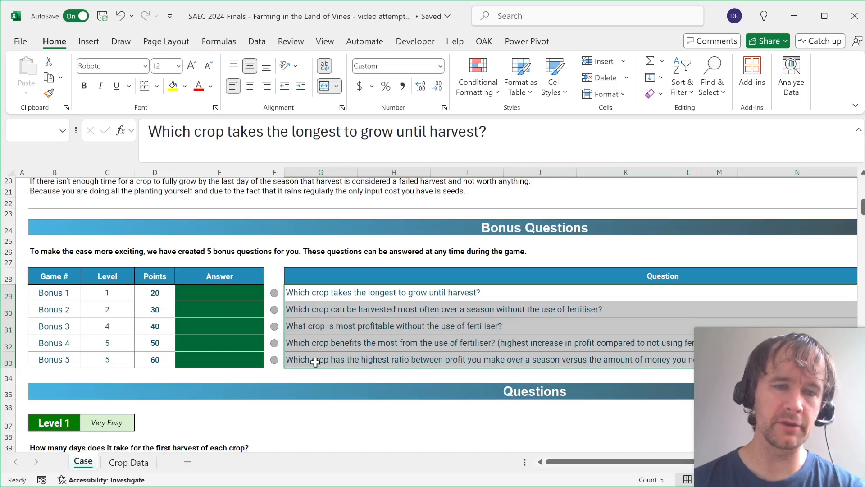
Skim the Case sheet's questions down to the Level 6 break-even question and back up to Level 2.
scroll(315, 362, "down", 20)
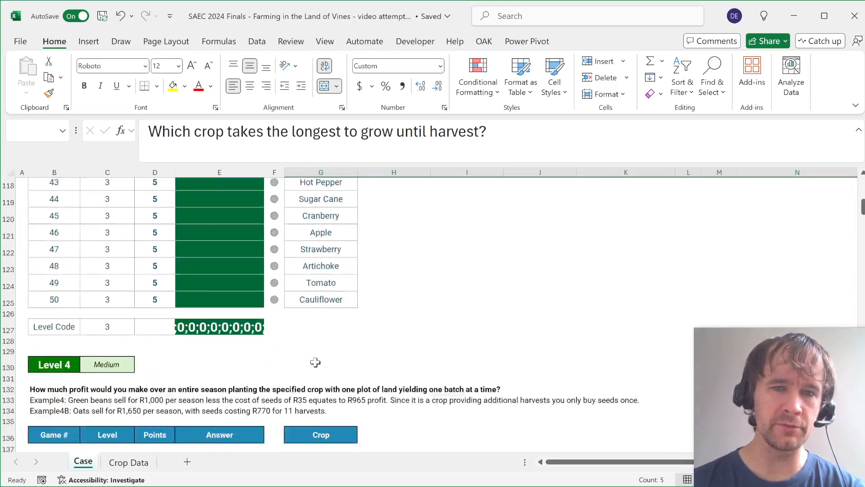
scroll(315, 362, "down", 20)
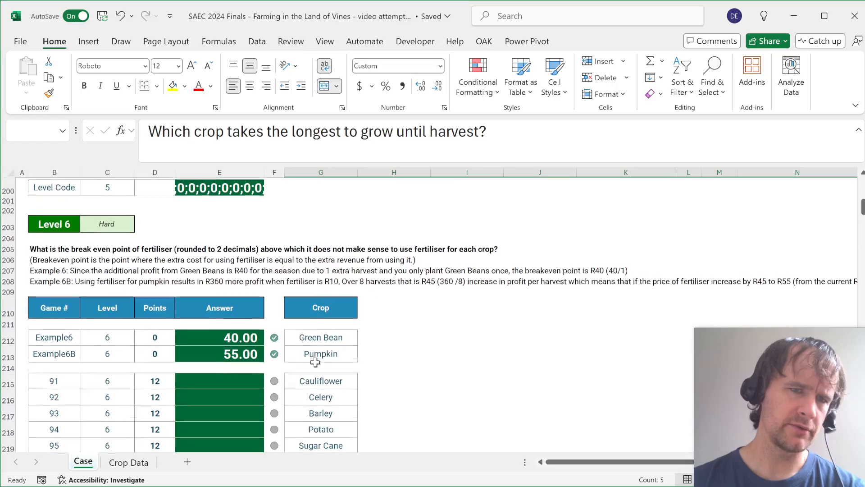
scroll(315, 362, "down", 1)
scroll(315, 362, "up", 20)
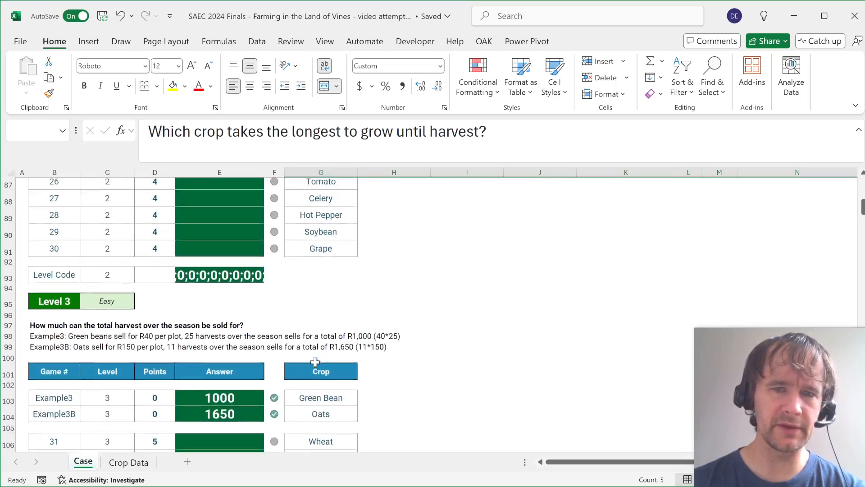
scroll(315, 362, "up", 10)
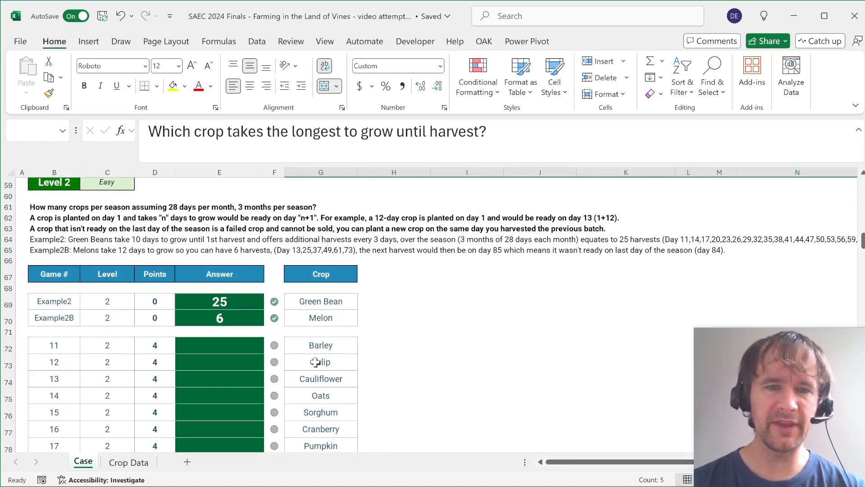
Insert an empty row above the header row of the Crop Data sheet.
key("ctrl+Page_Down")
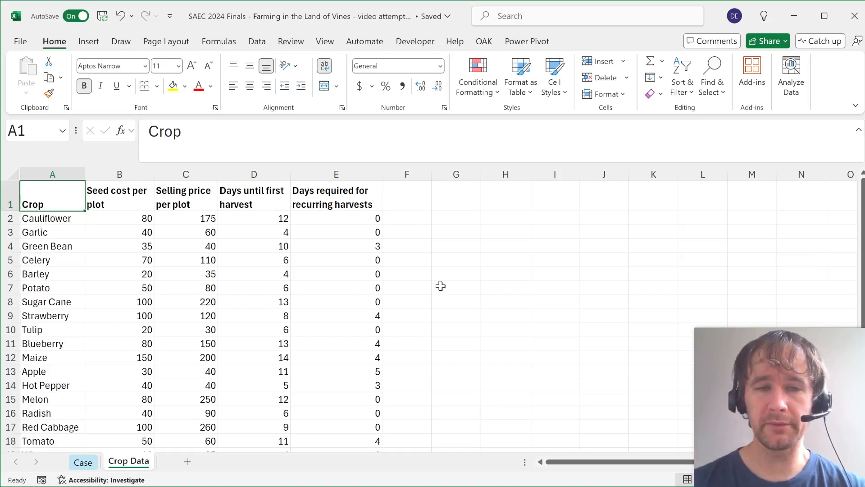
key("ctrl+shift+End")
key("ctrl+Home")
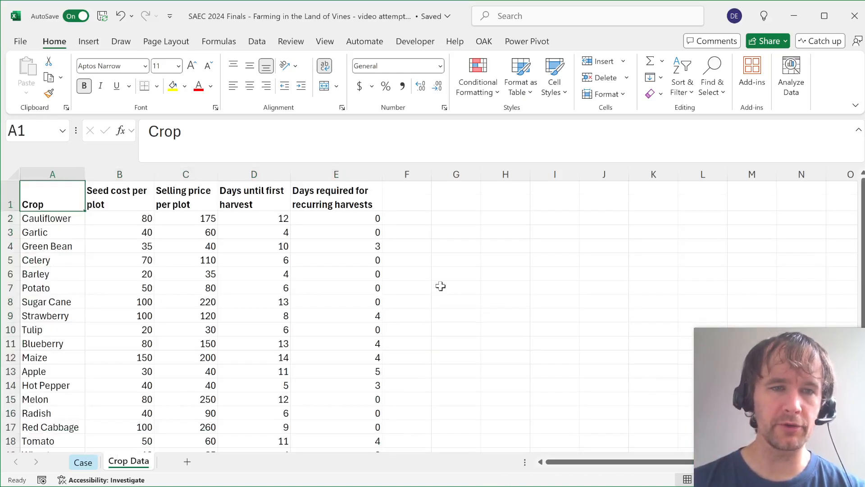
key("alt+h")
key("i")
key("r")
Copy the five column headings from row 2 of the Crop Data sheet into the empty row 1.
key("Down")
key("ctrl+shift+Right")
key("ctrl+c")
key("Up")
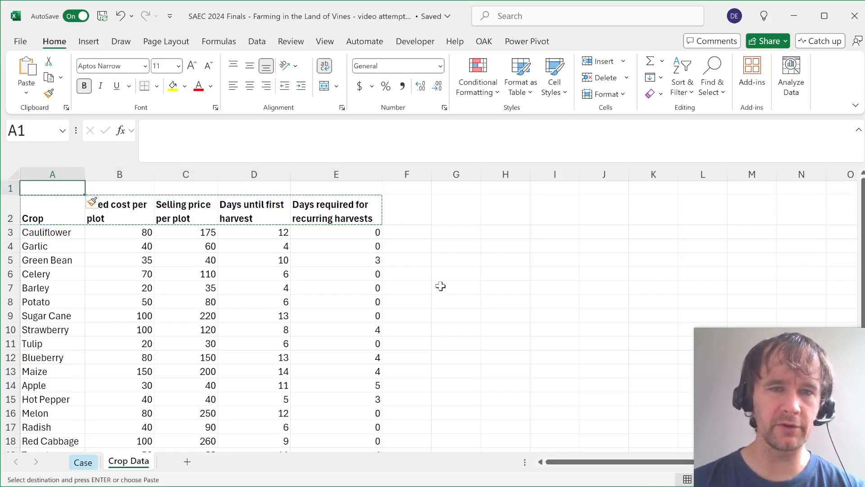
key("ctrl+v")
key("Down")
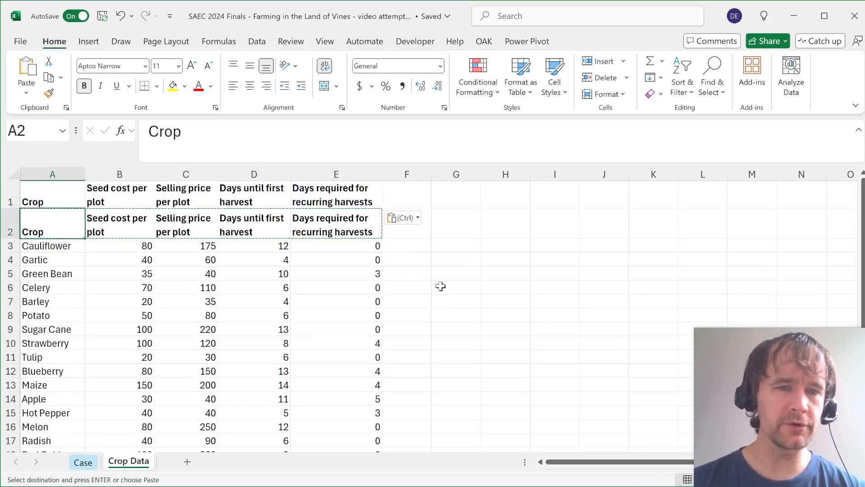
key("Up")
key("ctrl+shift+Right")
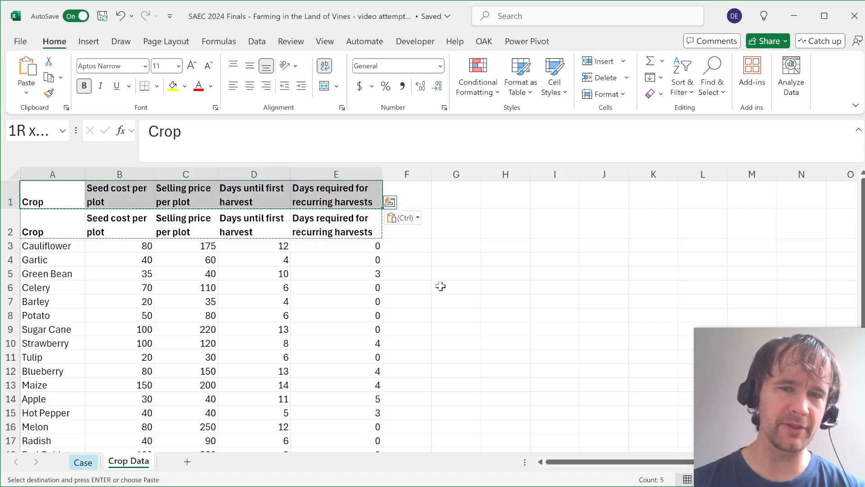
key("Escape")
key("Down")
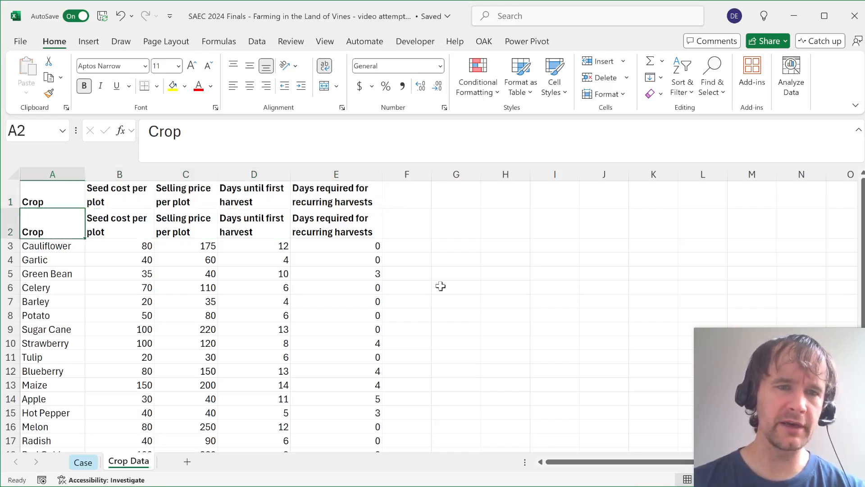
Shorten the seed cost and selling price headings in row 2 to Cost and Price.
key("ctrl+shift+Right")
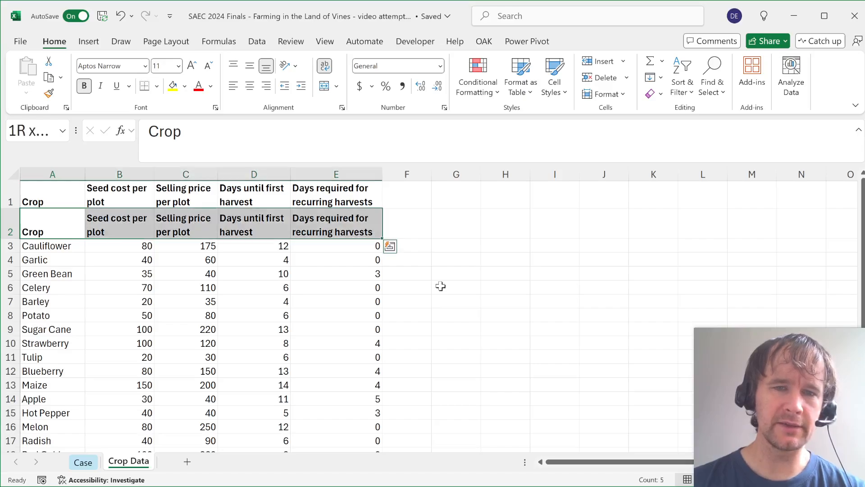
key("Right")
key("Left")
key("Right")
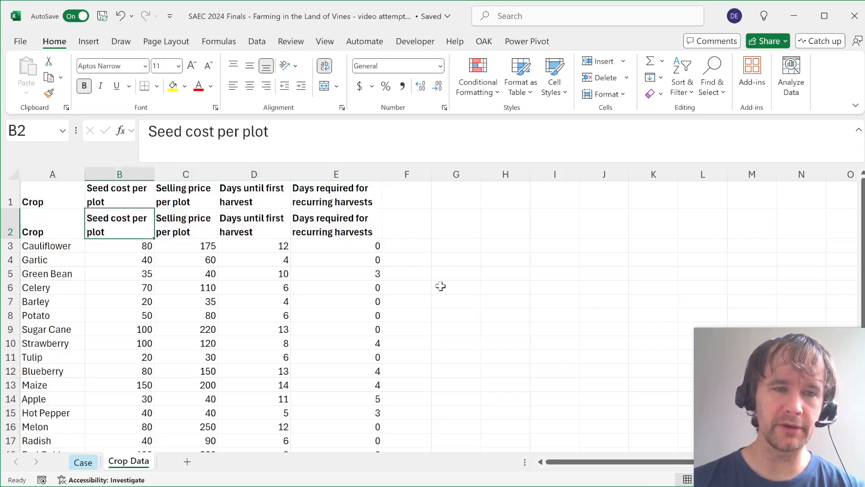
type("Cost")
key("Tab")
type("PRice")
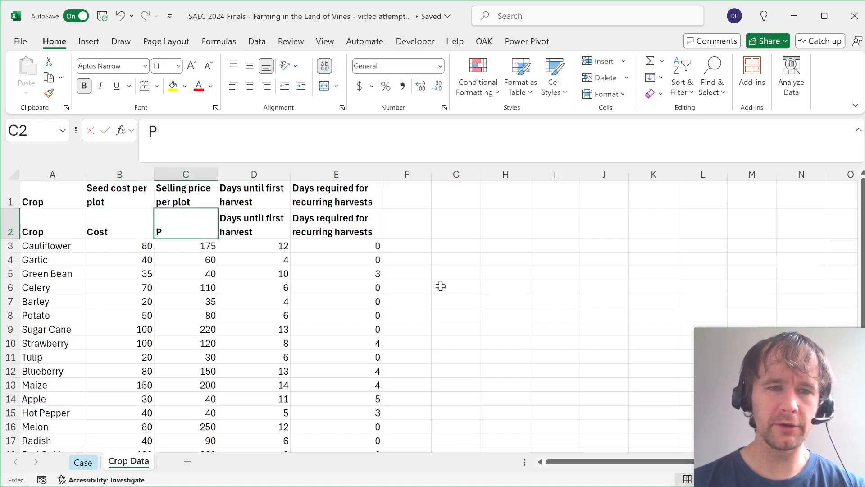
key("Tab")
Shorten the two harvest-day headings in D2 and E2 to First and Recur.
key("Up")
key("Left")
key("Left")
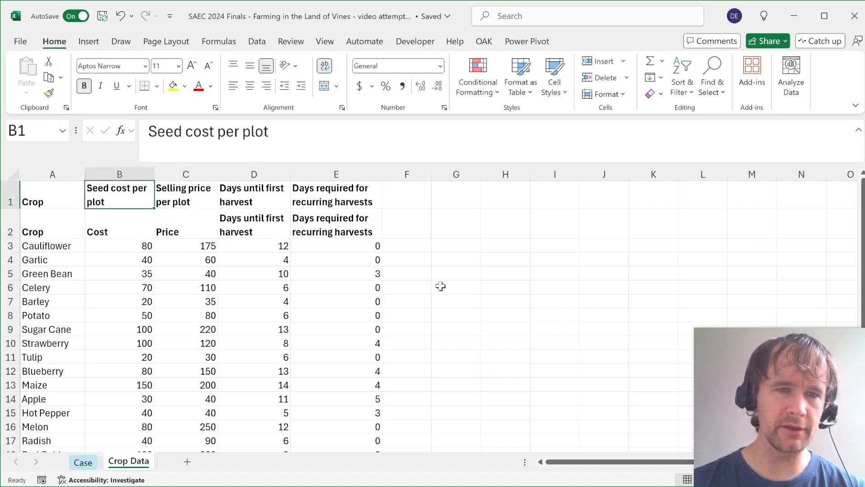
key("Right")
key("Right")
key("Down")
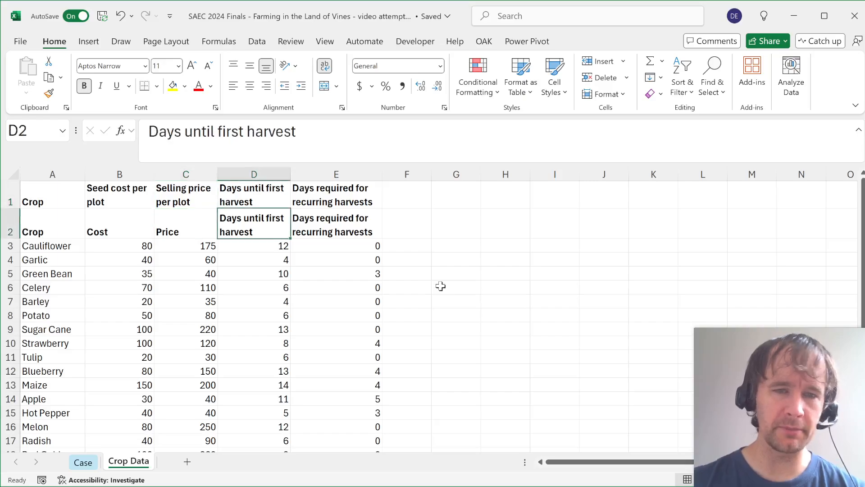
type("First")
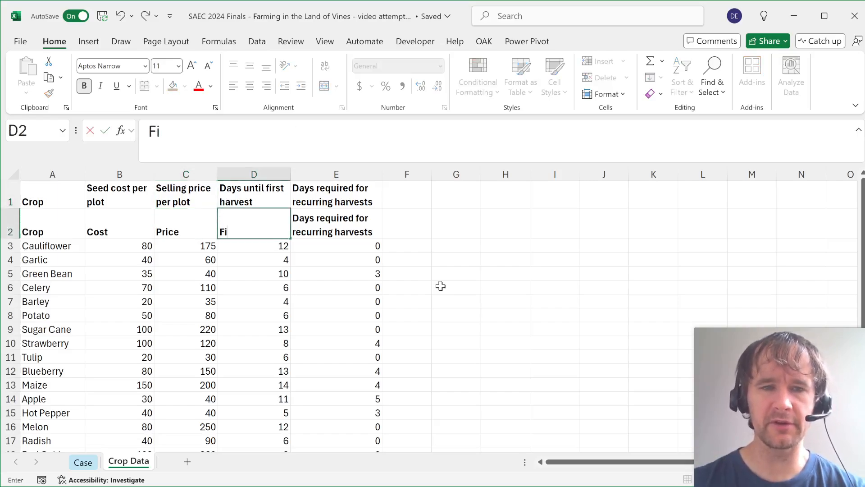
key("Tab")
type("Recur")
key("Return")
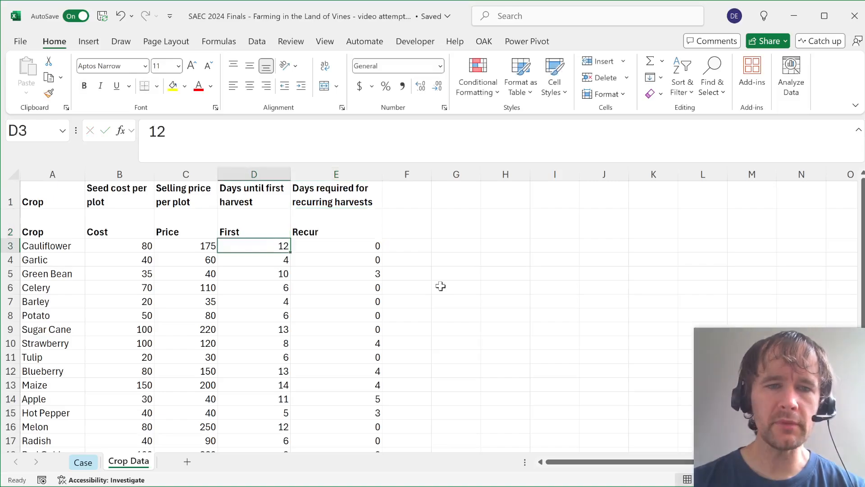
Review the original full-length headings kept in row 1 above the shortened ones, from Crop across to column E.
key("Up")
key("Up")
key("Left")
key("Left")
key("Left")
key("ctrl+shift+Right")
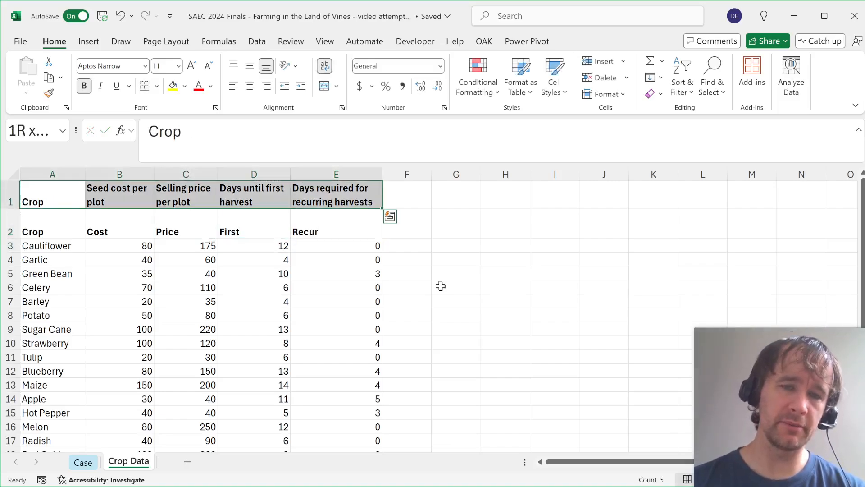
key("Right")
key("Right")
key("Right")
key("Right")
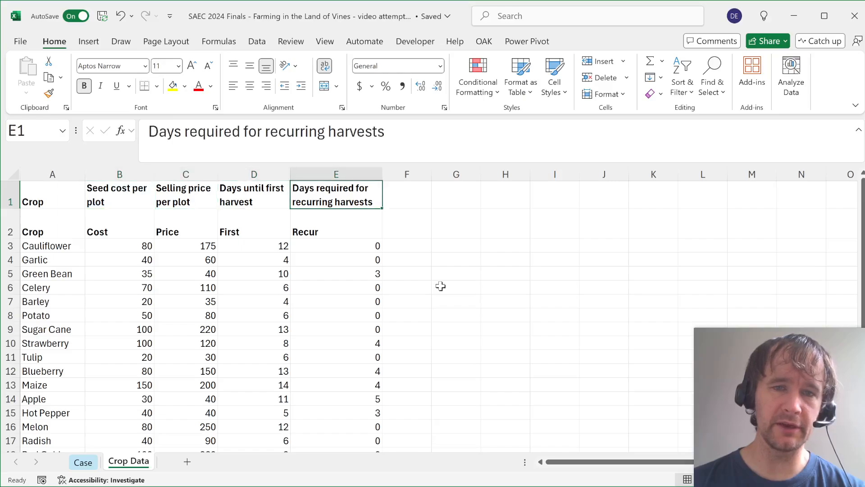
Convert the crop data in A2:E30 into a table, using row 2 as its headers.
key("Down")
key("Left")
key("Left")
key("Left")
key("Left")
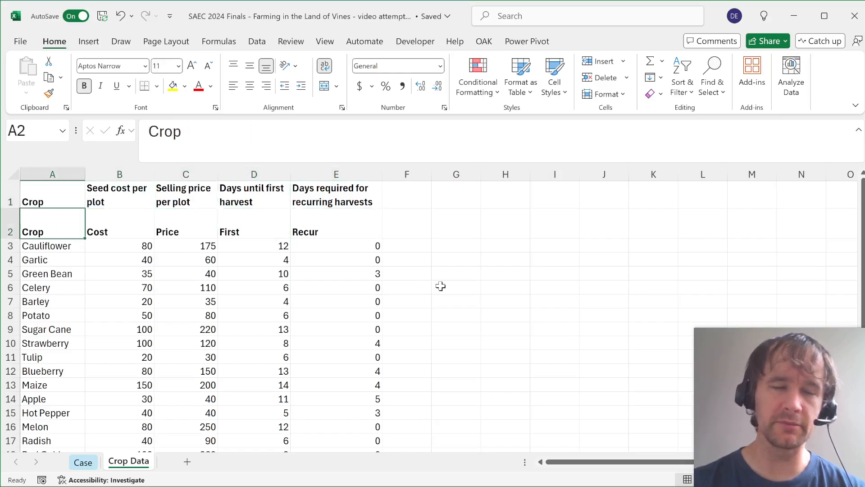
key("ctrl+shift+Right")
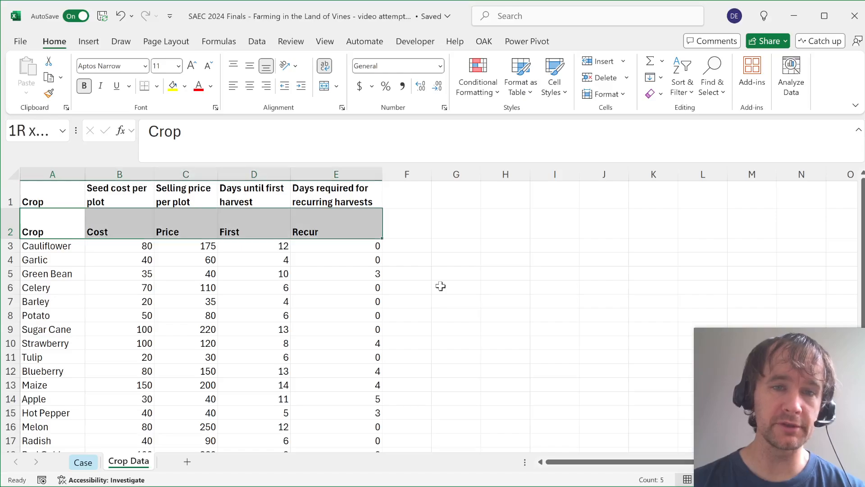
key("ctrl+shift+Down")
key("alt+h")
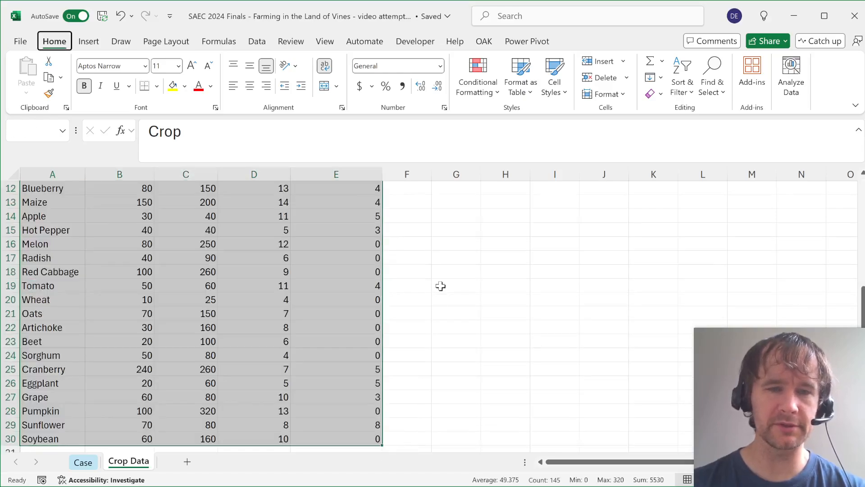
key("t")
key("Escape")
key("ctrl+t")
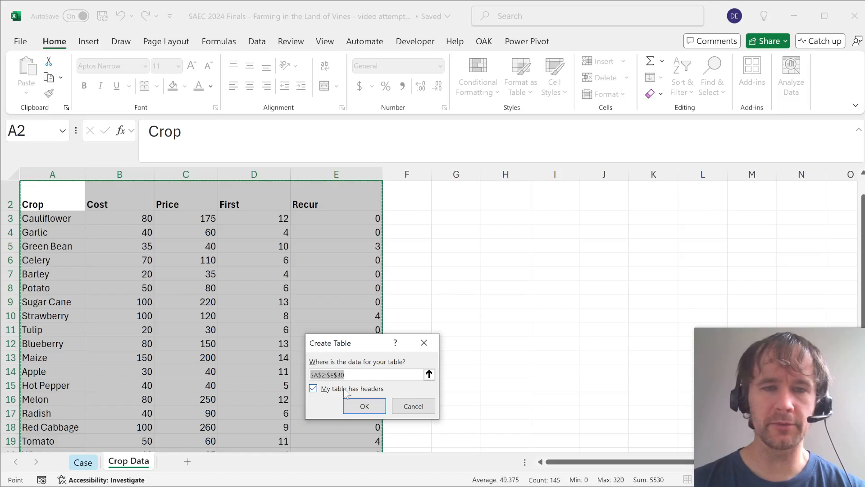
left_click(364, 406)
Name the crop table t and select the empty cell F2 beside its headings.
key("alt+j")
key("t")
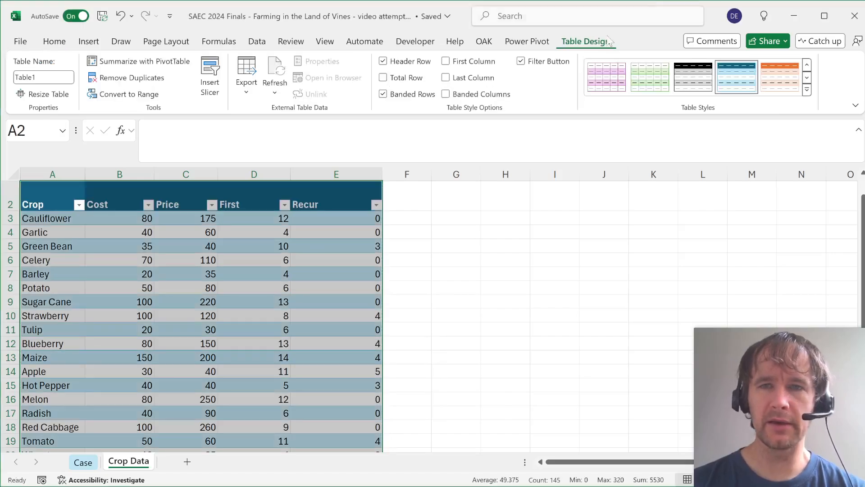
type("a")
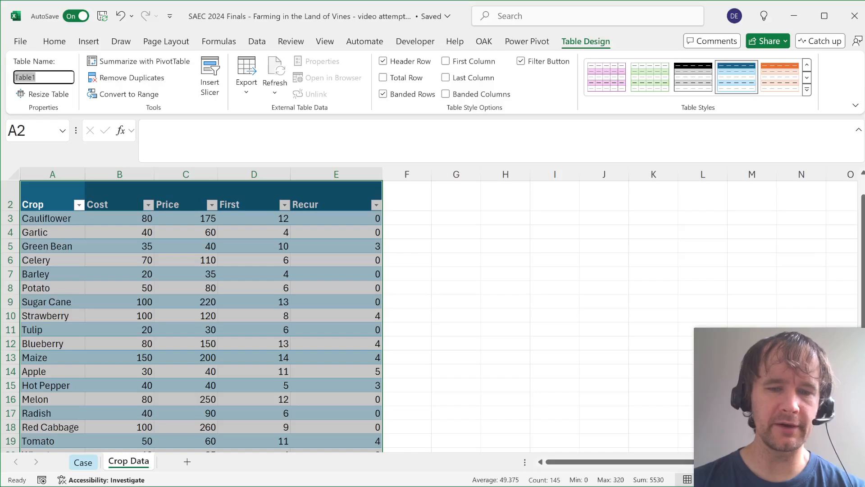
type("t")
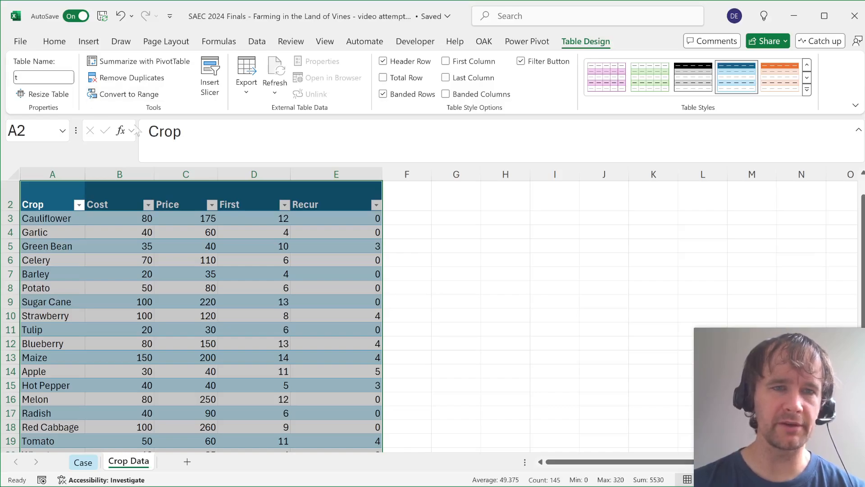
left_click(186, 230)
key("Up")
key("Up")
key("Up")
key("Right")
key("Down")
key("Right")
key("Right")
key("Down")
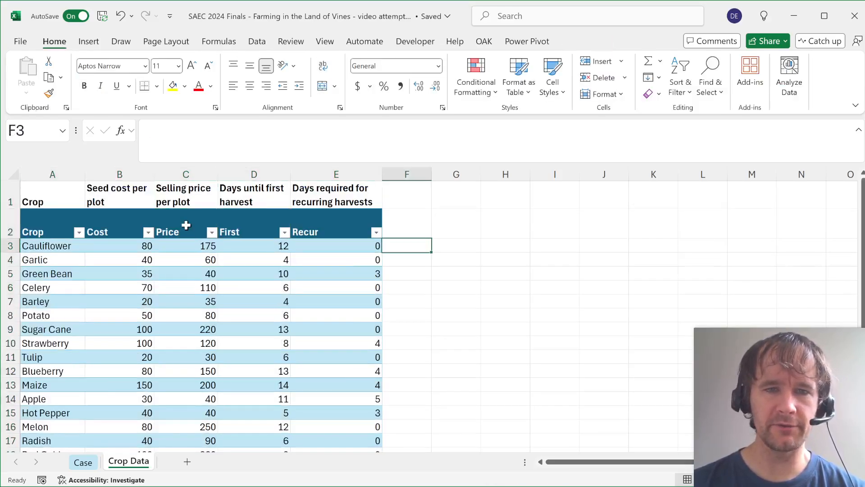
key("Up")
Start an XLOOKUP in the first Level 1 answer cell, E45 of the Case sheet, with crops G45:G54 as lookup values.
key("ctrl+Page_Up")
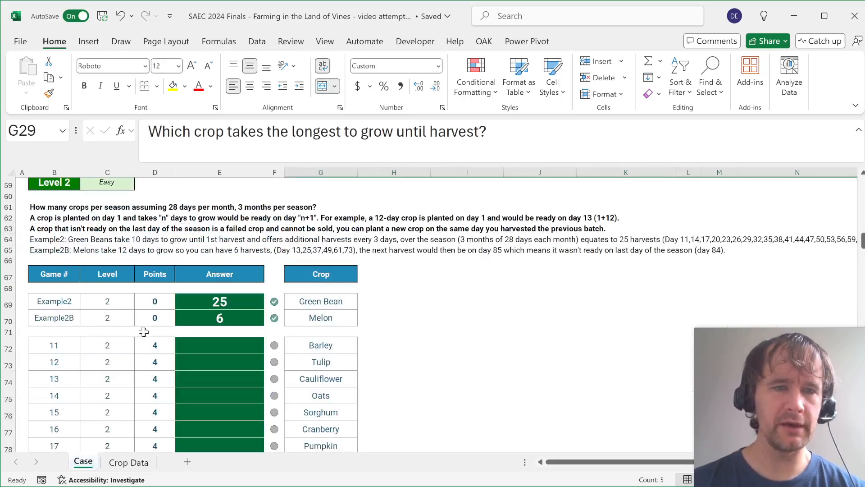
scroll(144, 333, "up", 7)
left_click(225, 278)
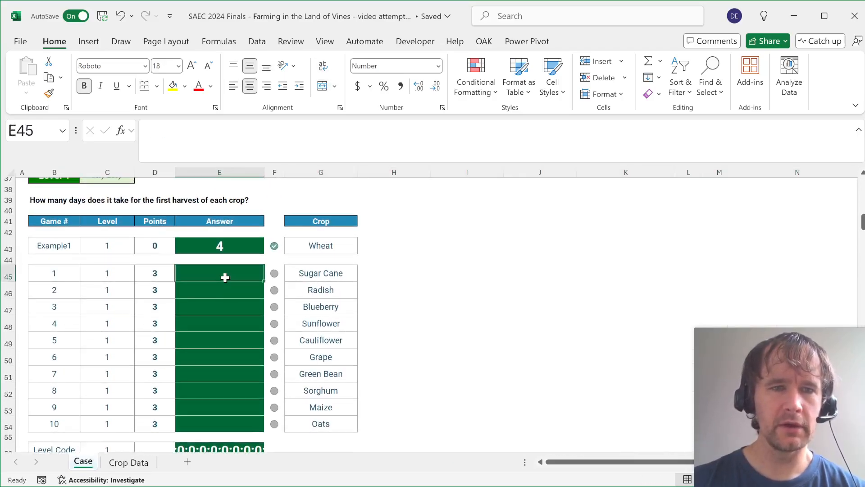
type("=x")
key("Tab")
key("Right")
key("Right")
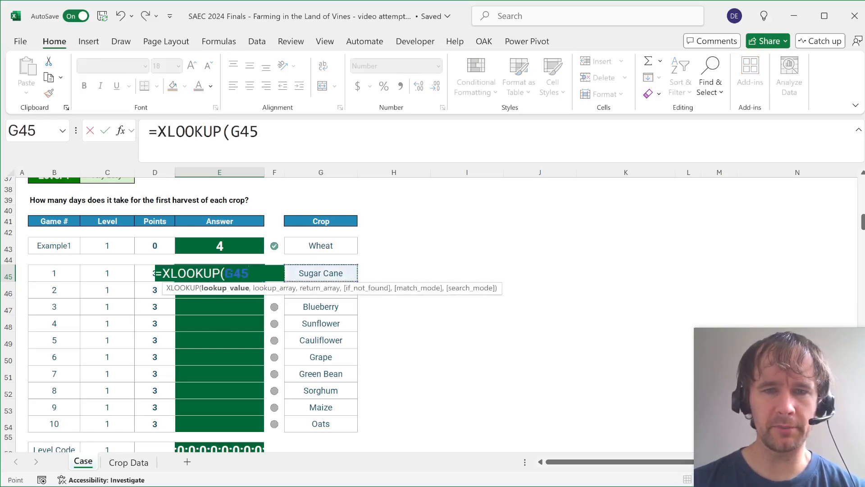
key("ctrl+shift+Down")
type(",")
Complete the XLOOKUP with t[Crop] as the lookup array and t[First] as the return array.
key("ctrl+Page_Down")
left_click(46, 274)
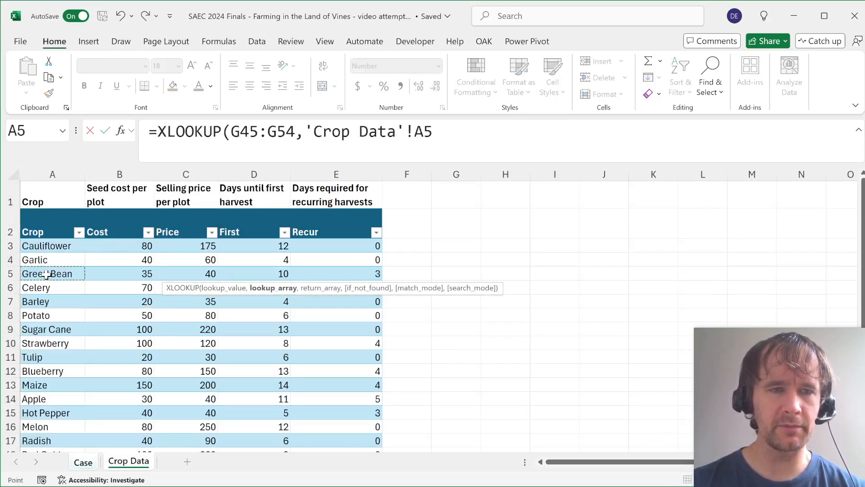
key("ctrl+space")
left_click(242, 249)
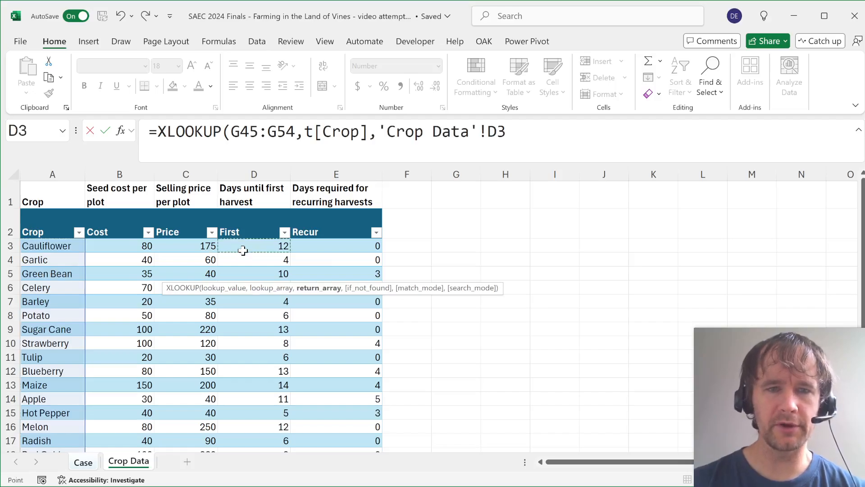
key("ctrl+space")
key("Return")
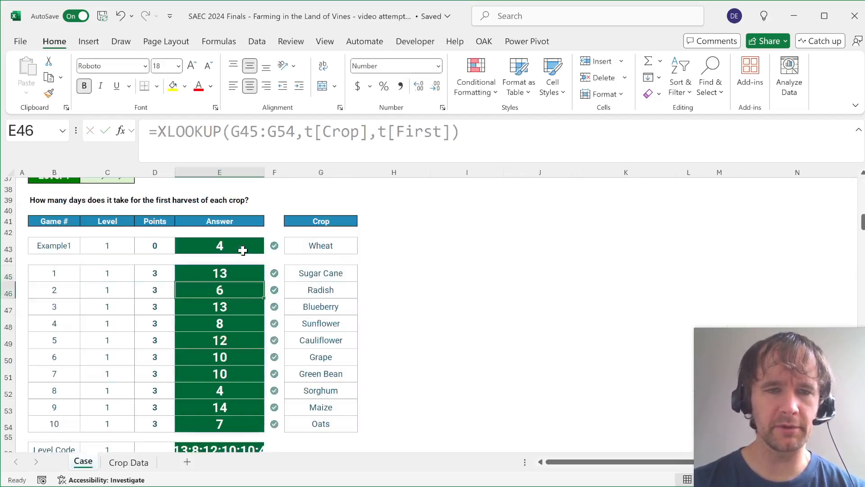
Check the Level 2 question, and add a Harvests column to the crop table in F2 of the Crop Data sheet.
scroll(243, 250, "down", 6)
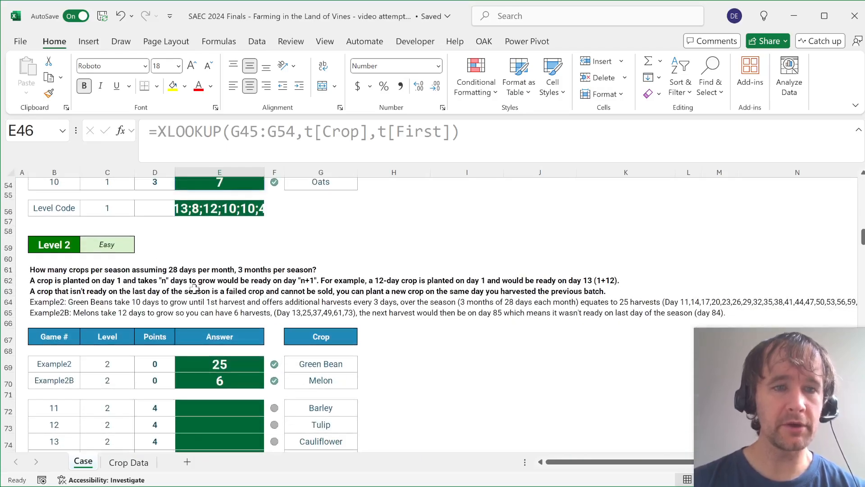
key("ctrl+Page_Down")
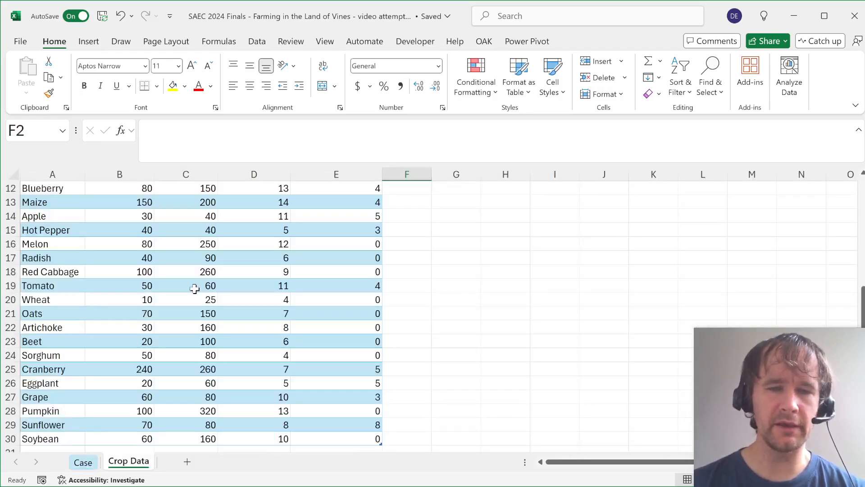
scroll(195, 289, "up", 4)
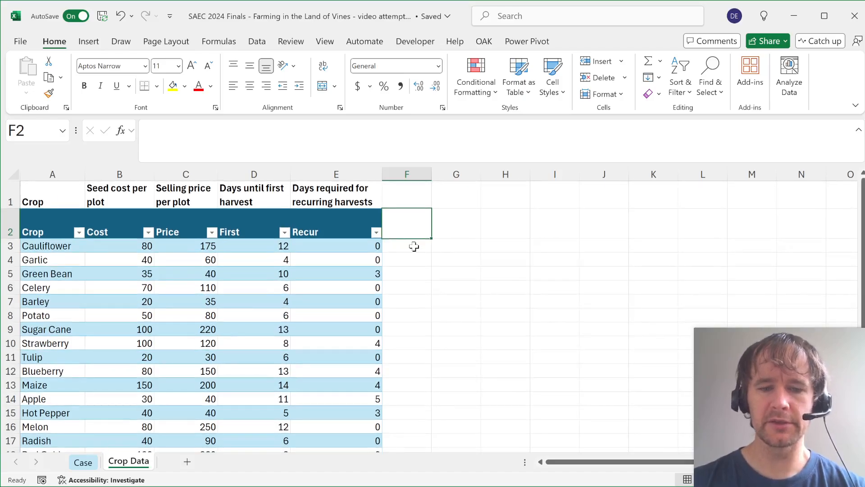
type("Harvests")
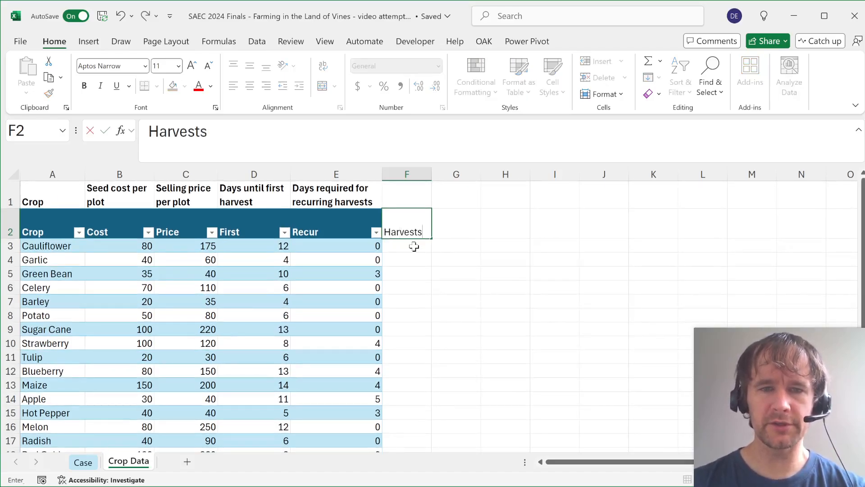
key("Return")
Autofit the width of column F to its Harvests heading.
key("Up")
key("alt")
key("o")
key("c")
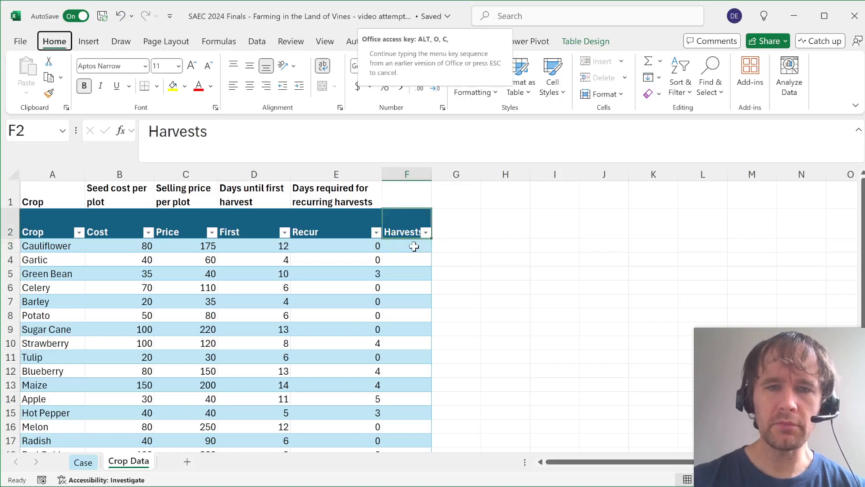
key("a")
key("Down")
key("Left")
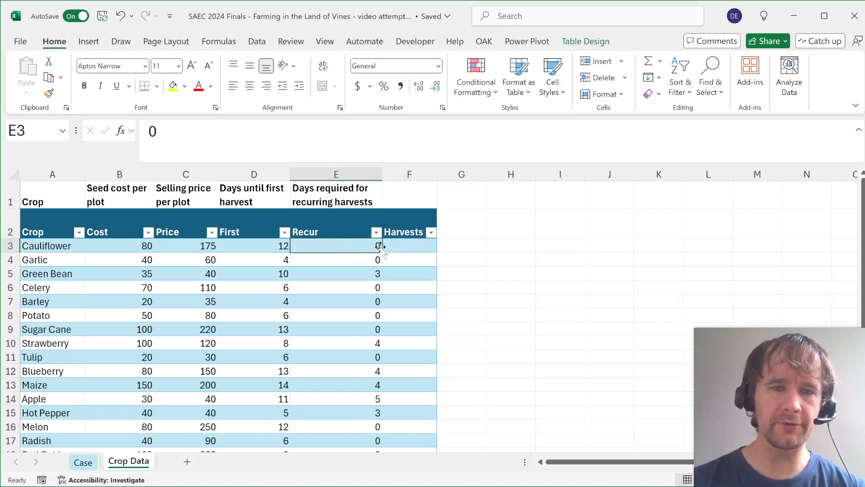
key("Right")
type("=if")
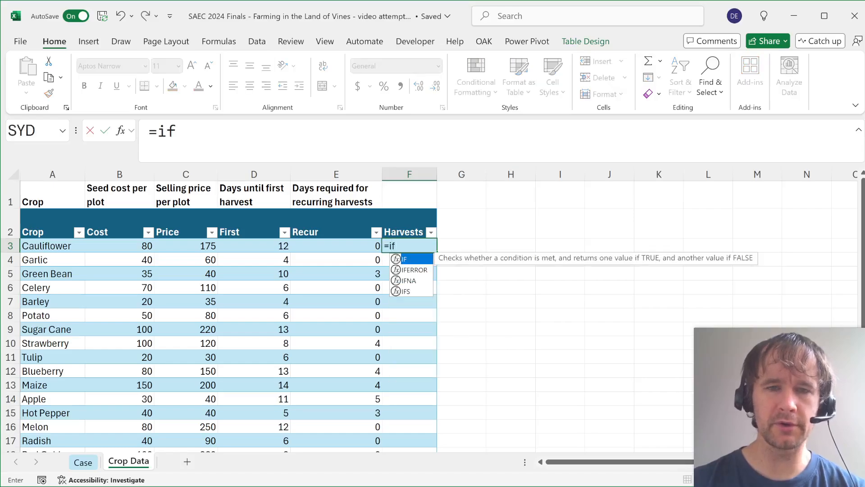
key("Tab")
key("Left")
type("=0,")
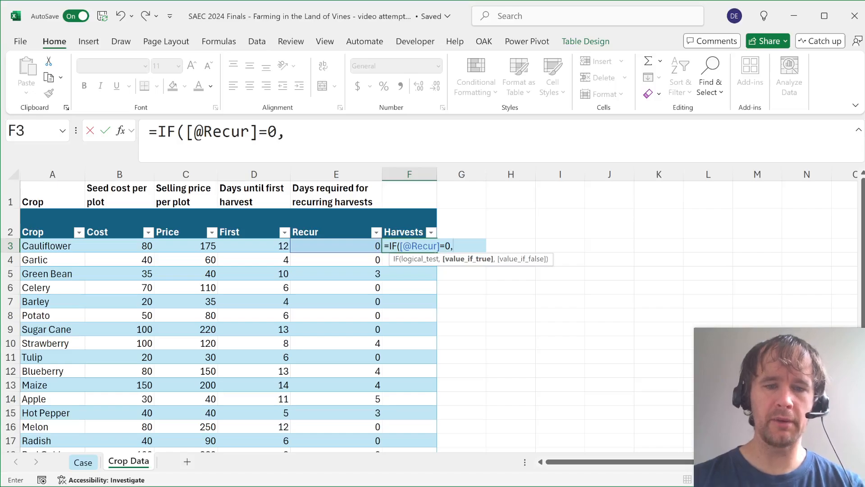
type("int")
key("Tab")
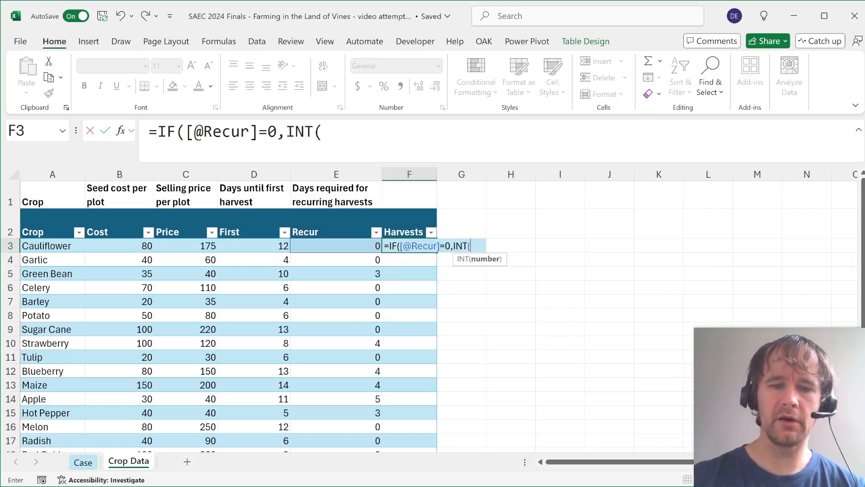
type("83/")
key("Left")
key("Left")
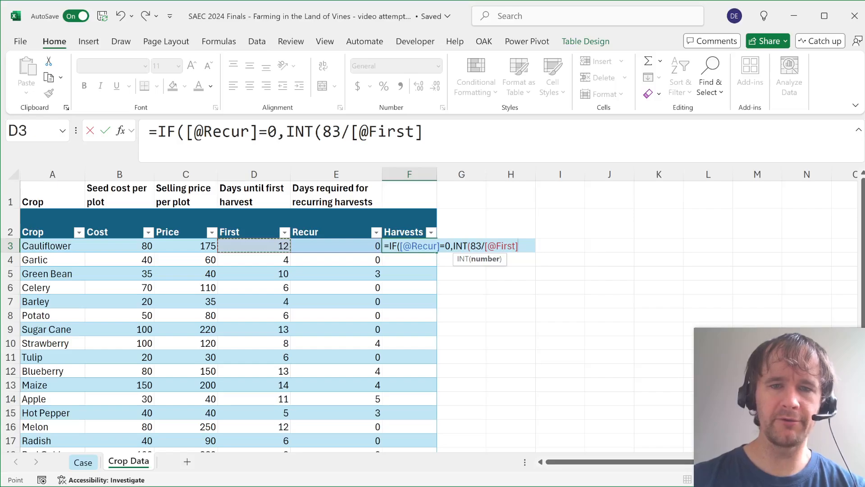
type("),")
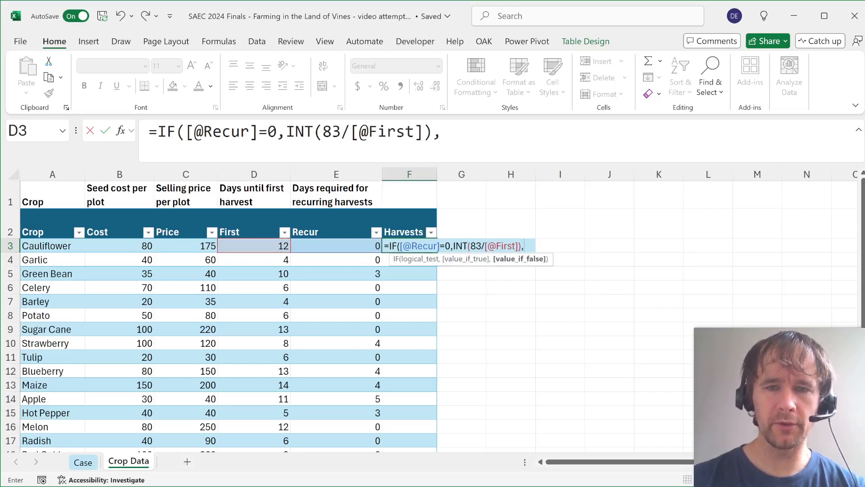
type("1")
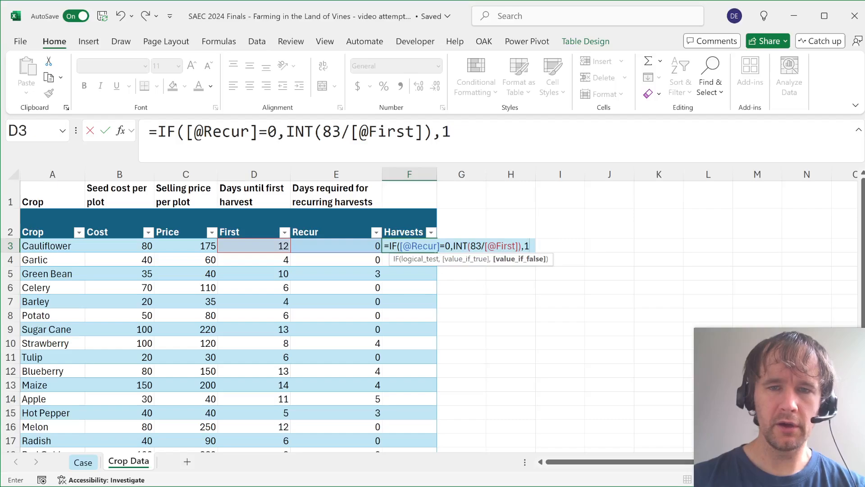
type("+")
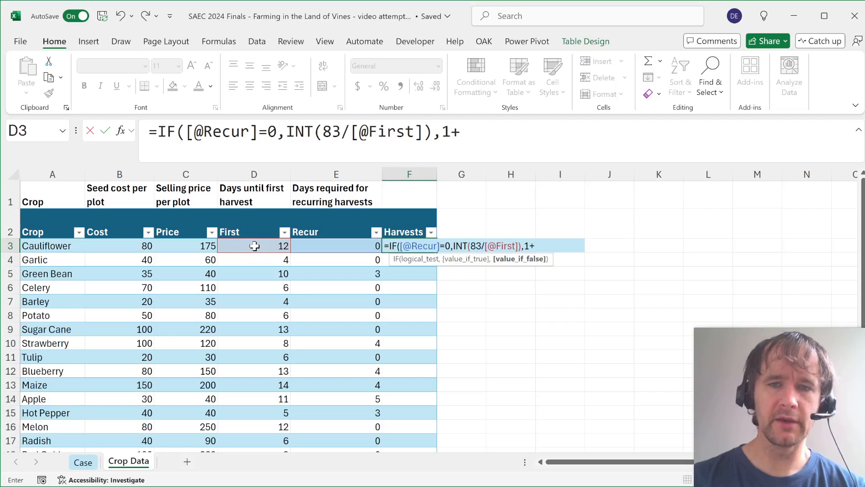
type("(")
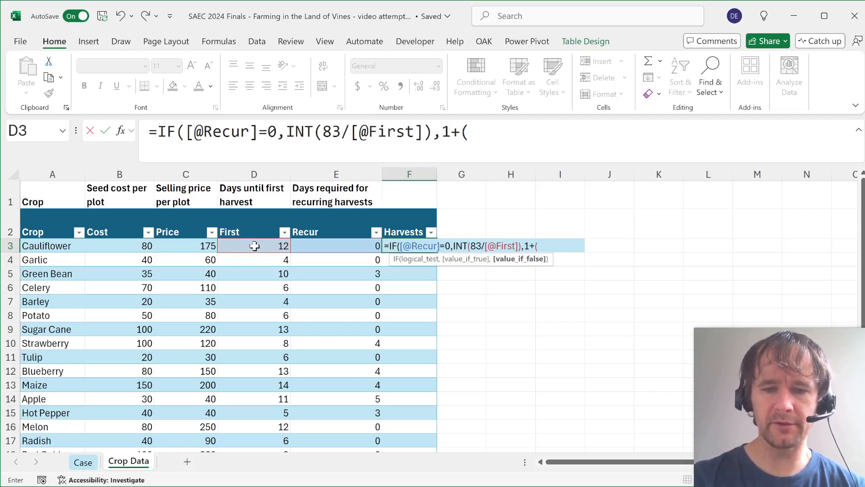
type("83-")
left_click(254, 249)
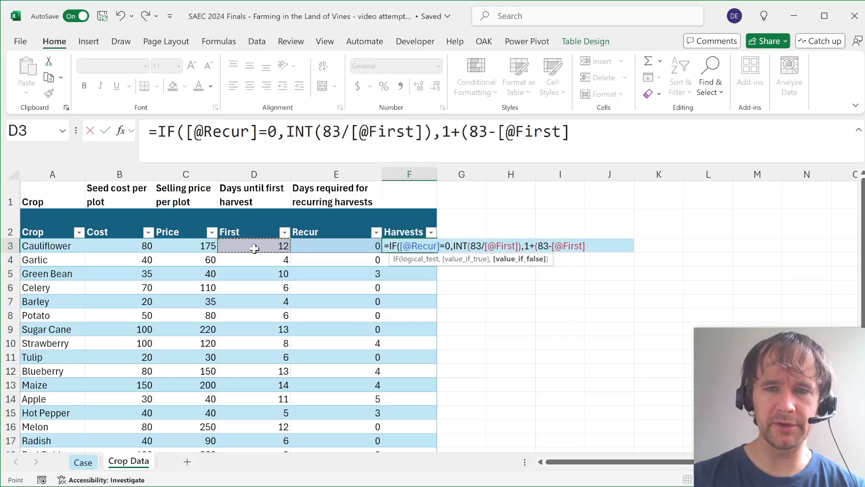
type(")")
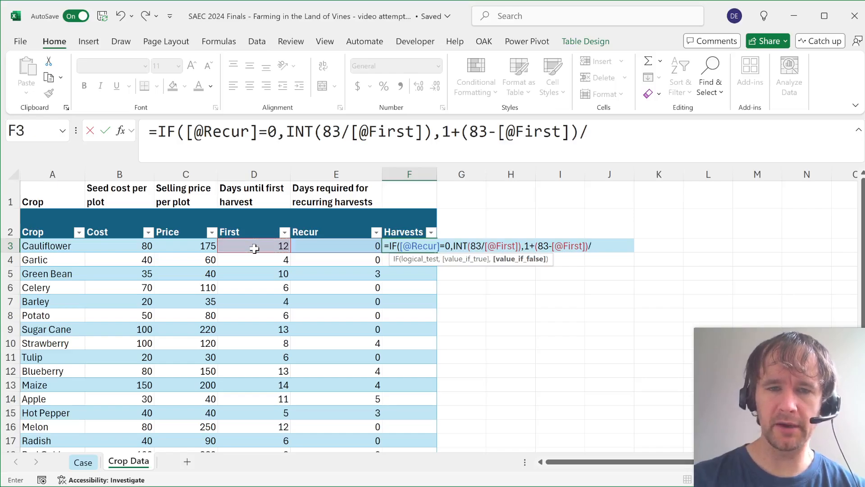
type("/")
left_click(341, 246)
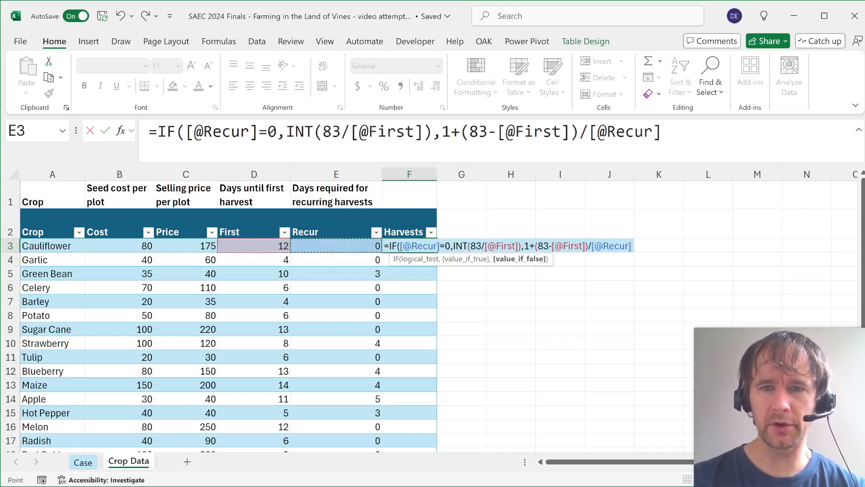
left_click(460, 131)
type("int(")
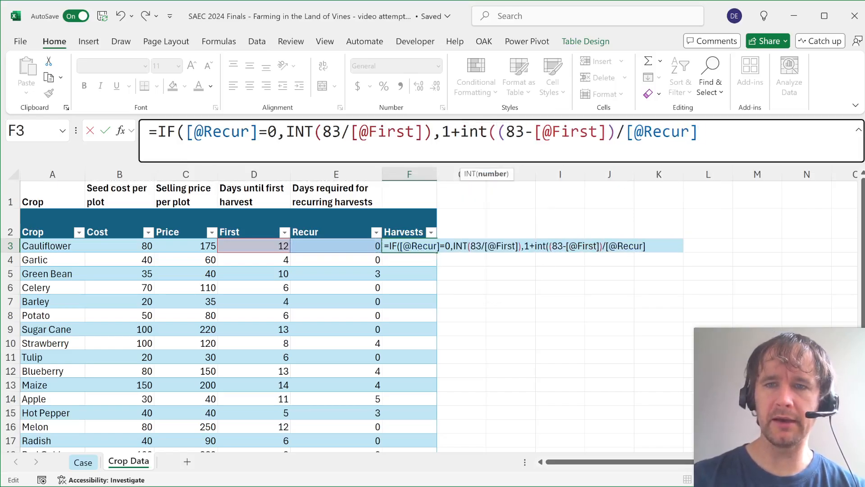
key("End")
type(")")
key("Return")
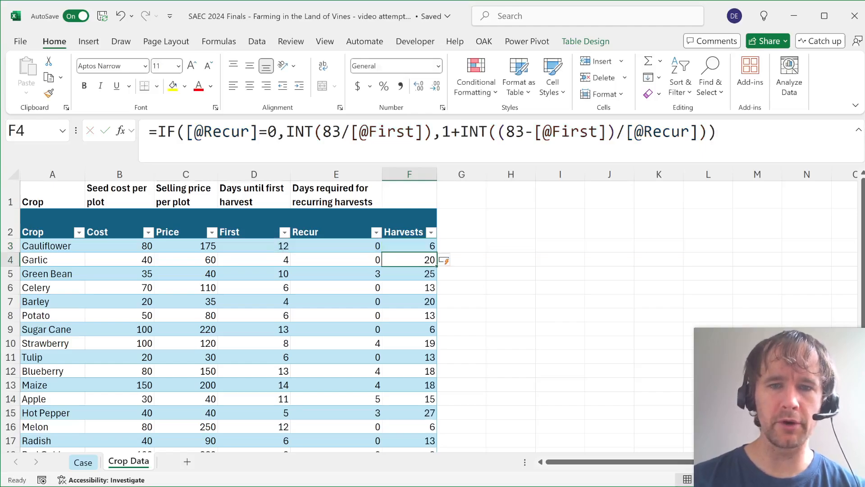
Check the Harvests results in the Cauliflower and Green Bean rows of the crop table.
key("Up")
key("ctrl+shift+Left")
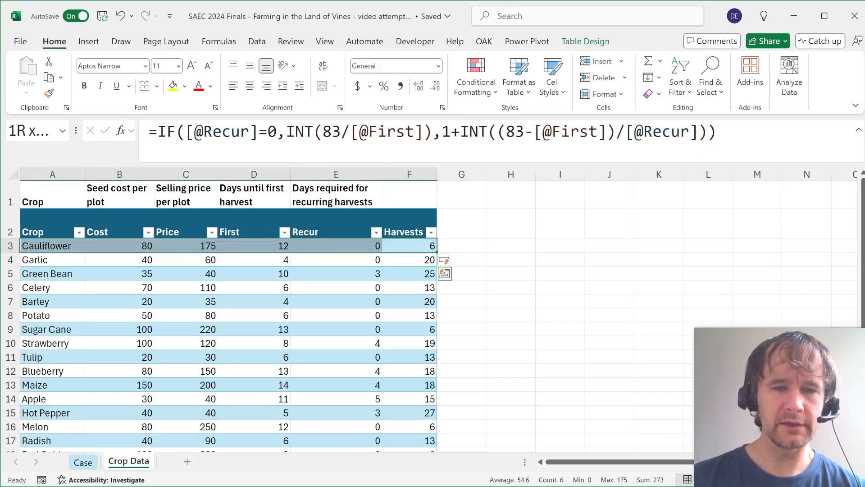
key("Down")
key("Down")
key("ctrl+shift+Left")
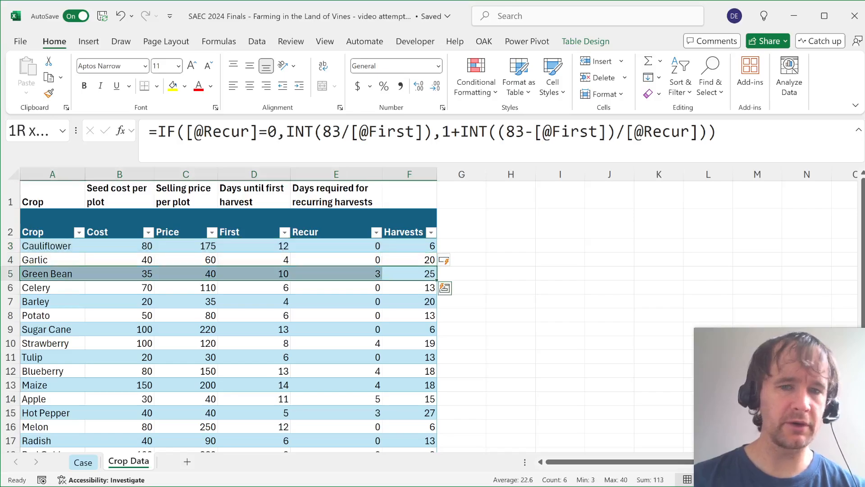
key("Right")
key("Right")
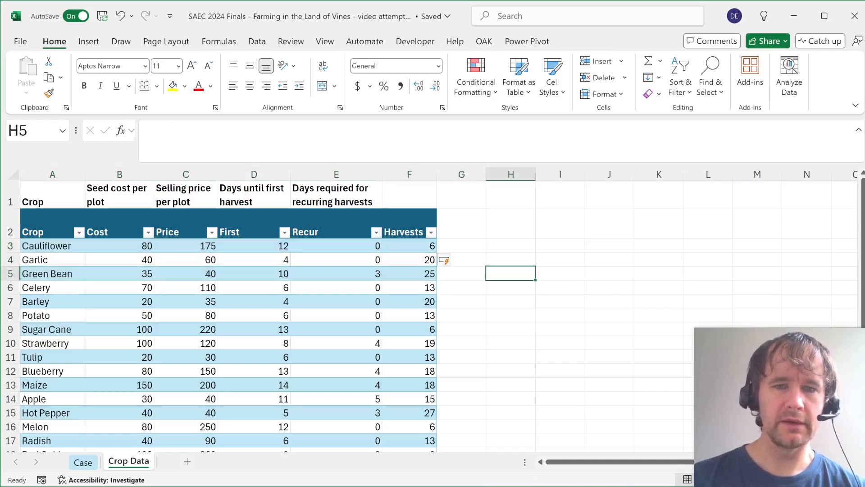
type("=")
key("Left")
key("Left")
key("Left")
key("Left")
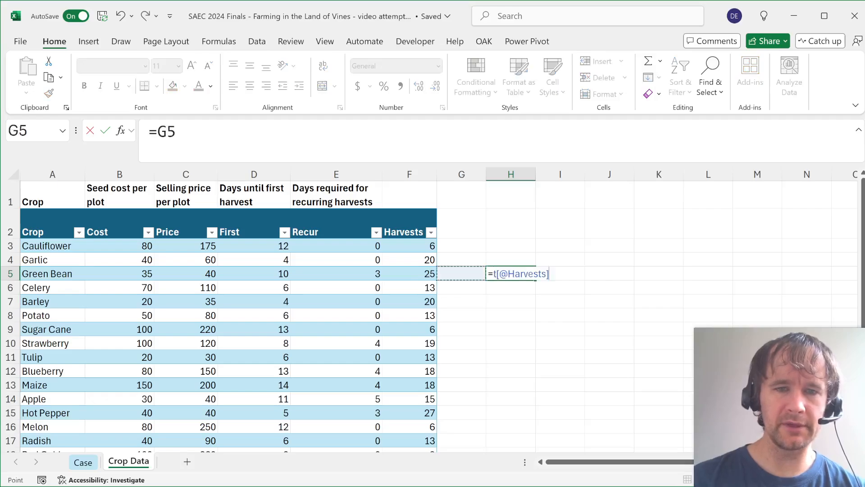
type("+24*3")
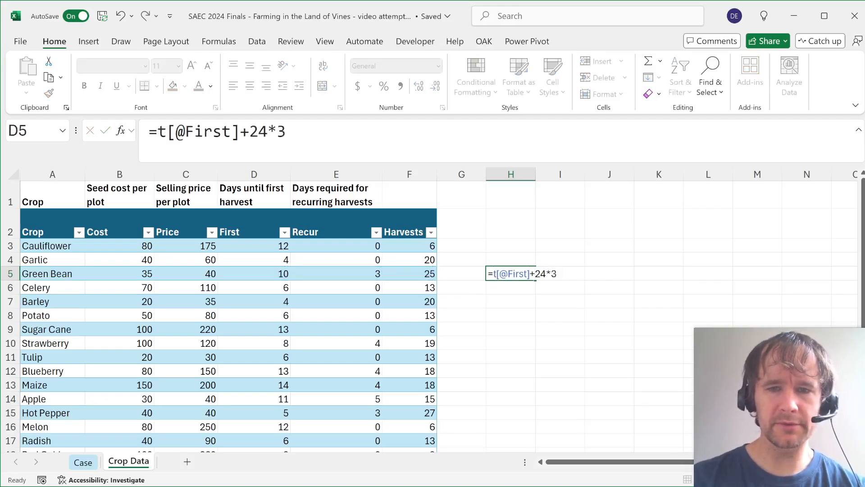
key("Return")
key("Up")
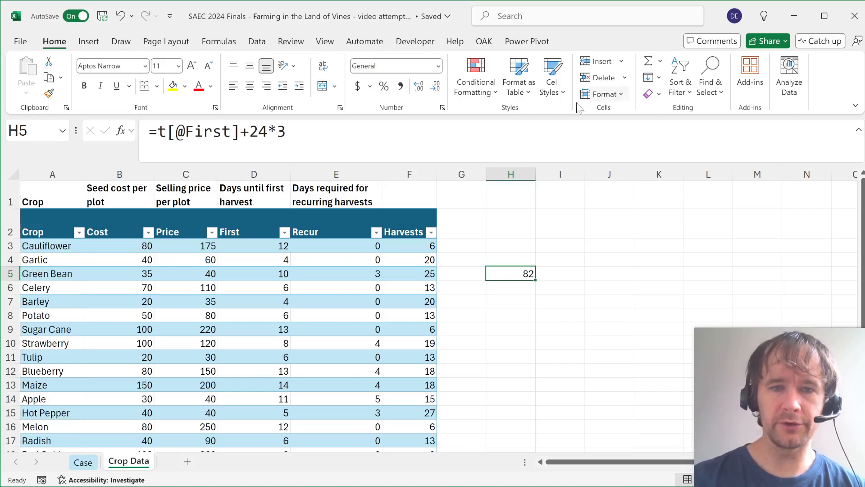
key("Delete")
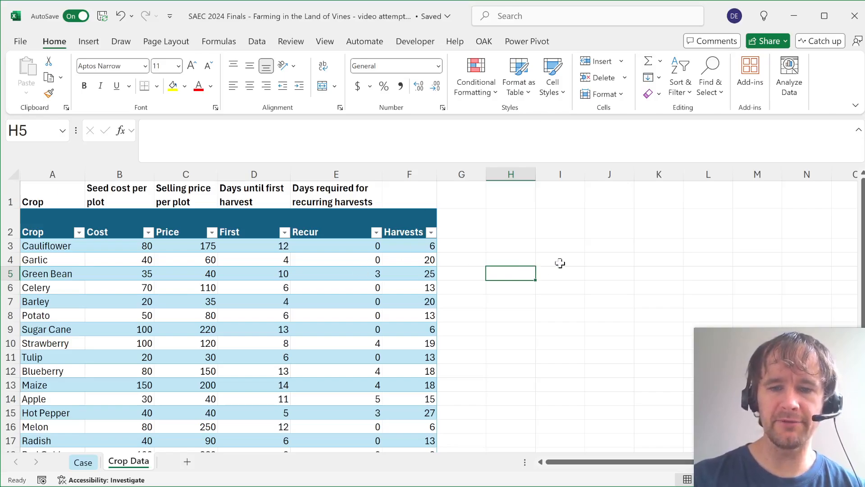
Start an XLOOKUP in the first Level 2 answer cell, E72 of the Case sheet, with G72:G91 as the lookup value.
key("ctrl+Home")
key("ctrl+Page_Up")
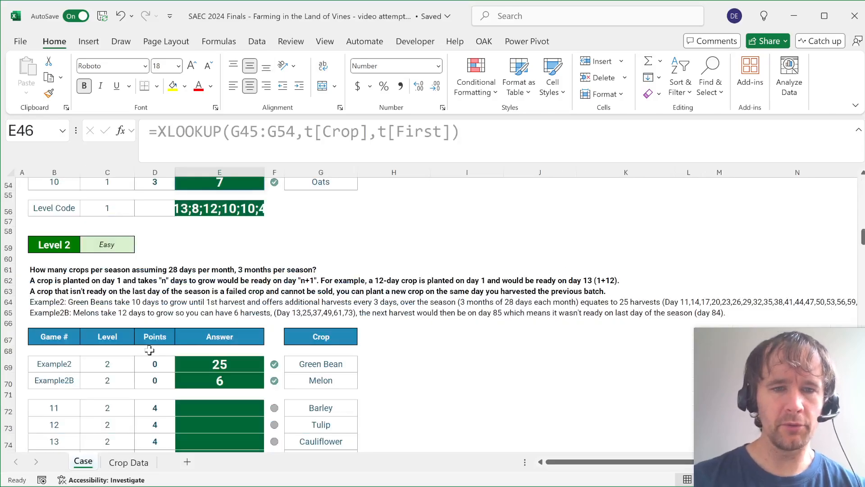
scroll(180, 347, "down", 2)
left_click(216, 342)
type("=x")
key("Tab")
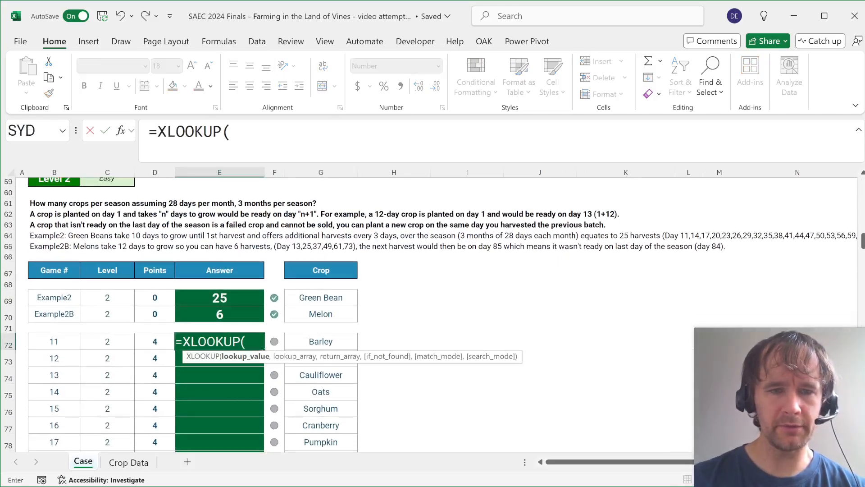
key("Right")
key("Right")
key("ctrl+shift+Down")
type(",")
Complete the Level 2 XLOOKUP with t[Crop] as the lookup array and t[Harvests] as the return array.
key("ctrl+Page_Down")
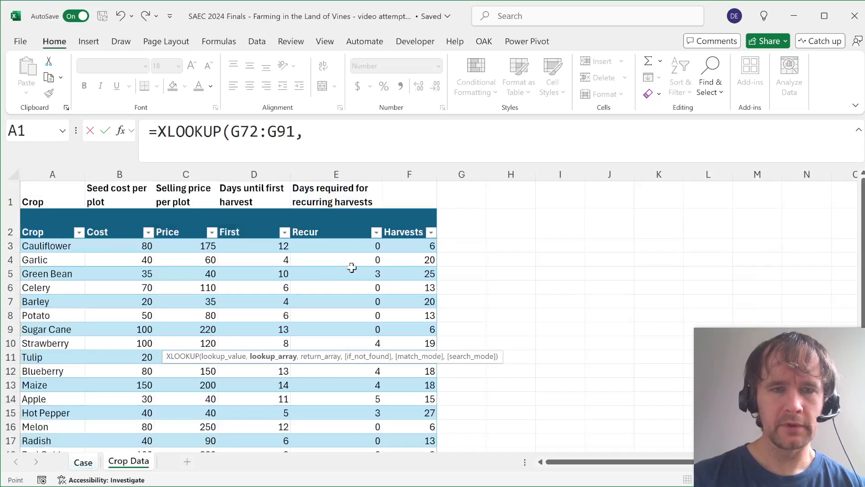
key("ctrl+Page_Up")
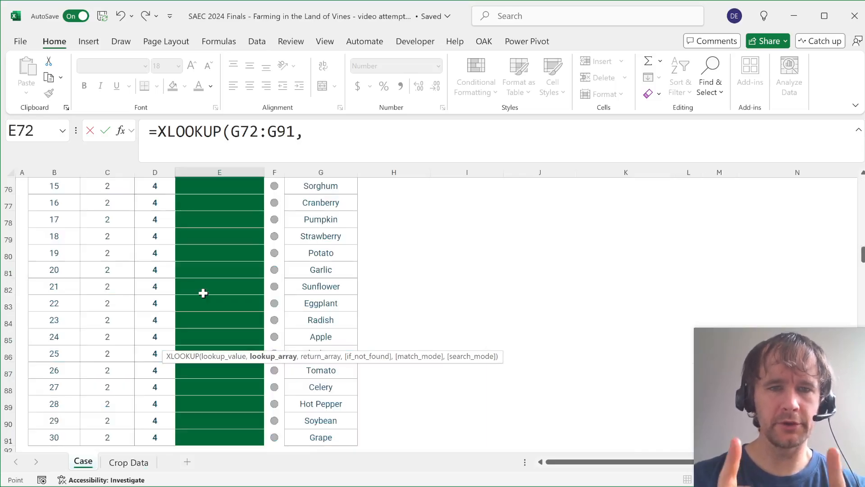
scroll(203, 293, "up", 3)
type("t[")
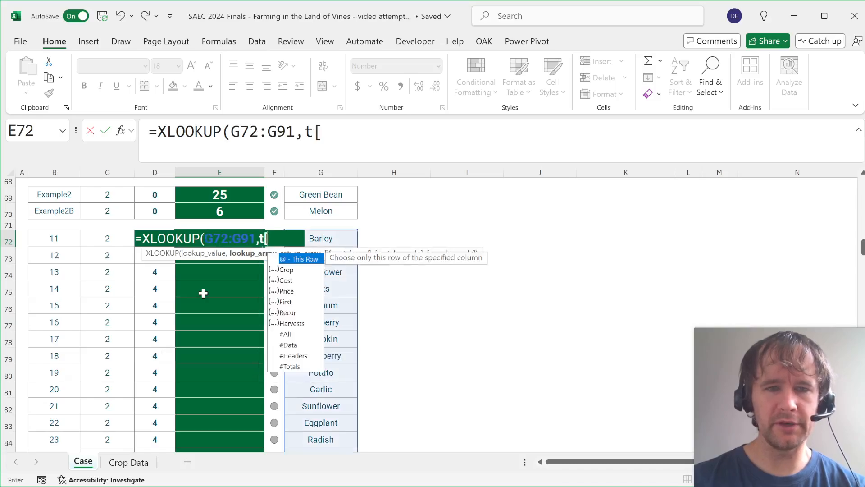
type("c")
key("Tab")
type("],")
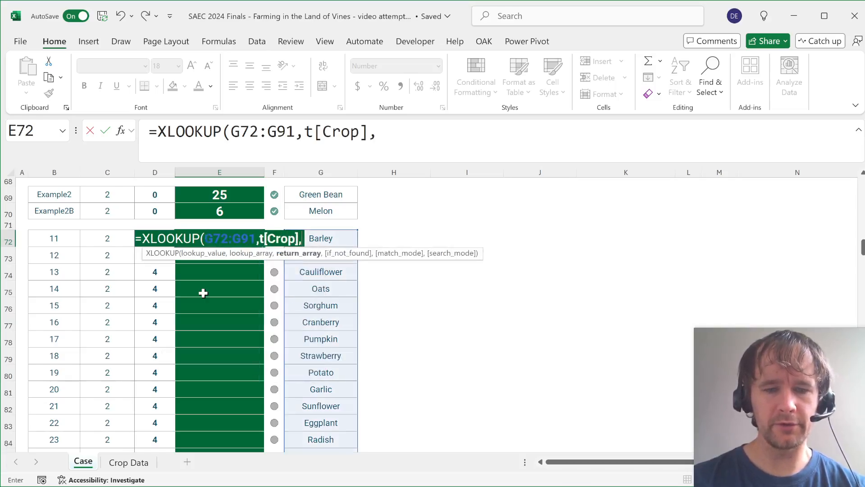
type("t[h")
key("Tab")
type("])")
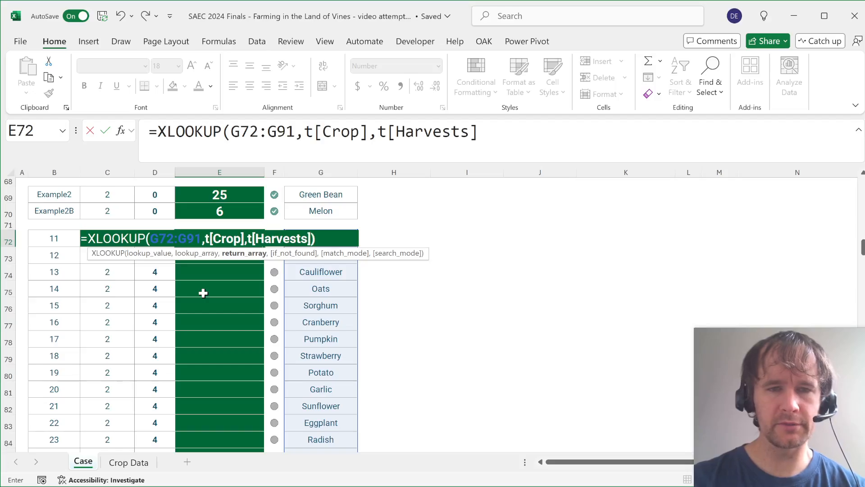
key("Return")
Read the Level 3 question, and add a Revenue column to the crop table in G2 of the Crop Data sheet.
scroll(204, 294, "down", 7)
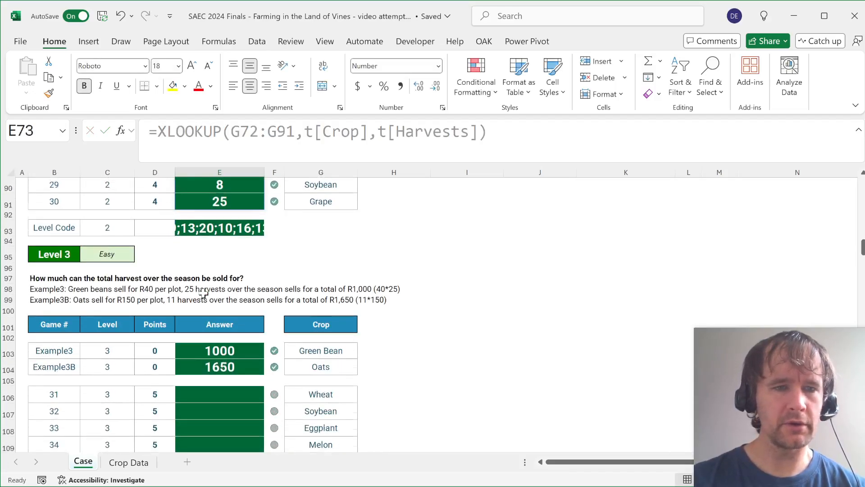
scroll(203, 294, "down", 1)
scroll(203, 293, "down", 1)
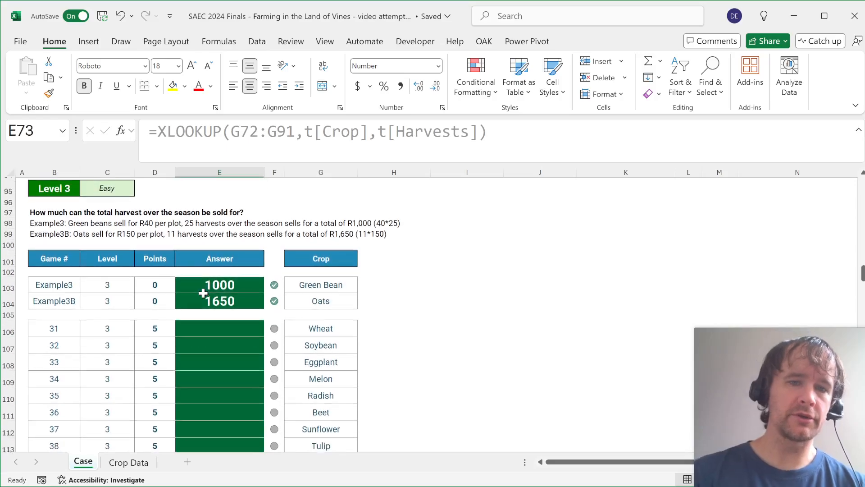
key("ctrl+Page_Down")
left_click(475, 223)
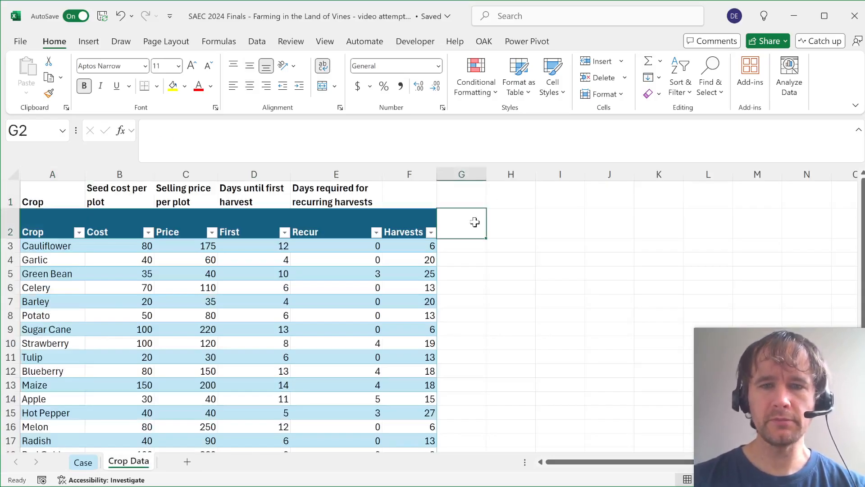
type("Revenue")
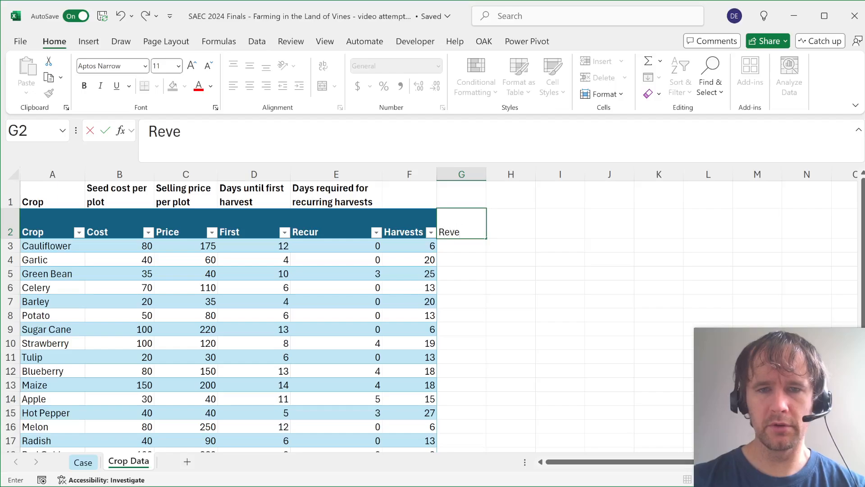
key("Return")
type("=")
key("Left")
key("Left")
key("Left")
key("Left")
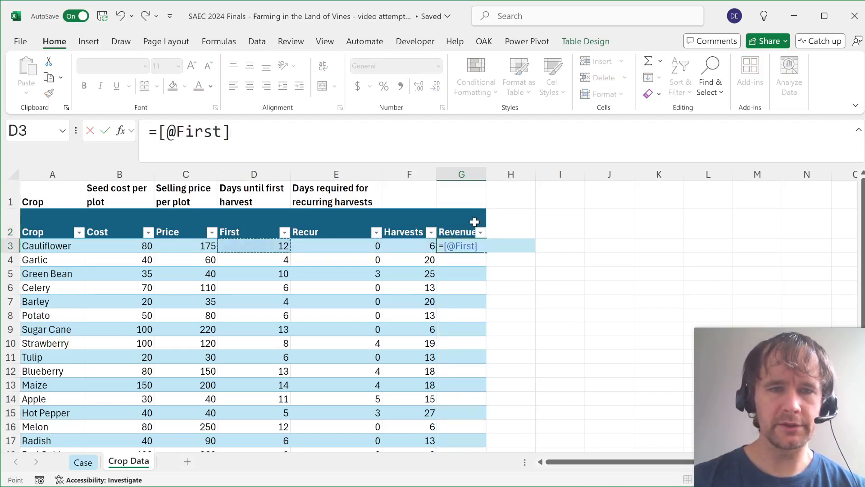
type("*")
key("Left")
key("Return")
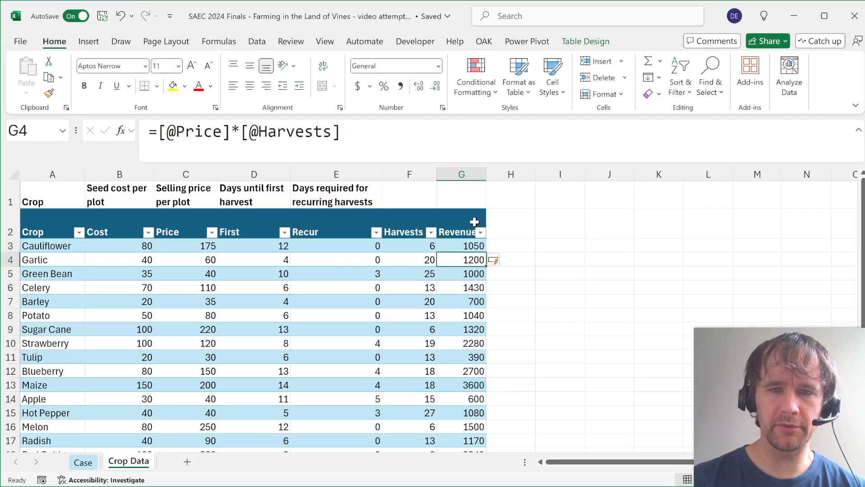
Start an XLOOKUP in the first Level 3 answer cell, E106 of the Case sheet, with G106:G125 as the lookup value.
key("ctrl+Page_Up")
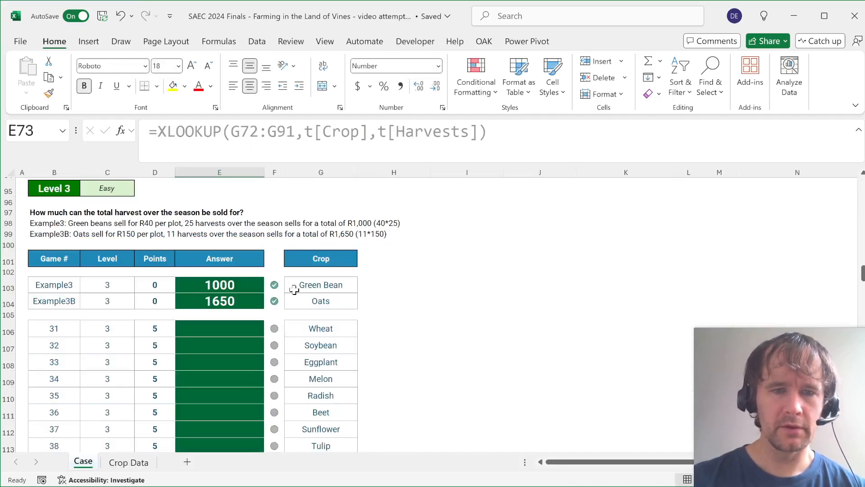
left_click(221, 331)
type("=xlookup(")
key("Right")
key("Right")
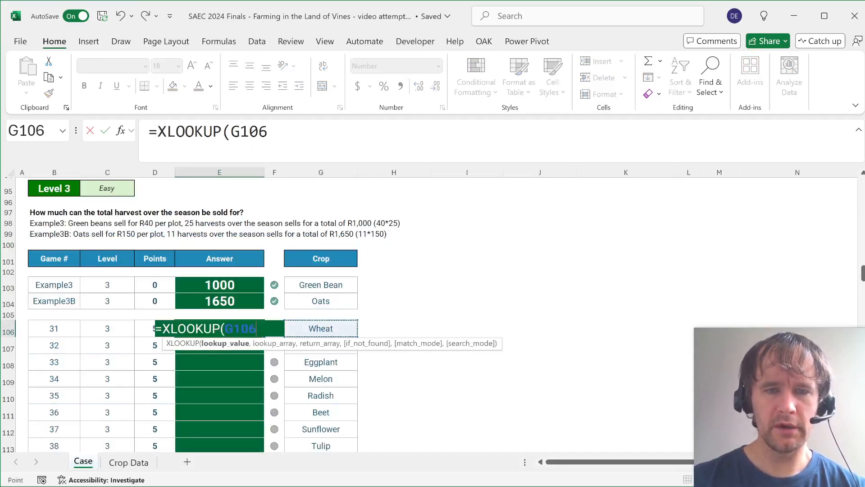
key("ctrl+shift+Down")
type(",")
Complete the Level 3 XLOOKUP in E106 with t[Crop] as the lookup array and t[Revenue] as the return array.
key("ctrl+Page_Down")
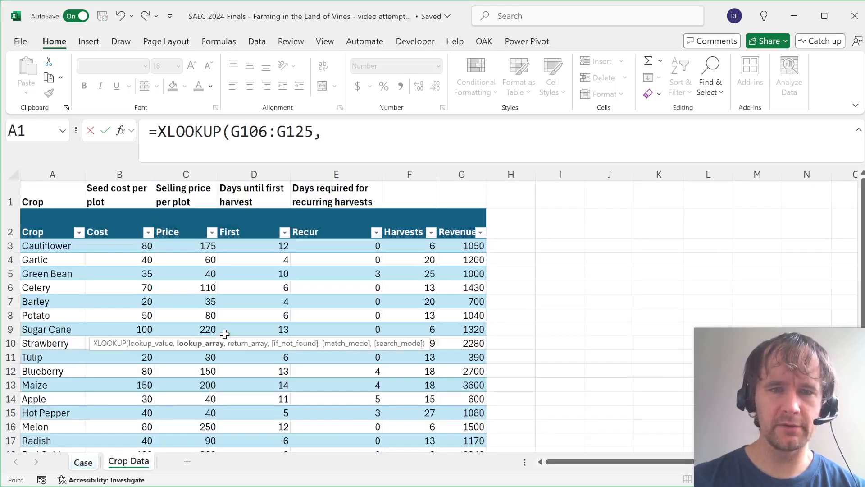
key("ctrl+Page_Up")
type("t[c")
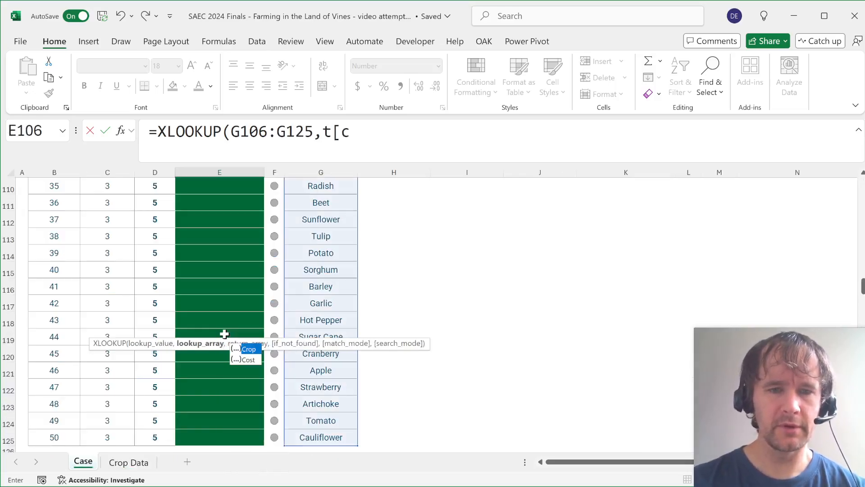
key("Tab")
type("],")
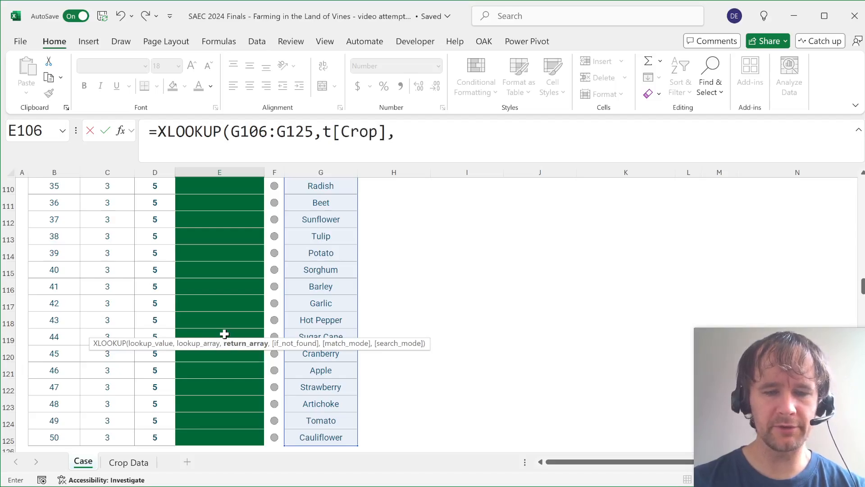
type("t[r")
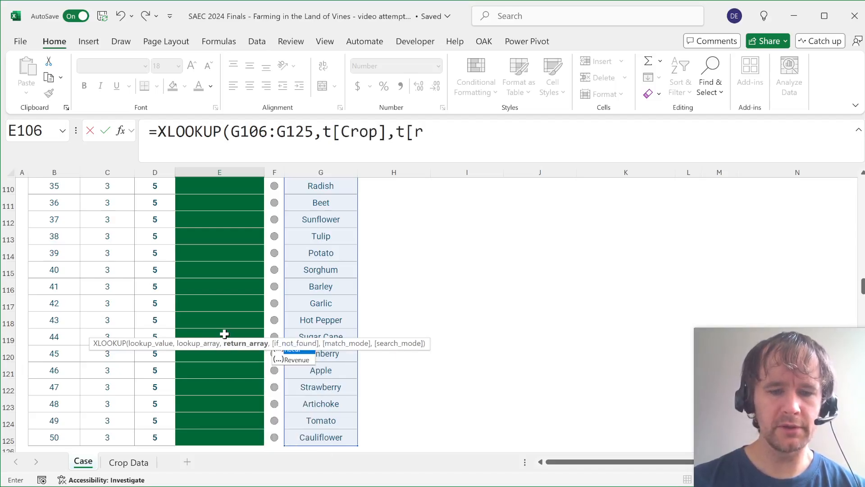
key("Down")
key("Tab")
key("Return")
key("Up")
key("Up")
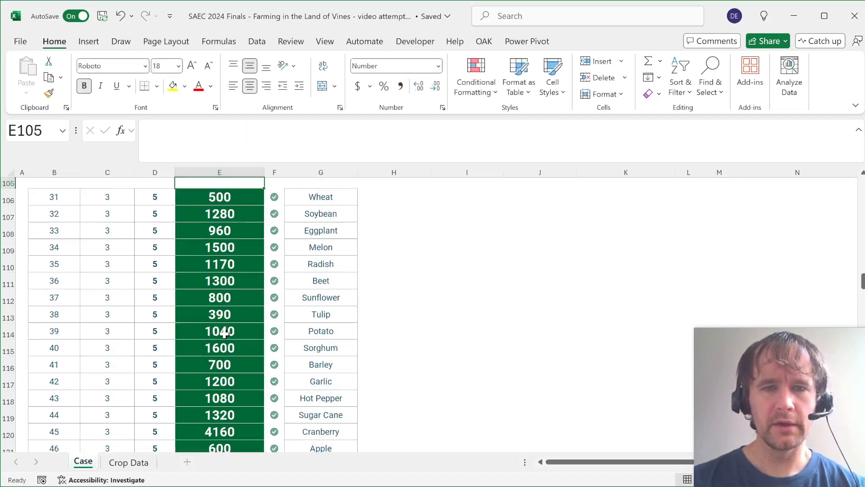
Check the Level 3 answers and their spilled XLOOKUP formula against the crops and the Level 3 question.
key("Down")
key("Right")
key("Right")
scroll(224, 334, "up", 2)
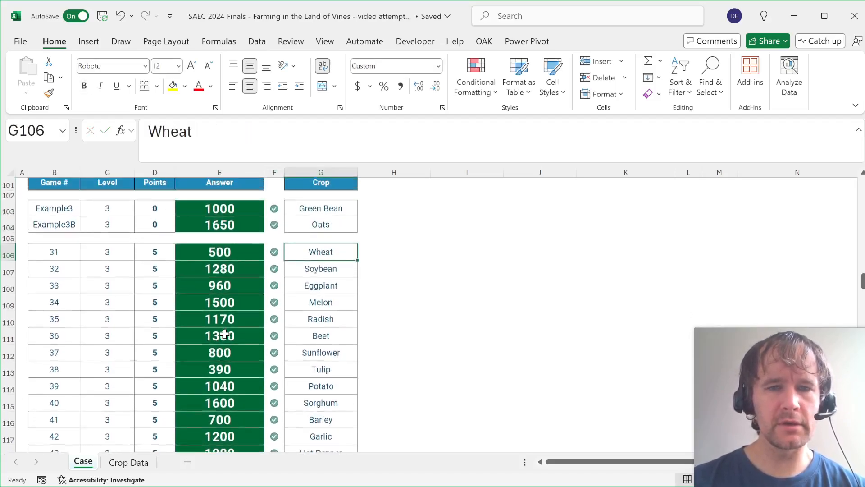
scroll(224, 334, "down", 1)
left_click(217, 333)
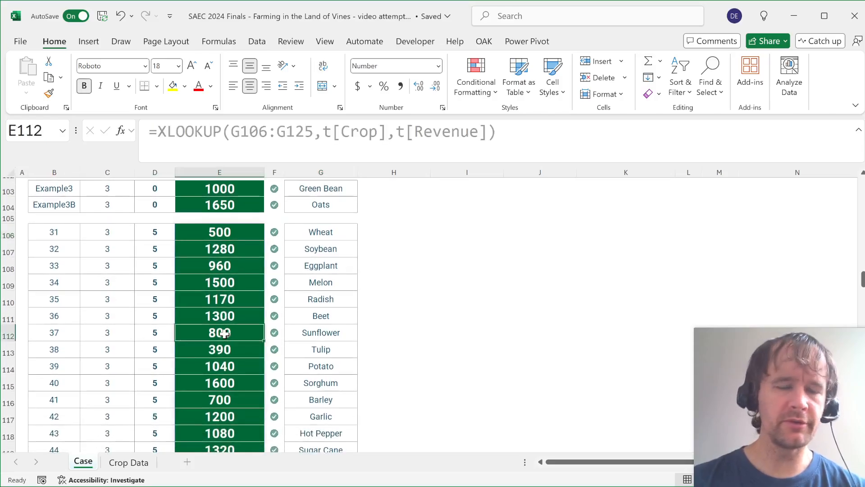
left_click(235, 226)
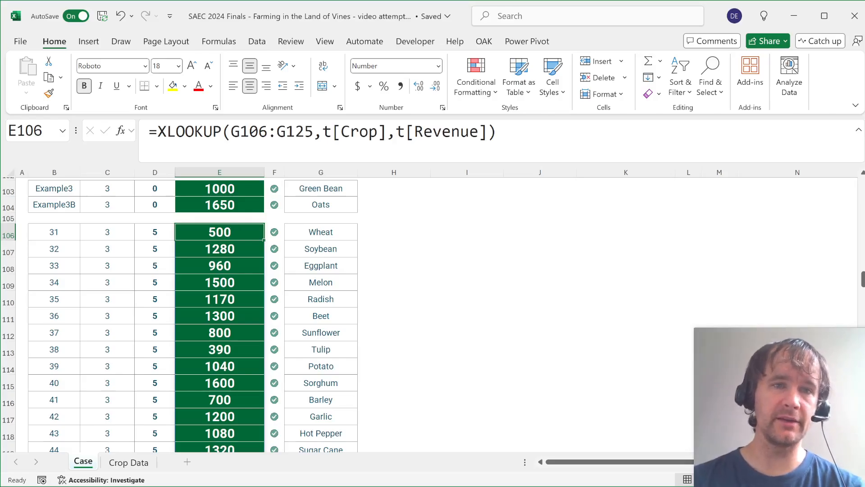
scroll(231, 266, "up", 6)
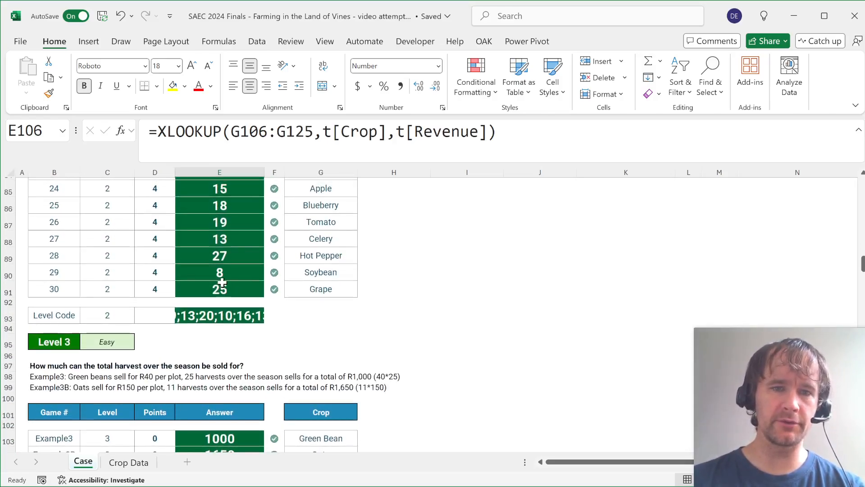
left_click(223, 283)
scroll(222, 283, "down", 3)
left_click(234, 318)
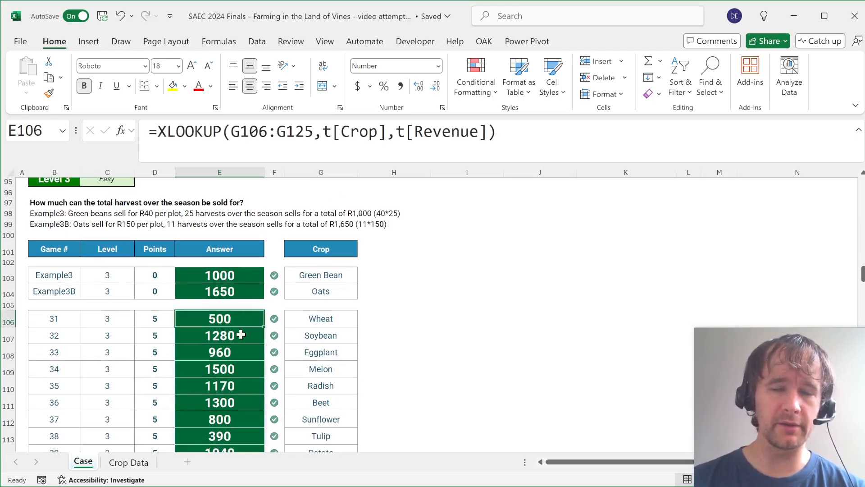
Turn off the gridlines on the Crop Data sheet.
key("ctrl+Page_Down")
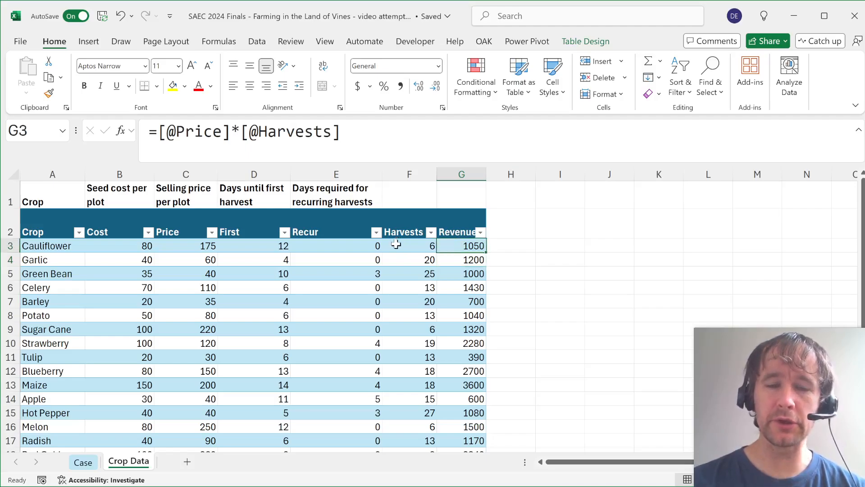
key("alt")
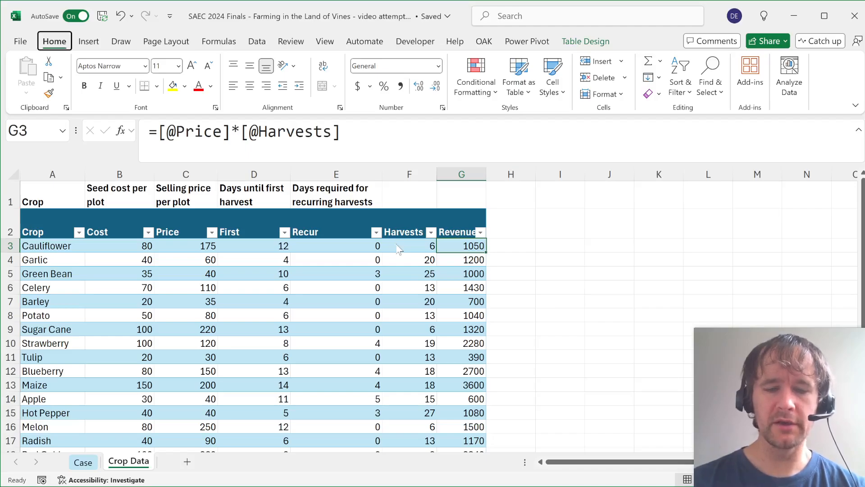
key("w")
key("v")
key("g")
left_click(396, 244)
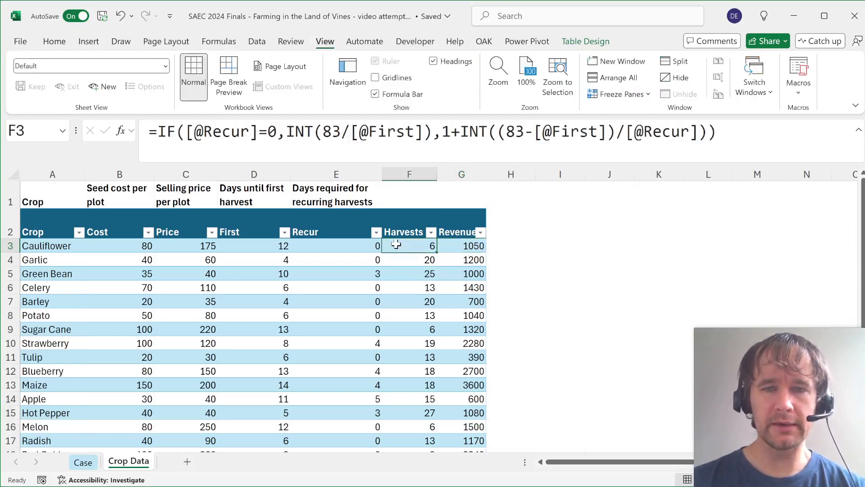
key("Right")
Read the Level 4 profit question on the Case sheet and examine the Recur values in the crop table.
key("ctrl+Page_Up")
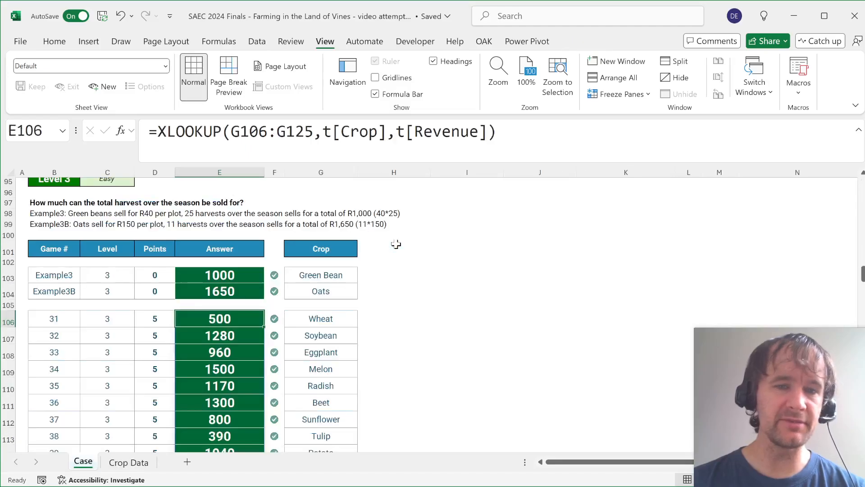
left_click(301, 321)
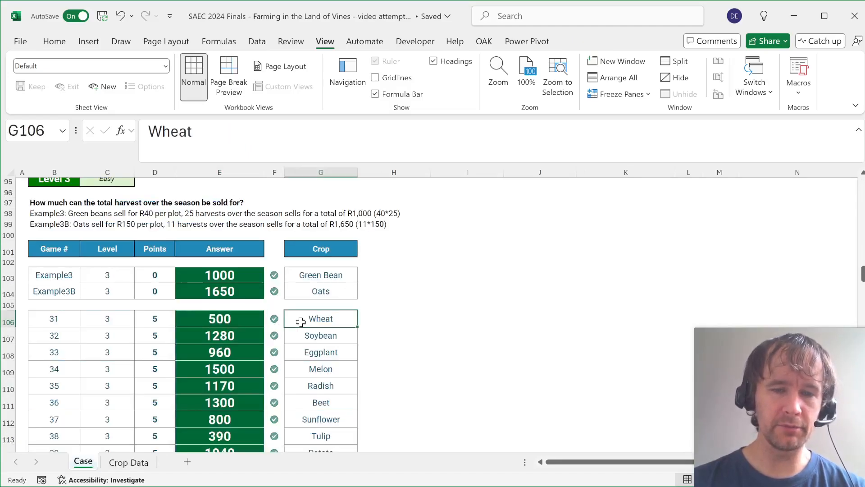
key("ctrl+Page_Down")
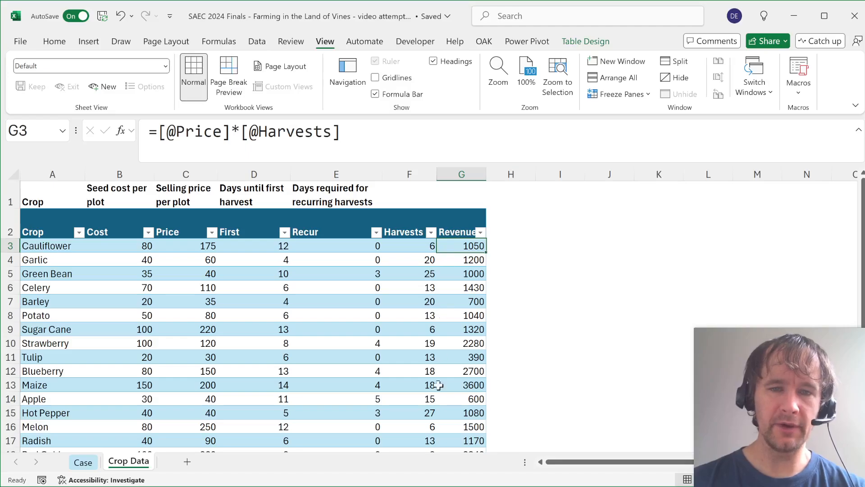
key("ctrl+Page_Up")
scroll(304, 340, "down", 3)
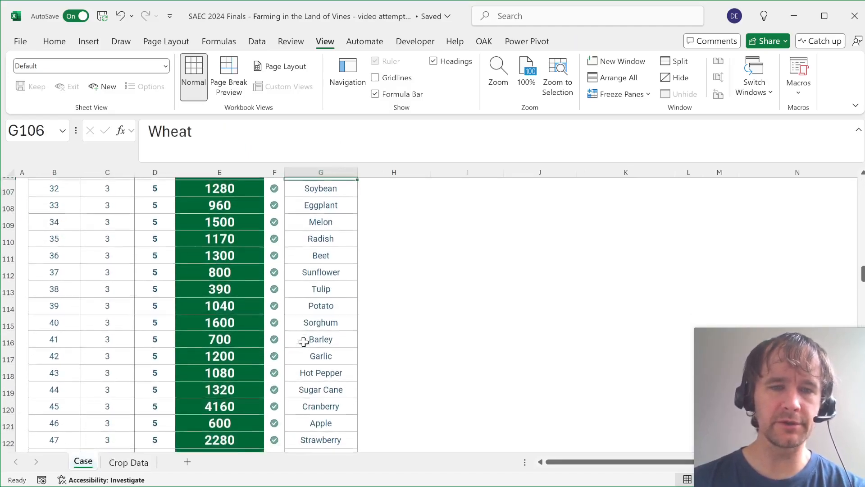
scroll(304, 341, "down", 7)
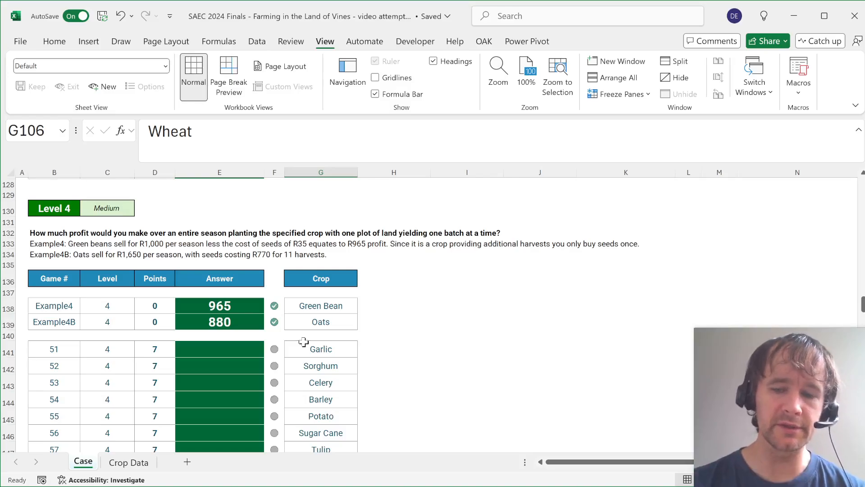
key("ctrl+Page_Down")
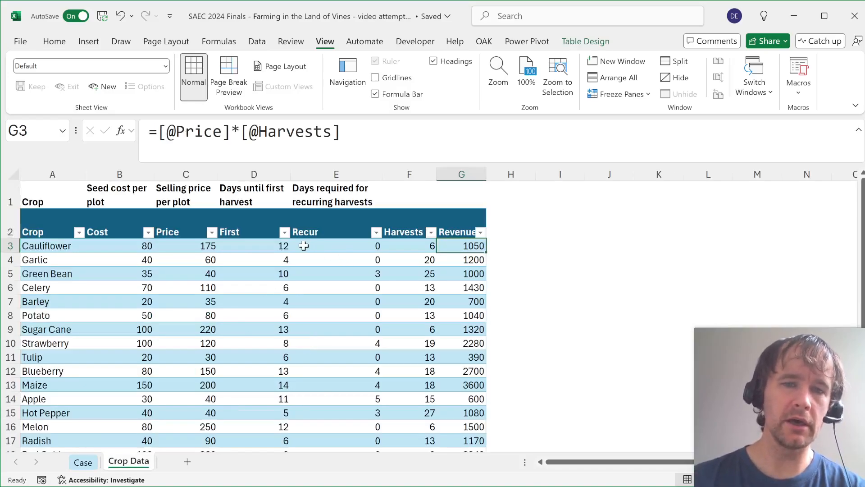
left_click(324, 283)
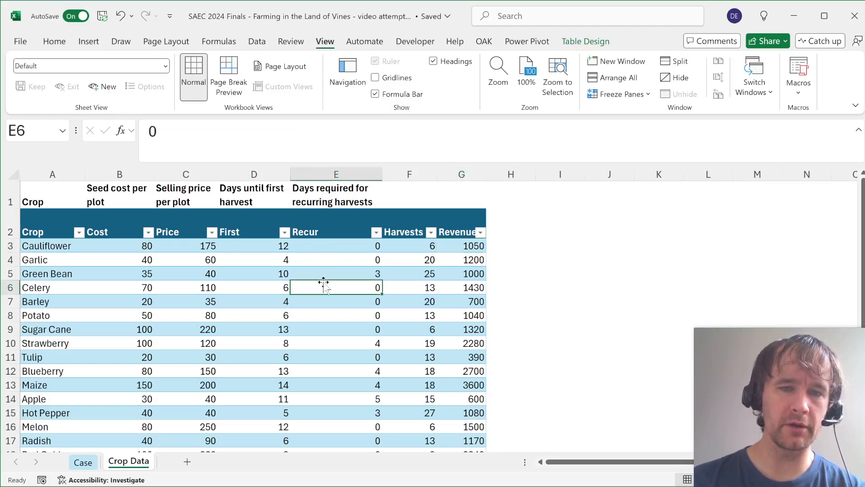
left_click(333, 273)
left_click(334, 245)
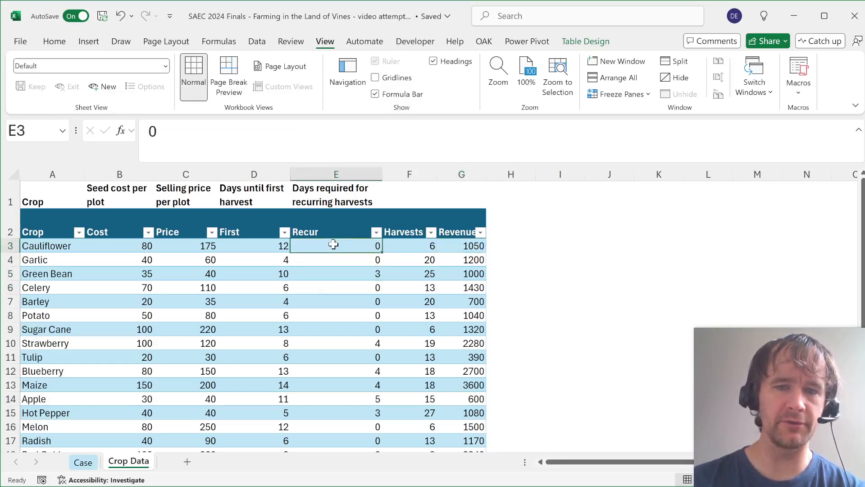
Add a new column to the crop table by entering the header Cost in H2.
left_click(500, 223)
type("Cost")
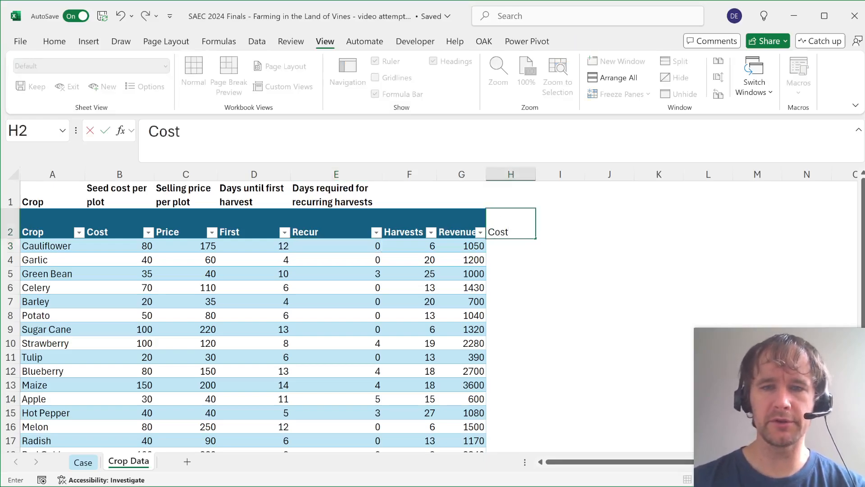
key("Tab")
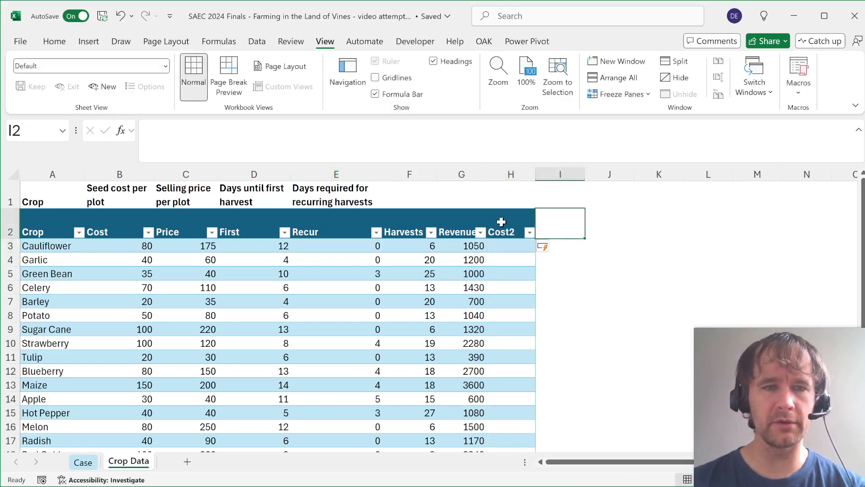
Rename the crop table's seed cost header in B2 as SeedCost.
key("Left")
key("Left")
key("Left")
key("Left")
key("Left")
key("Left")
key("Left")
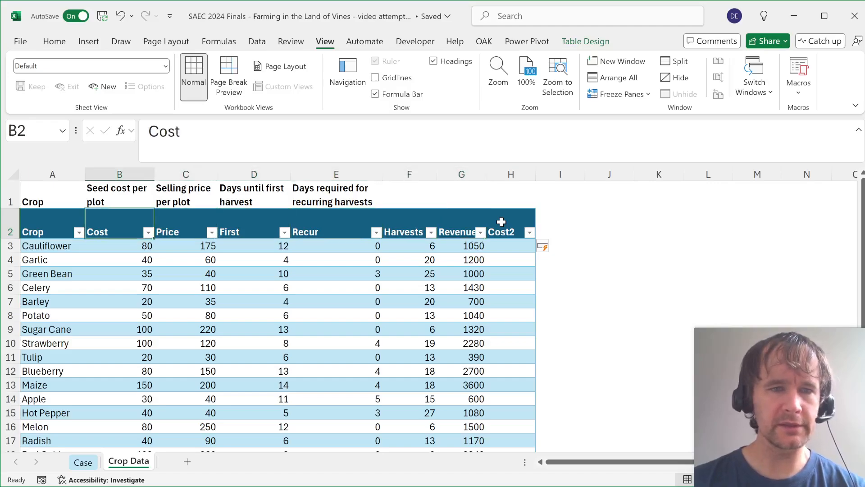
type("SeedCost")
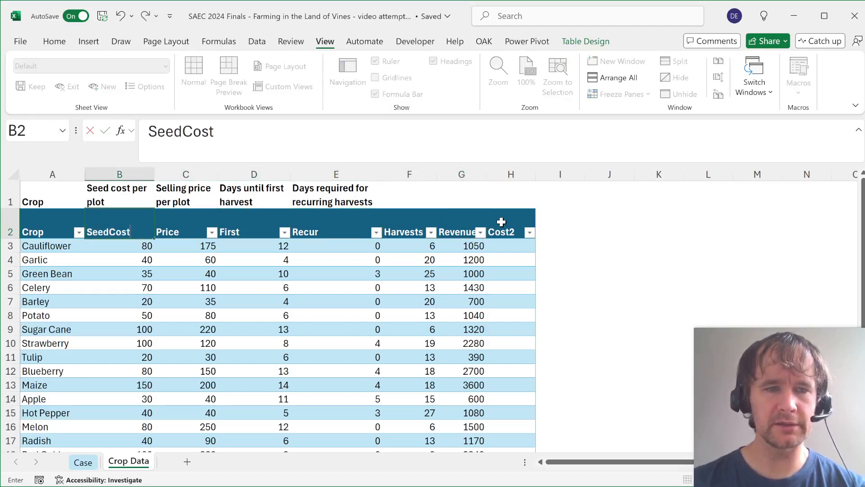
key("ctrl+Return")
Rename the new column header in H2 as CostTot.
left_click(502, 222)
type("Tot")
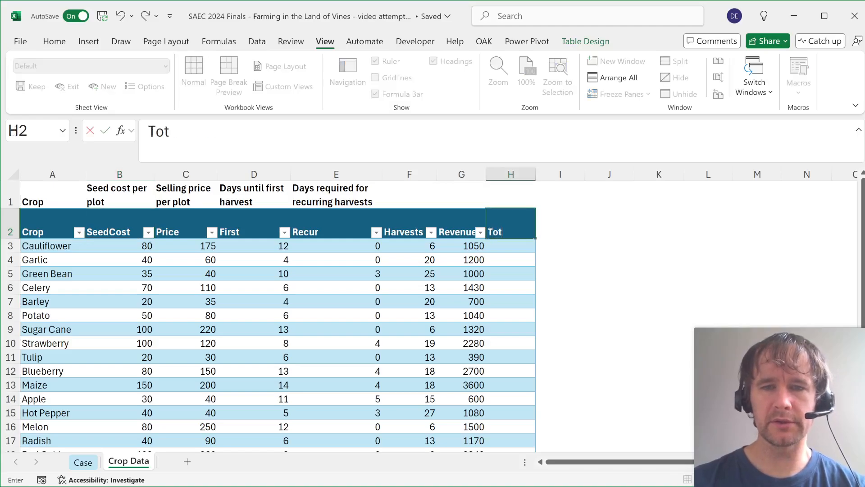
key("BackSpace")
key("BackSpace")
key("BackSpace")
type("CostTot")
key("Return")
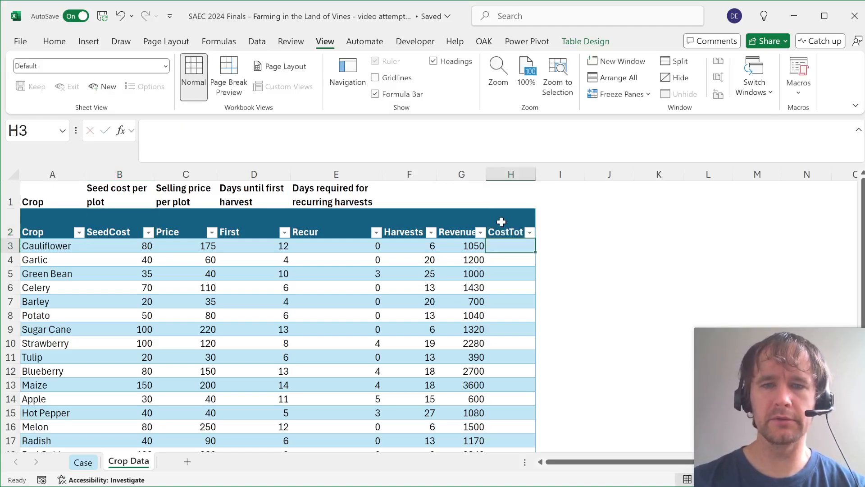
type("=")
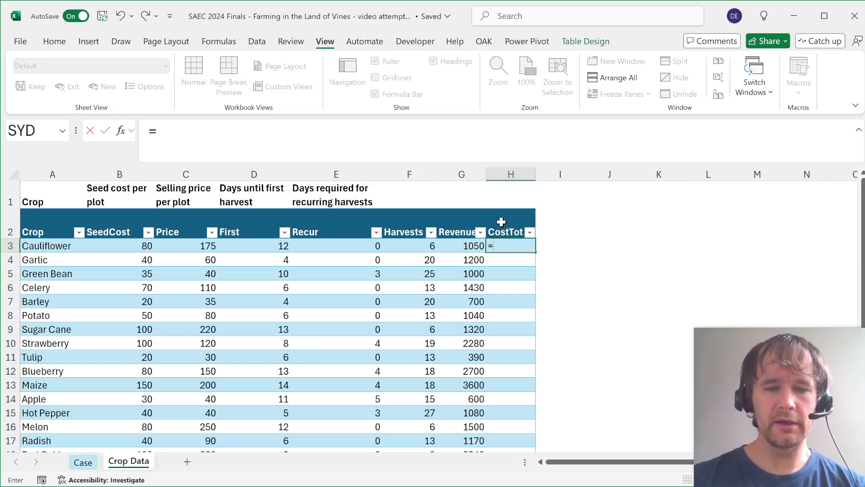
key("Left")
key("Left")
key("Left")
key("Left")
key("Left")
key("Left")
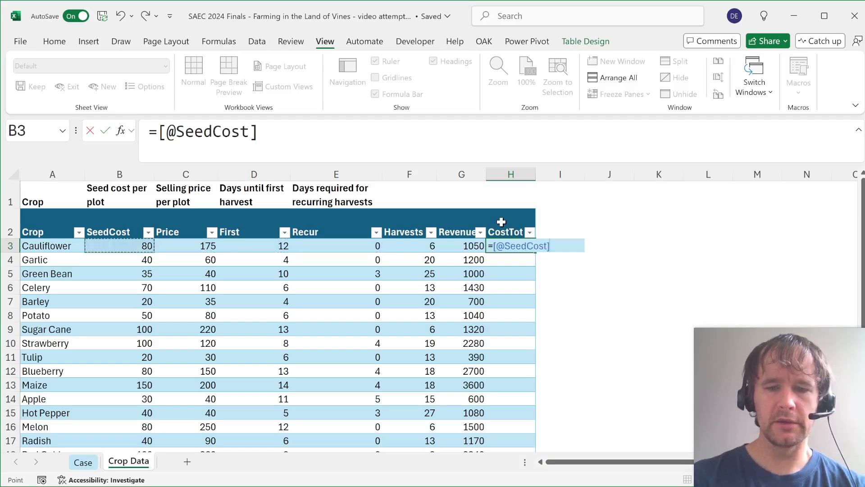
type("*if")
key("Tab")
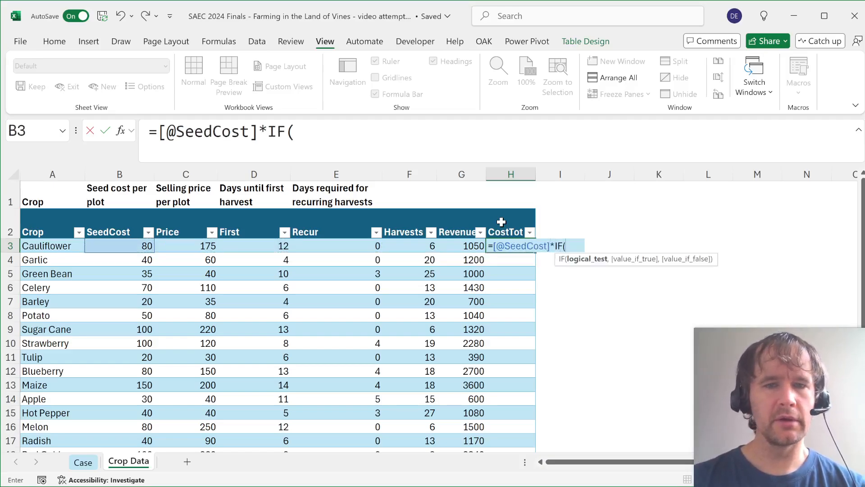
key("Left")
key("Left")
key("Left")
type("=0")
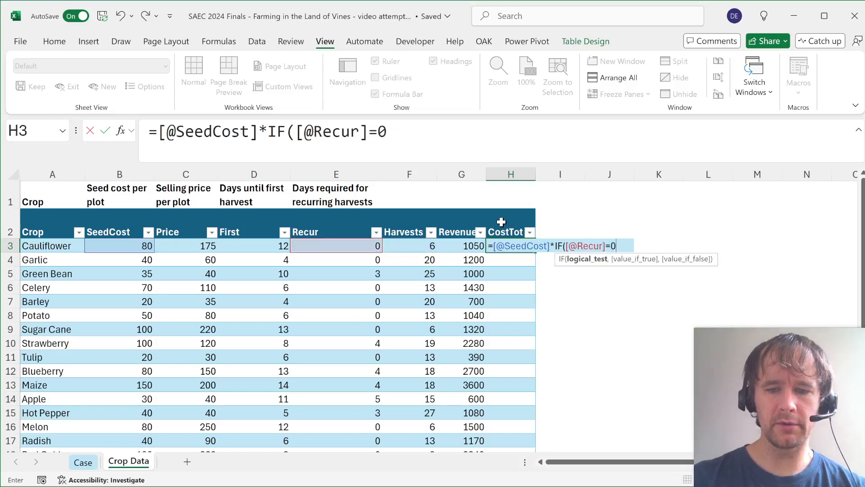
type(",")
key("Left")
key("Left")
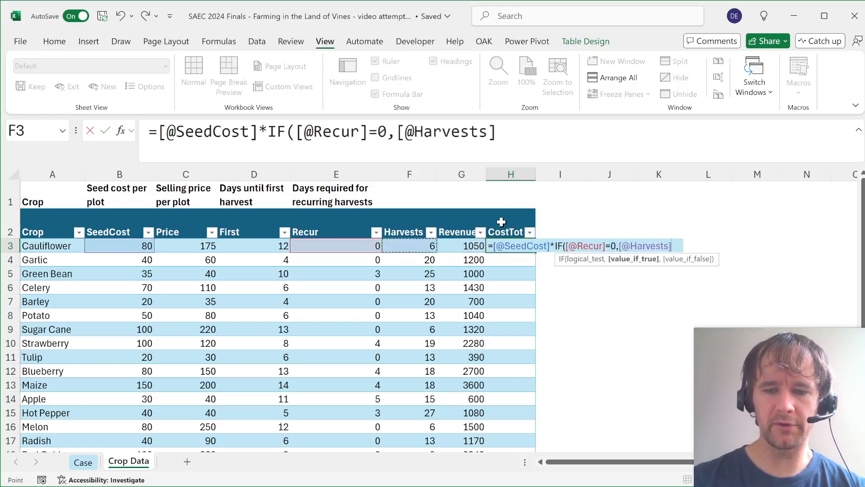
type(",1)")
key("Return")
key("Up")
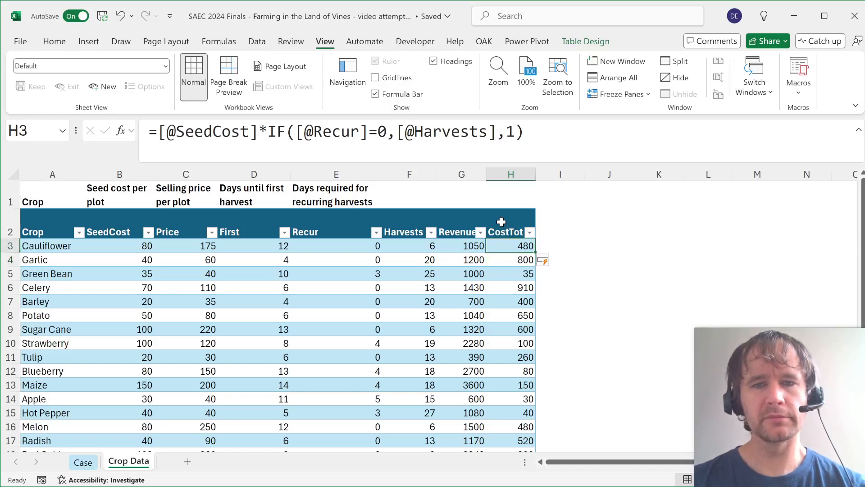
key("Up")
key("Right")
type("Profit")
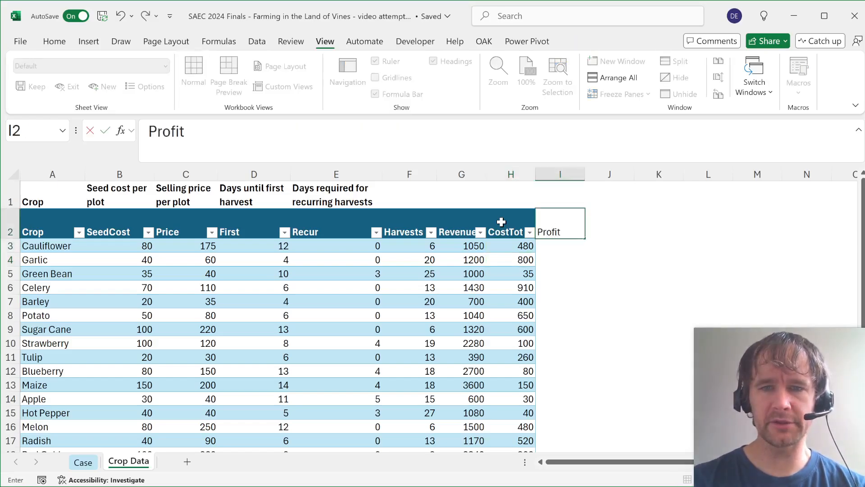
key("Return")
type("=")
key("Left")
key("Left")
type("-")
key("Left")
key("Return")
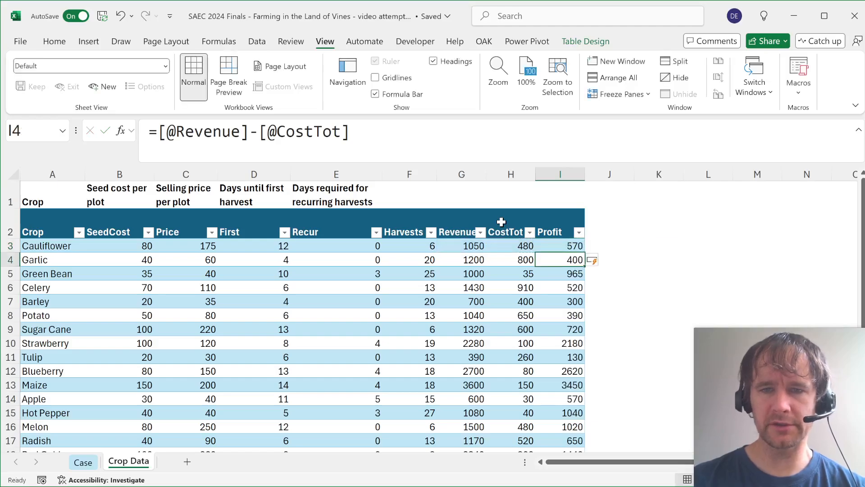
Fill the Level 4 answers on the Case sheet from E141 with =XLOOKUP(G141:G160,t[Crop],t[Profit]).
key("ctrl+Page_Up")
left_click(249, 345)
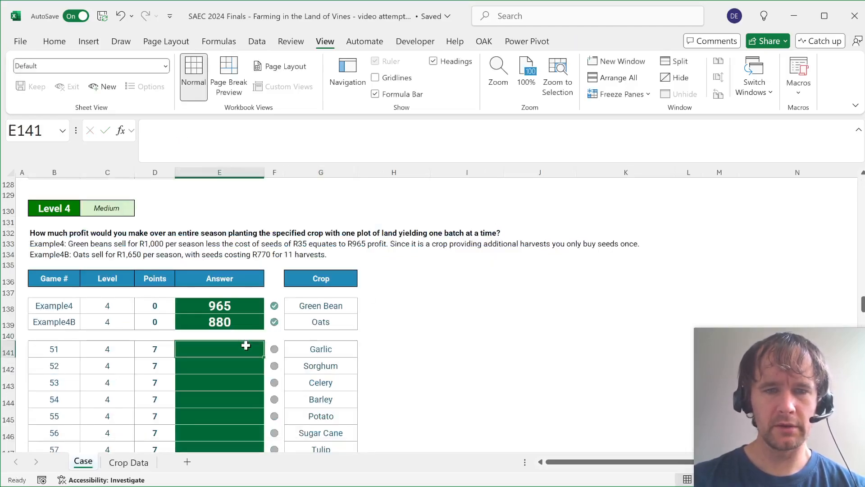
type("=xl")
key("Tab")
key("Right")
key("Right")
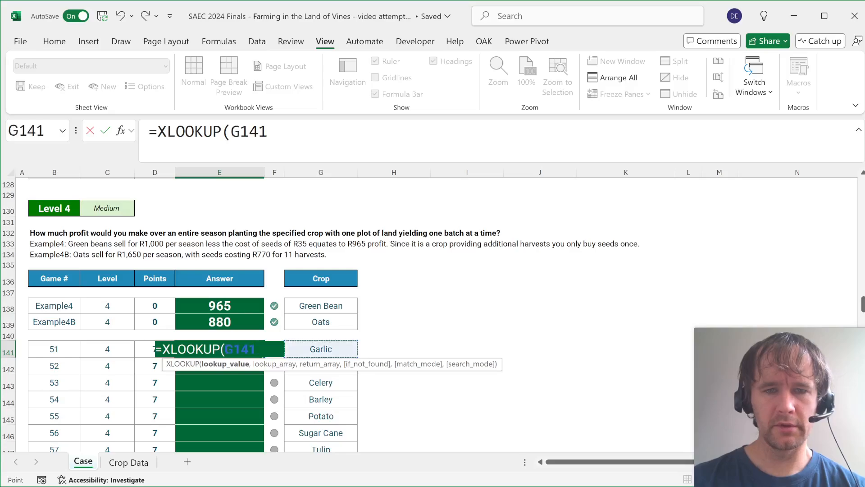
key("ctrl+shift+Down")
type(",")
key("ctrl+Page_Down")
key("ctrl+Page_Up")
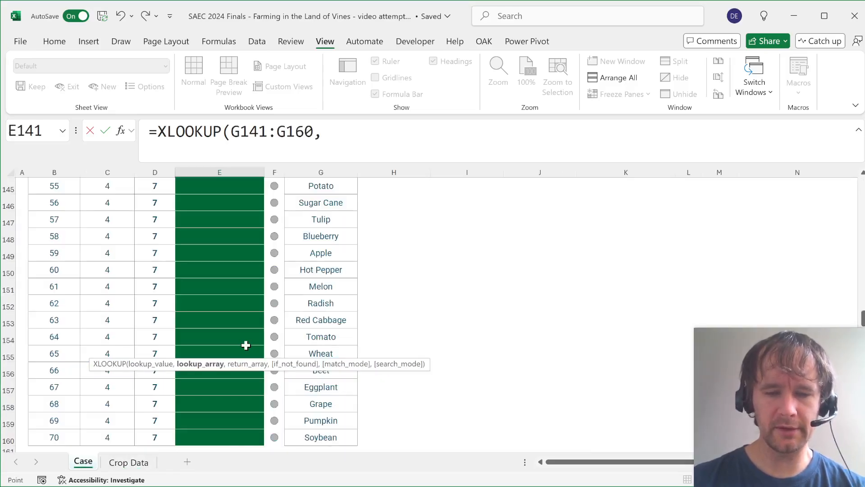
type("t[c")
key("Tab")
type("],t[pr")
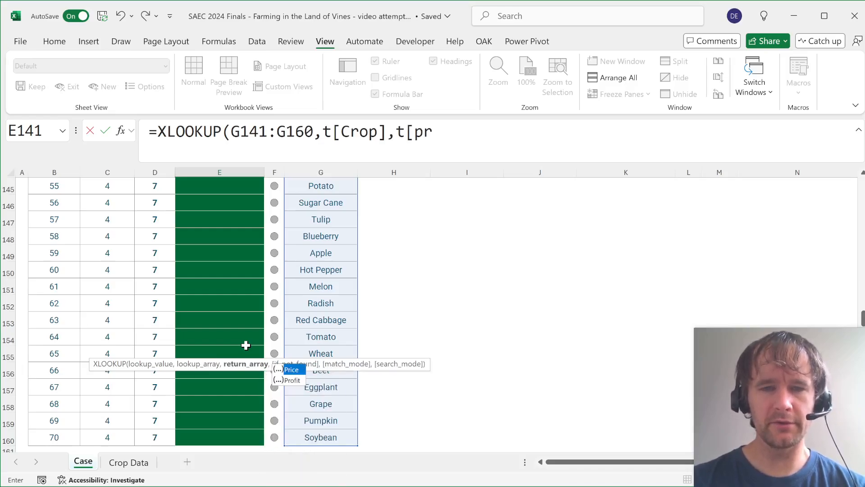
key("Tab")
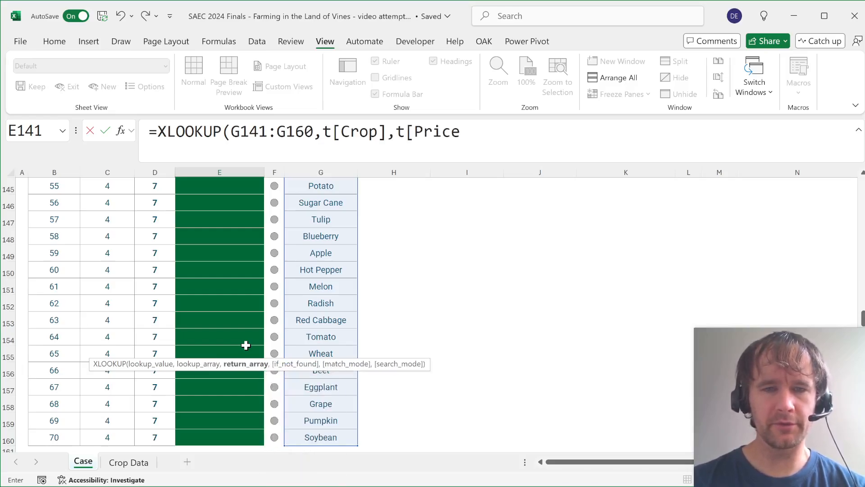
key("BackSpace")
key("BackSpace")
key("BackSpace")
type("o")
key("Tab")
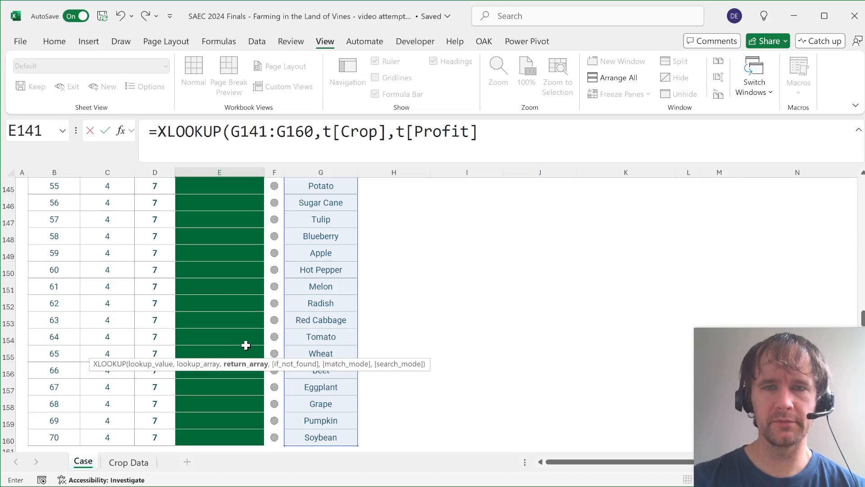
key("Return")
Review the Level 5 fertiliser rules, and add an F_First column header in J2 of the crop table.
scroll(246, 346, "down", 7)
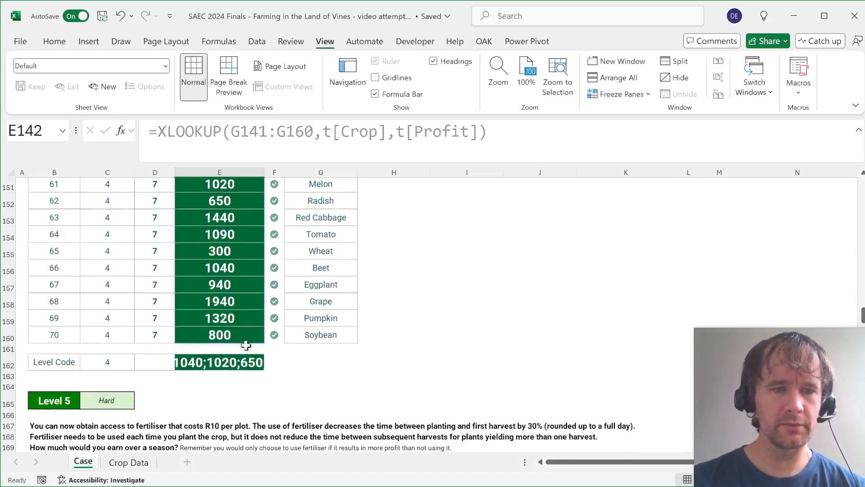
scroll(246, 345, "down", 1)
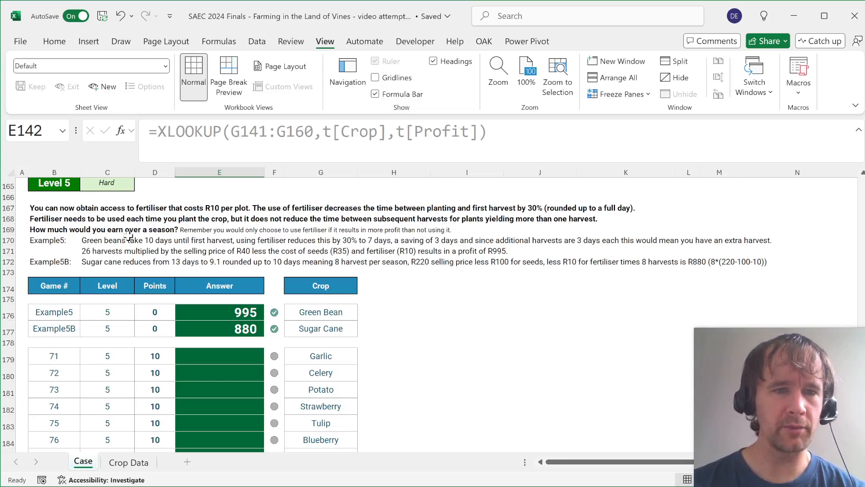
key("ctrl+Page_Down")
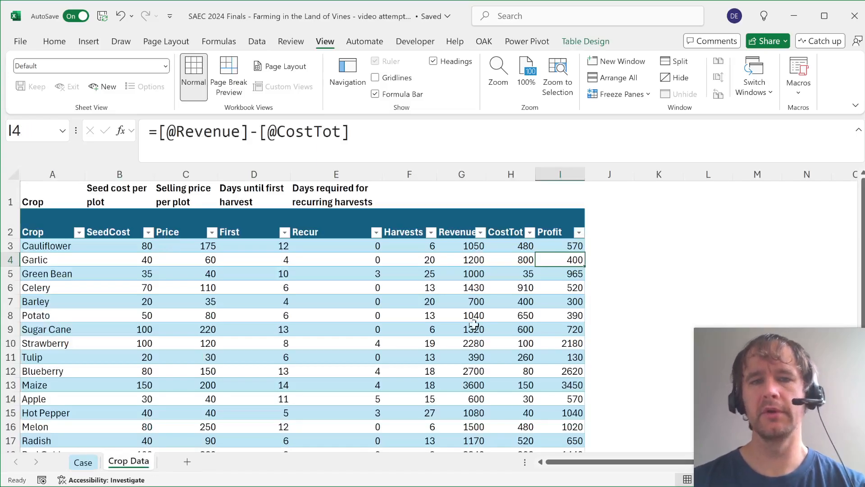
key("Right")
key("Up")
key("Up")
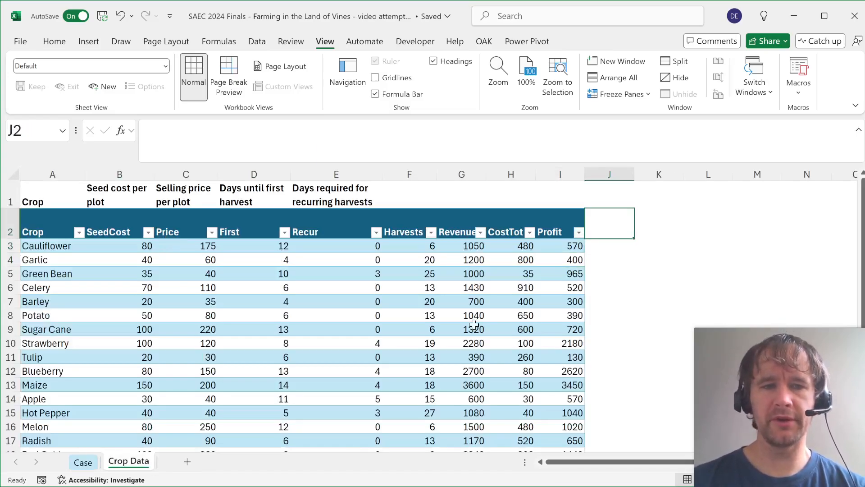
type("F")
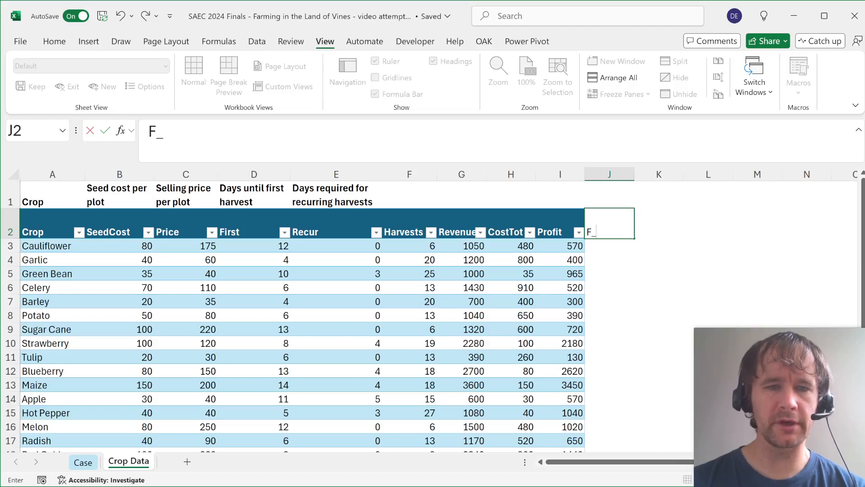
type("_F")
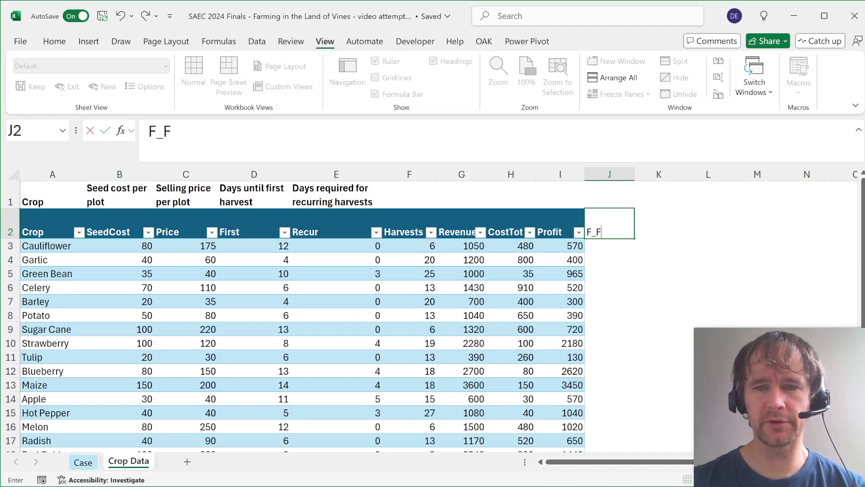
type("irst")
key("Return")
type("=roundu")
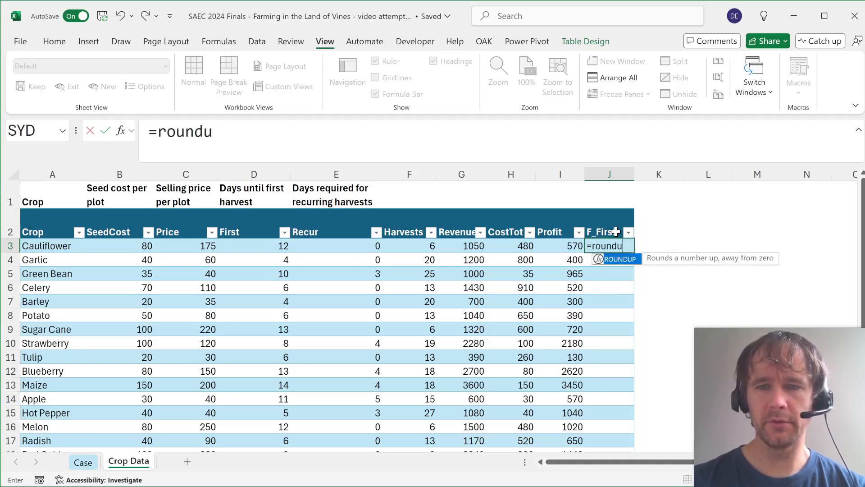
key("Tab")
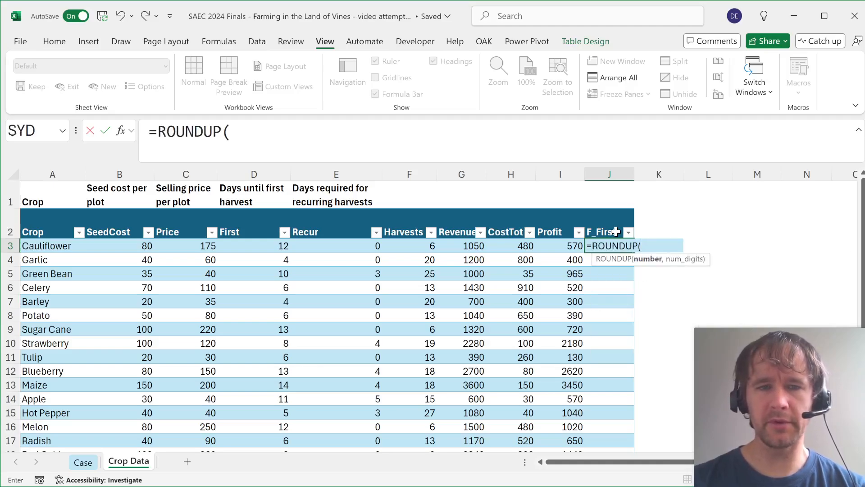
key("Left")
key("Left")
key("Left")
key("Left")
key("Left")
key("Left")
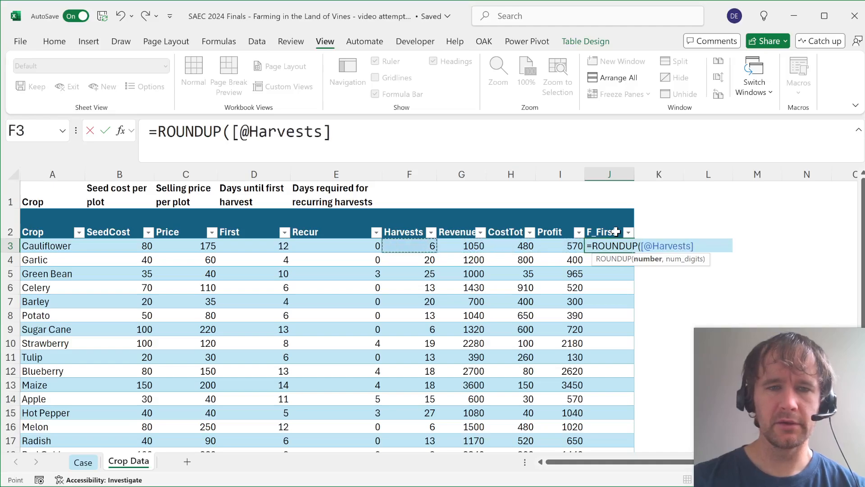
type("*70%,0)")
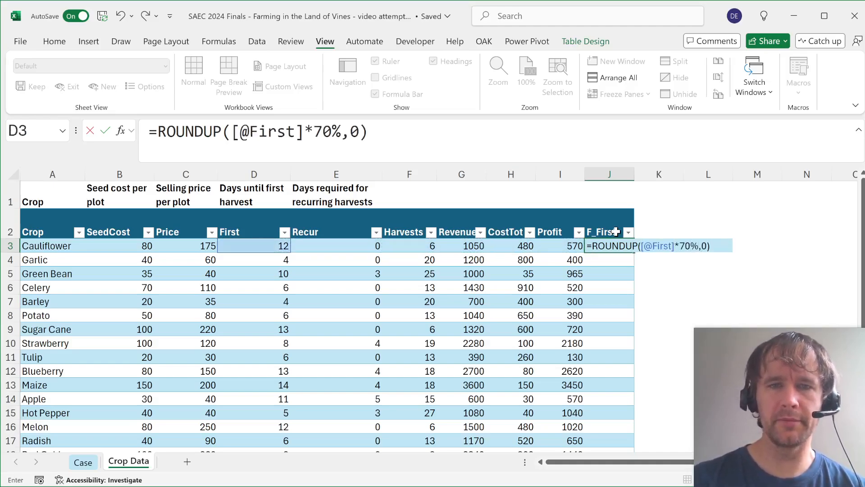
key("Return")
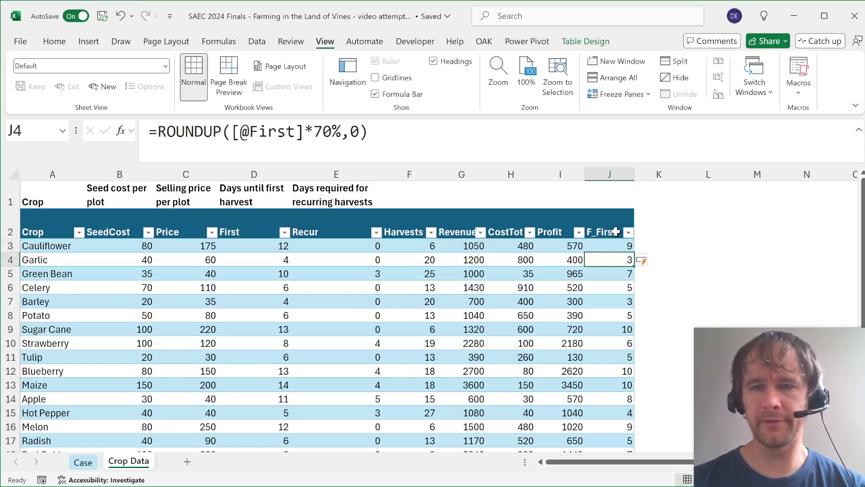
Add an F_Harvests column header in K2 of the crop table.
key("Right")
key("Up")
key("Up")
type("F_")
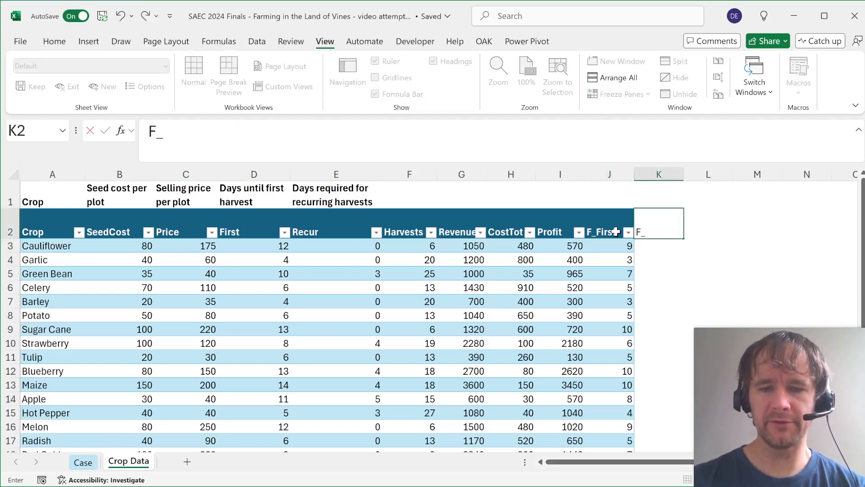
type("Harvests")
key("Return")
Copy the Harvests formula text from F3 into K3 of the F_Harvests column.
key("Left")
key("Left")
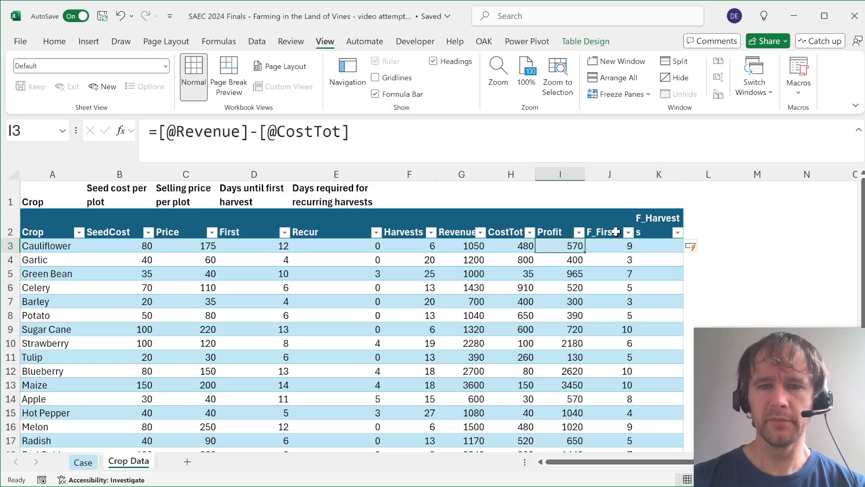
key("Left")
key("Left")
key("Left")
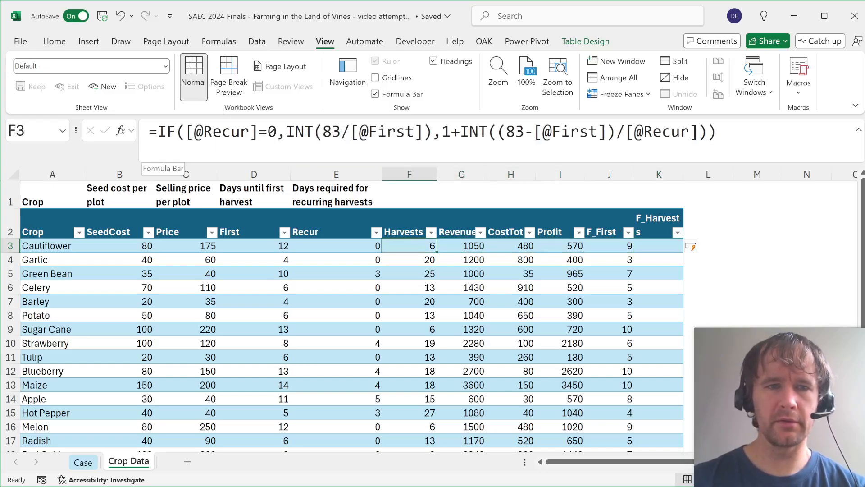
key("F2")
key("shift+Home")
key("ctrl+c")
key("Escape")
key("Right")
key("Right")
key("Right")
key("Right")
key("Right")
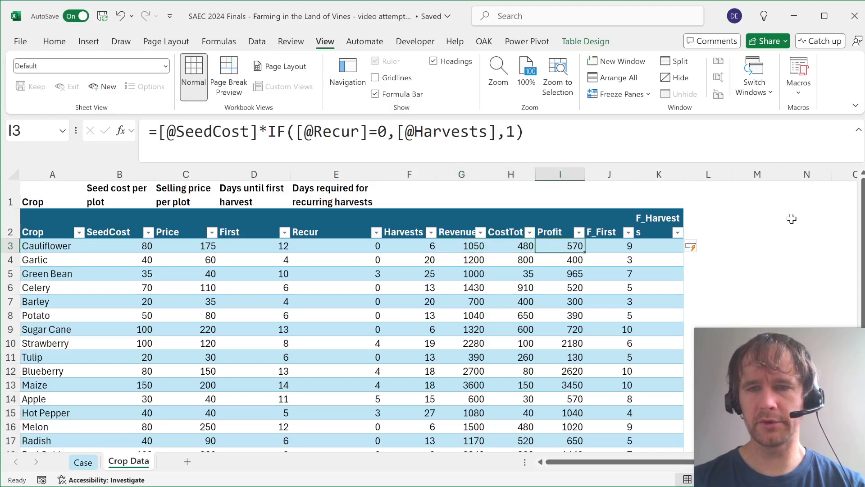
key("F2")
key("ctrl+v")
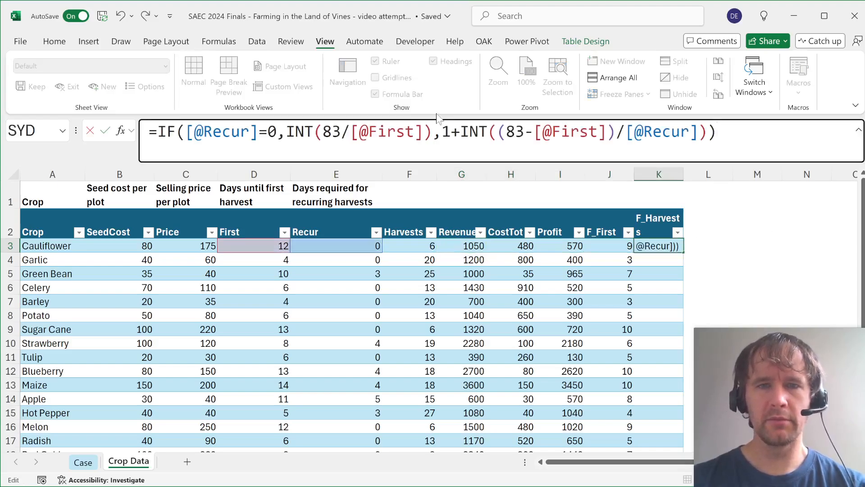
left_click(369, 131)
type("F_")
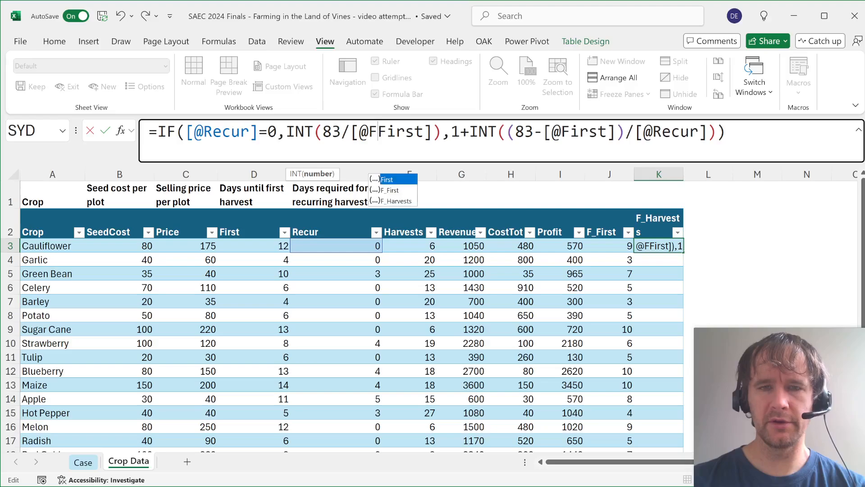
key("Tab")
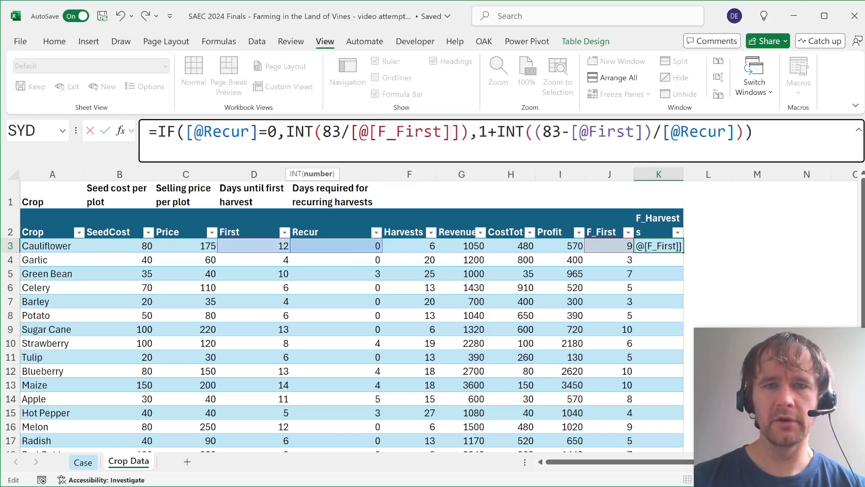
left_click(590, 131)
type("F_")
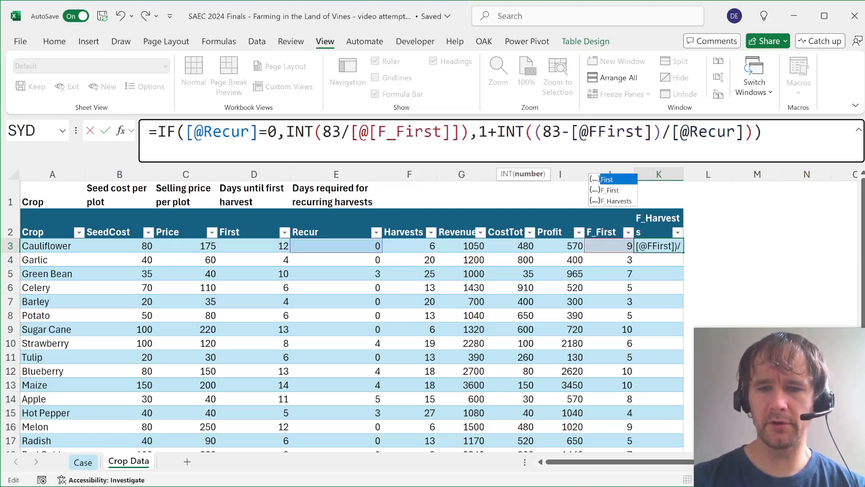
key("Tab")
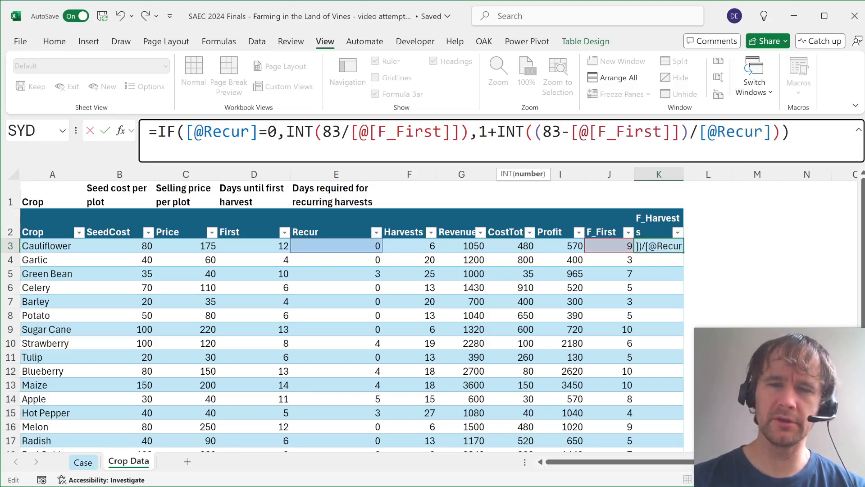
key("Return")
Add an F_Revenue column header in L2 of the crop table.
key("Right")
key("Up")
key("Up")
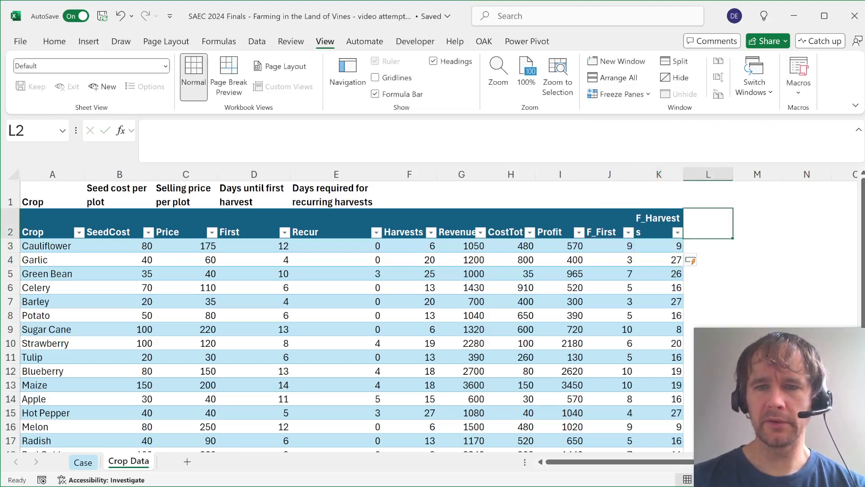
type("F_Revenue")
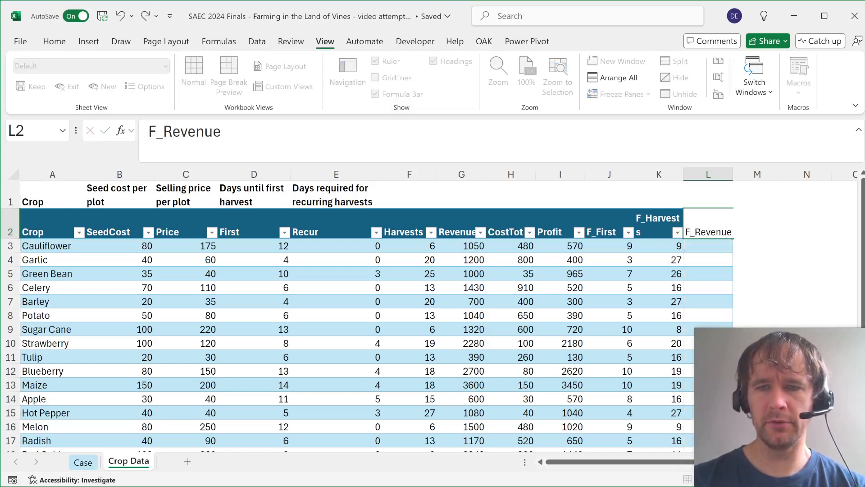
key("Return")
Add the column headers F_CostTot in M2 and F_Profit in N2.
key("Right")
key("Up")
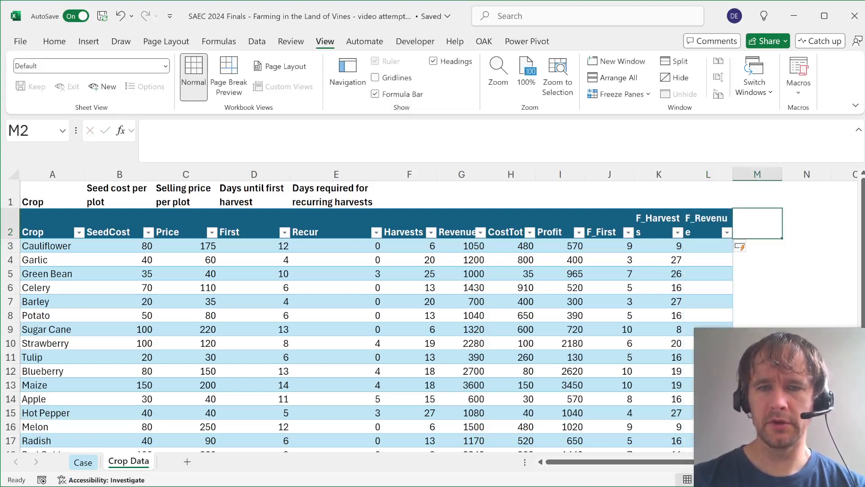
type("F_Cost")
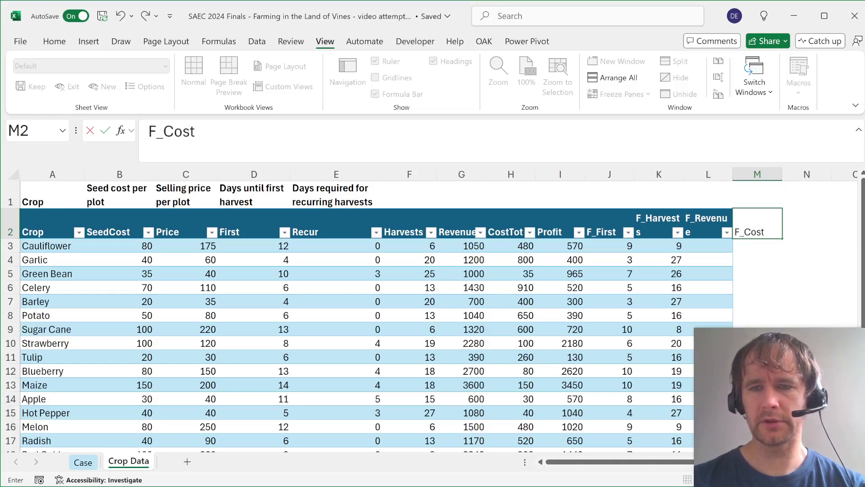
type("Tot")
key("Tab")
type("F_Pr")
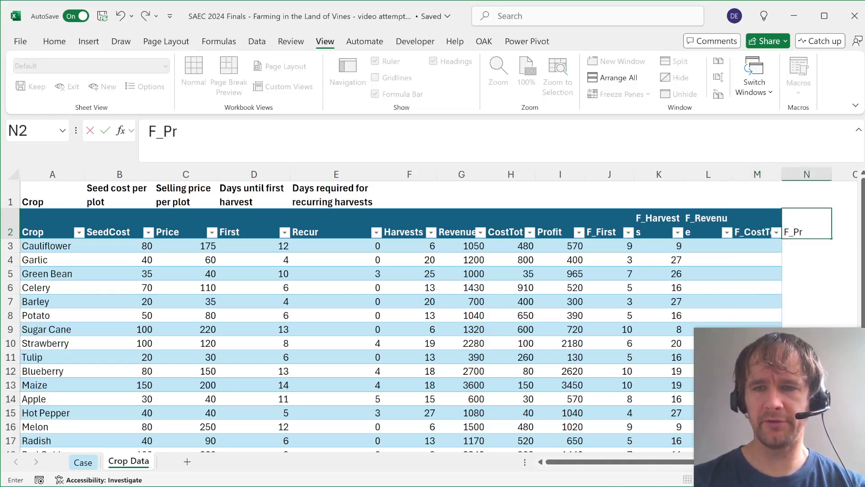
type("ofit")
key("Return")
key("Up")
key("Left")
key("Left")
key("Left")
key("Left")
key("Left")
key("Down")
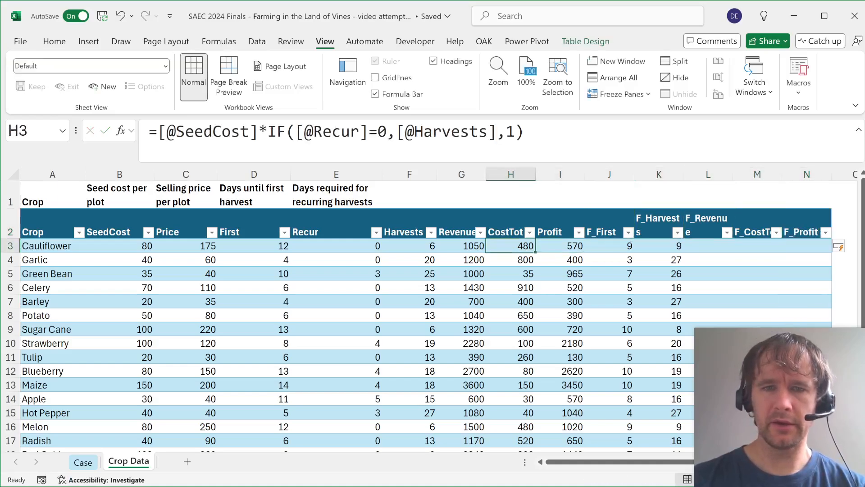
key("Left")
key("F2")
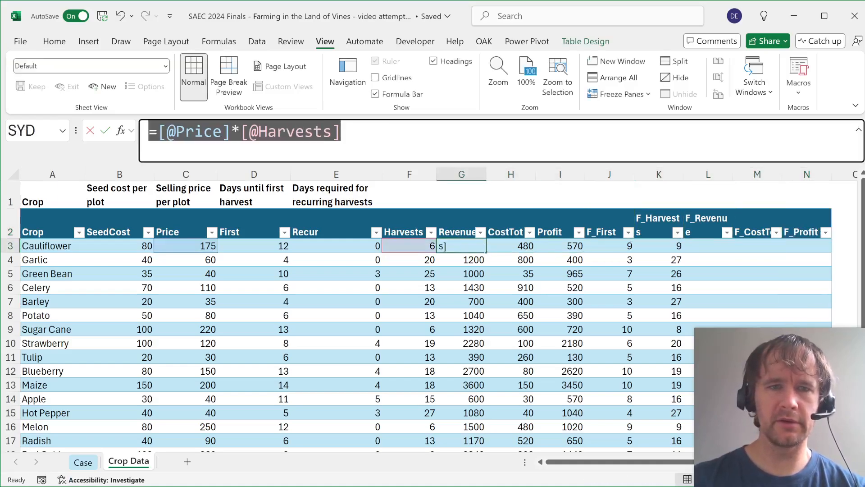
key("Tab")
key("Right")
key("Right")
key("Right")
key("Right")
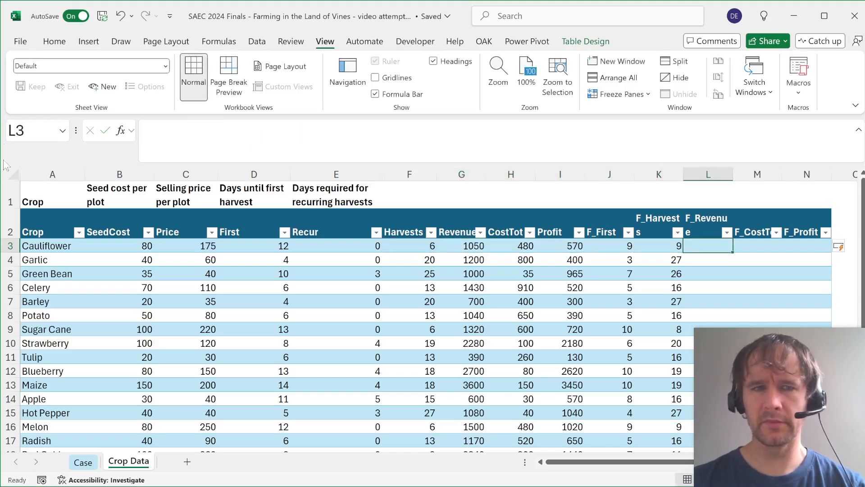
left_click(183, 153)
key("ctrl+v")
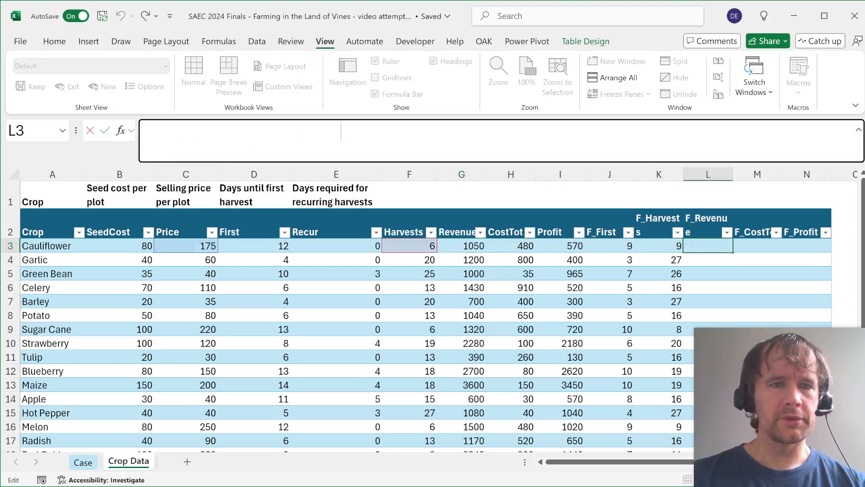
key("Left")
key("Left")
key("Left")
key("Left")
key("Left")
key("Left")
key("Left")
key("Left")
key("Left")
type("F_")
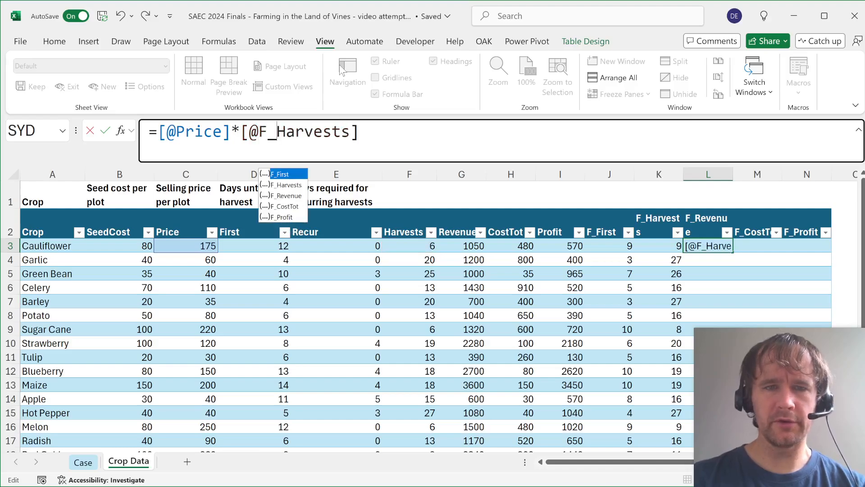
key("Down")
key("Tab")
key("Return")
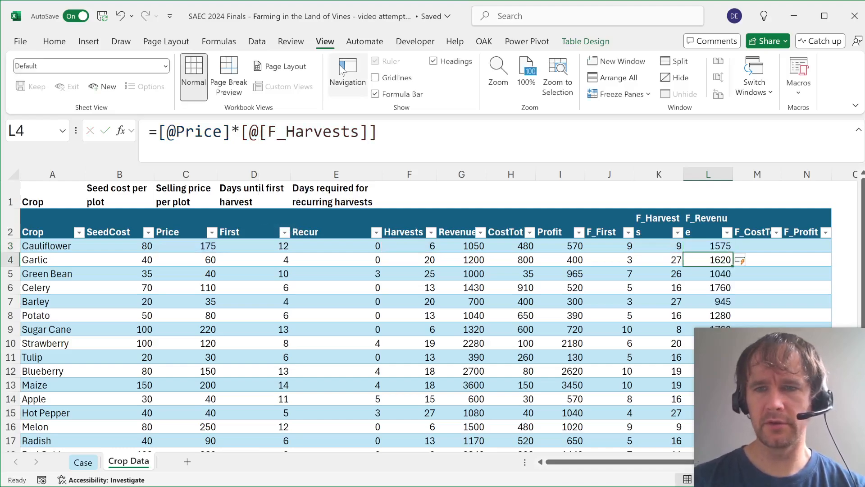
key("Up")
key("Right")
key("Left")
key("Left")
key("Left")
key("Left")
key("Left")
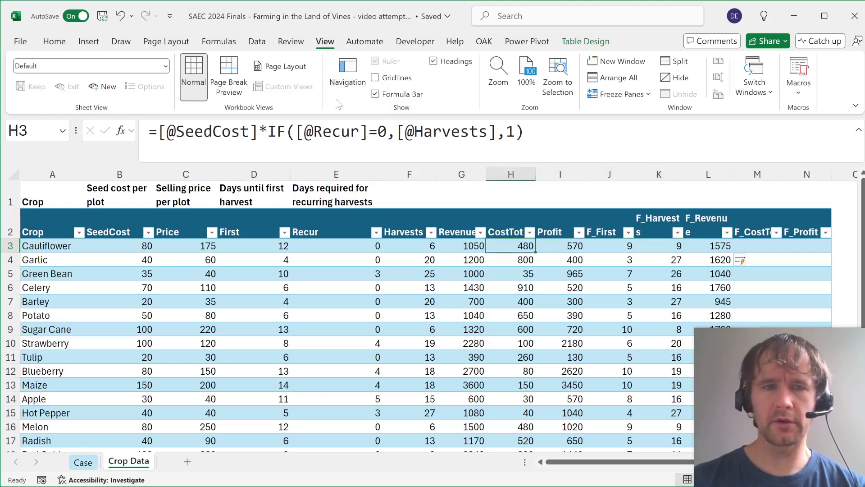
key("F2")
key("shift+Home")
key("Escape")
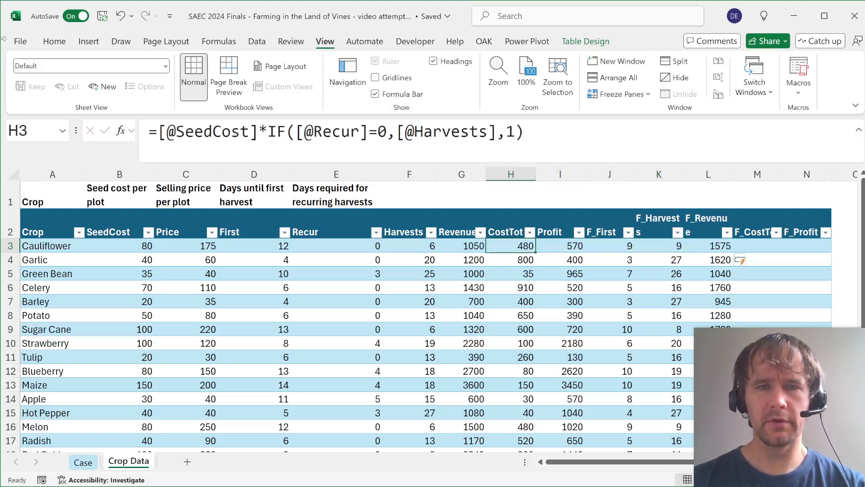
key("Right")
key("Right")
key("Right")
key("Right")
key("Right")
key("F2")
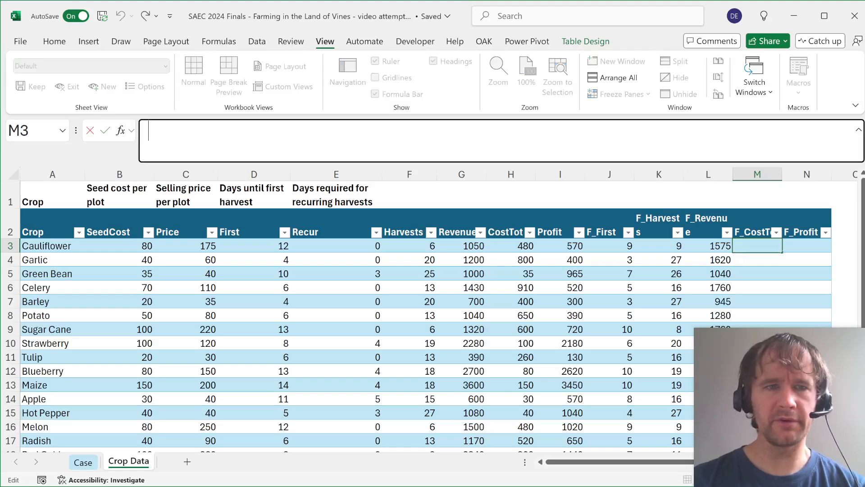
key("ctrl+v")
key("Left")
key("Left")
key("Left")
key("Left")
key("Left")
key("Left")
key("Left")
key("Left")
key("Left")
key("Left")
key("Left")
key("Left")
type("F_")
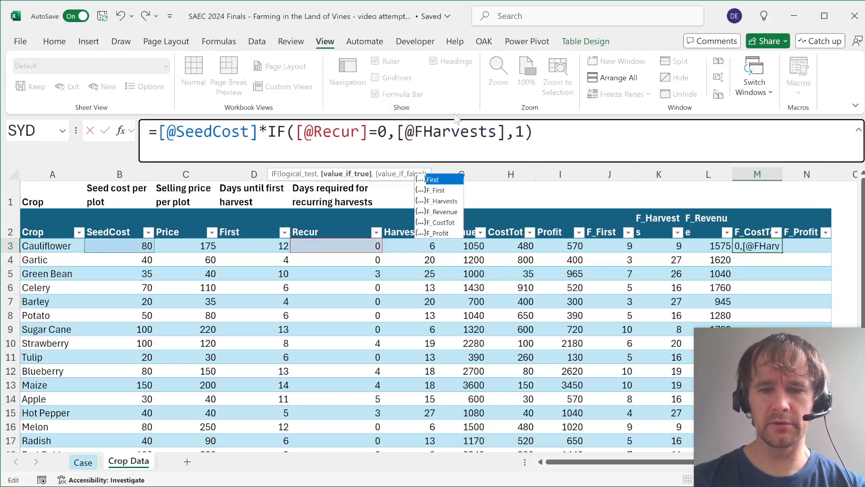
key("ctrl+Return")
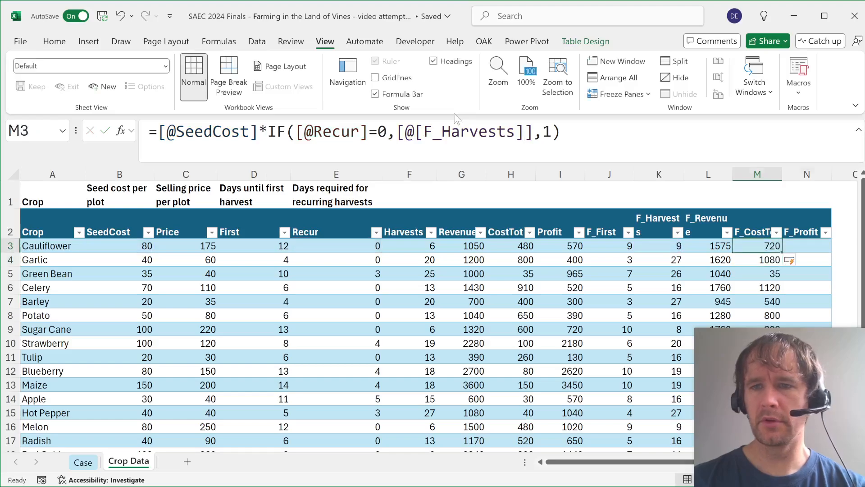
Fill the F_Profit column from N3 with the formula =[@[F_Revenue]]-[@[F_CostTot]].
key("Right")
type("=")
key("Left")
key("Left")
type("-")
key("Left")
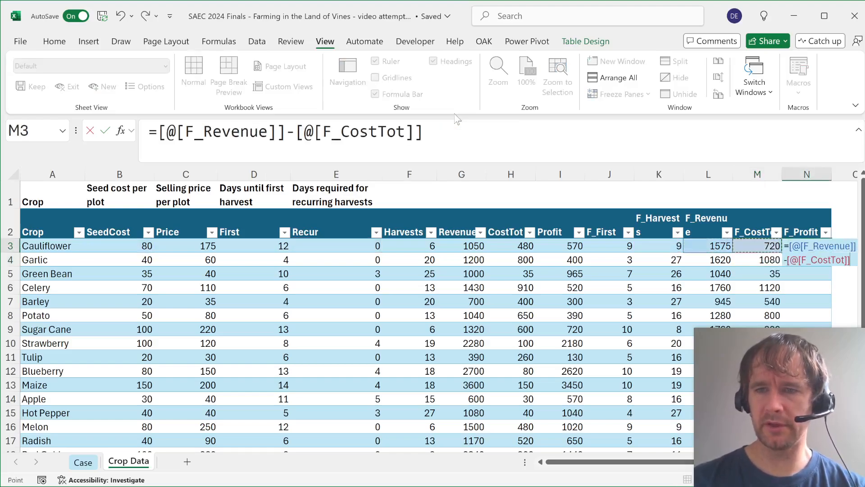
key("Return")
Add an O_Profit column header in O2 of the crop table.
key("Up")
key("Right")
key("Up")
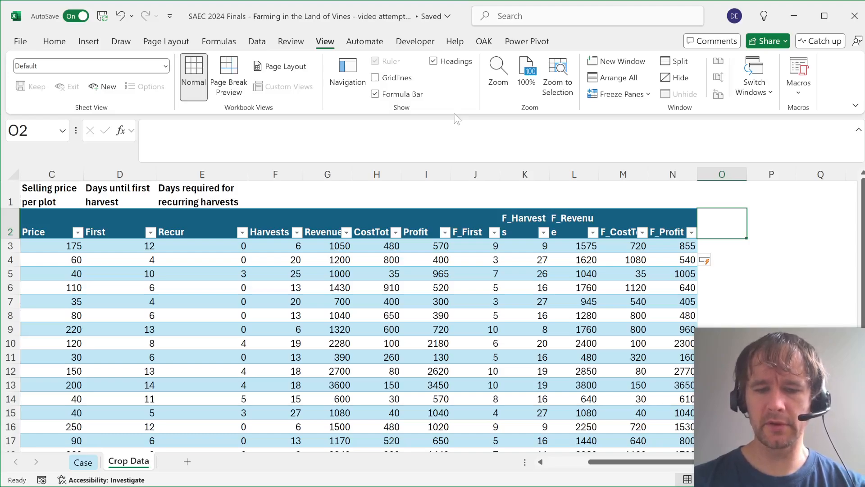
type("O")
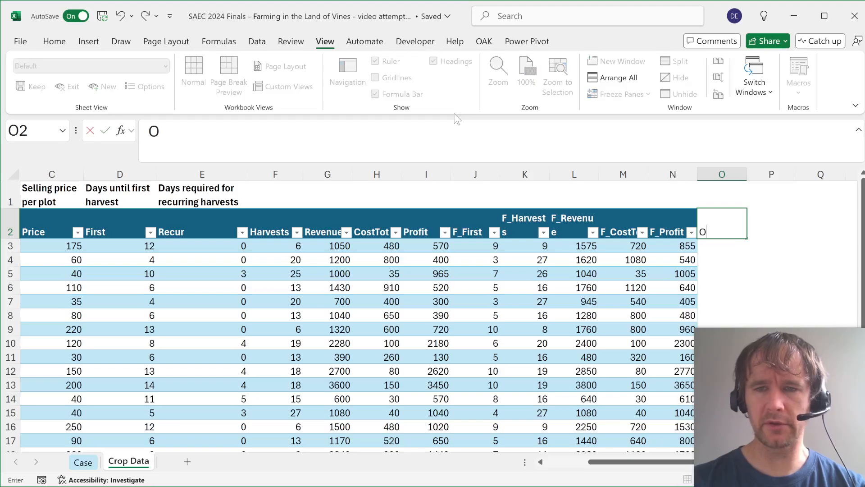
type("_Profit")
key("Return")
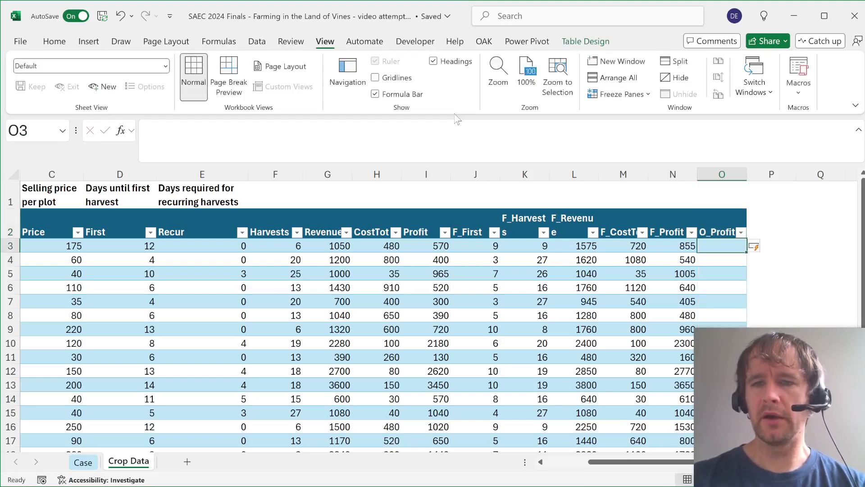
type("=max")
key("Tab")
key("Left")
key("Left")
key("Left")
key("Left")
key("Left")
key("Left")
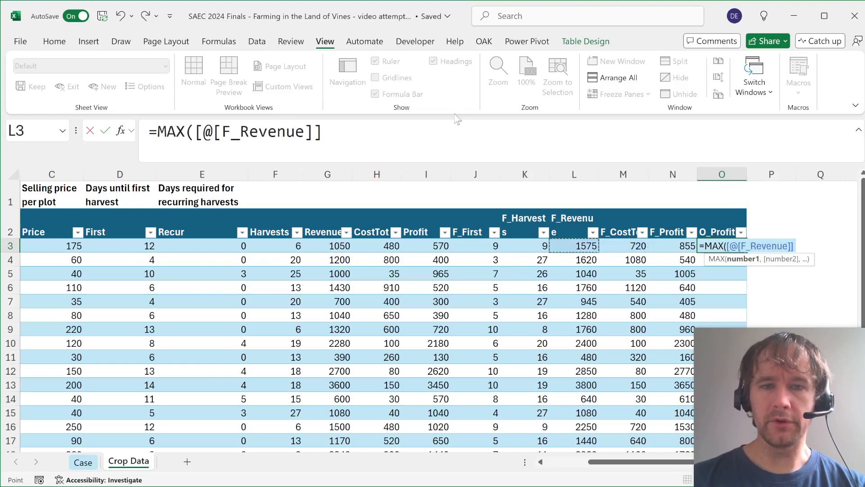
type(",")
key("Left")
key("Return")
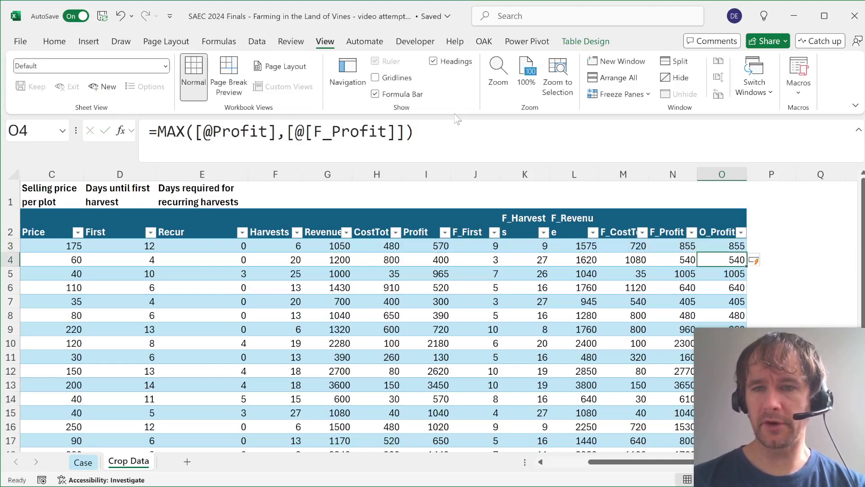
Start an XLOOKUP in E179 on the Case sheet with the Level 5 crops G179:G198 as lookup values.
key("Up")
key("ctrl+Page_Up")
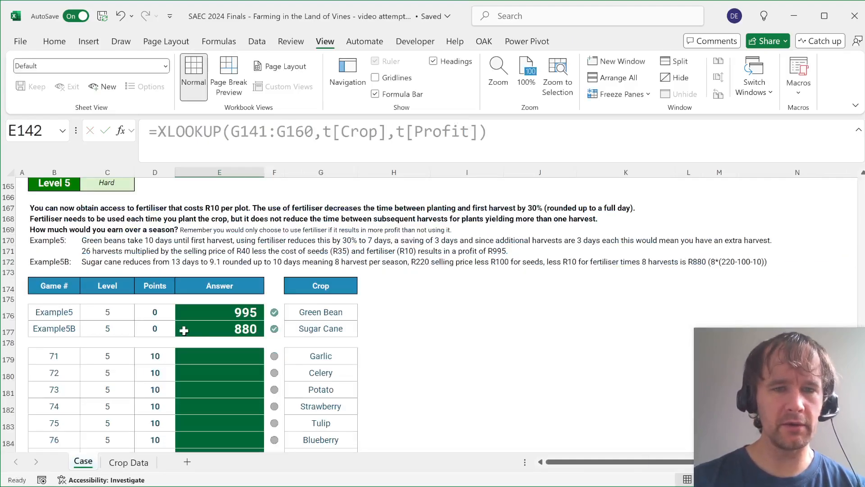
left_click(219, 355)
type("=xl")
key("Tab")
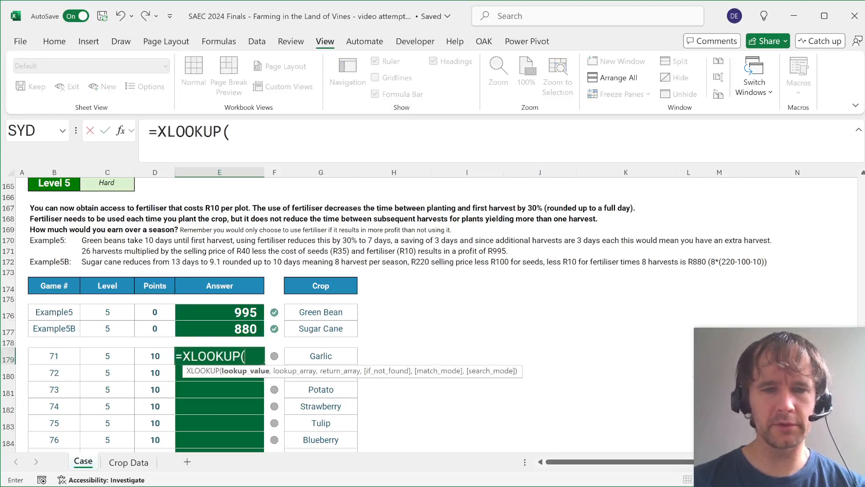
key("Right")
key("Right")
key("ctrl+shift+Down")
type(",")
Complete the Level 5 lookup with t[Crop] as lookup array and t[O_Profit] as return array.
key("ctrl+Page_Down")
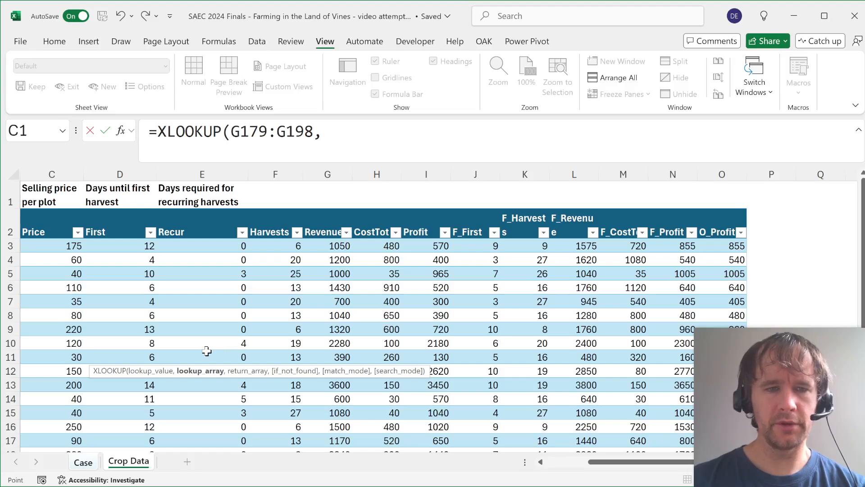
key("ctrl+Page_Up")
type("t")
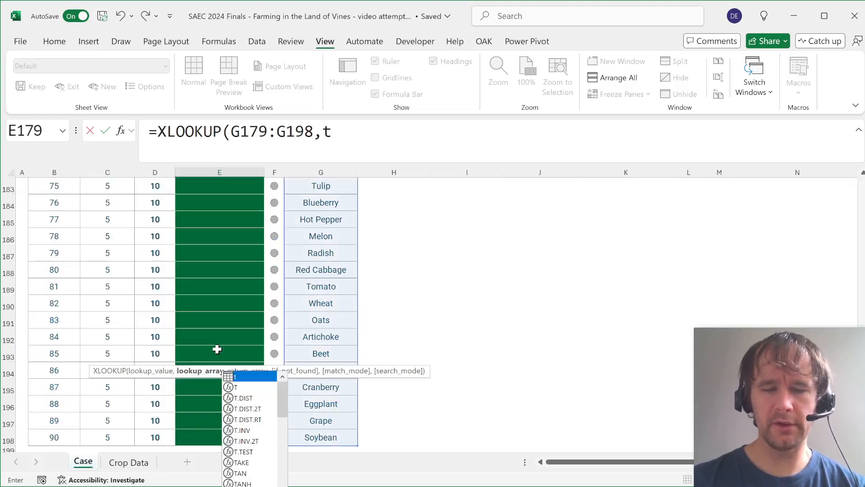
type("[c")
key("Tab")
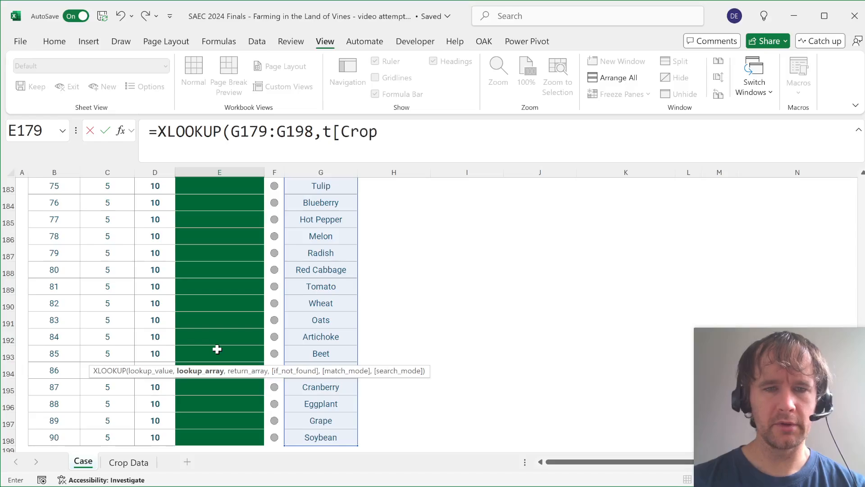
type("],t[o")
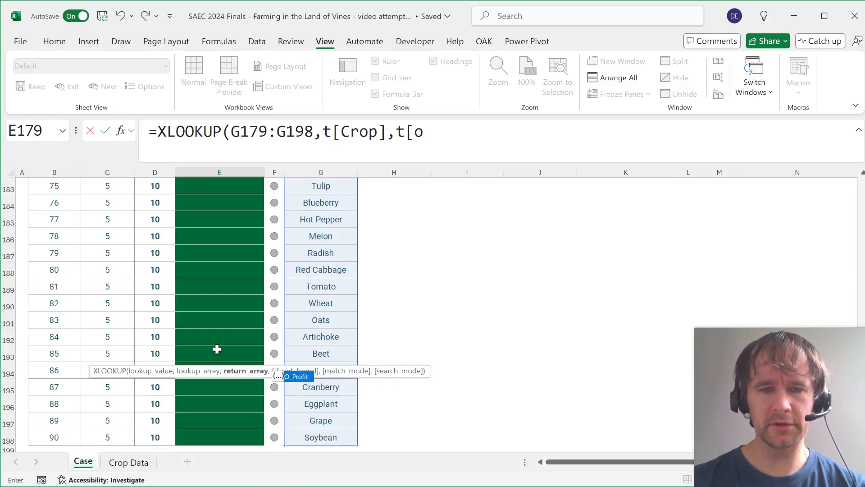
key("Tab")
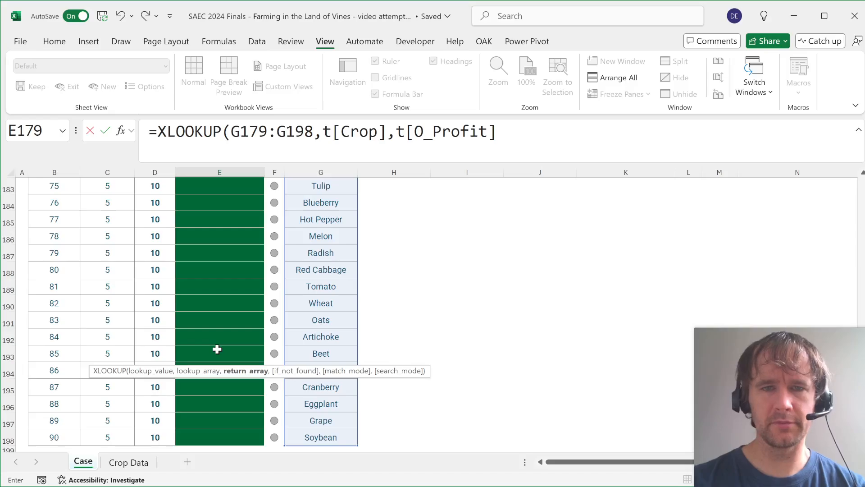
key("Return")
Examine the check marks beside the Level 5 answers and reread the fertiliser rules above them.
key("Up")
key("Up")
key("Up")
key("Up")
key("Up")
key("Up")
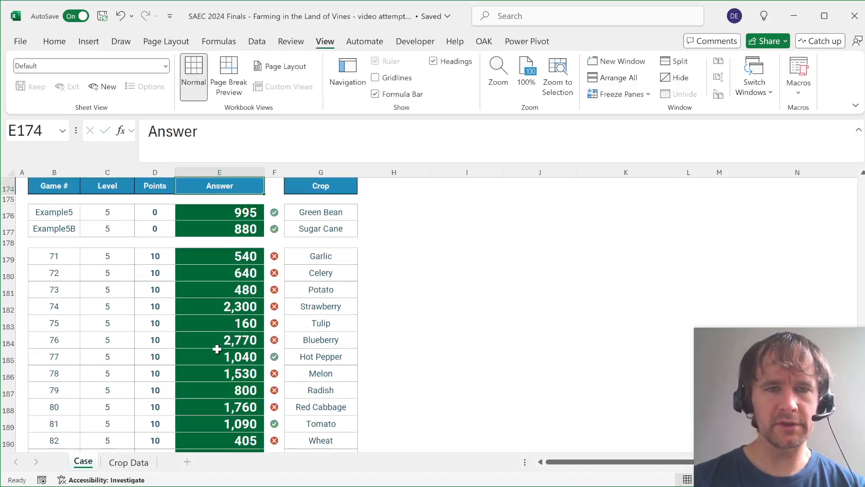
key("Up")
key("Up")
key("Up")
key("Up")
key("Up")
key("Up")
key("Up")
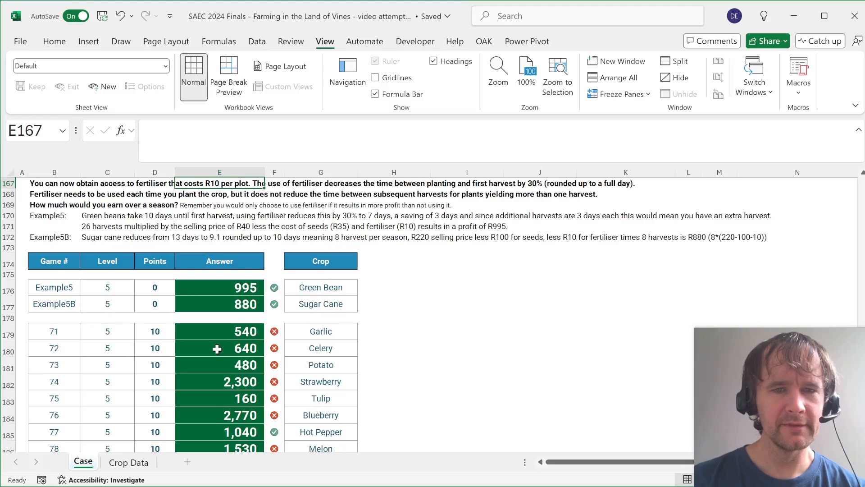
key("ctrl+Page_Down")
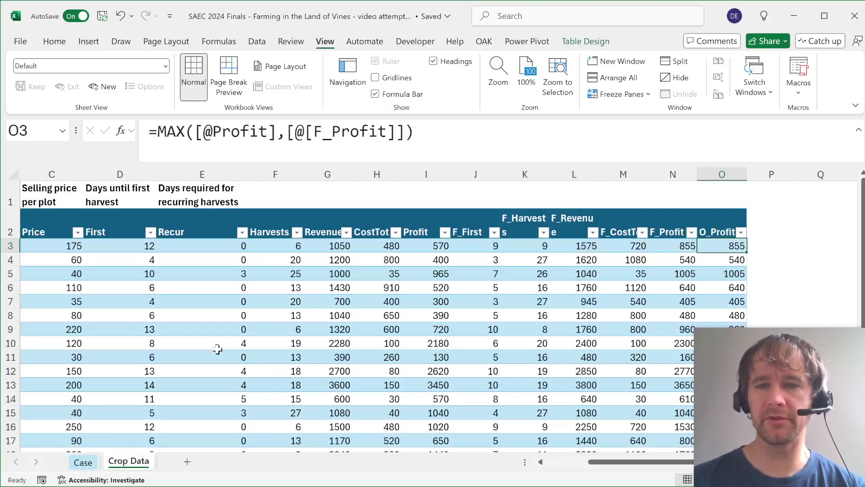
key("Left")
key("Left")
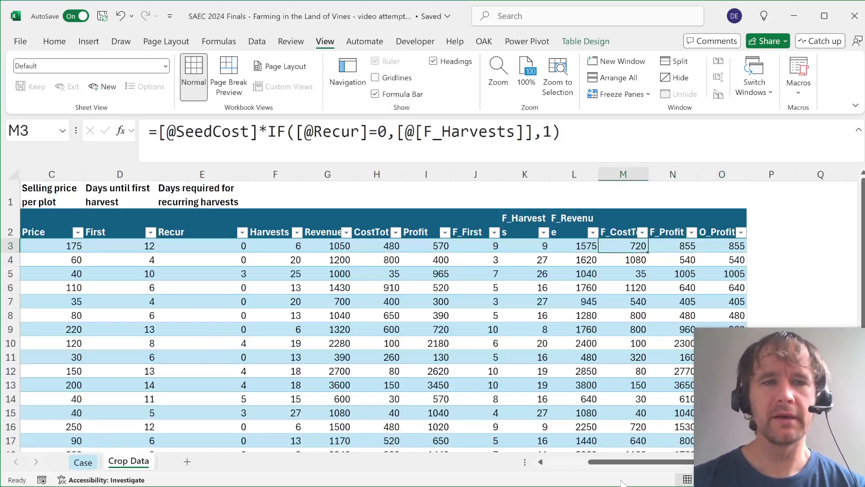
key("F2")
key("Home")
key("Right")
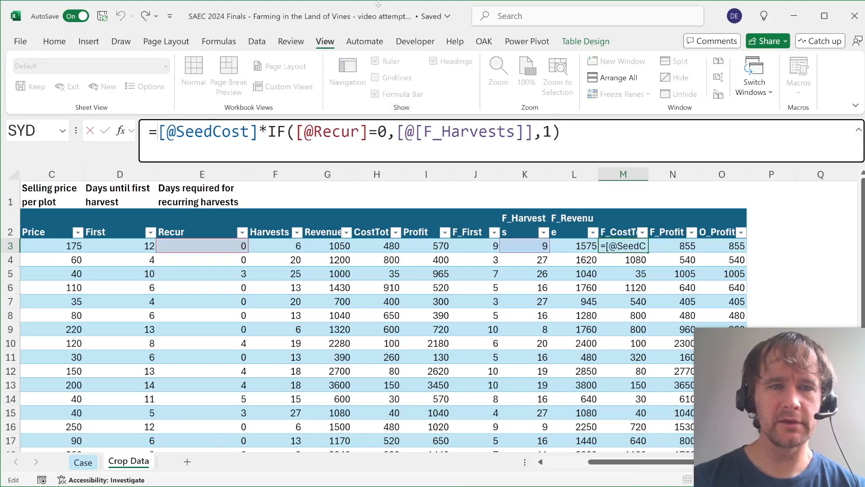
type("(")
key("ctrl+Right")
key("ctrl+Right")
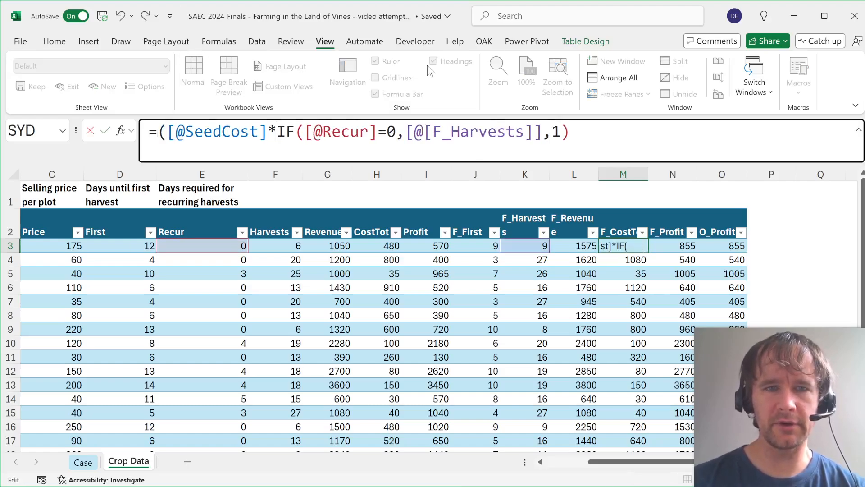
type("+10")
key("Return")
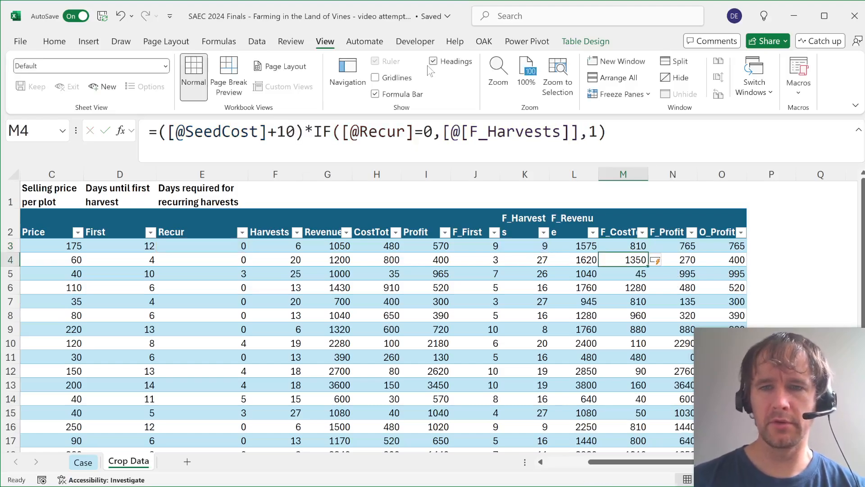
Check the Level 5 answers on the Case sheet and read the Level 6 break-even question.
key("Up")
key("ctrl+Page_Up")
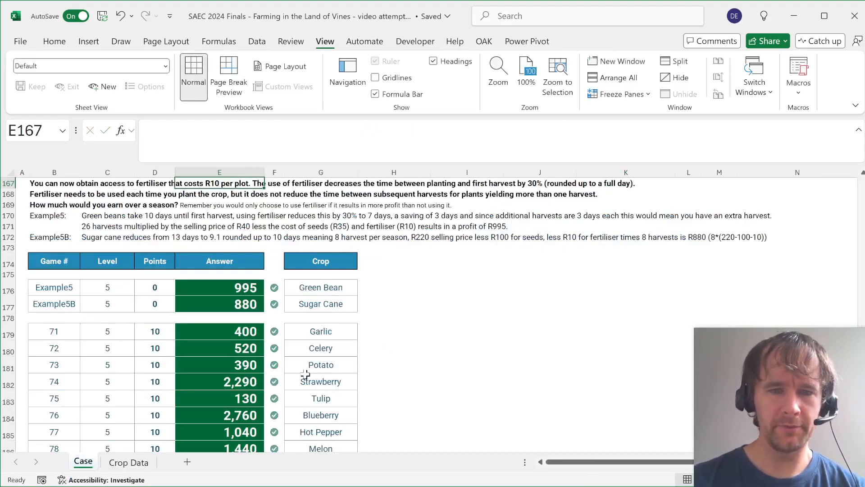
scroll(305, 374, "down", 11)
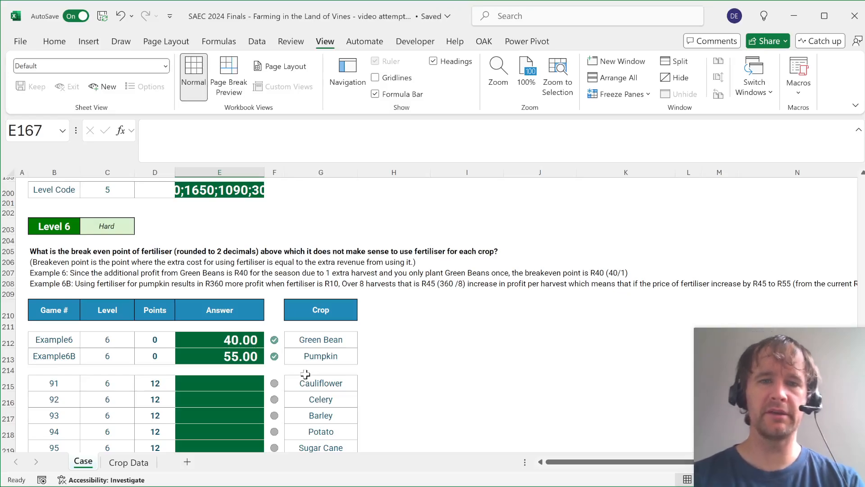
Add the column headers Extra inc in P2 and Extra cost in Q2 of the table on the Crop Data sheet.
key("ctrl+Page_Down")
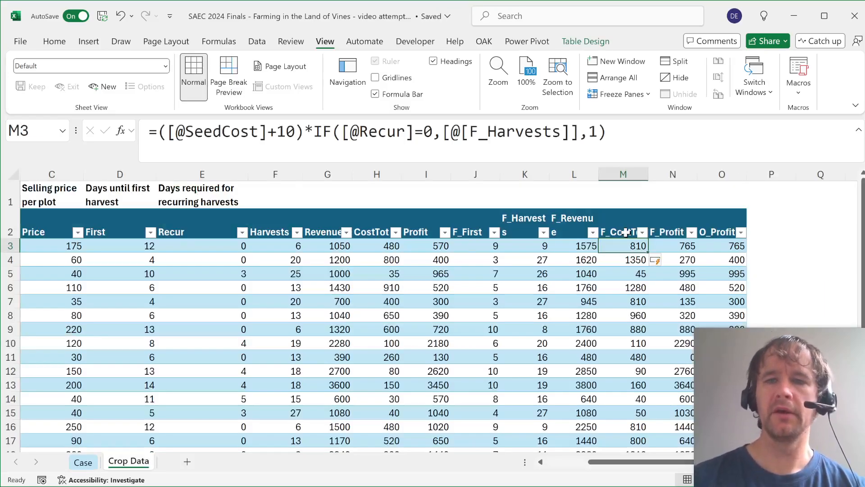
key("Right")
key("Right")
key("Right")
key("Right")
key("Right")
key("Right")
key("Right")
key("ctrl+Left")
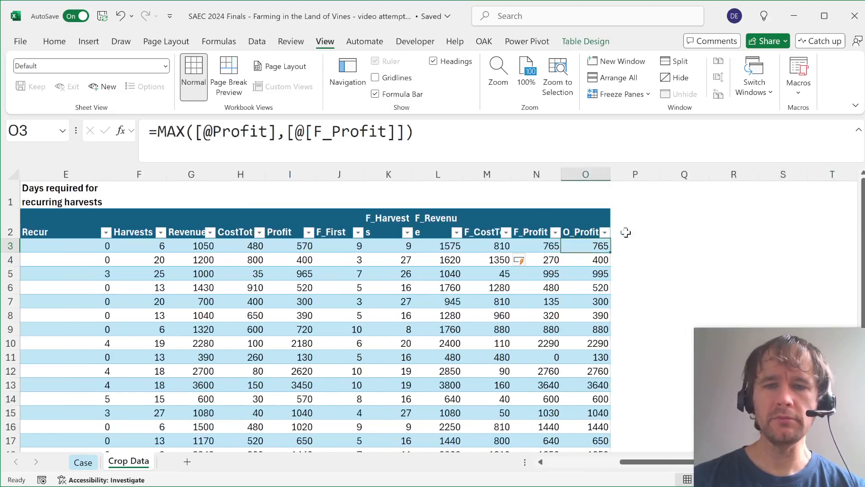
left_click(626, 232)
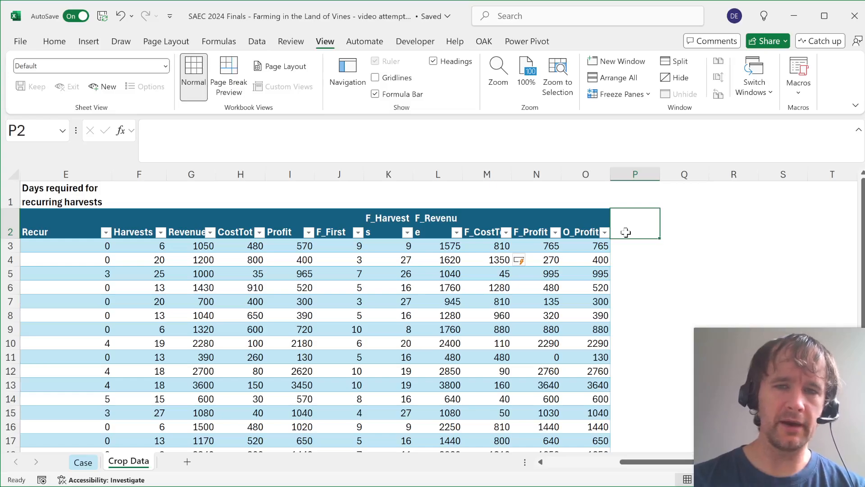
key("ctrl+shift+Left")
key("ctrl+shift+Left")
key("Right")
key("Left")
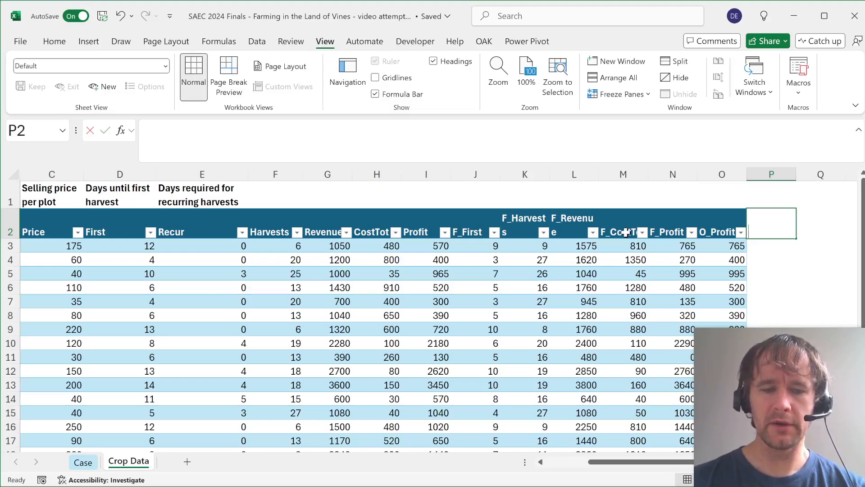
type("Extra inc")
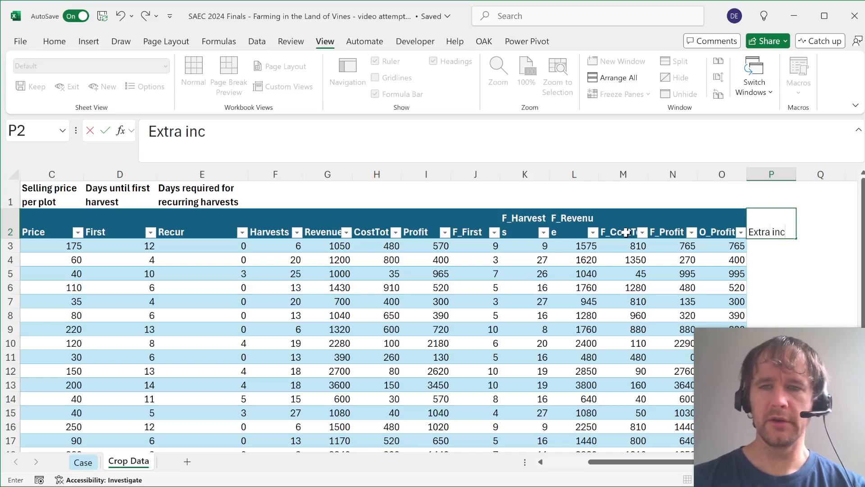
key("Tab")
type("Ext")
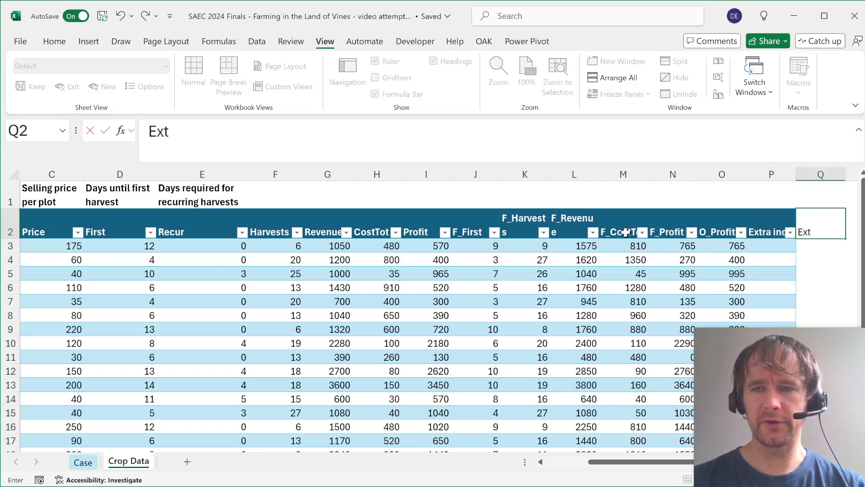
type("ra cost")
key("Tab")
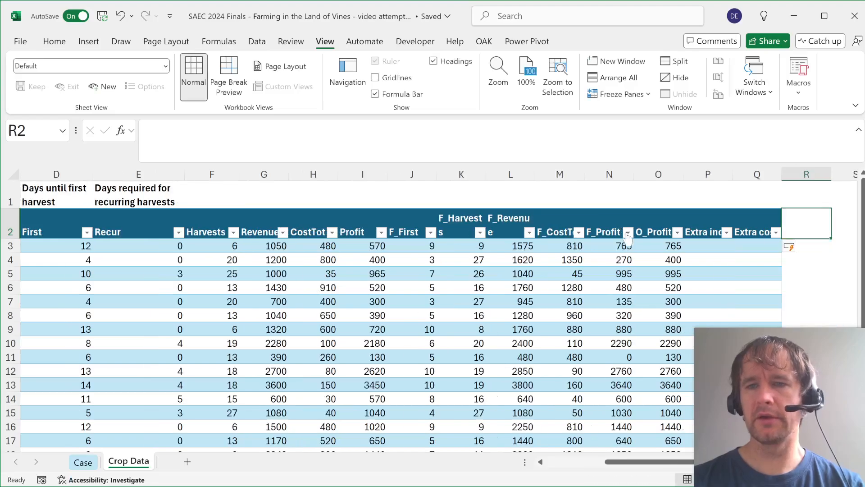
Rename the Extra cost header in Q2 as Extra seed cost.
key("Left")
key("Left")
key("Right")
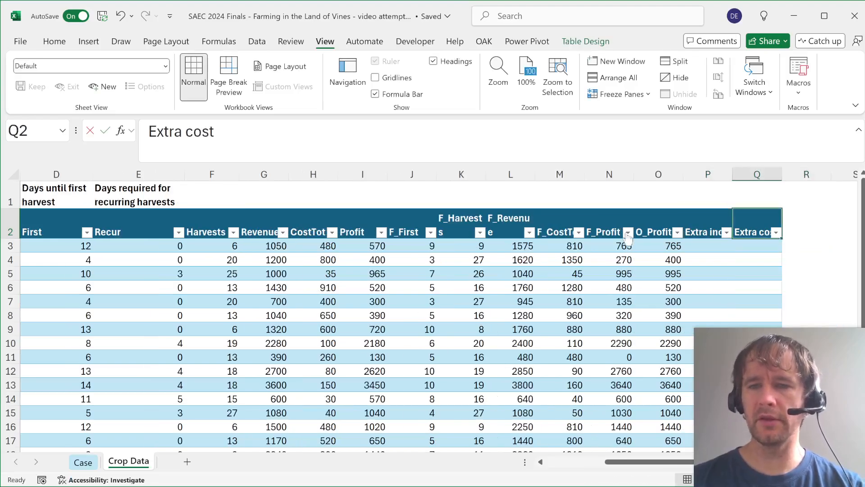
key("F2")
key("BackSpace")
key("BackSpace")
key("BackSpace")
key("BackSpace")
type("s")
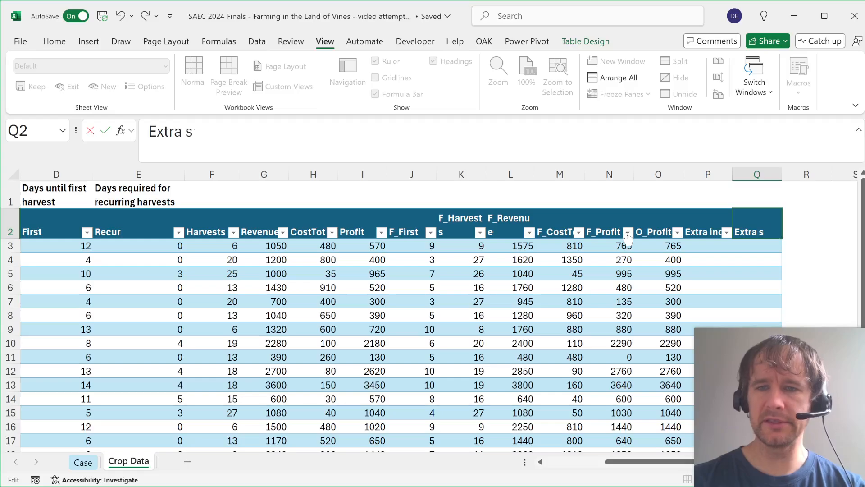
type("eed cost")
key("Return")
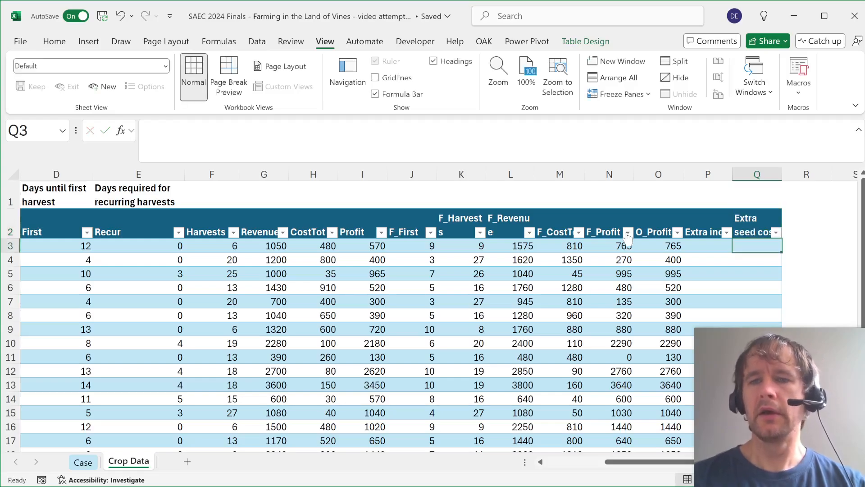
Add a table column headed "Extra profit" directly after the extra seed cost column, and return to the first Extra inc cell.
key("Up")
key("Right")
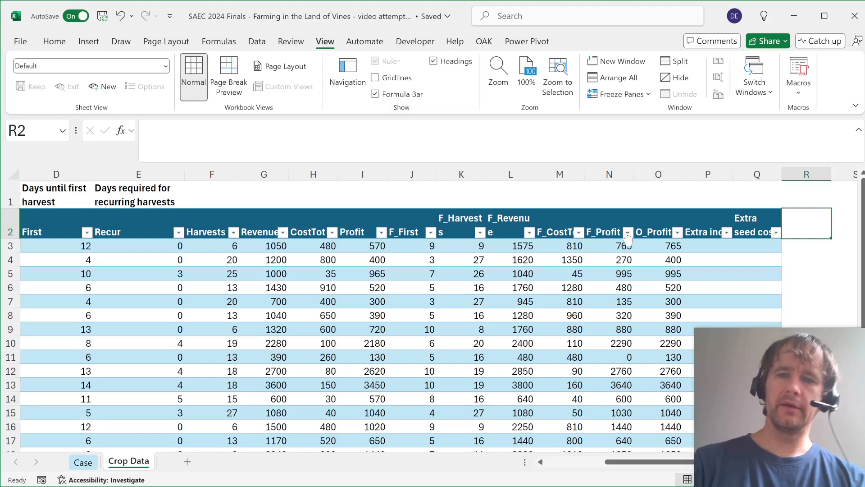
type("Ex")
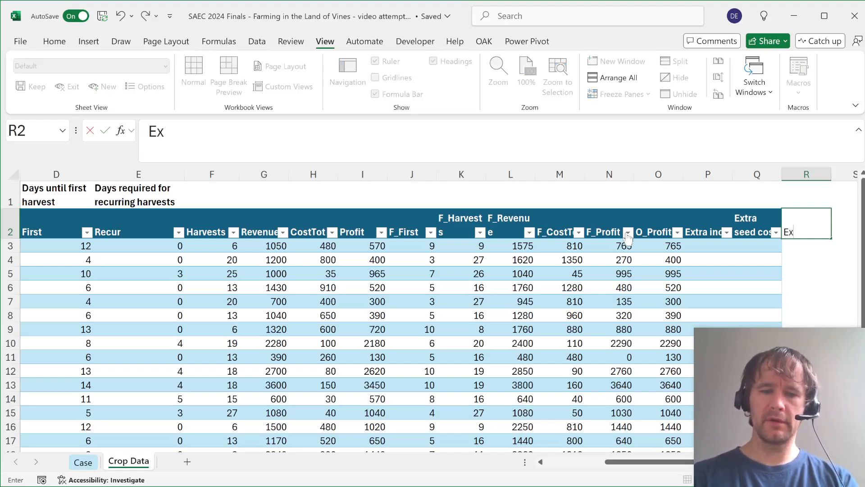
type("tra profit")
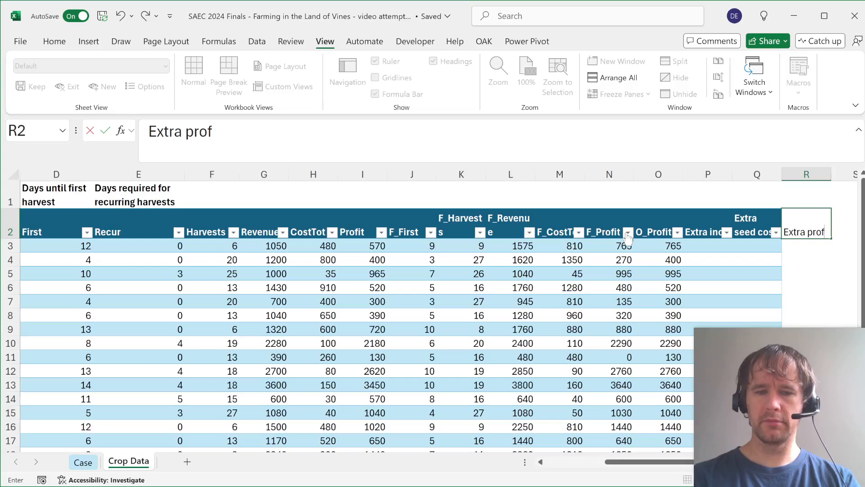
key("Return")
key("Left")
key("Left")
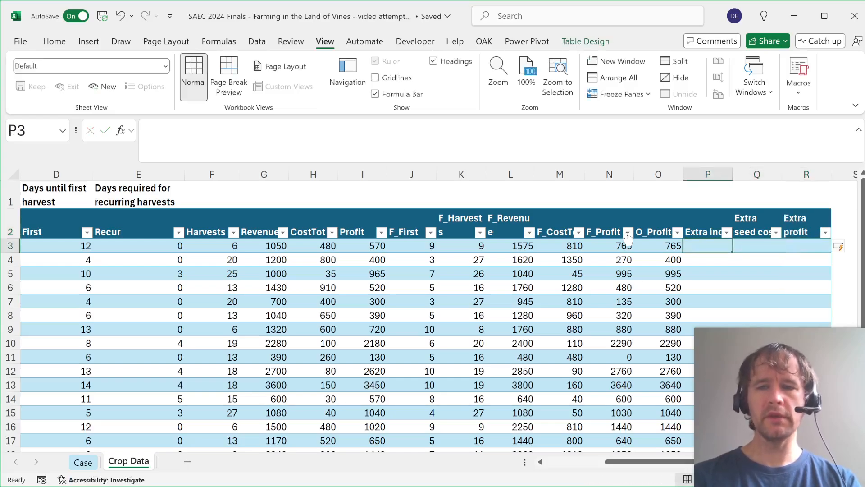
key("Down")
key("Down")
key("Up")
key("Up")
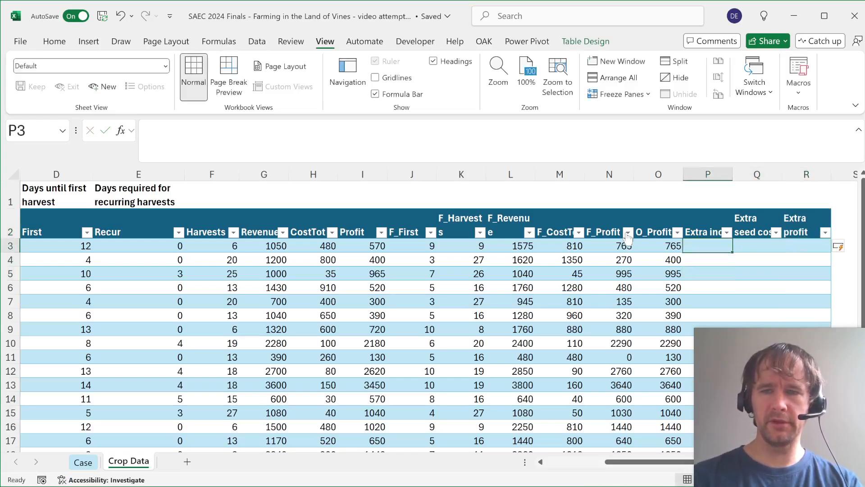
type("=")
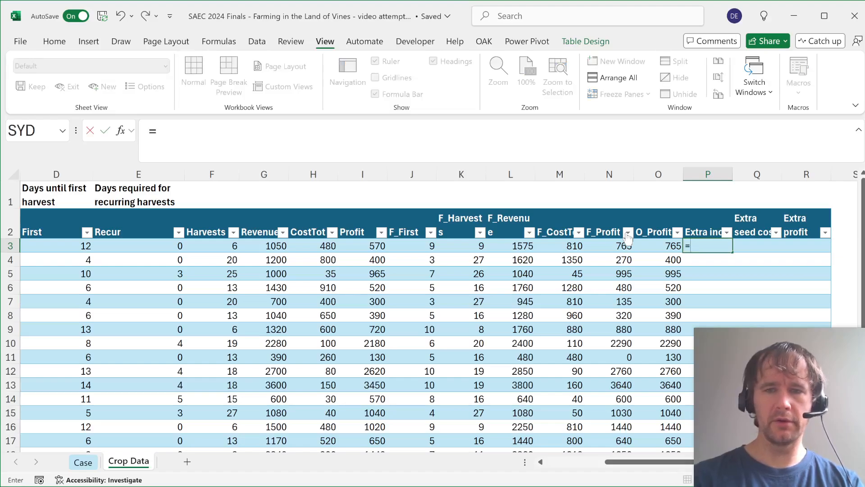
key("Escape")
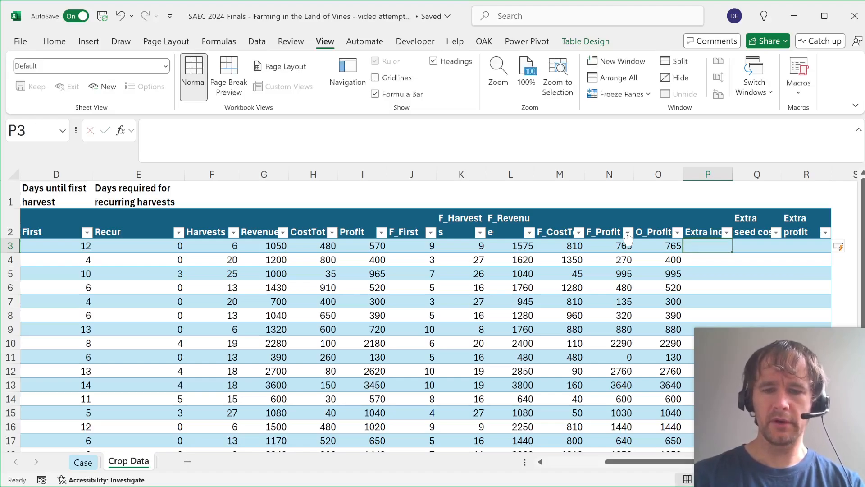
Insert a new column before the Extra inc column and head it "Use fert?".
key("alt+i")
key("c")
key("Up")
type("U")
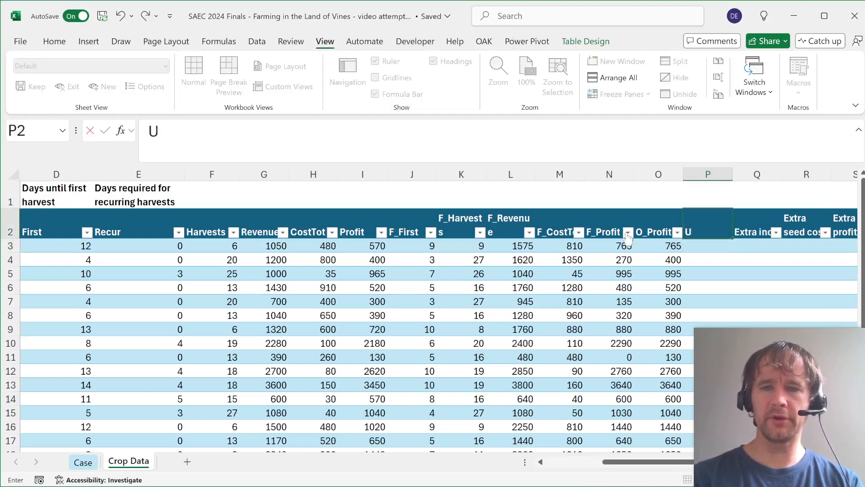
type("se fert?")
key("Return")
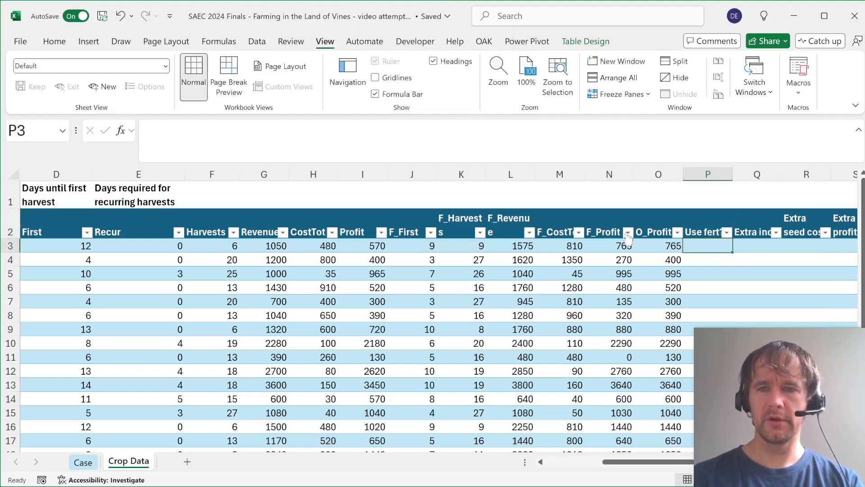
type("=")
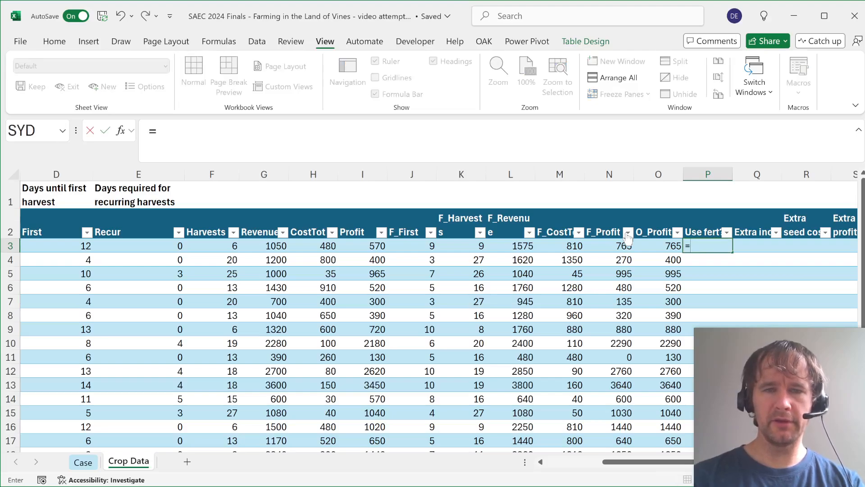
key("Left")
key("Left")
key("Left")
key("Left")
key("Right")
key("Right")
key("Right")
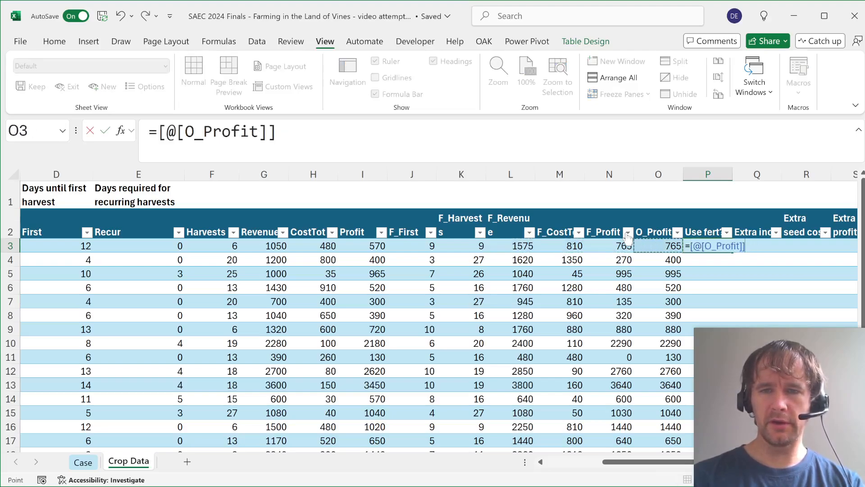
key("Left")
type(">")
key("Left")
key("Left")
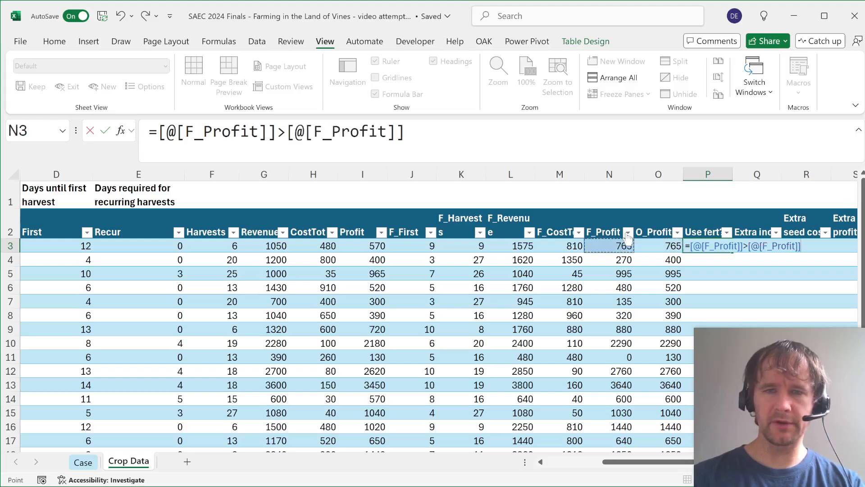
key("Left")
key("Left")
key("Left")
key("Left")
key("Left")
key("Return")
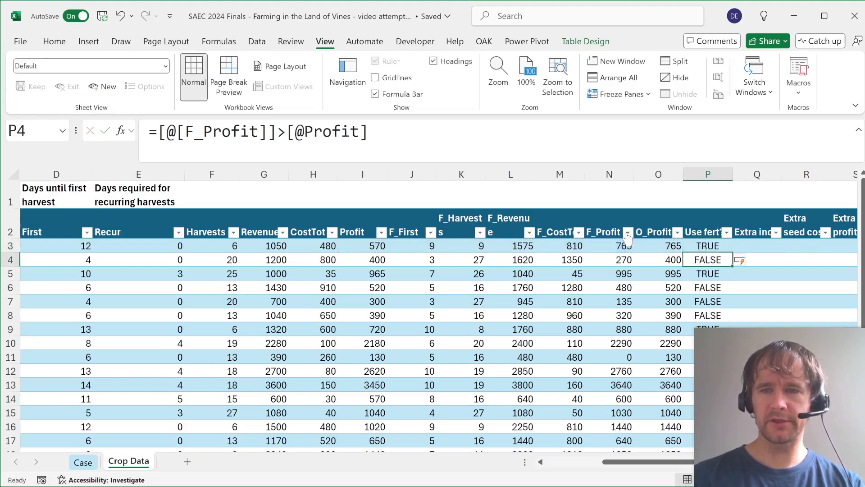
key("Up")
key("Right")
key("Right")
key("Right")
key("Right")
key("Right")
key("Left")
key("Left")
key("Left")
key("Left")
key("Left")
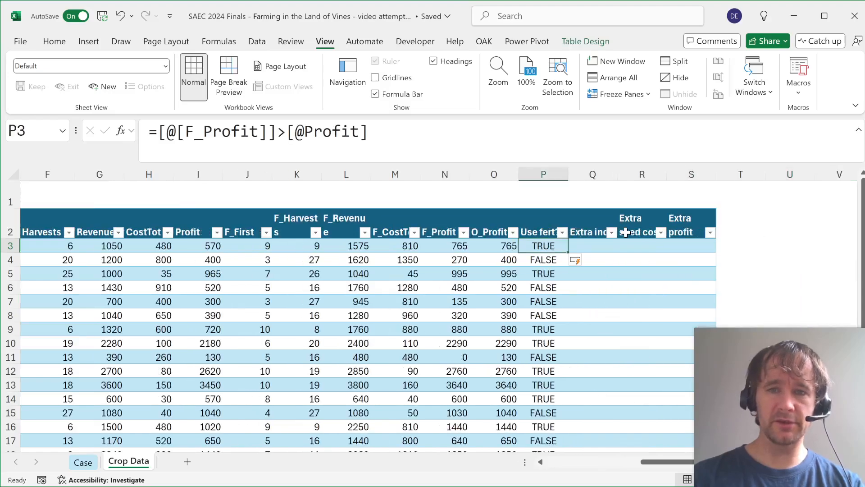
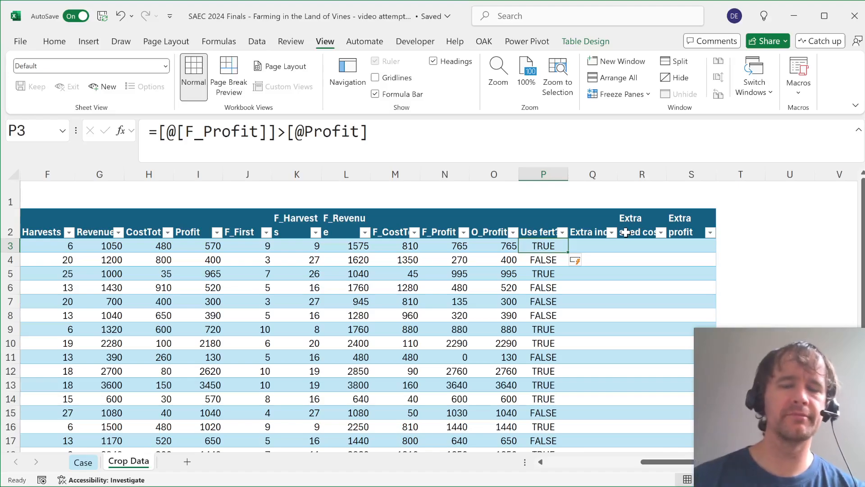
Delete the "Use fert?" column from the sheet and return to the first Extra inc cell.
key("ctrl+space")
key("ctrl+minus")
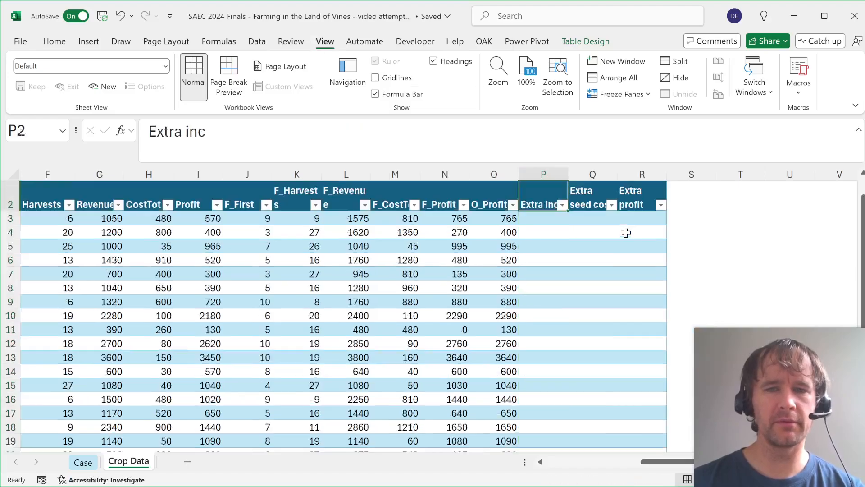
key("Down")
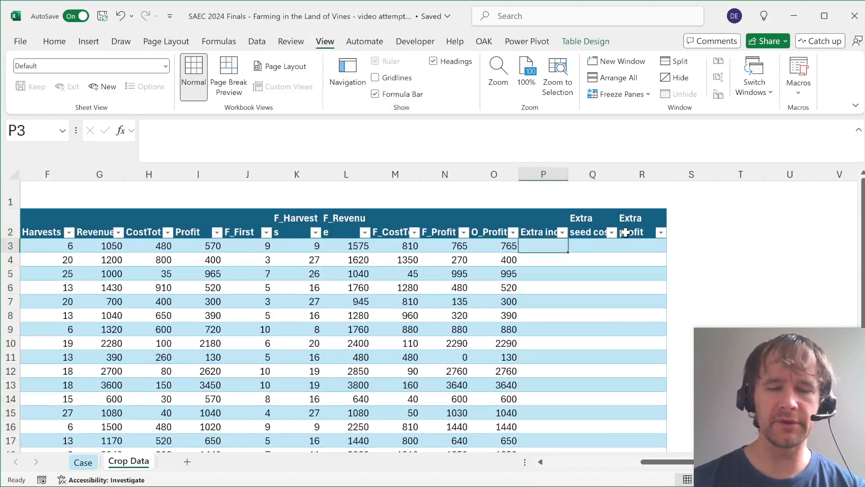
type("=(")
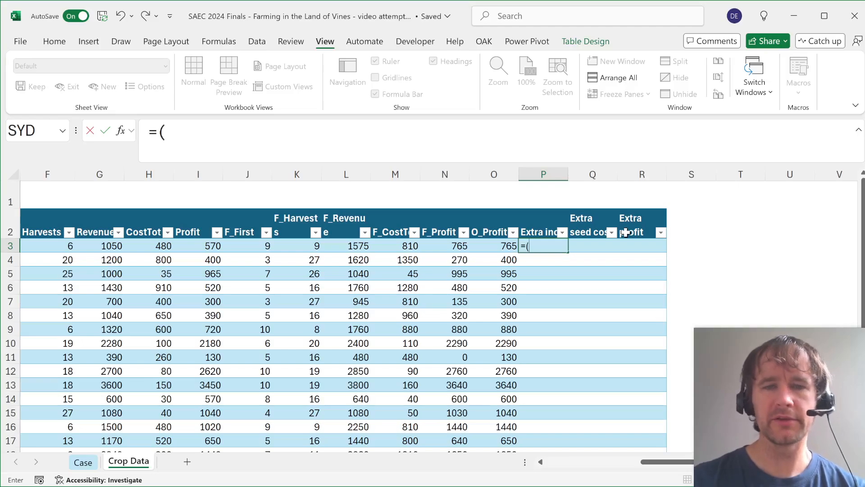
key("Left")
key("Left")
key("Left")
key("Left")
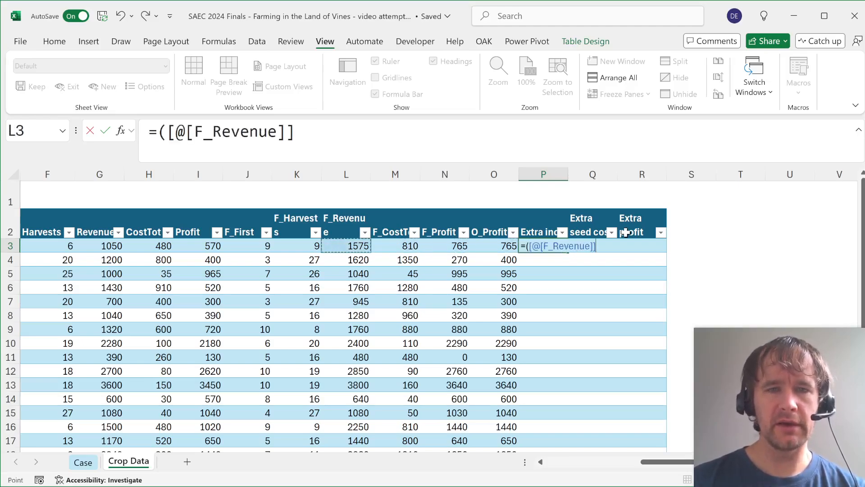
type("-")
key("Left")
key("Left")
key("Left")
key("Left")
key("Left")
key("Left")
key("Left")
key("Left")
key("Left")
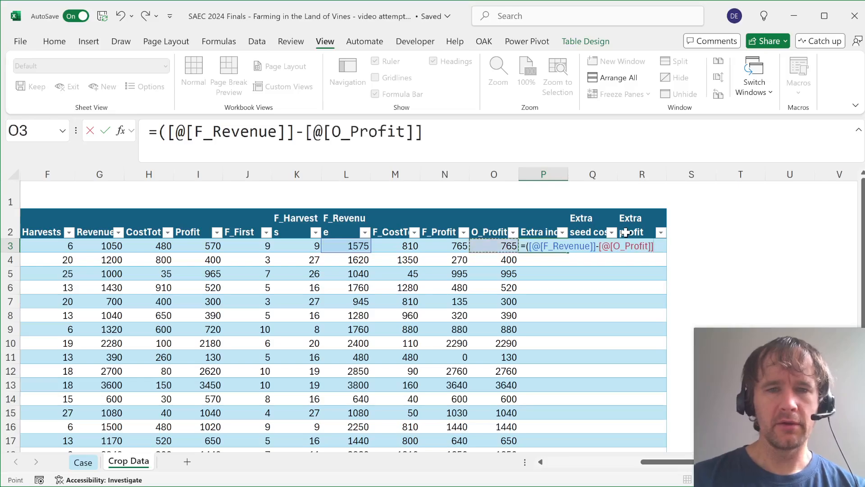
type(")")
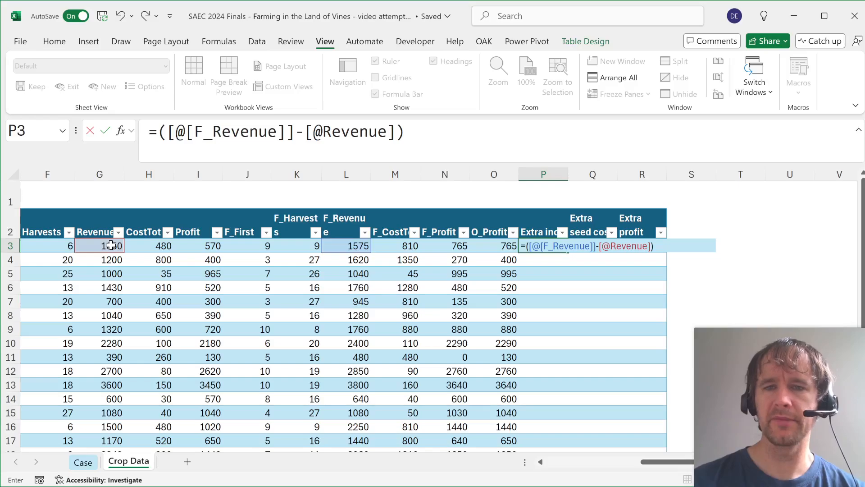
type("*")
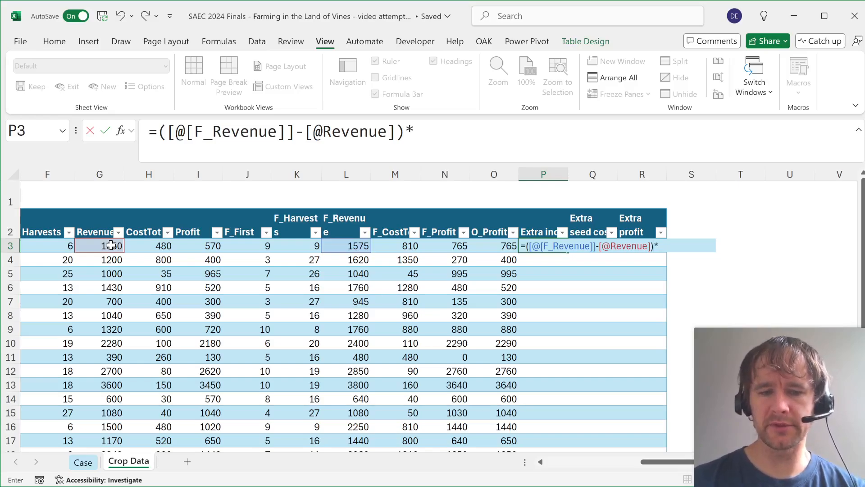
type("@pr")
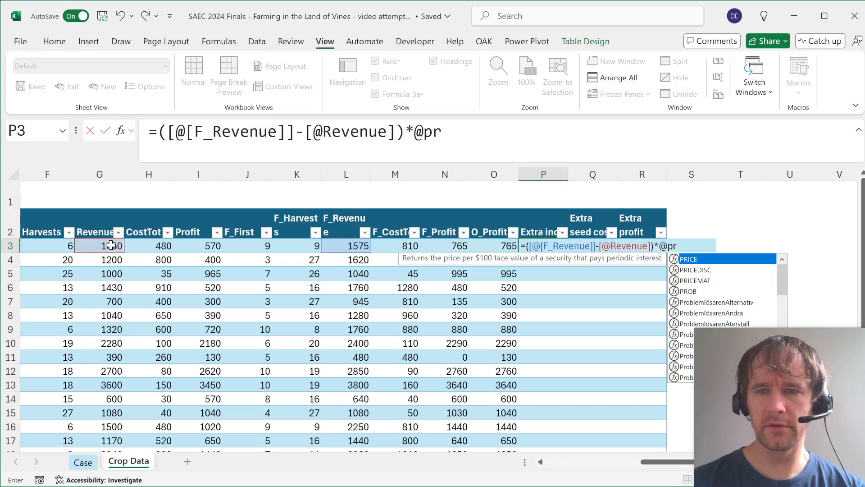
key("BackSpace")
key("BackSpace")
key("BackSpace")
type("[")
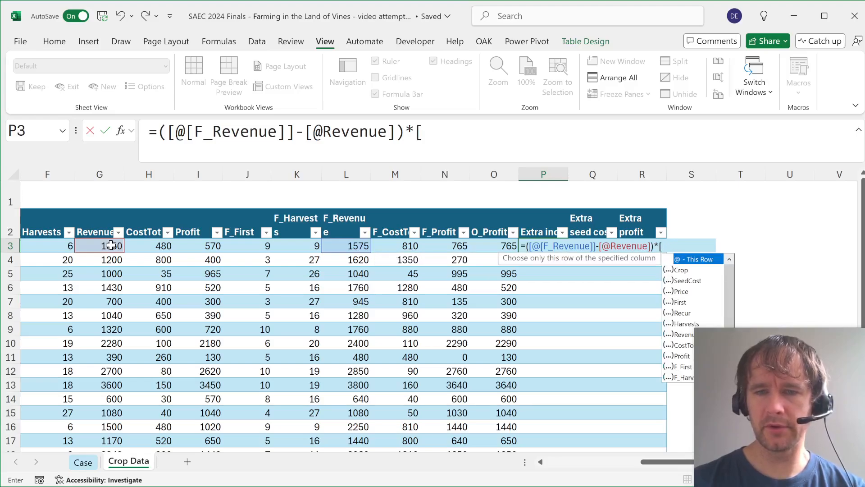
key("Down")
key("Down")
key("Down")
type("Pri")
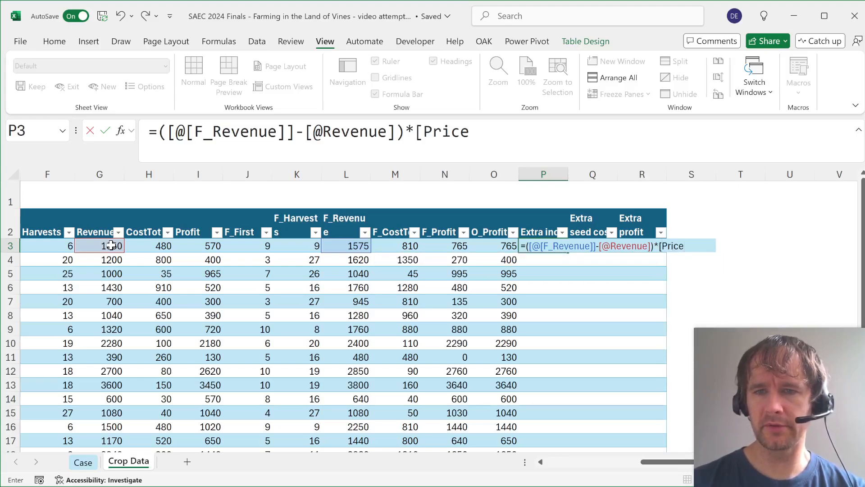
key("BackSpace")
key("BackSpace")
key("BackSpace")
type("@")
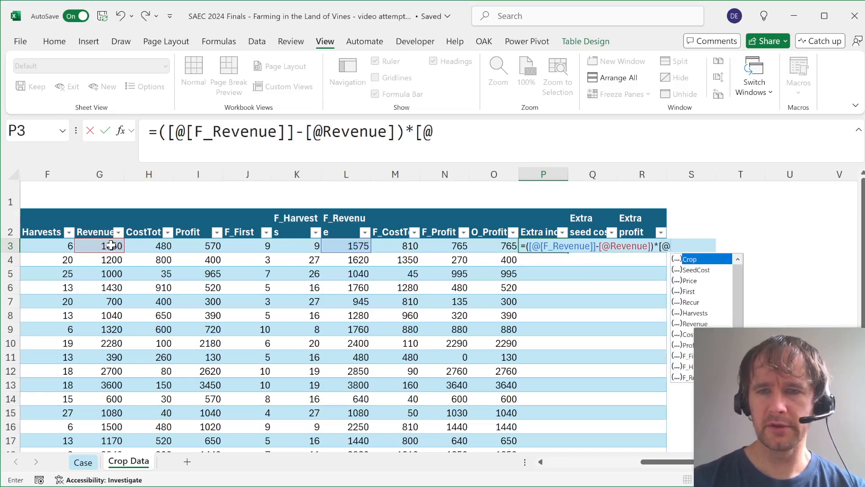
type("Price]")
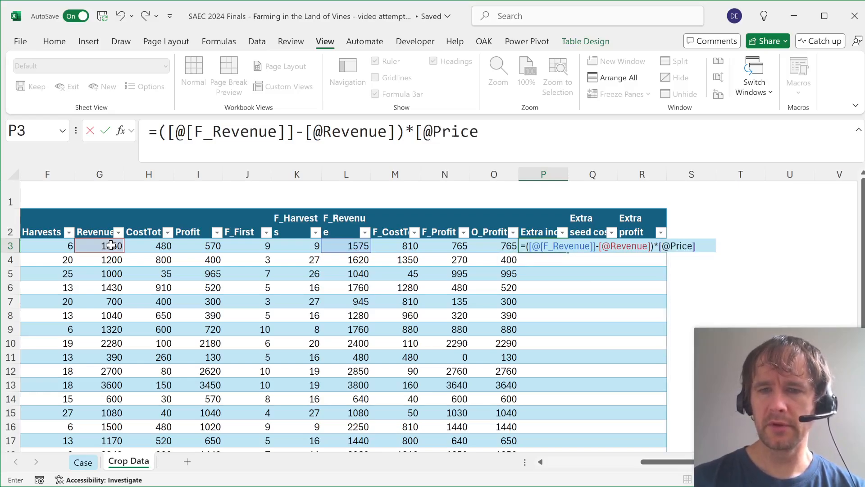
key("Return")
key("Up")
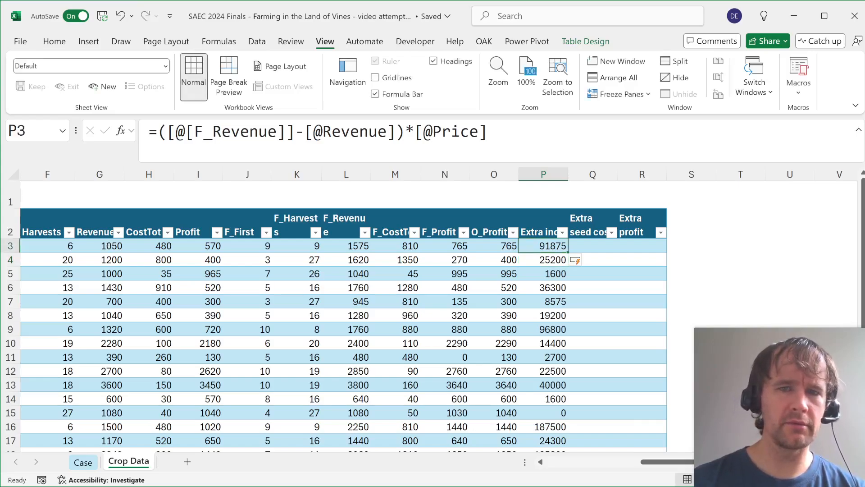
left_click(359, 131)
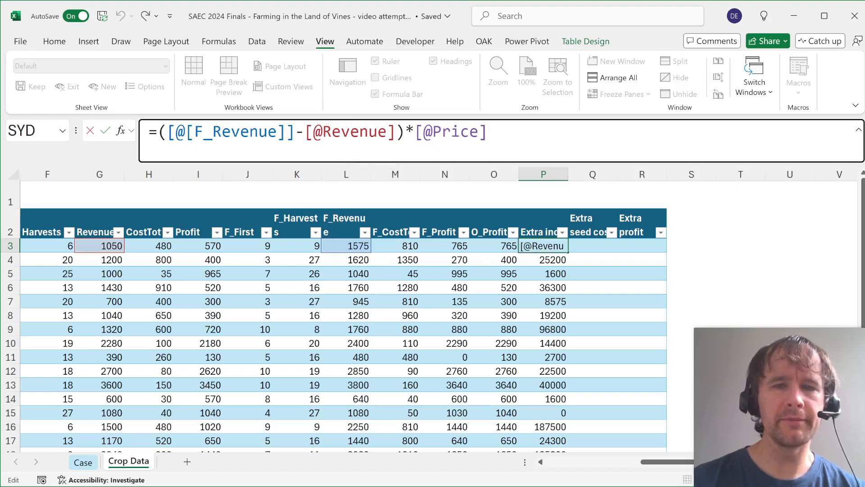
key("shift+End")
key("Delete")
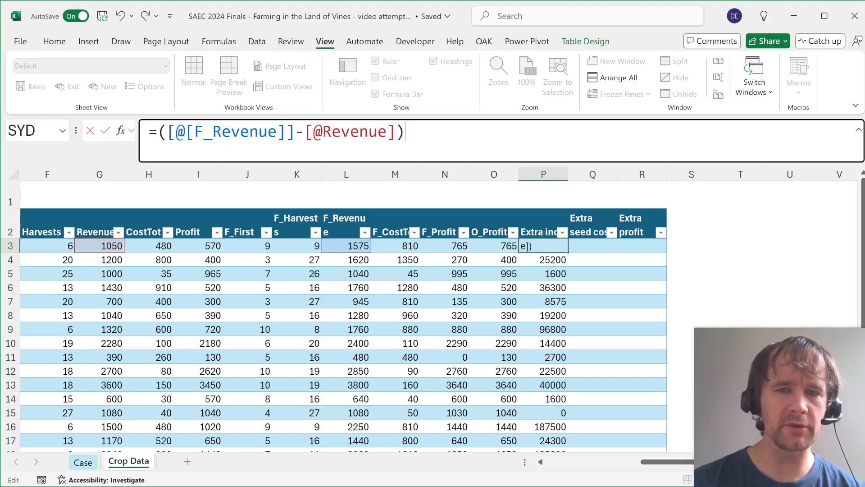
key("Return")
key("Up")
key("Right")
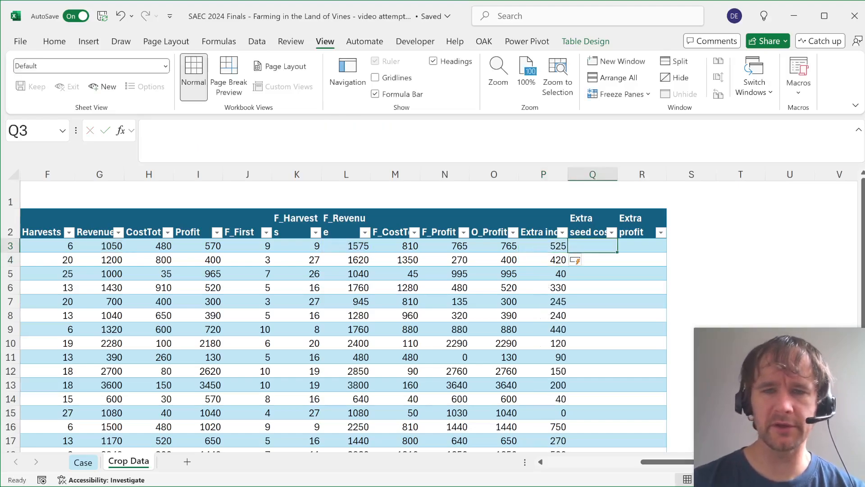
type("=")
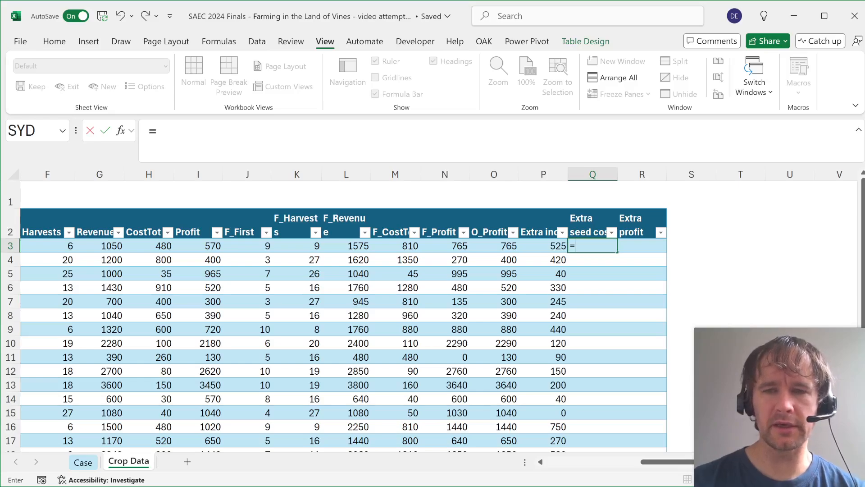
type("(")
key("Left")
key("Left")
key("Left")
key("Left")
key("Left")
key("Left")
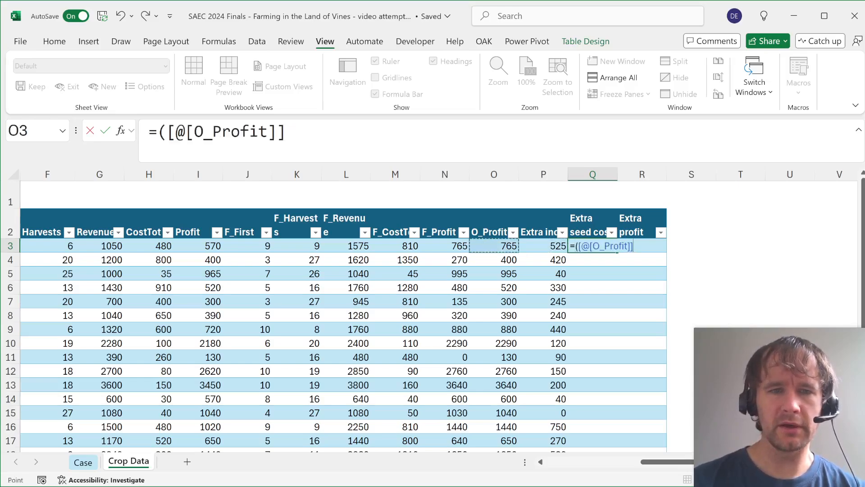
type("-")
key("Left")
key("Left")
key("Left")
key("Left")
key("Left")
key("Left")
key("Left")
key("Left")
key("Left")
key("Left")
key("Left")
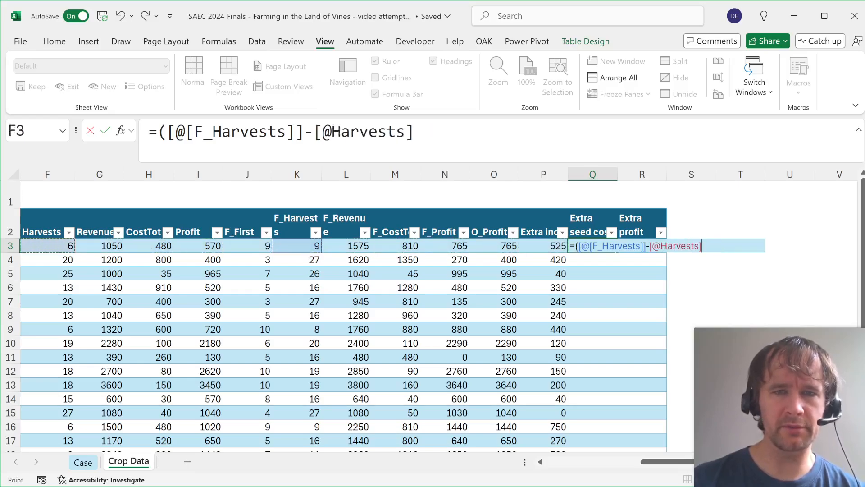
type(")*")
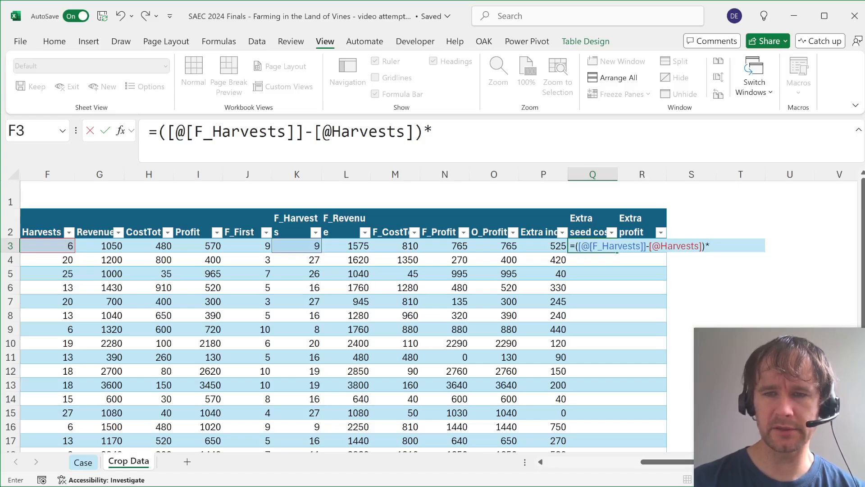
left_click(129, 239)
key("ctrl+Left")
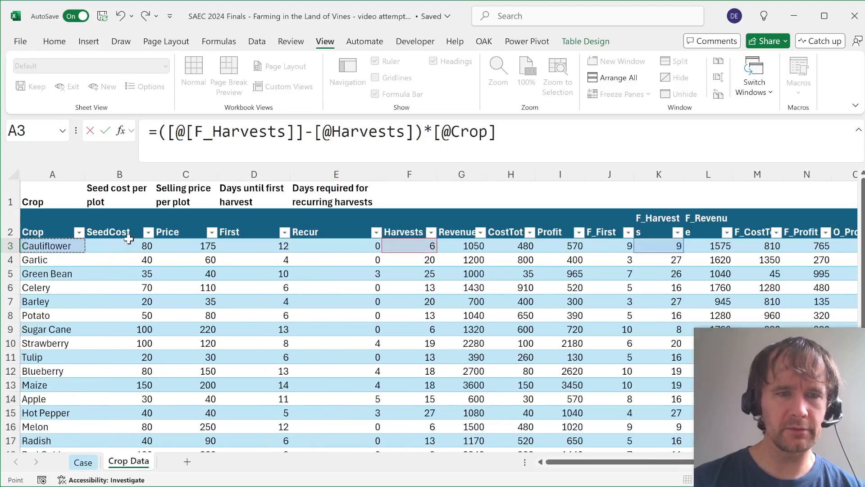
key("Right")
key("Return")
Fill the Extra profit column from R3 with =[@[Extra inc]]-[@[Extra seed cost]].
key("Up")
key("Right")
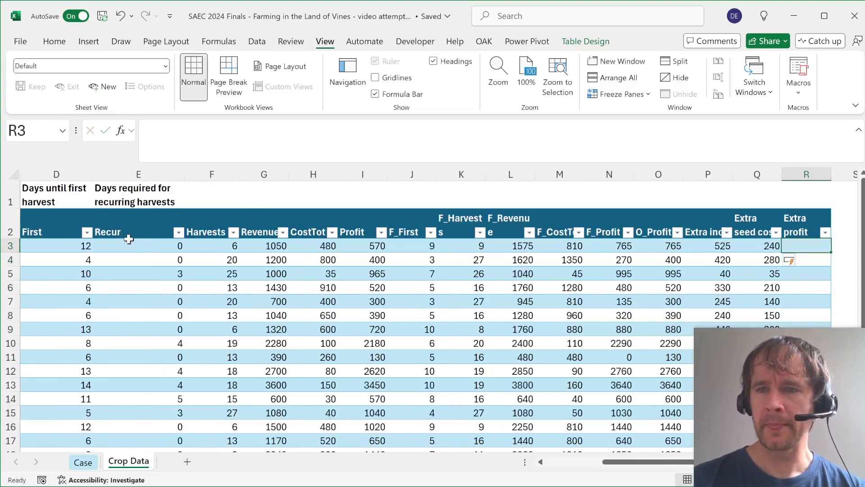
type("=")
key("Left")
key("Left")
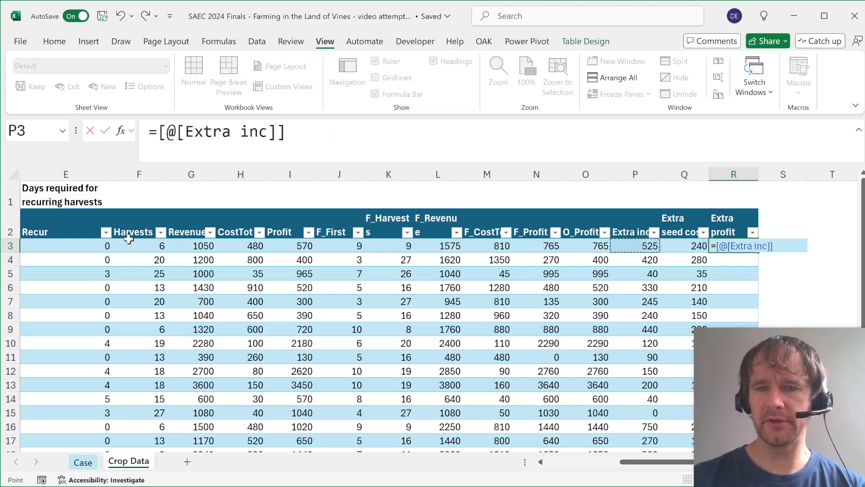
type("-")
key("Left")
key("Return")
Rename the Extra profit column header in R2 as "Extra profit BF".
key("Right")
key("Right")
key("Right")
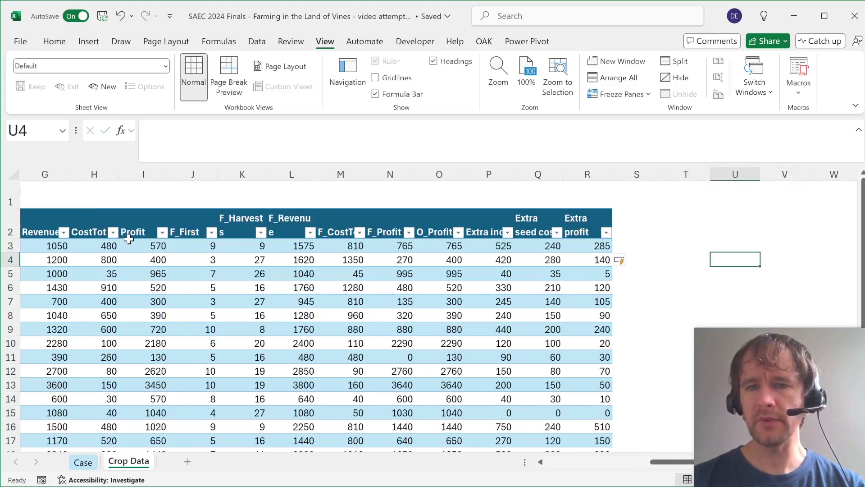
key("Up")
key("Left")
key("Left")
key("Up")
key("Left")
key("F2")
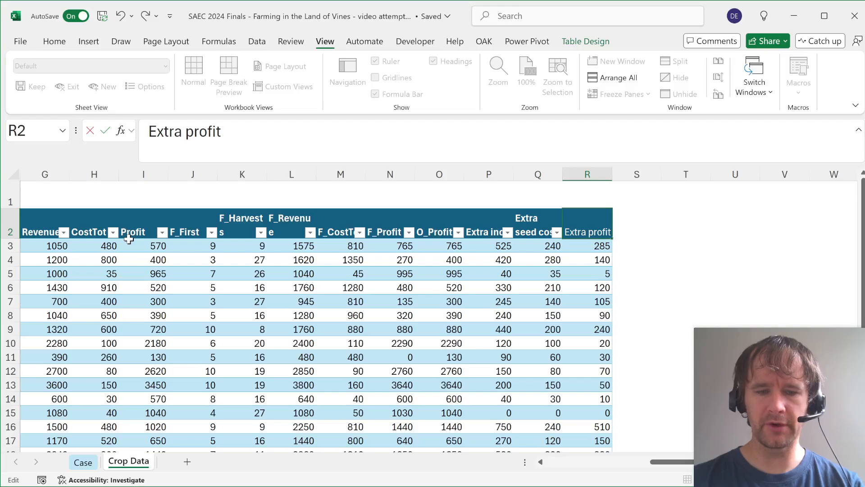
type("BF")
key("Return")
Add a new table column in S2 with the header "Fert uses".
key("Up")
key("Right")
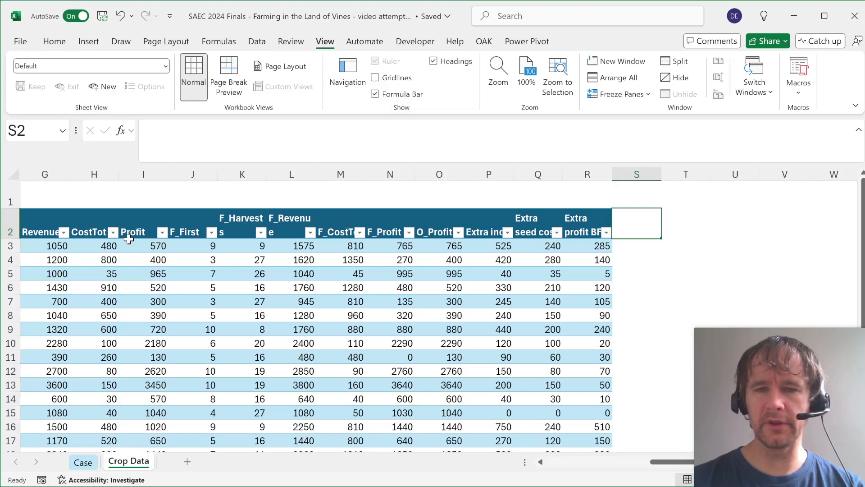
type("Fert uses")
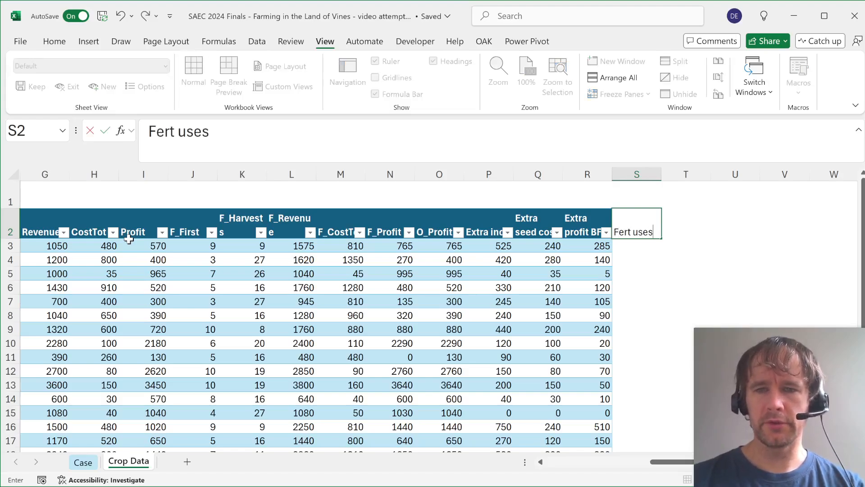
key("Return")
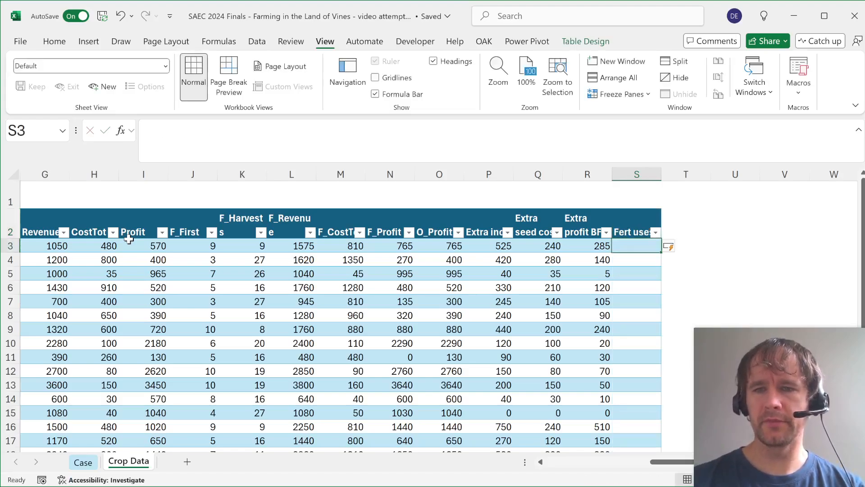
type("=if(")
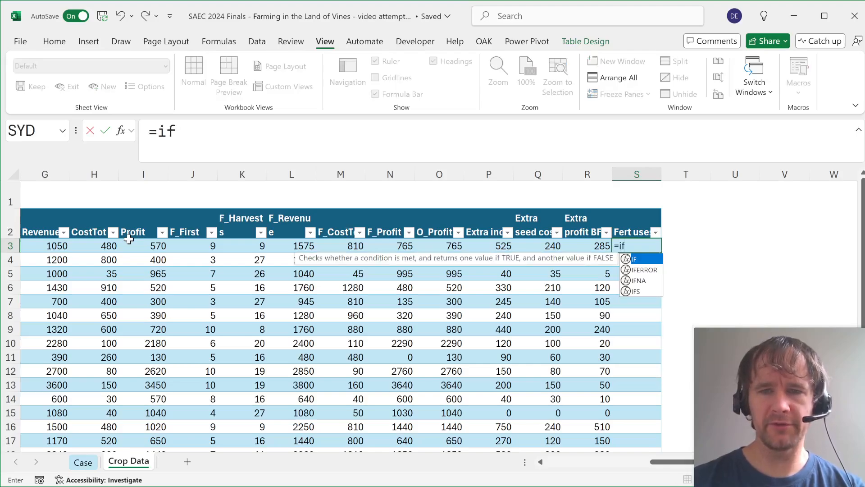
key("Left")
key("Left")
key("Left")
key("Left")
key("Left")
key("Left")
key("Left")
key("Left")
key("Left")
key("Left")
key("Left")
key("Left")
key("Left")
key("Left")
key("Left")
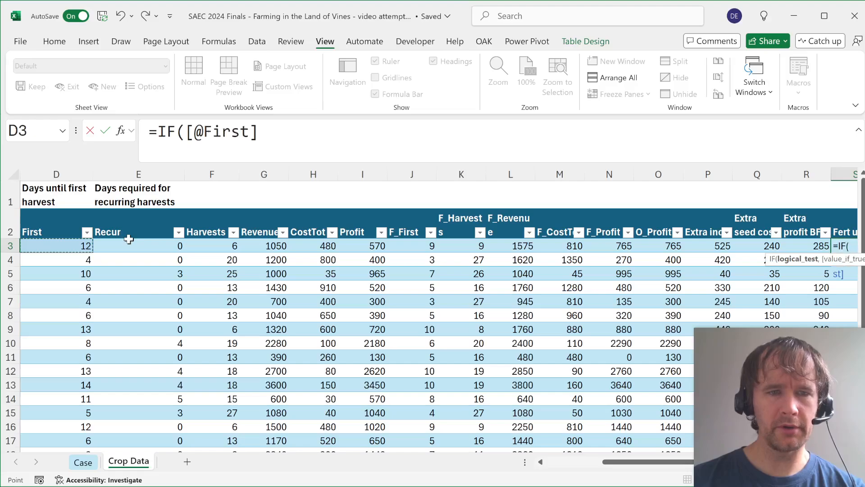
key("Right")
key("Right")
key("Left")
type(",1,")
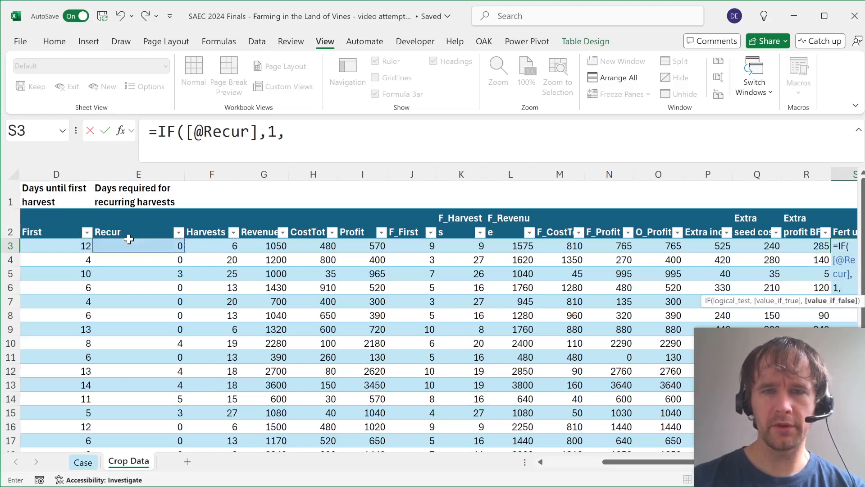
left_click(451, 247)
key("Return")
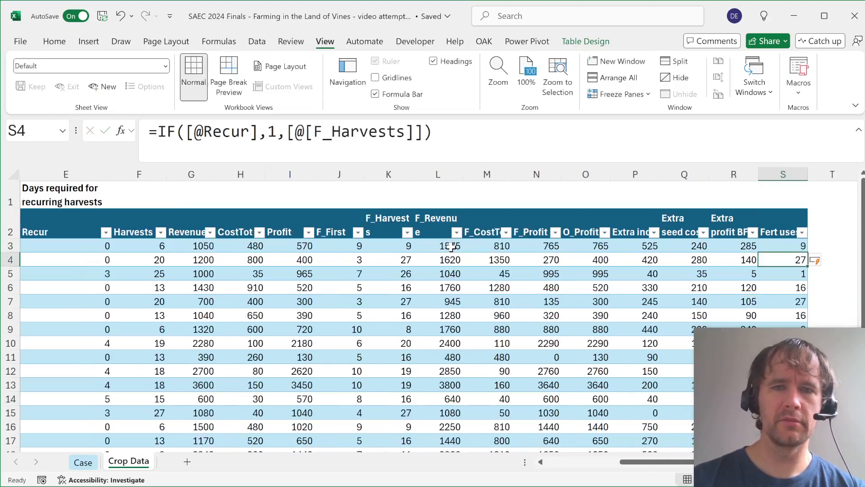
Add a new table column in T2 with the header "BE cost".
key("Up")
key("Right")
key("Right")
key("Up")
key("Left")
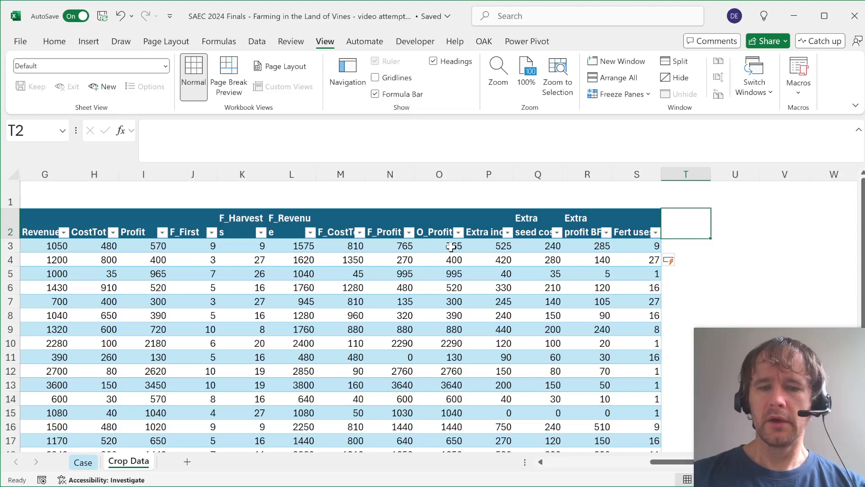
type("BE cost")
key("Return")
Fill the BE cost column from T3 with =[@[Extra profit BF]]/[@[Fert uses]].
type("=")
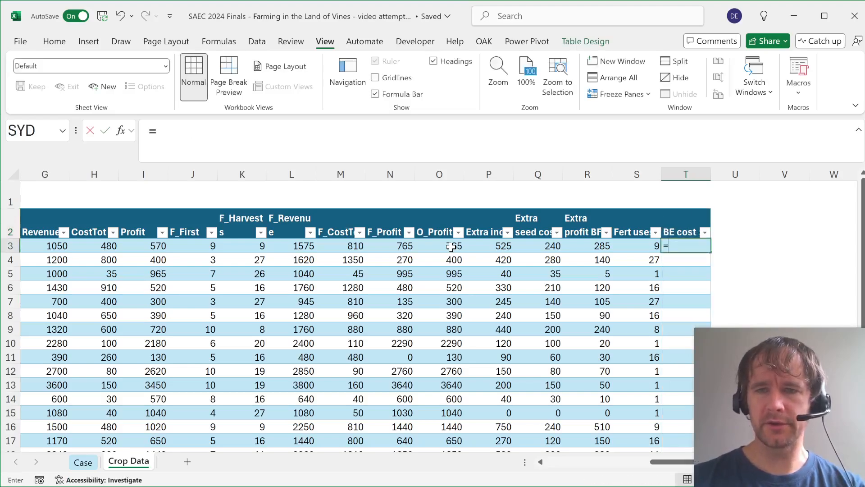
key("Left")
key("Left")
type("/")
key("Left")
key("Return")
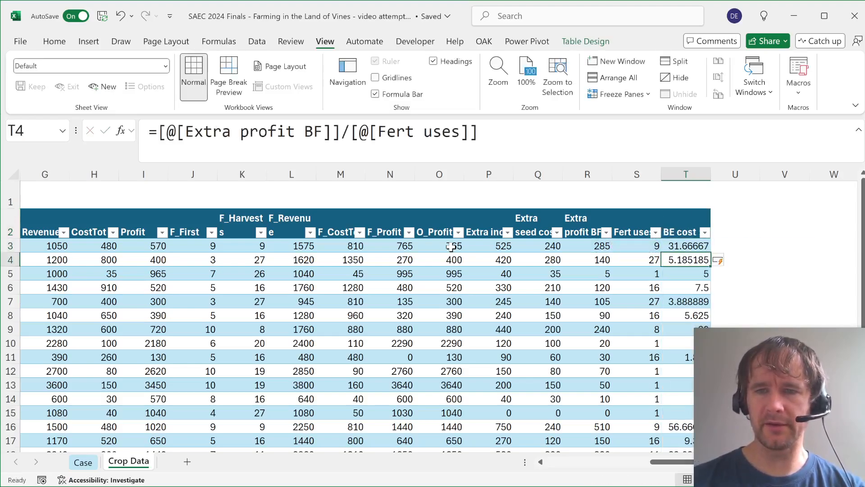
Search the Case sheet for "round" from the Level 6 section to check the question's rounding requirement.
key("ctrl+Page_Up")
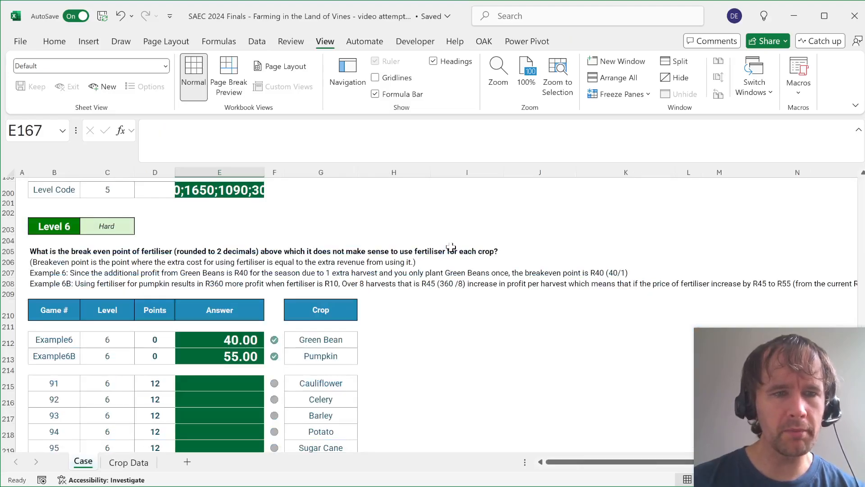
left_click(62, 241)
key("ctrl+f")
type("r")
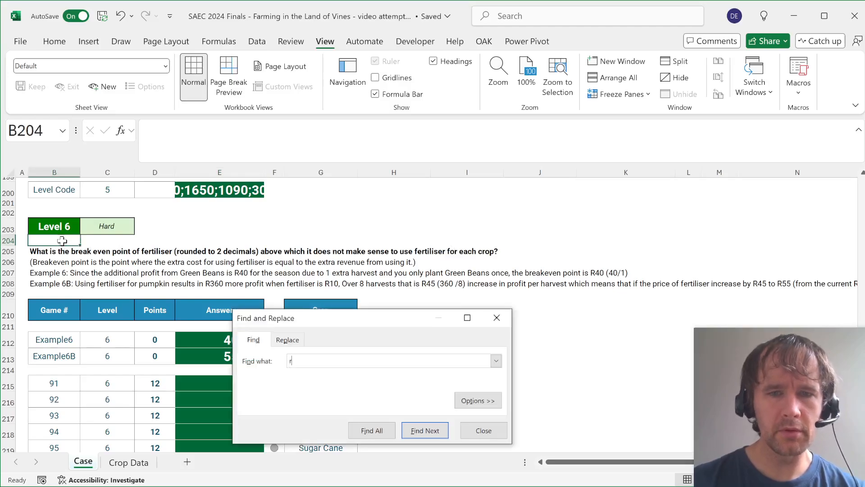
type("ound")
key("Return")
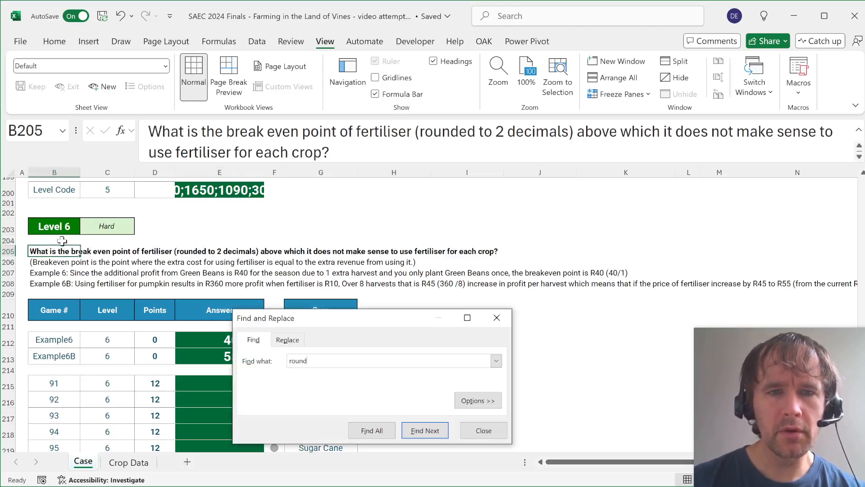
key("Escape")
Wrap the BE cost formula on the Crop Data sheet in ROUND with 2 decimals and enter it for the column.
key("ctrl+Page_Down")
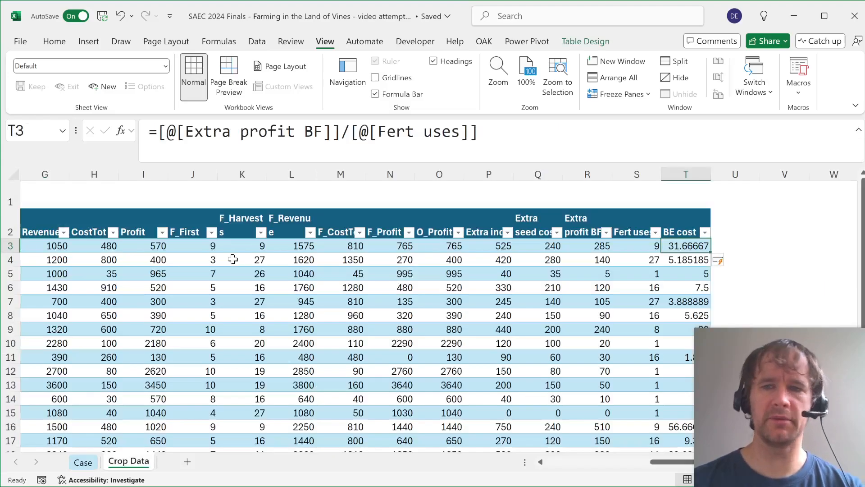
left_click(156, 132)
type("round")
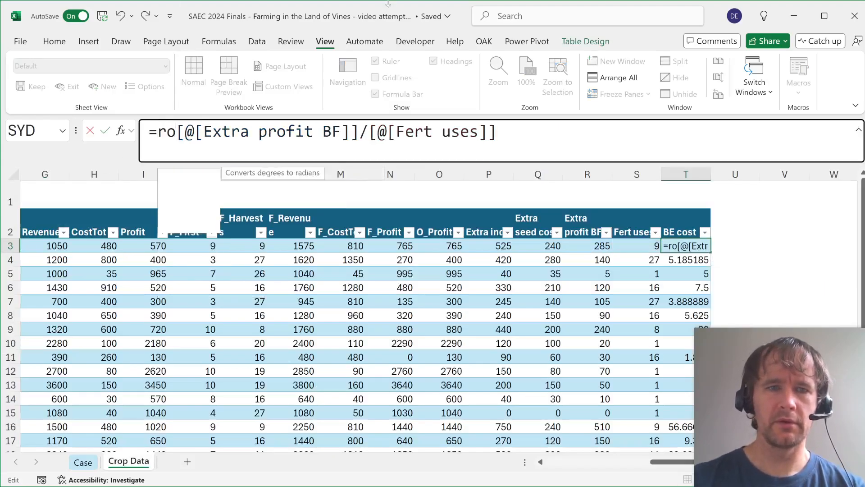
key("Tab")
key("End")
type(",2")
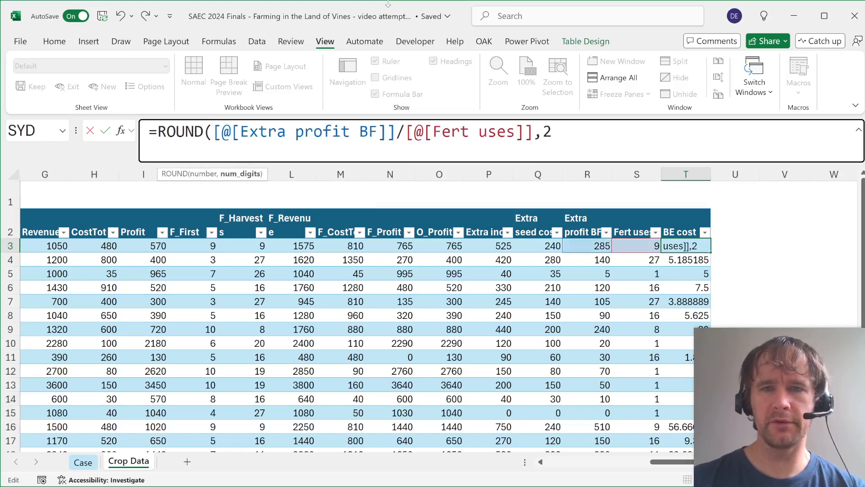
type(")")
key("Return")
Copy the Example6 crop Green Bean from the Case sheet, find it on Crop Data and go to its BE cost.
key("Up")
key("ctrl+Page_Up")
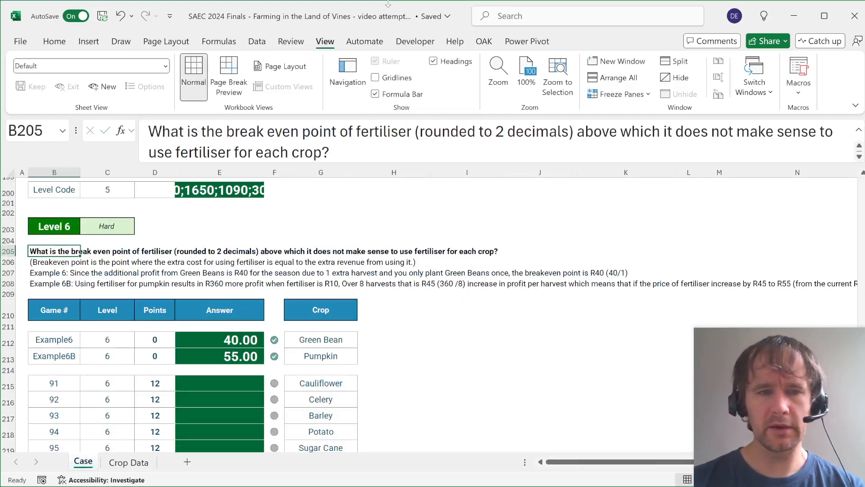
key("Down")
key("Right")
left_click(321, 342)
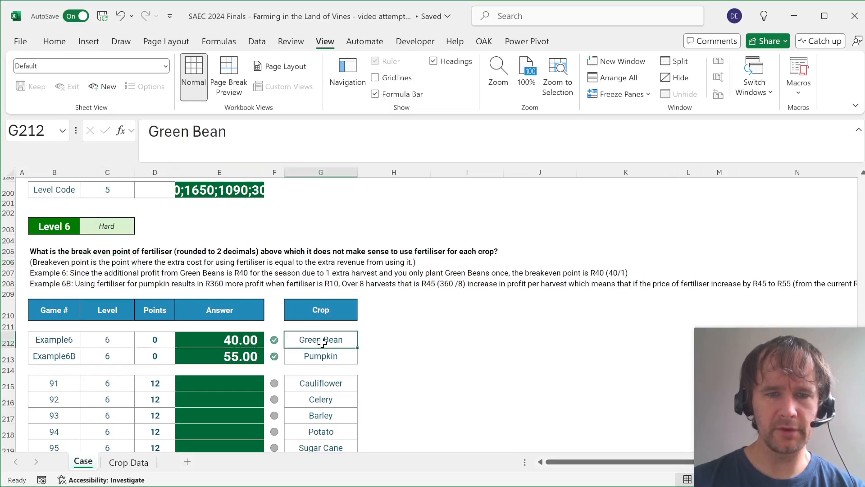
key("ctrl+c")
key("ctrl+Page_Down")
key("ctrl+f")
key("ctrl+v")
key("Return")
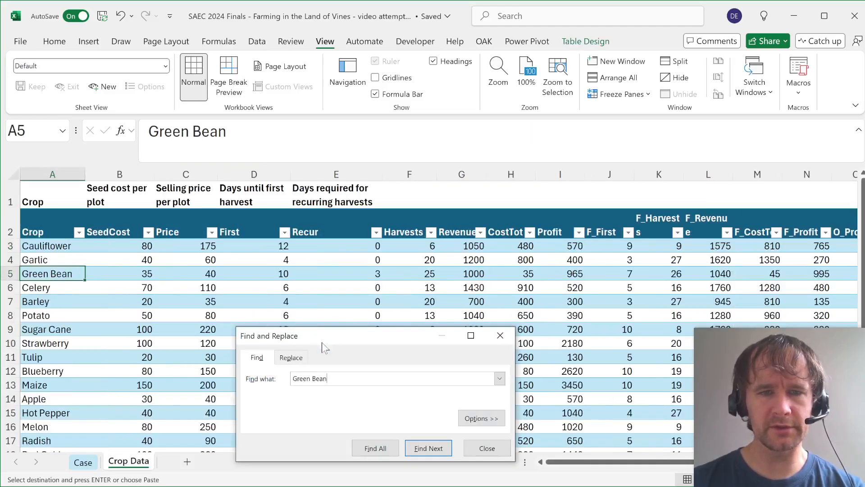
key("Escape")
key("ctrl+Right")
Compare the Green Bean BE cost with the Example6 answer and explanation on the Case sheet.
key("ctrl+Page_Up")
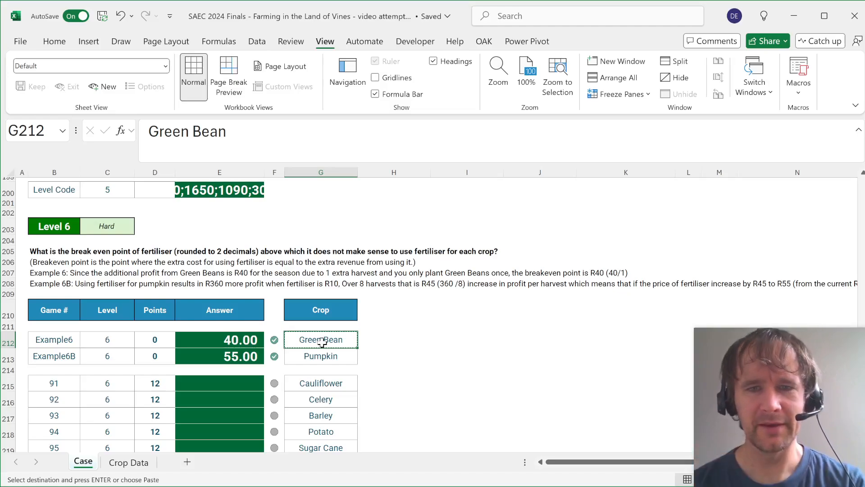
key("Up")
key("Up")
key("Up")
key("ctrl+Page_Down")
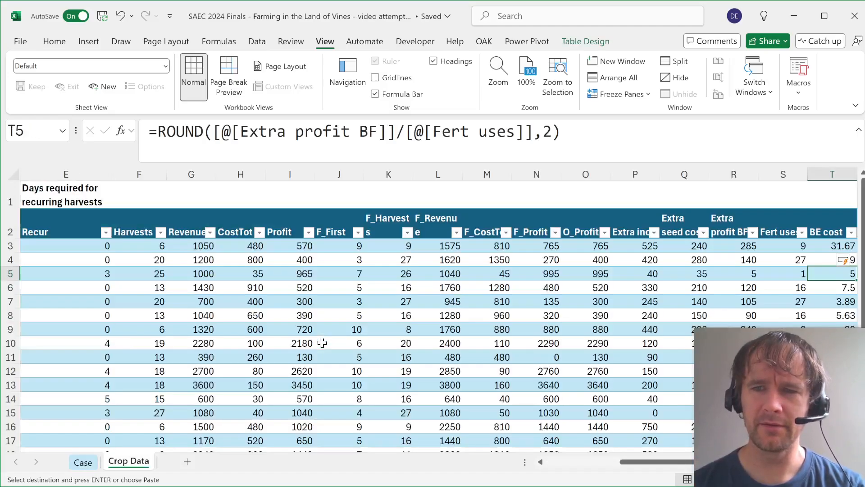
Examine the BE cost, Fert uses, Extra profit BF and Extra seed cost formulas on the Green Bean row, ending at Q3.
key("Right")
key("Left")
key("Left")
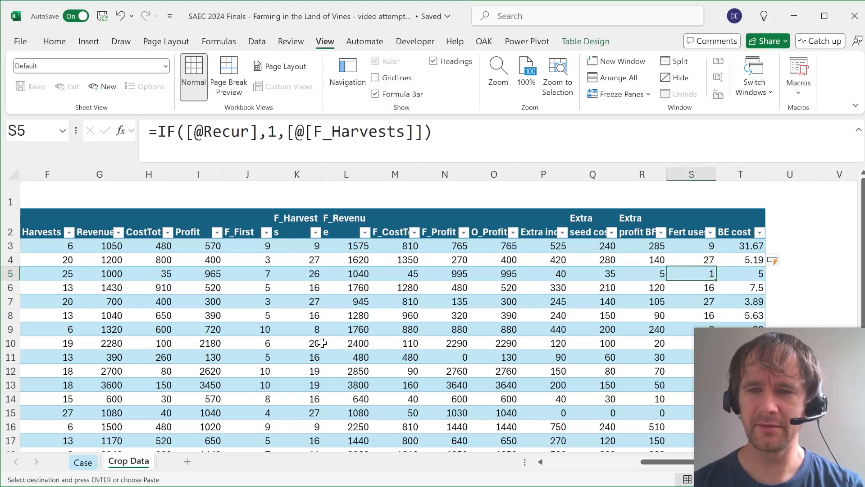
key("Right")
key("F2")
key("Escape")
key("Left")
key("Left")
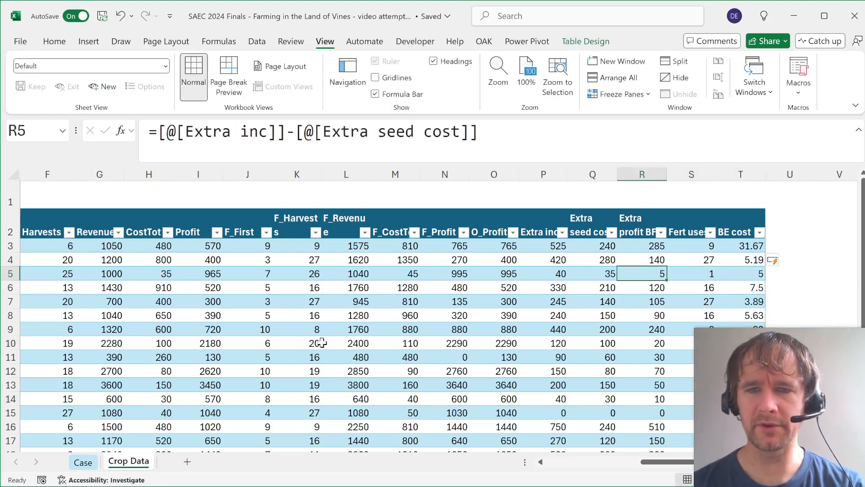
key("Left")
key("Left")
key("Right")
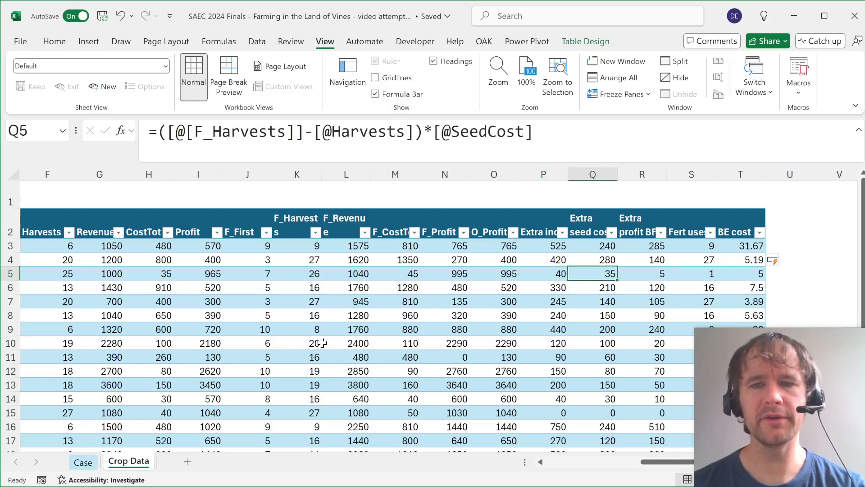
key("Up")
key("Up")
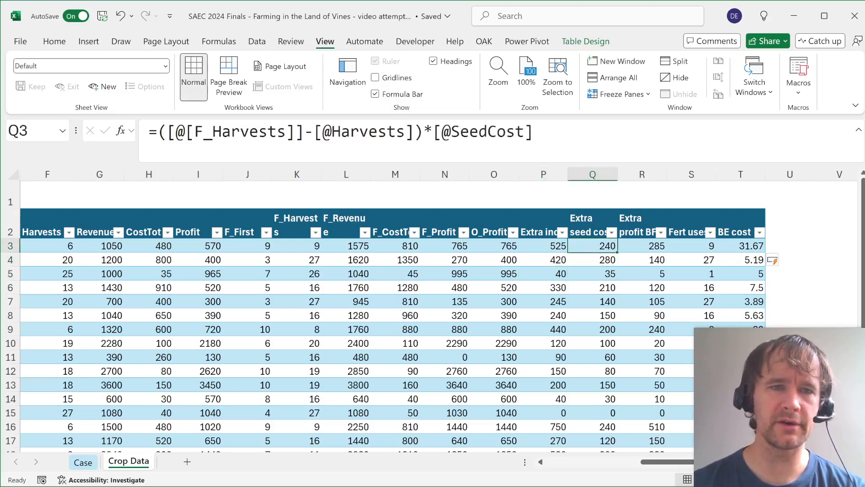
Start an IF in the first Extra seed cost formula that returns 0 when Recur is greater than 1, otherwise the existing calculation.
left_click(158, 131)
type("if")
scroll(208, 317, "left", 1)
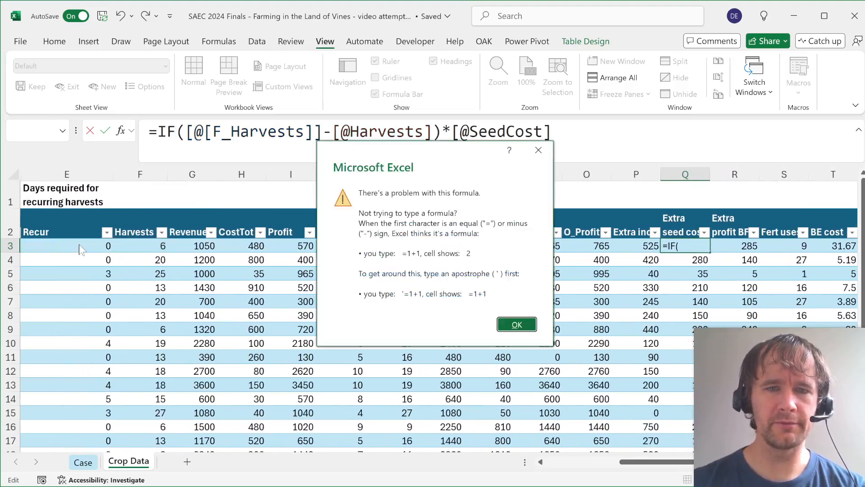
key("Return")
left_click(185, 132)
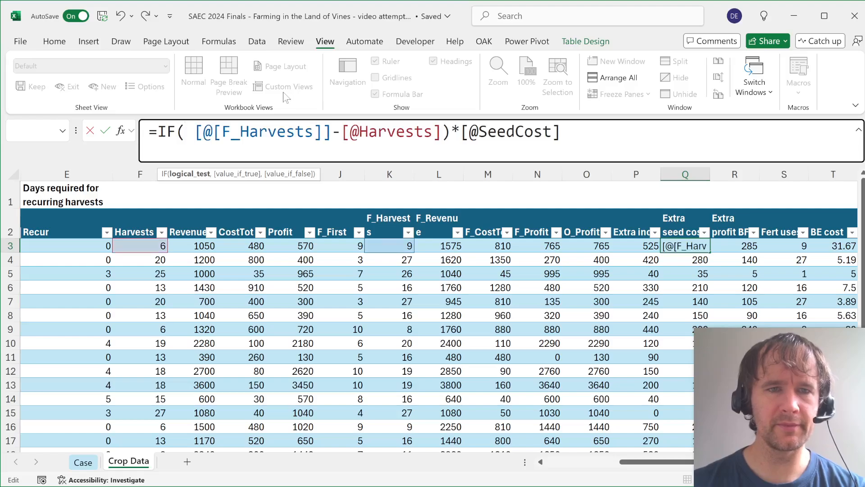
left_click(80, 244)
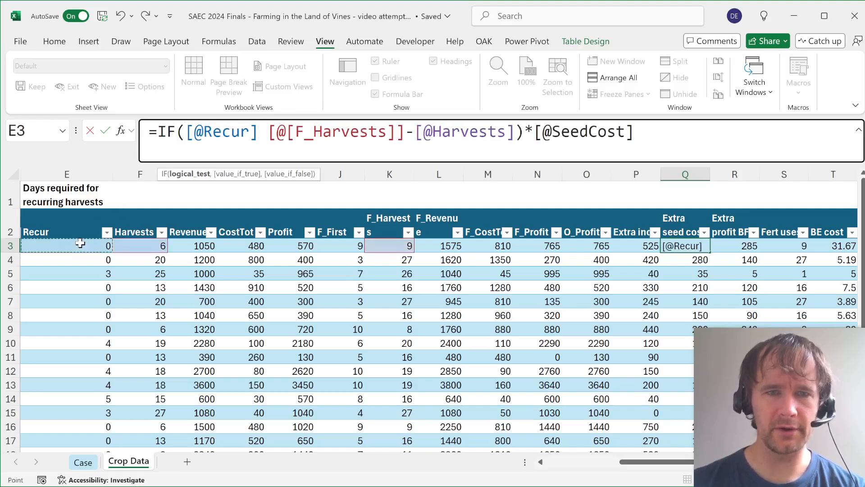
type(">1")
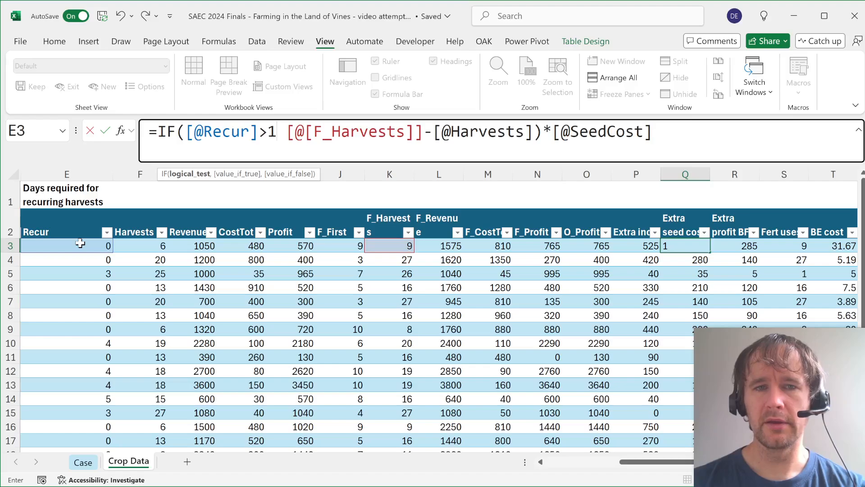
type(",0")
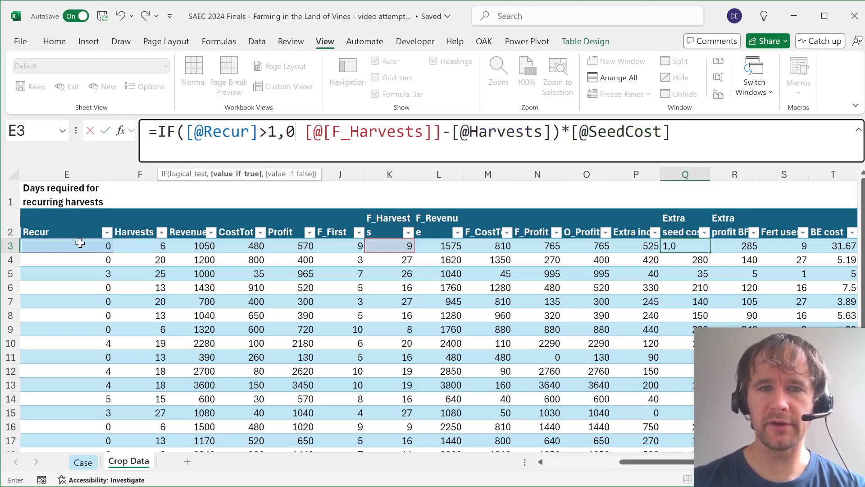
type(",")
key("Delete")
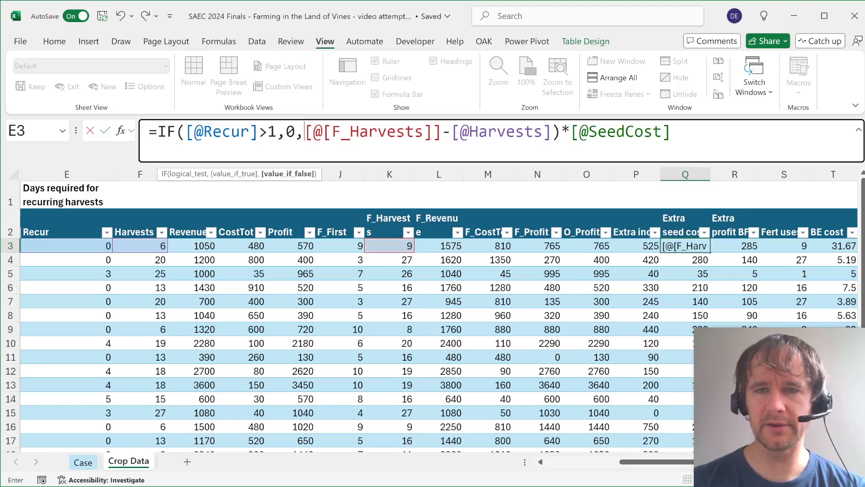
Close the IF, restore the parenthesis before [@[F_Harvests]] and enter the Extra seed cost formula for the column.
key("F2")
key("End")
type(")")
key("Return")
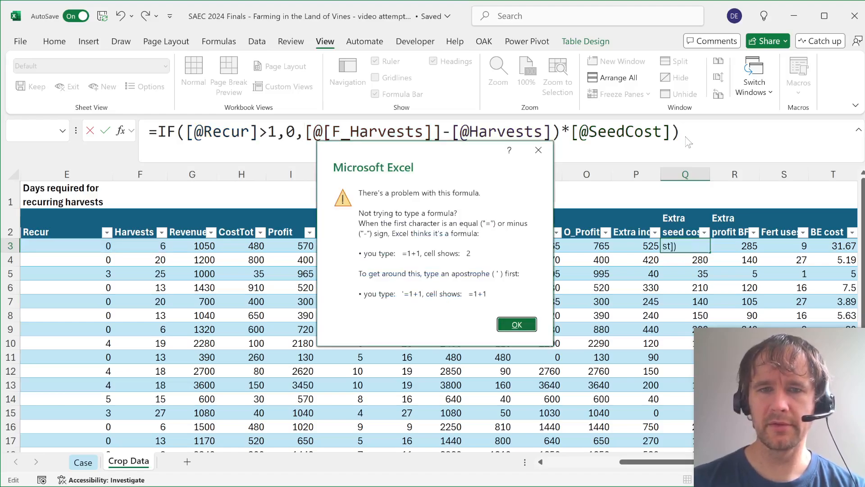
key("Return")
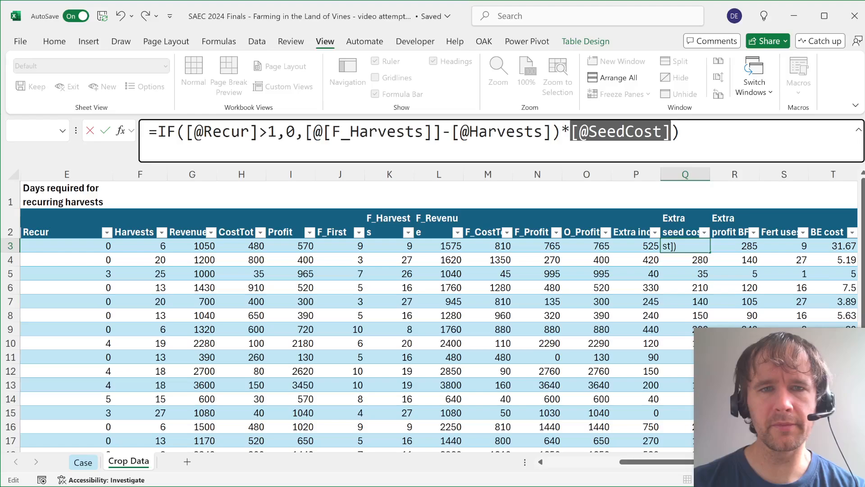
left_click(305, 131)
type("(")
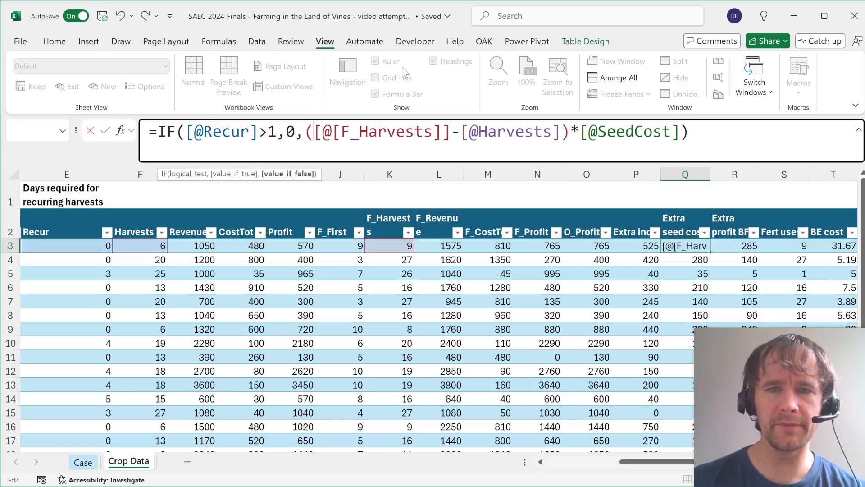
key("Return")
Check the recalculated BE cost values in the first crop rows, down to row 5.
key("Up")
key("Right")
key("Right")
key("Right")
key("Right")
key("Left")
key("Down")
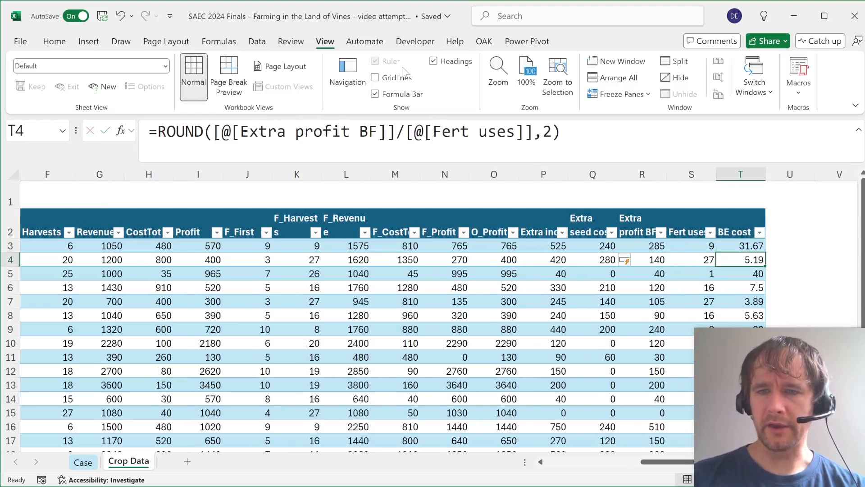
key("Down")
Copy the Example6B crop Pumpkin from the Case sheet and find it on Crop Data.
key("ctrl+Page_Up")
key("Down")
key("Down")
key("Down")
key("Down")
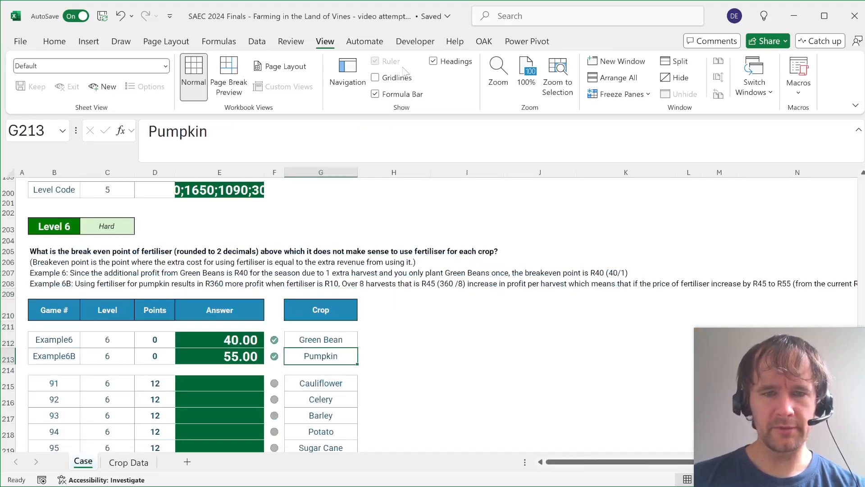
key("ctrl+c")
key("ctrl+Page_Down")
key("ctrl+f")
key("ctrl+v")
key("Return")
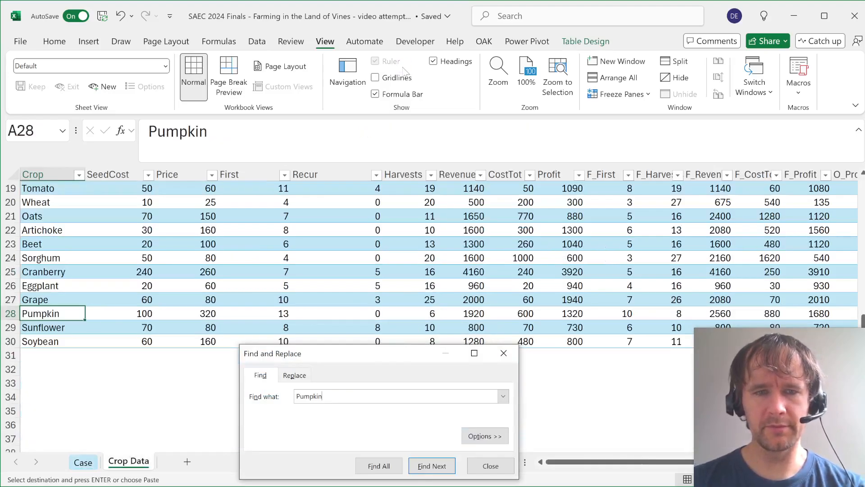
Check the BE cost on the Pumpkin row and return to the Example6B answer on the Case sheet.
key("Escape")
key("ctrl+Right")
key("ctrl+Page_Up")
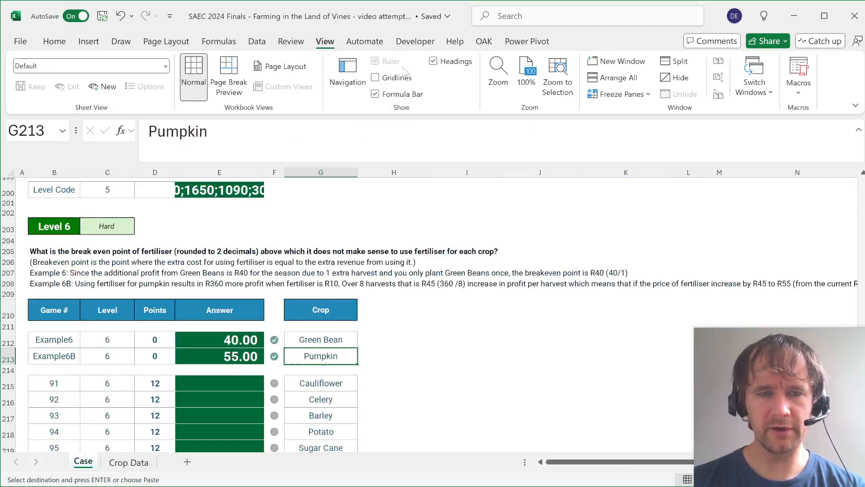
Start an XLOOKUP in the game 91 answer cell E215 with the crops G215:G234 as lookup values.
key("Down")
key("Down")
key("Left")
key("Left")
type("=x")
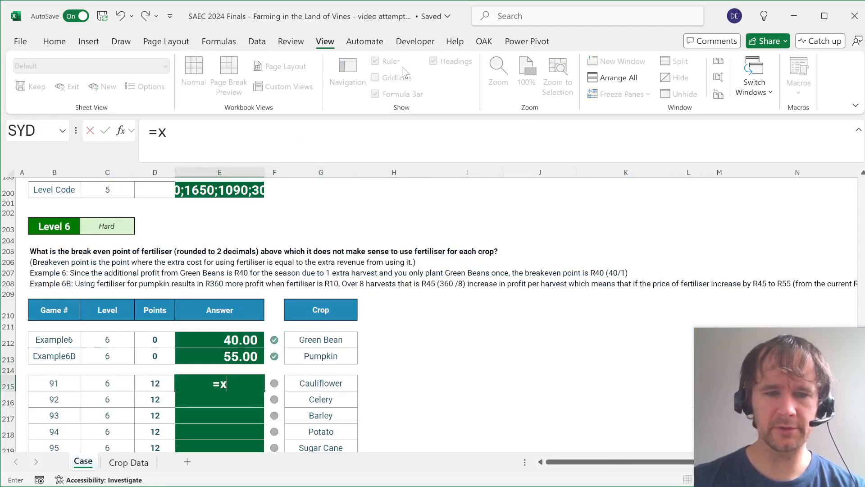
key("Tab")
key("Right")
key("Right")
key("ctrl+shift+Down")
type(",")
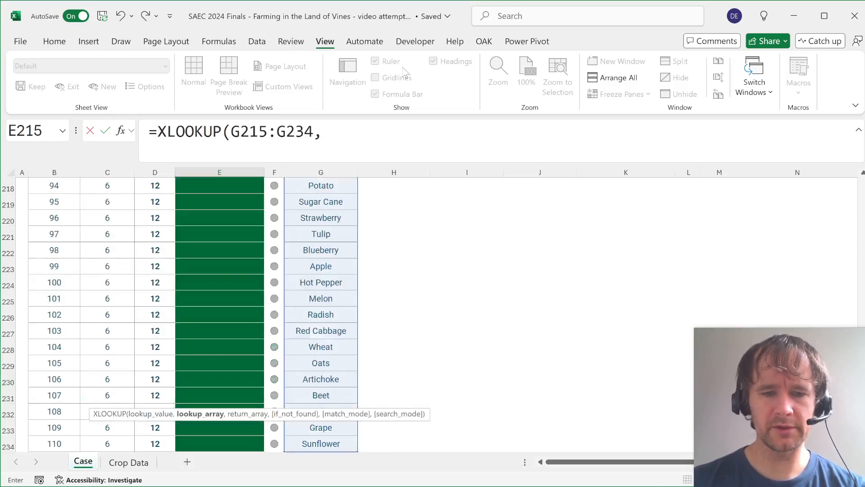
Complete the XLOOKUP with t[Crop] as lookup array and t[BE cost] as return array, and enter it.
type("t[c")
key("Tab")
type("],")
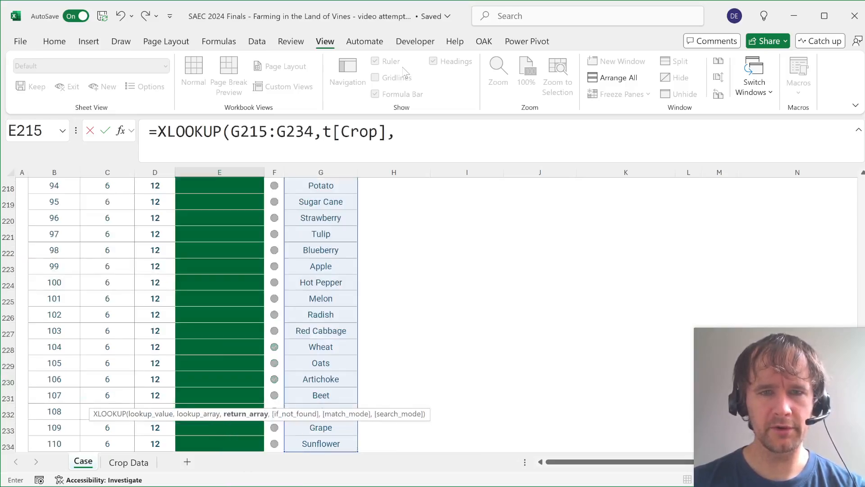
type("t[b")
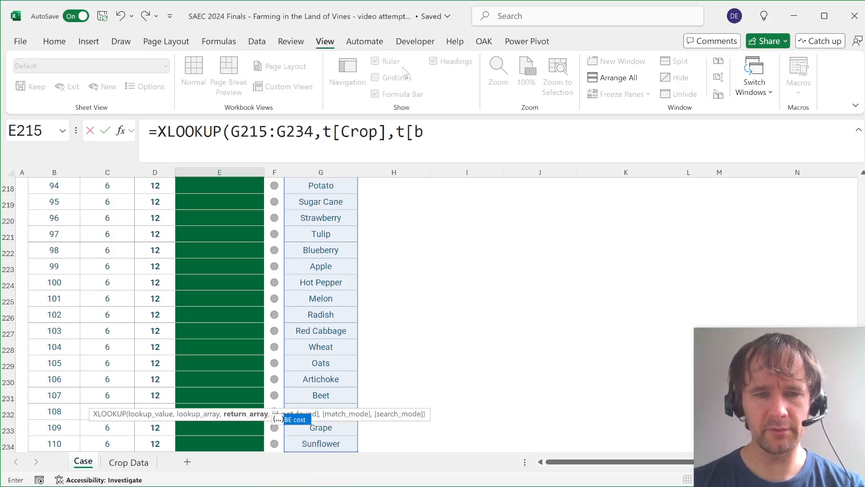
key("Tab")
key("Return")
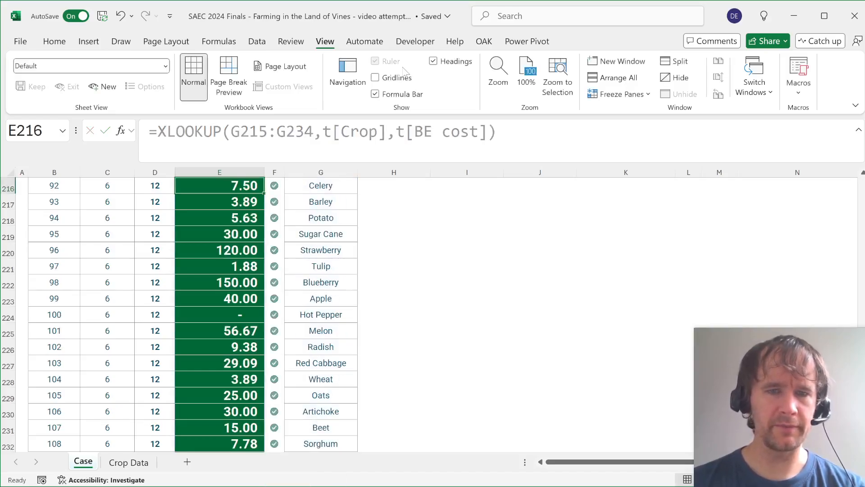
Review the Level 6 answers and their check marks down the list and back up to game 91.
key("ctrl+Down")
key("Up")
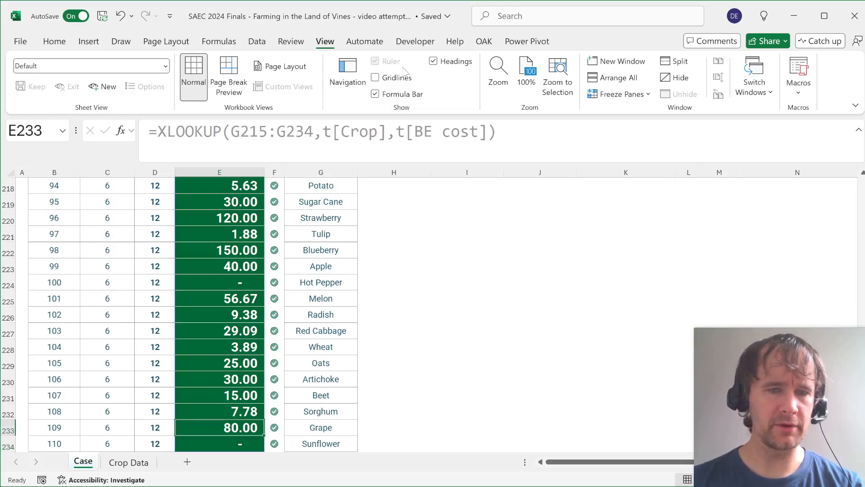
key("ctrl+Up")
key("ctrl+Left")
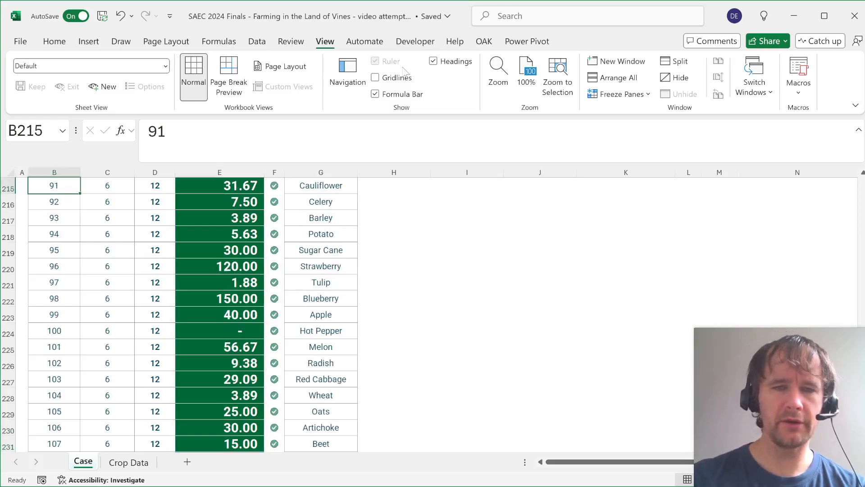
Start an XLOOKUP in the Bonus 1 answer E29 that searches for 10^9 in t[First].
key("ctrl+Home")
scroll(342, 381, "down", 9)
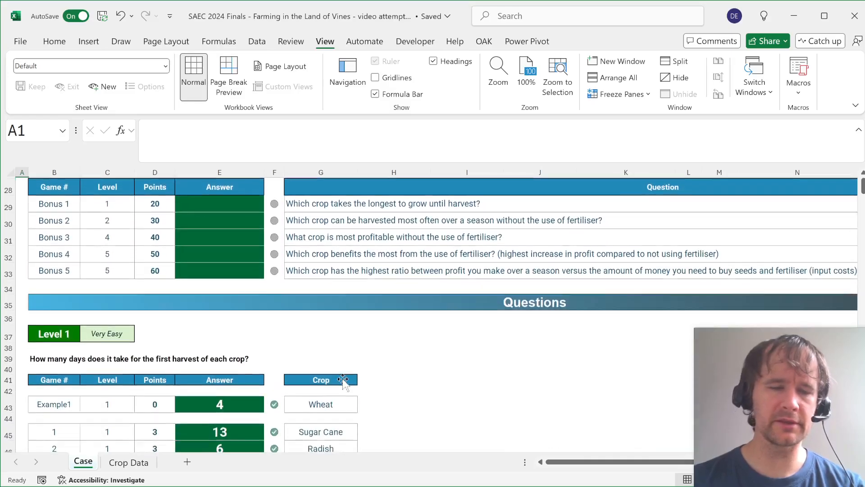
left_click(243, 209)
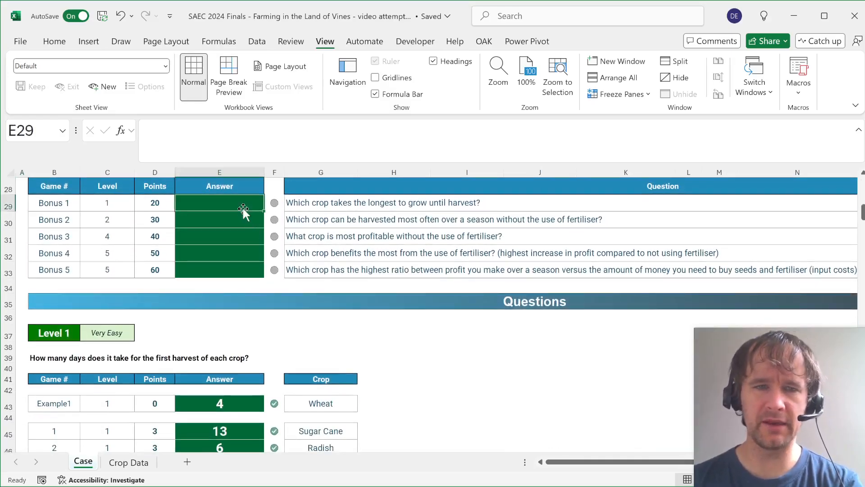
type("=")
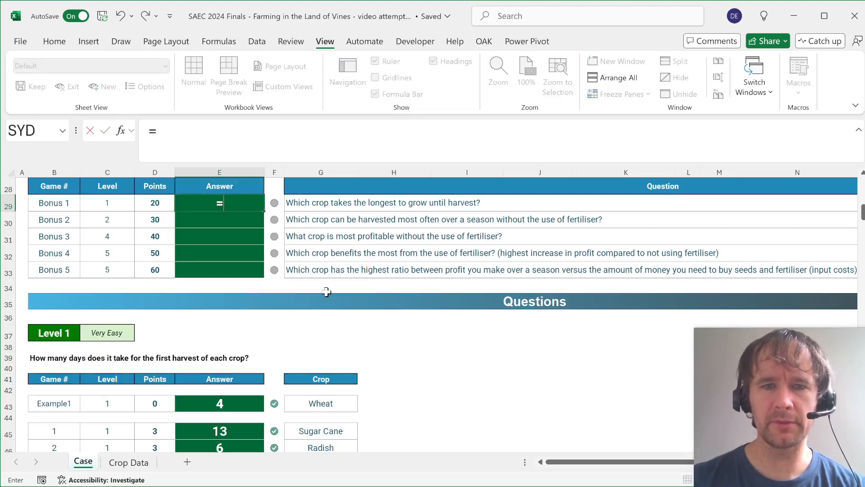
type("xl")
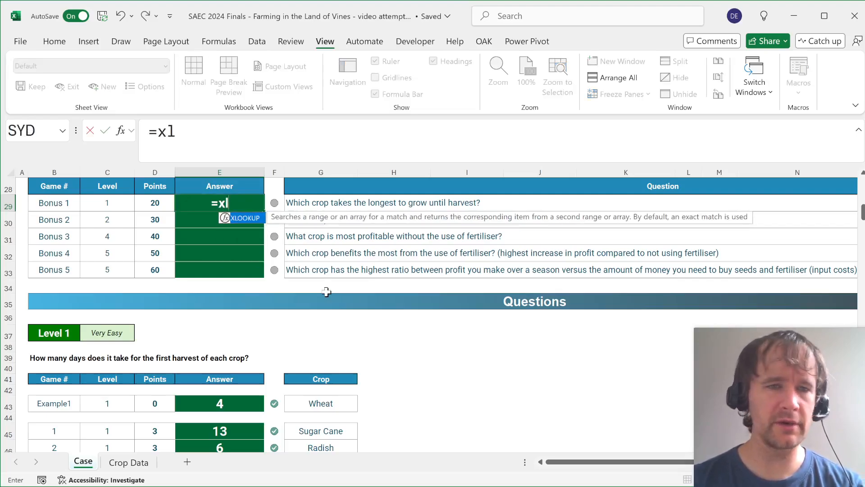
key("Tab")
type("10")
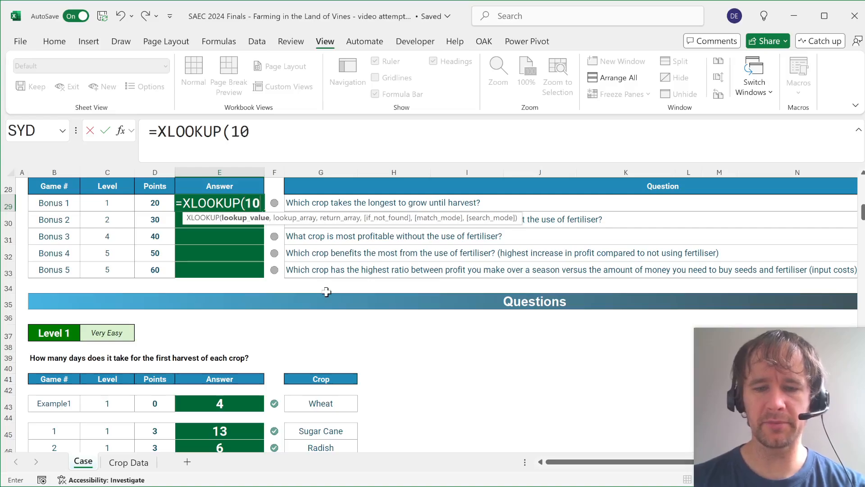
type("^9,t[")
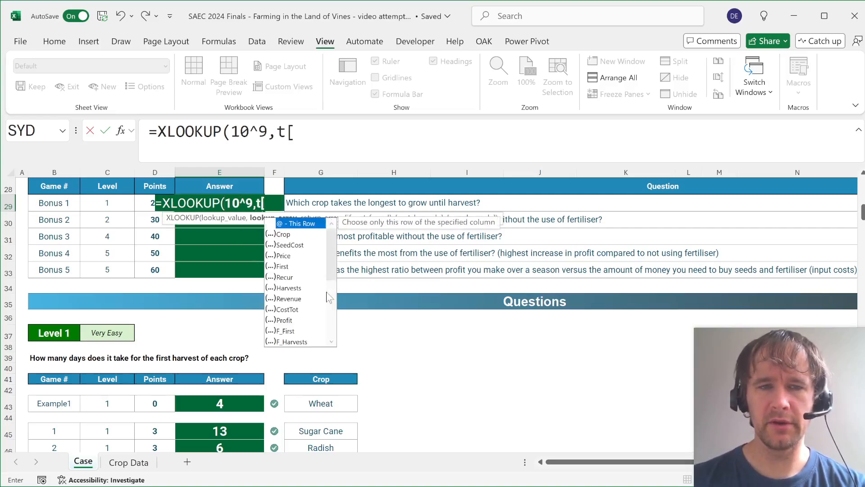
key("Down")
key("Down")
key("Down")
key("Tab")
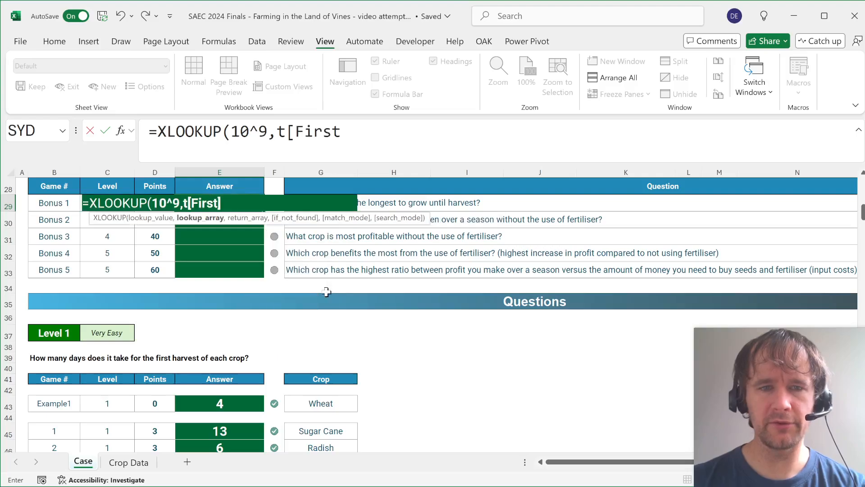
Finish the Bonus 1 formula with t[Crop] as return array and match mode -1, and enter it.
type("],")
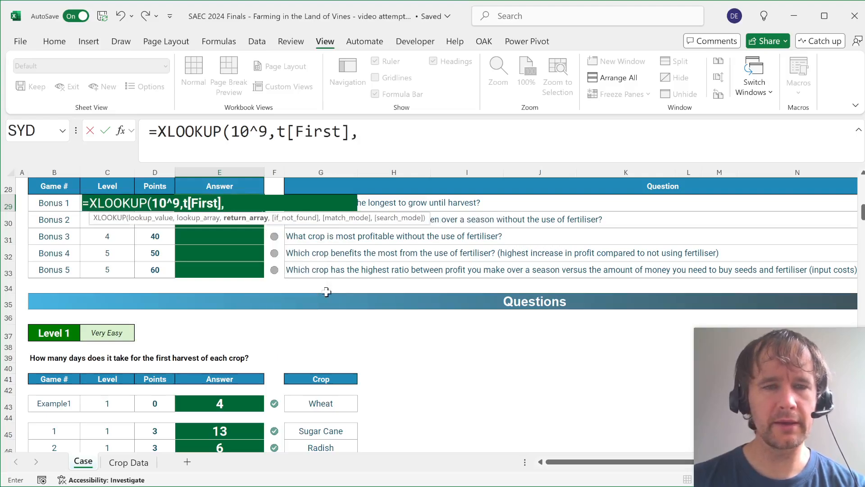
type("t[c")
key("Tab")
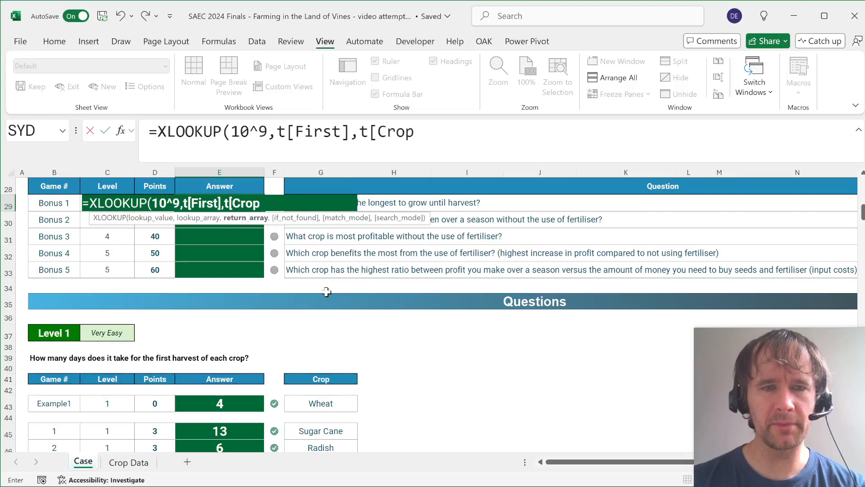
type("],,-1)")
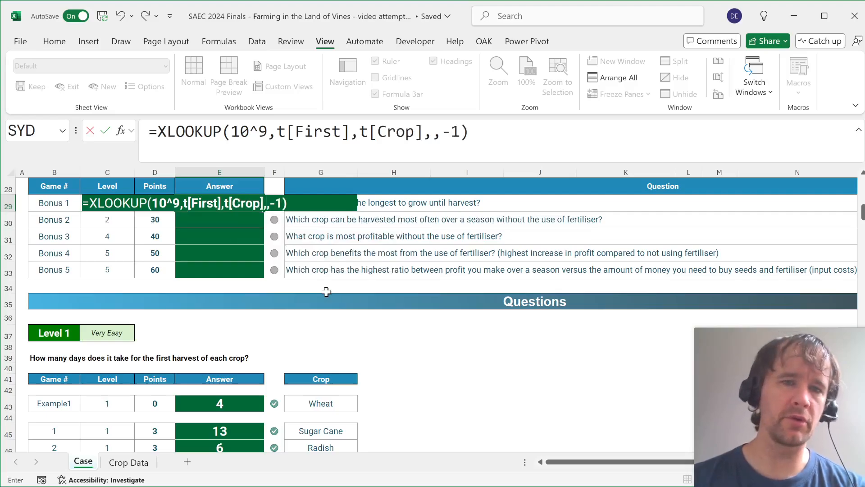
key("Return")
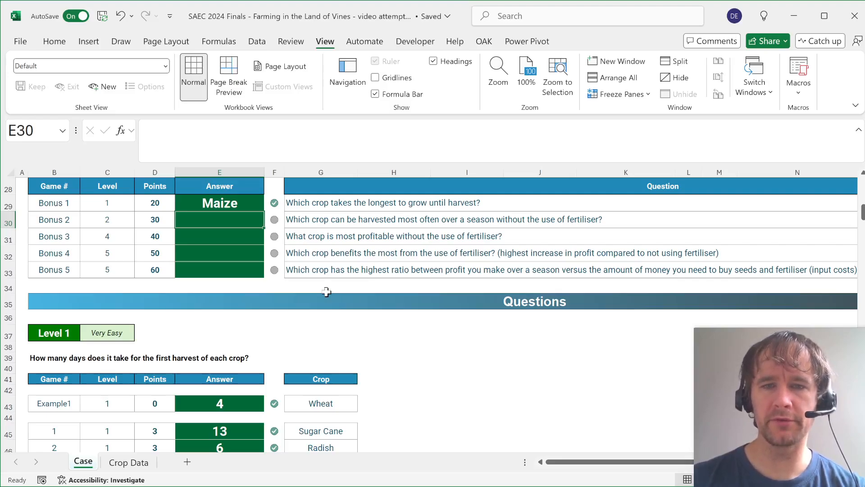
Start an XLOOKUP in the Bonus 2 answer E30 that searches for 10^9 in t[Harvests].
type("=xl")
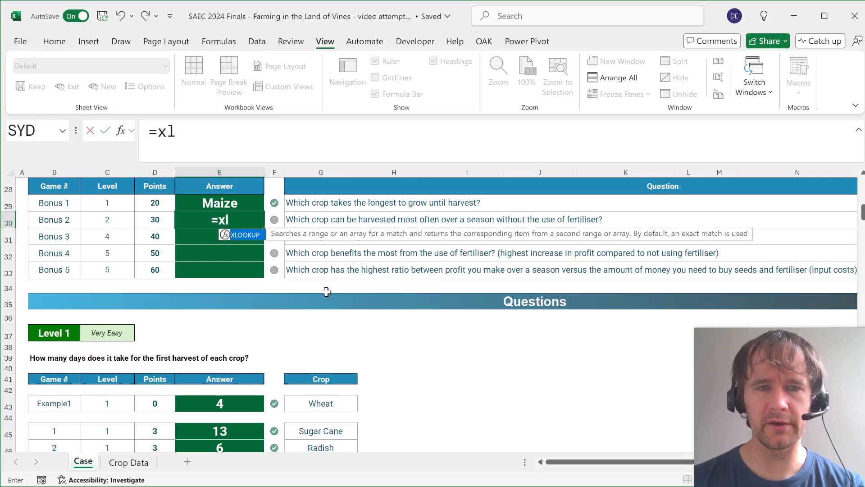
key("Tab")
type("10^")
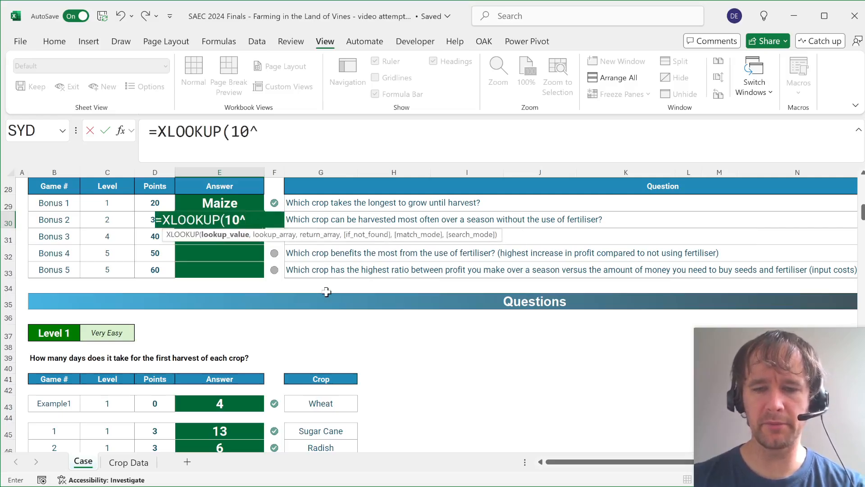
type("9,t[")
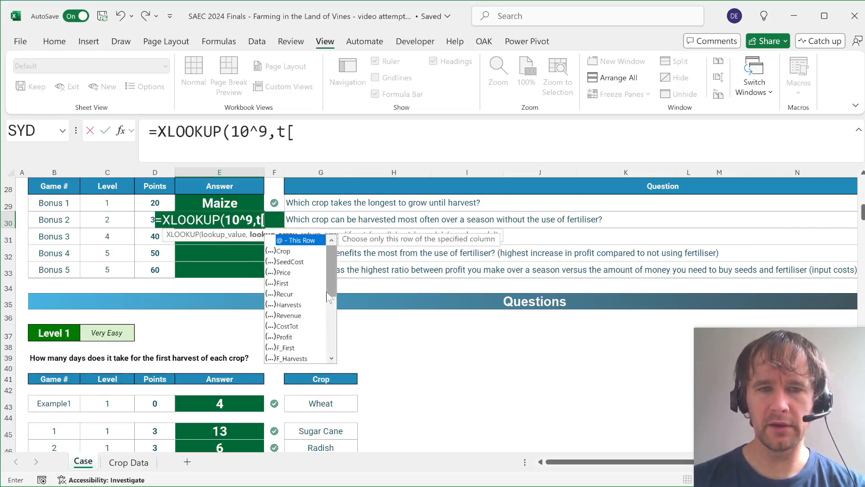
key("Down")
key("Down")
key("Down")
key("Down")
key("Down")
key("Down")
key("Tab")
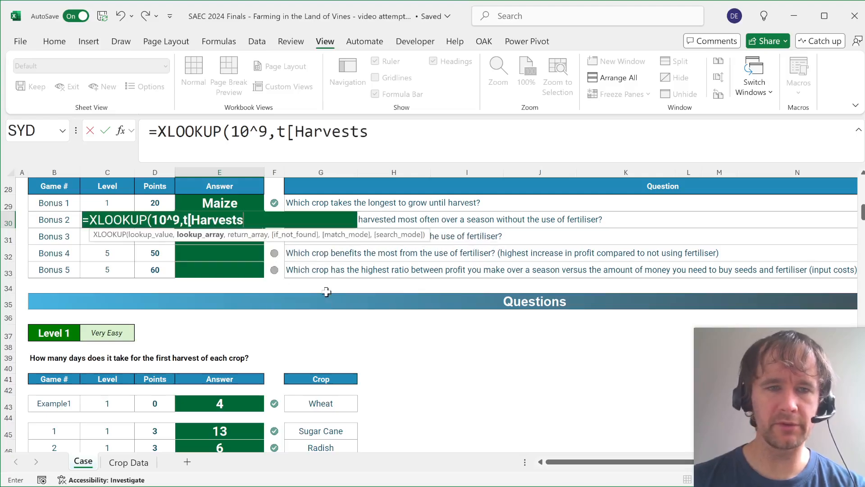
Finish the Bonus 2 formula with t[Crop] as return array and match mode -1, and enter it.
type("],t[c")
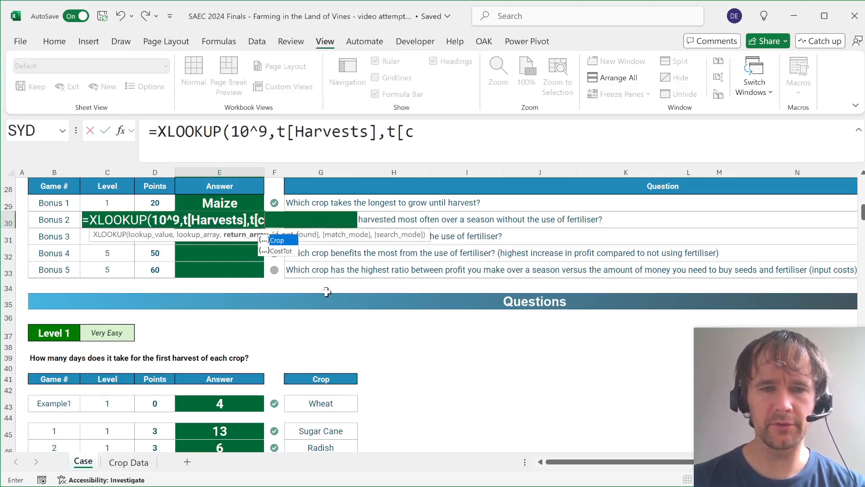
key("Tab")
type("],,-1")
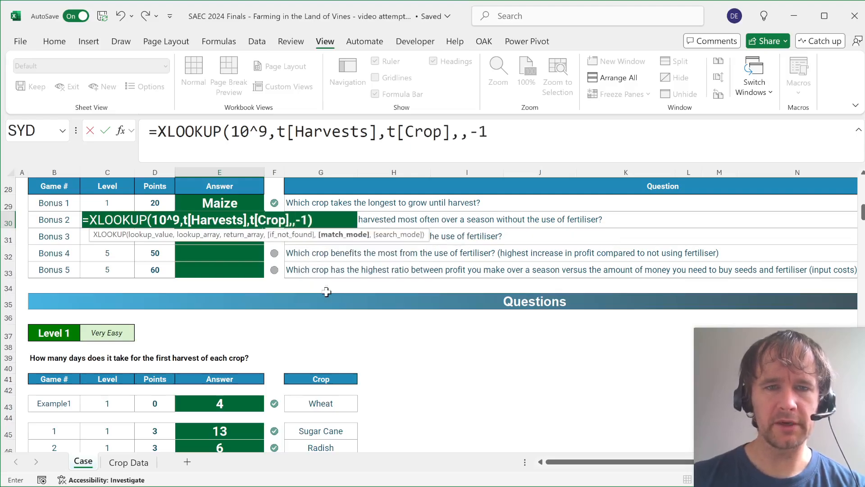
key("Return")
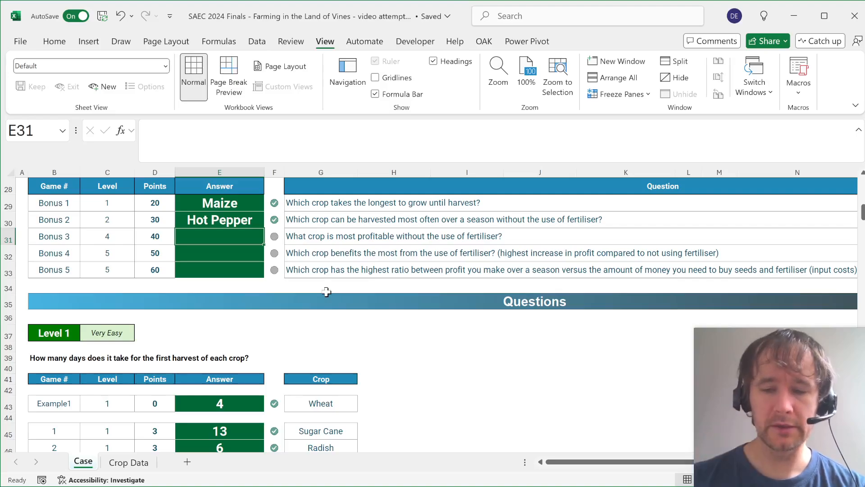
Start an XLOOKUP in the Bonus 3 answer E31 that searches for 10^9 in t[Profit].
type("=xl")
key("Tab")
type("10")
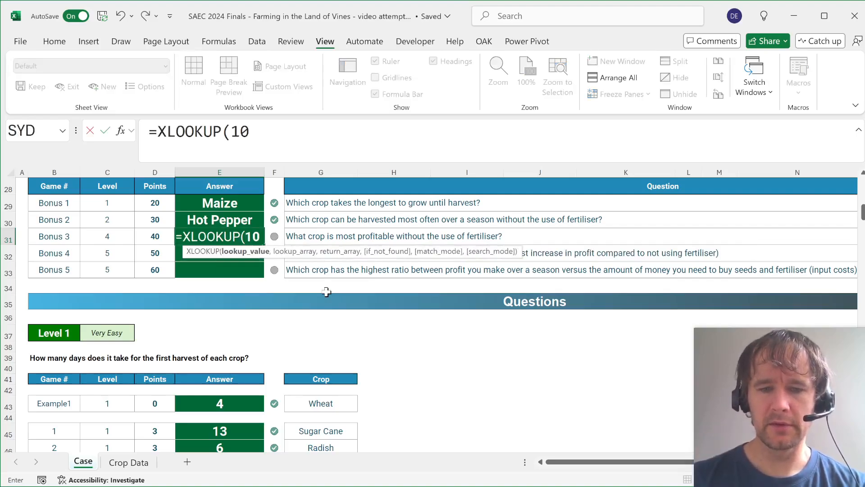
type("^9,t[pr")
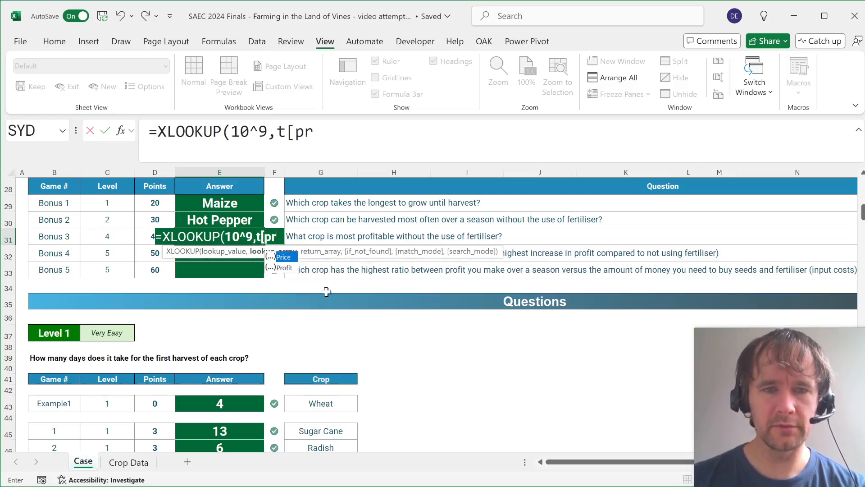
key("Down")
key("Tab")
Finish the Bonus 3 formula with t[Crop] as return array and match mode -1, and enter it.
type("],tc")
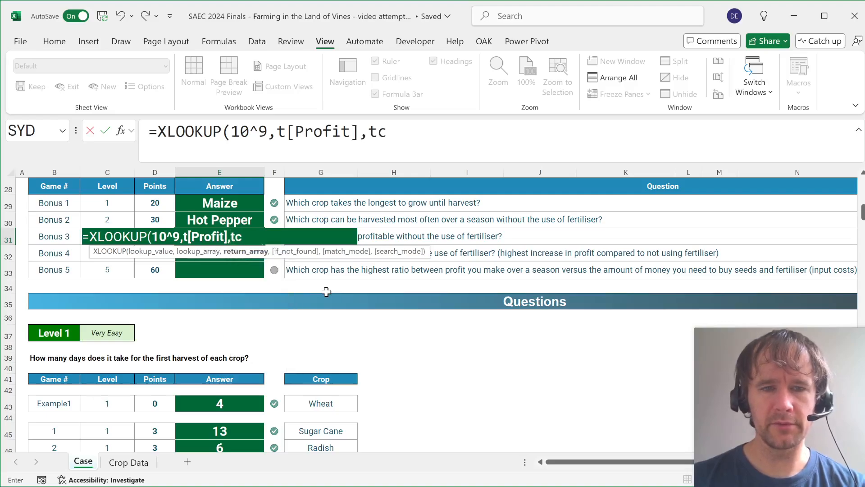
key("BackSpace")
type("[c")
key("Tab")
type("],,")
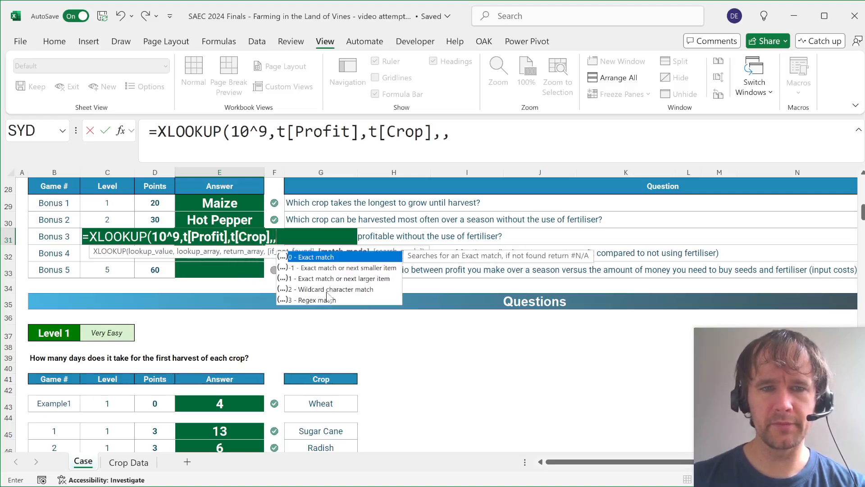
type("-1)")
key("Return")
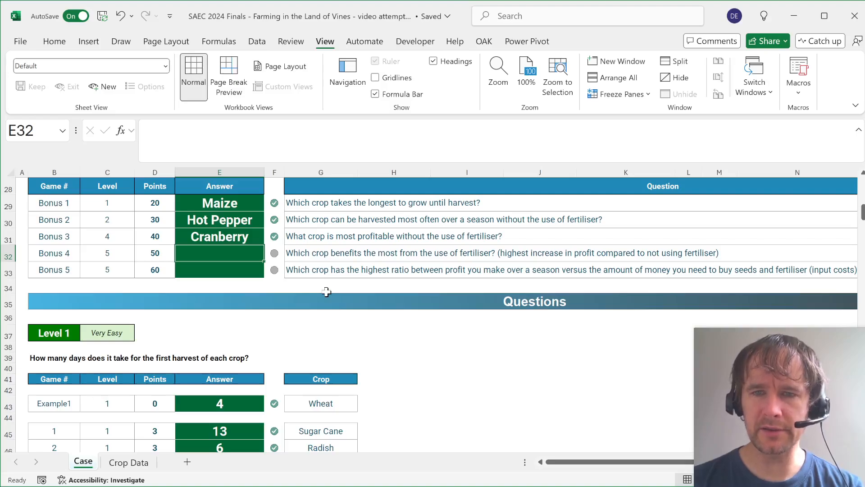
Insert a column headed F_Inc before the Extra inc column in the Crop Data table.
key("ctrl+Page_Down")
key("Up")
key("ctrl+Up")
key("ctrl+Up")
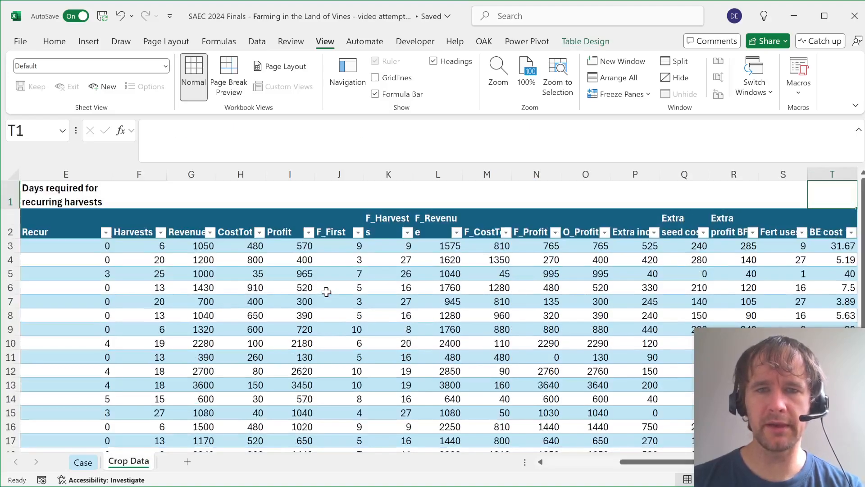
key("Down")
key("Right")
key("Left")
key("Left")
key("Left")
key("Left")
key("Left")
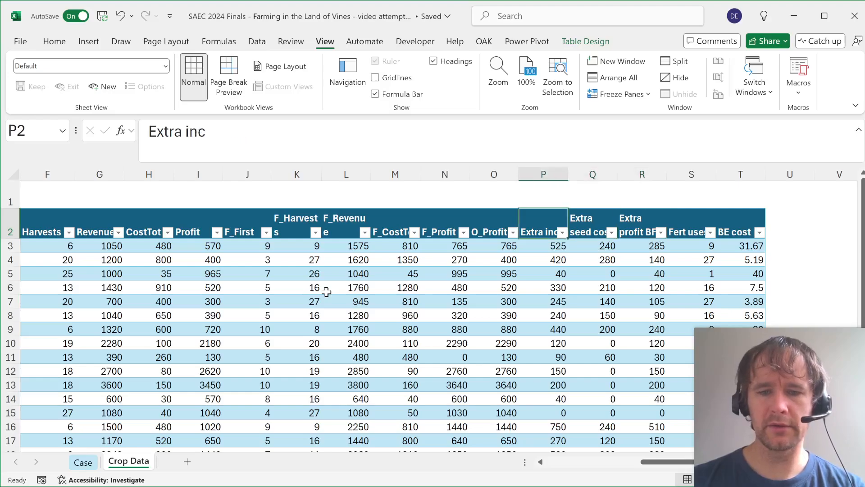
key("ctrl+shift+plus")
type("F_")
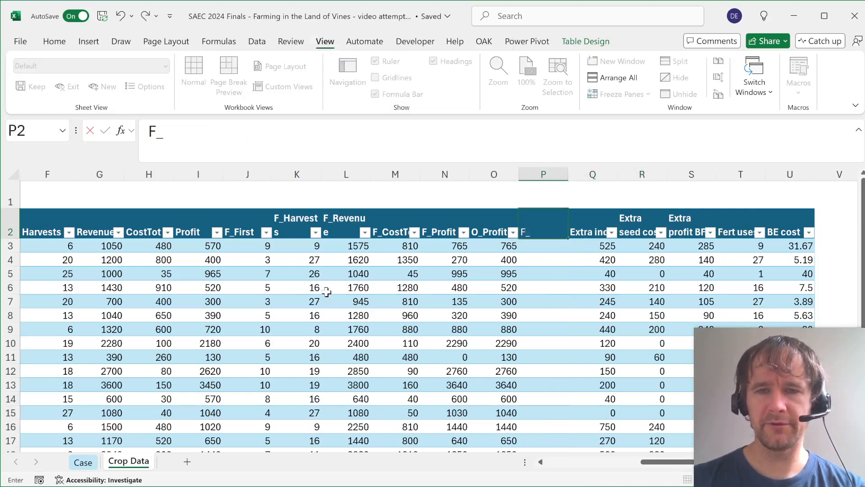
type("Inc")
key("Return")
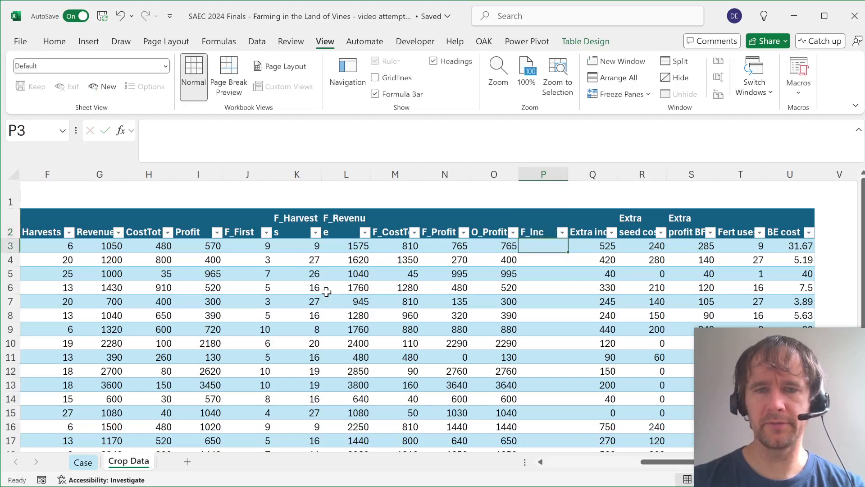
Delete the empty F_Inc column from the Crop Data table and return to the Case sheet.
type("=")
key("Escape")
key("ctrl+shift+Down")
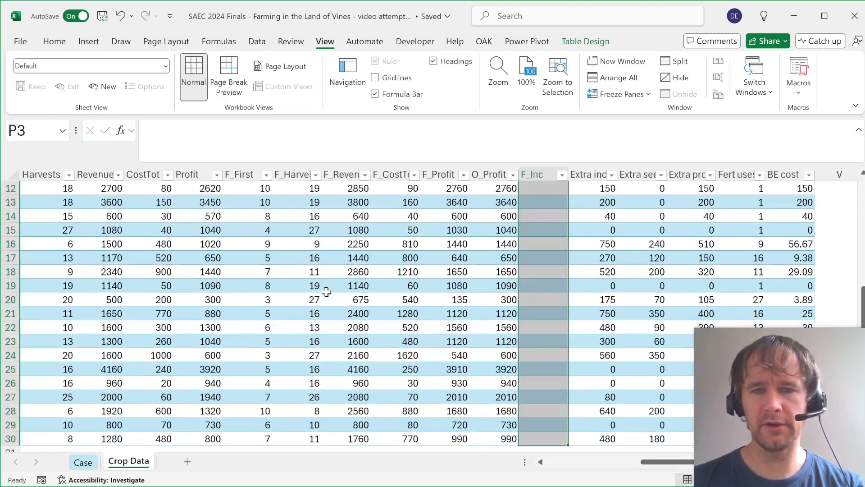
key("ctrl+BackSpace")
key("alt")
key("e")
key("d")
key("Left")
key("ctrl+Page_Up")
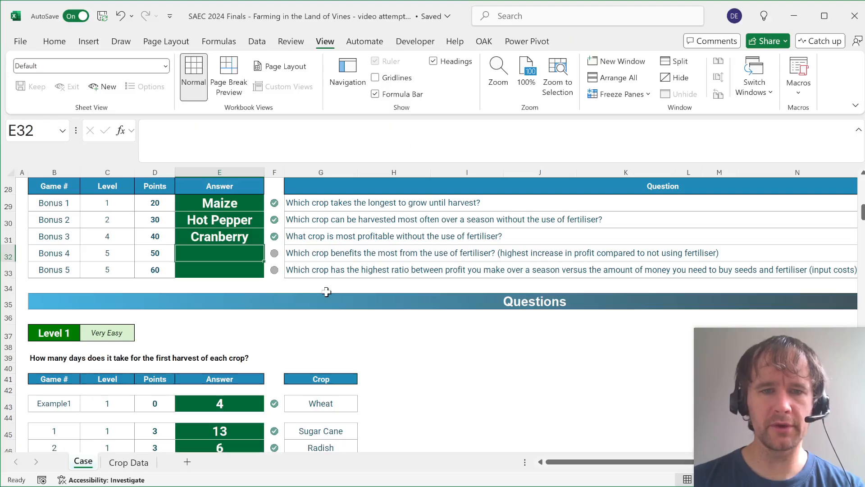
Start an XLOOKUP in the Bonus 4 answer E32 that searches for 10^9 in t[F_Profit]-t[Profit].
type("=xl")
key("Tab")
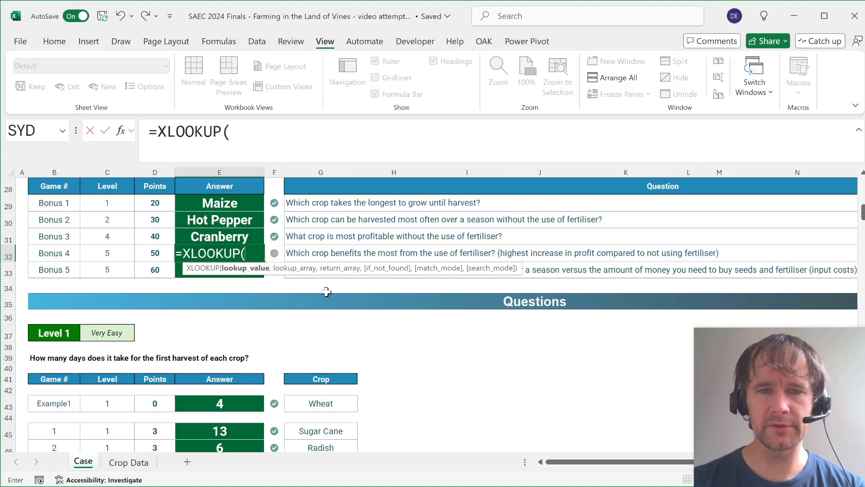
type("10^9,")
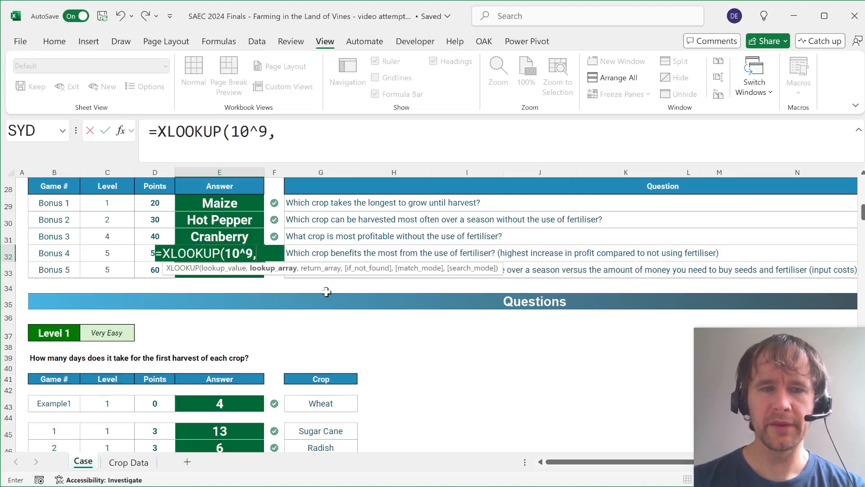
type("t[")
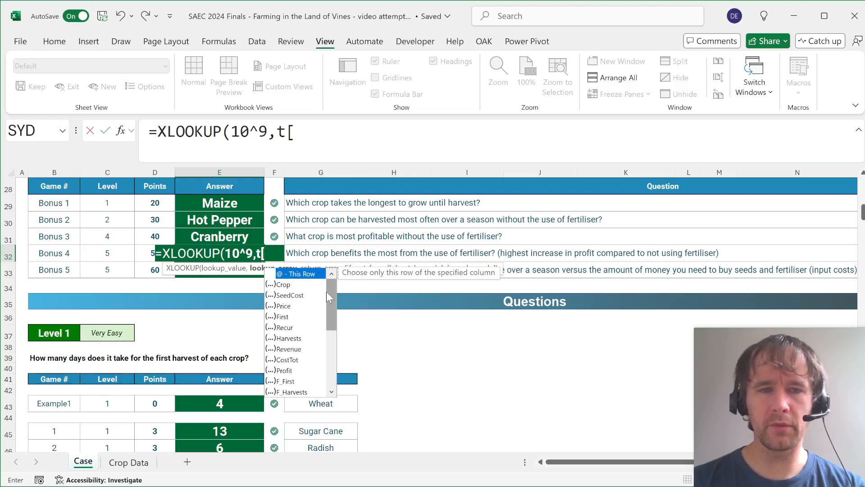
type("f_")
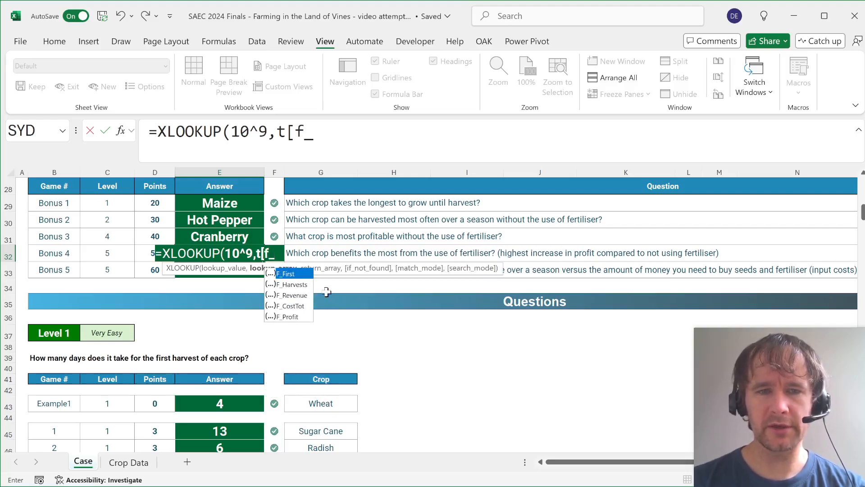
type("p")
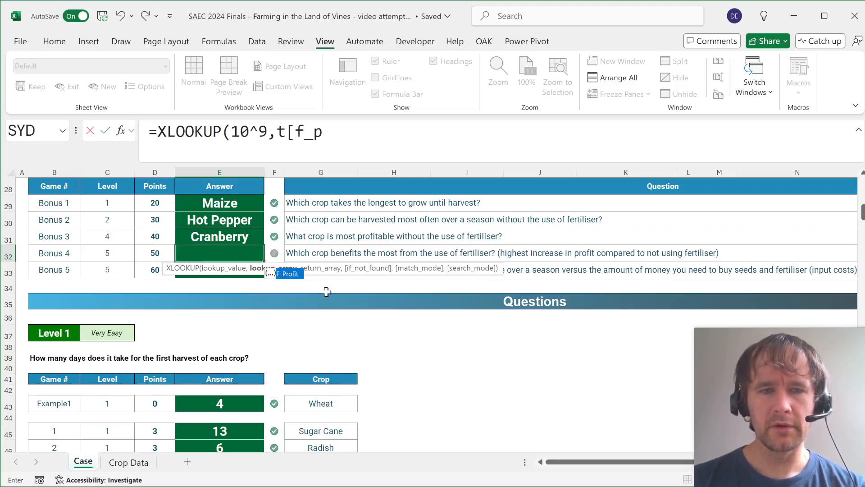
key("Tab")
type("]-t[")
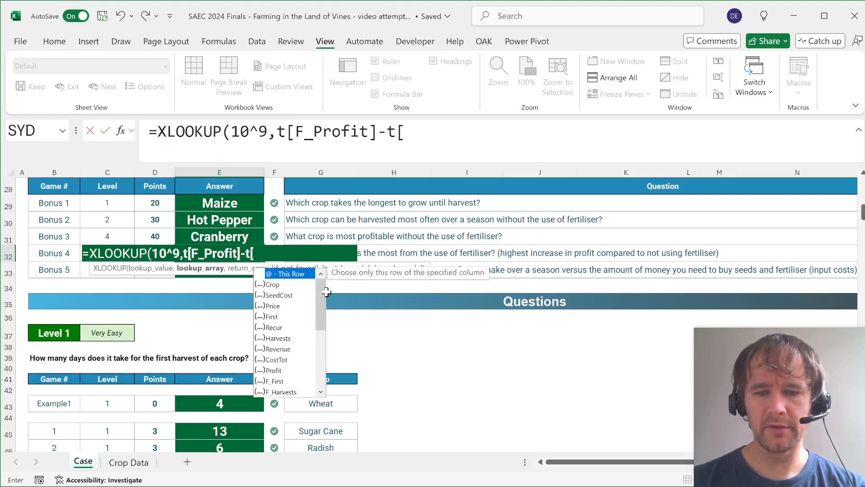
type("pro")
key("Tab")
type("]")
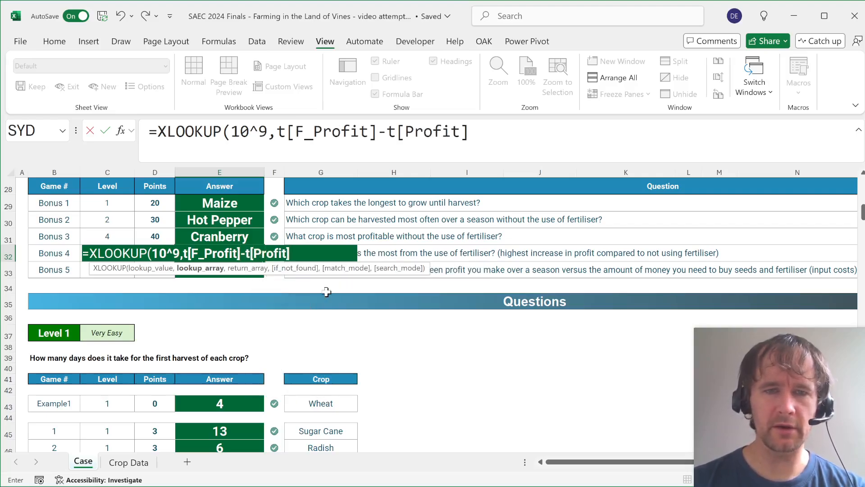
Finish the Bonus 4 formula with t[Crop] as return array and match mode -1, and enter it.
type(",")
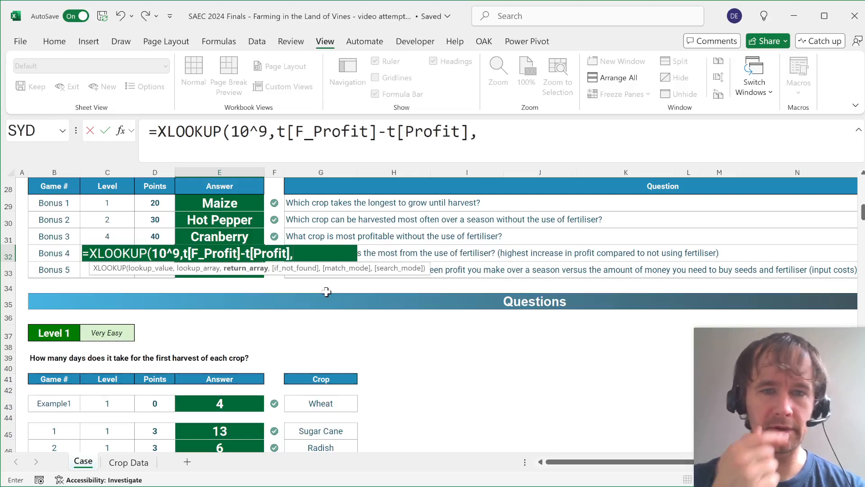
type("t[c")
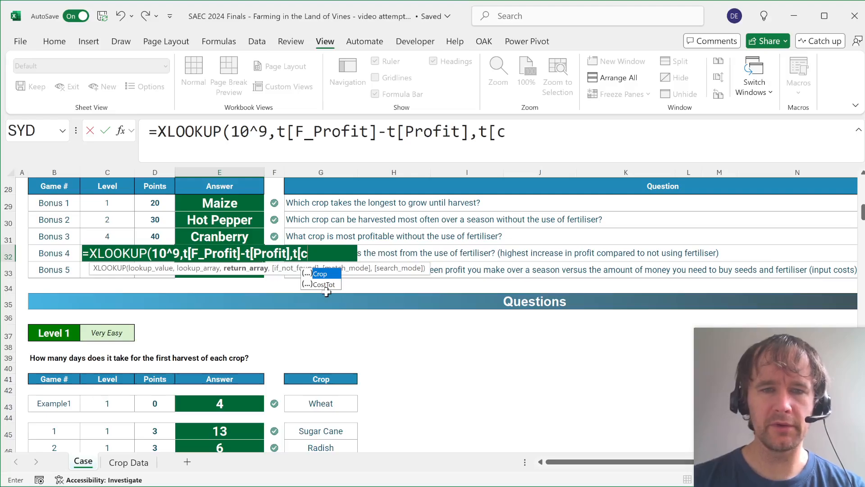
key("Tab")
type("],")
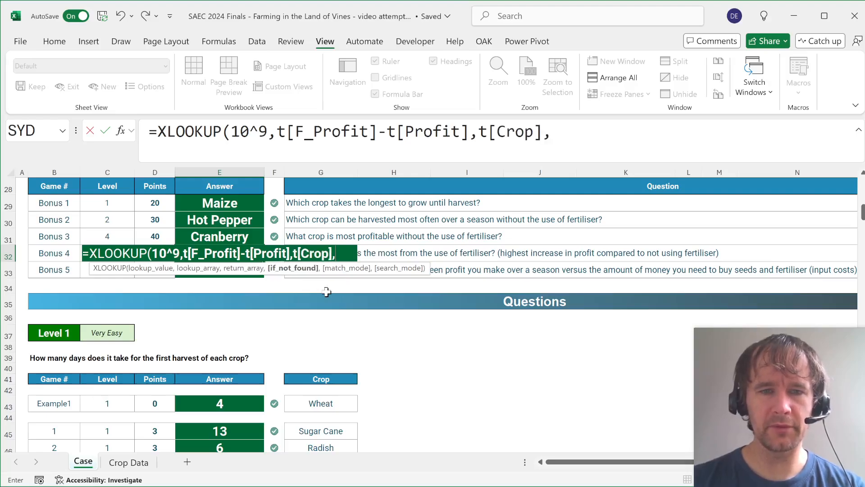
type(",-1)")
key("Return")
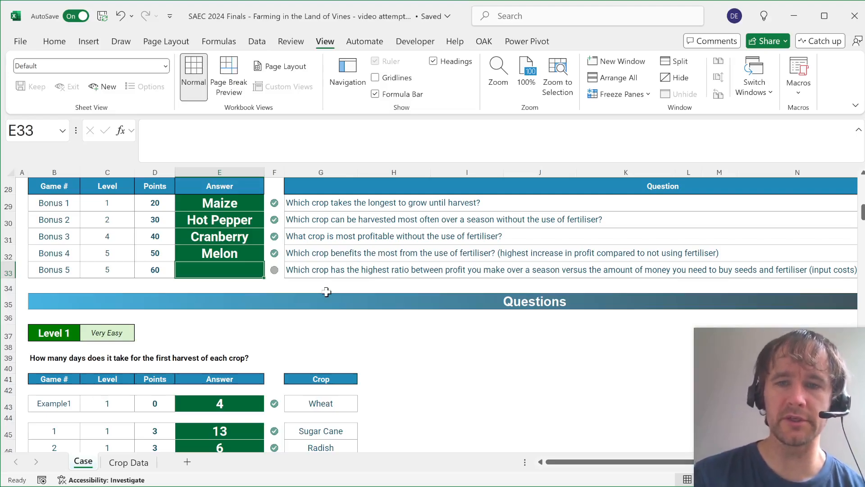
Read the Bonus 5 question and add a column headed B5 ratio at the end of the Crop Data table.
scroll(327, 292, "right", 4)
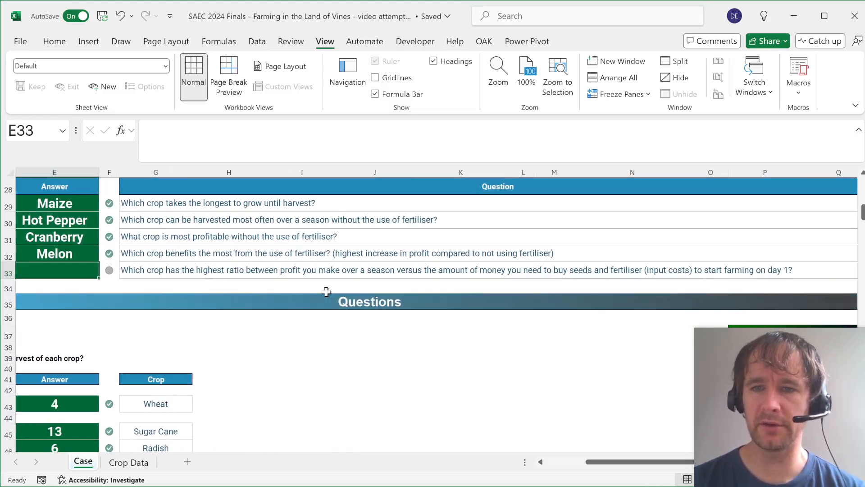
scroll(326, 292, "left", 4)
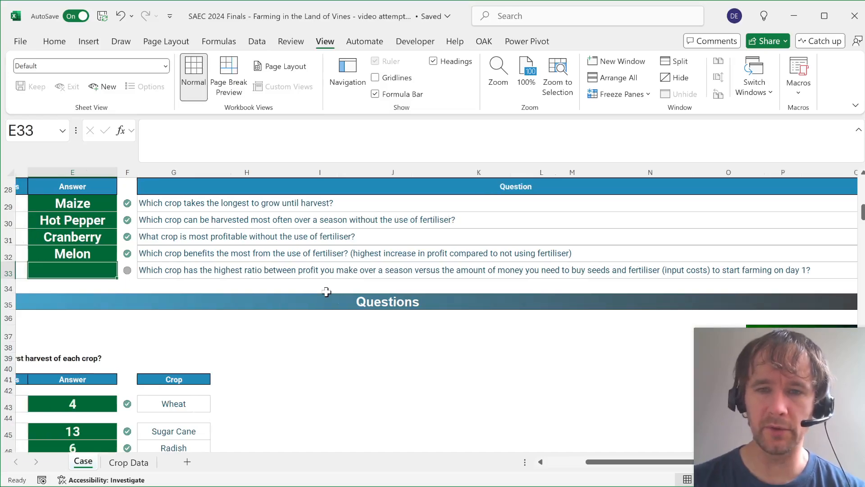
key("ctrl+Page_Down")
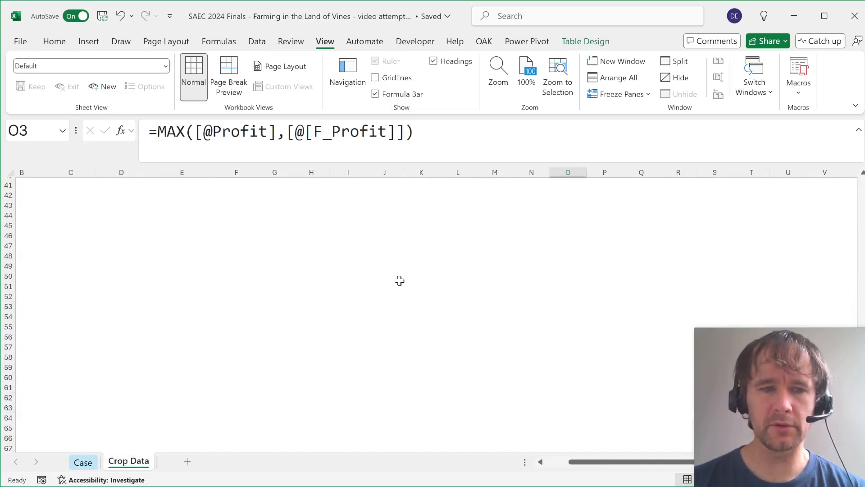
key("Up")
key("Up")
key("Down")
key("Right")
key("Right")
key("Right")
key("Right")
key("Right")
key("Right")
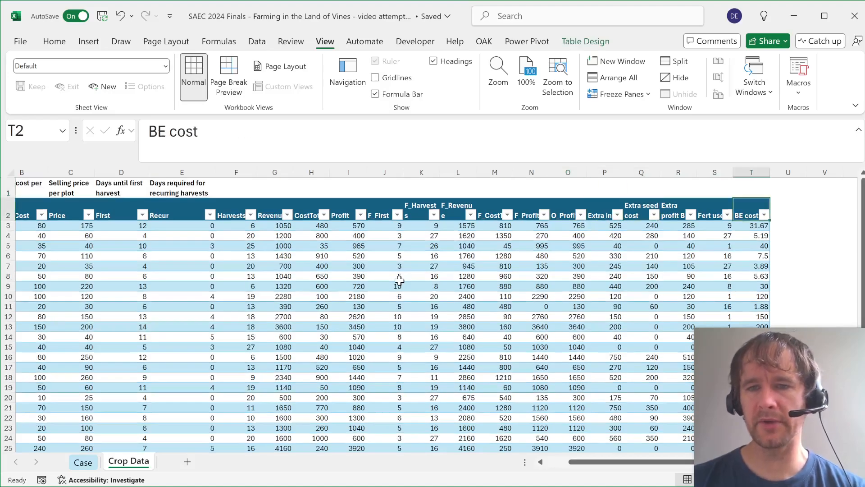
scroll(399, 280, "right", 3)
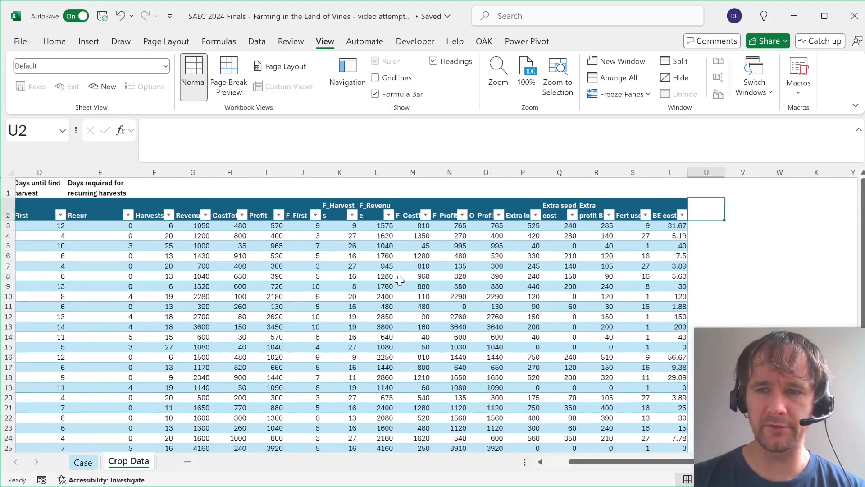
type("B5 ratio")
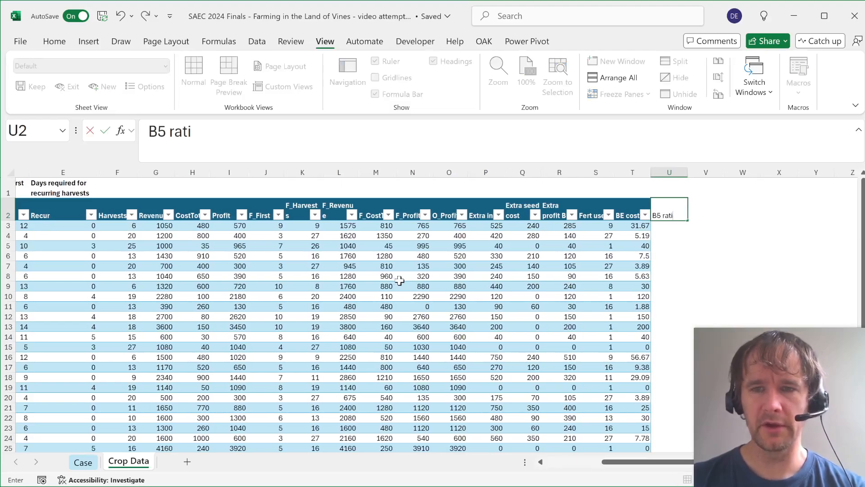
key("Return")
Insert a column headed Day 1 costs before the B5 ratio column in the Crop Data table.
key("alt+i")
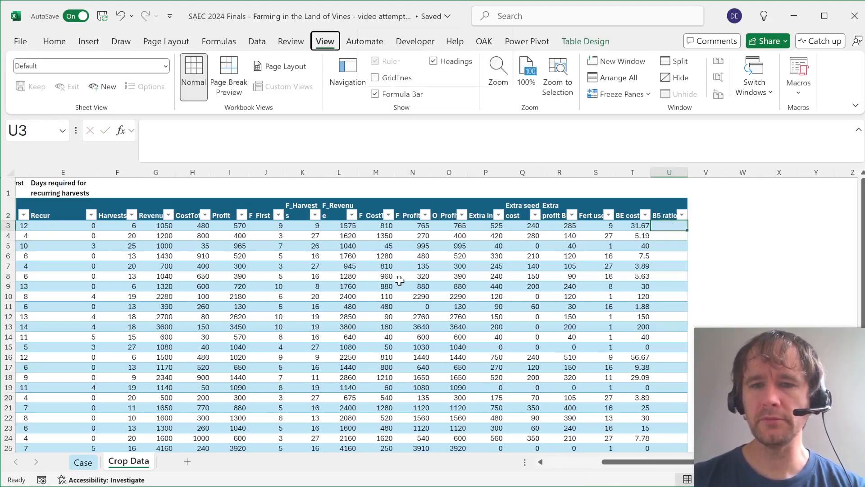
key("c")
key("Up")
type("Day 1 costs")
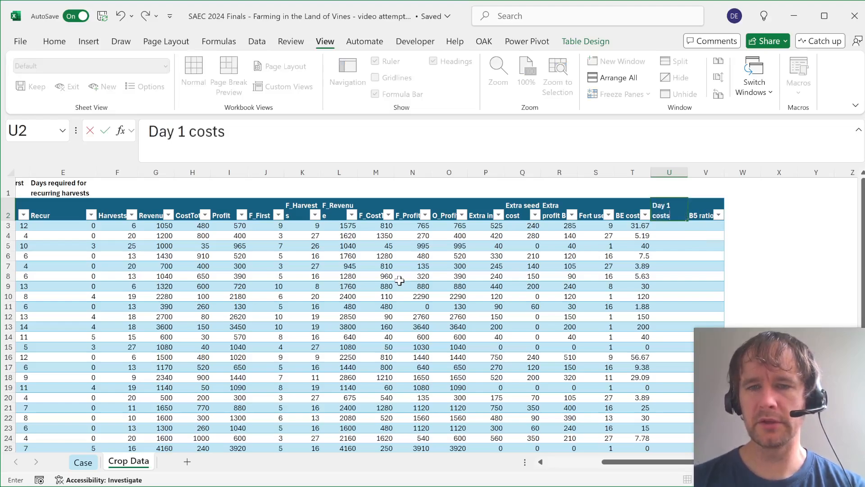
key("Return")
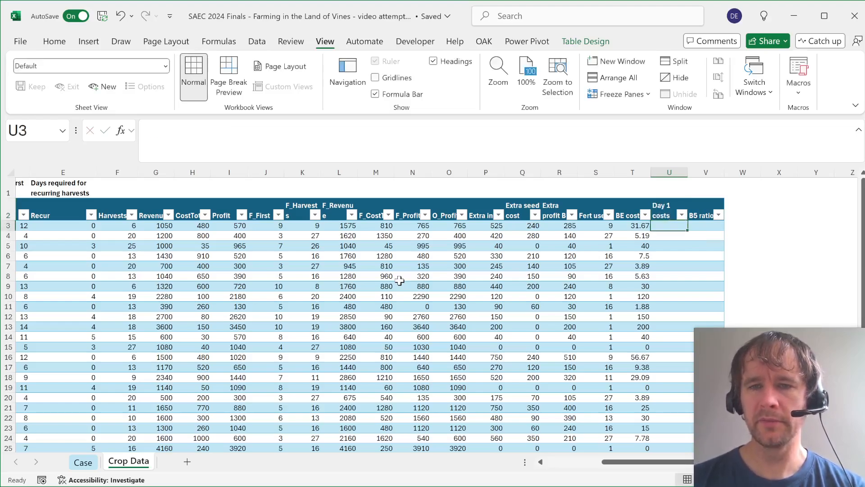
type("=IF(")
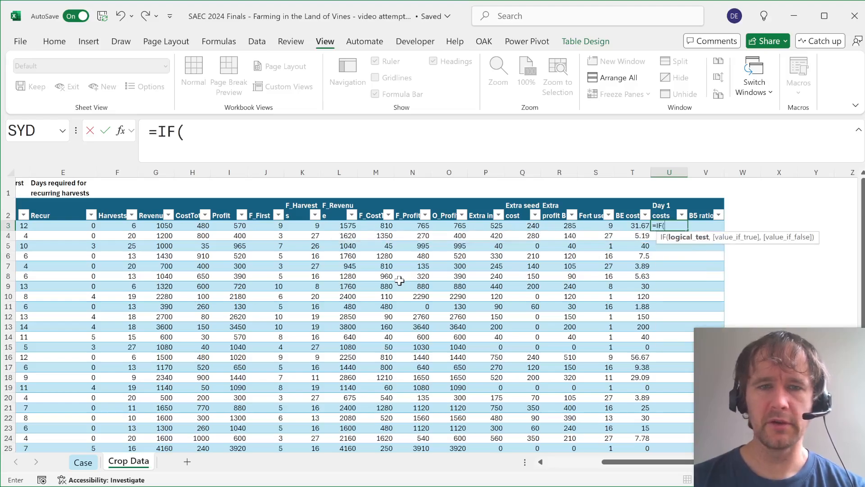
left_click(411, 227)
type(">")
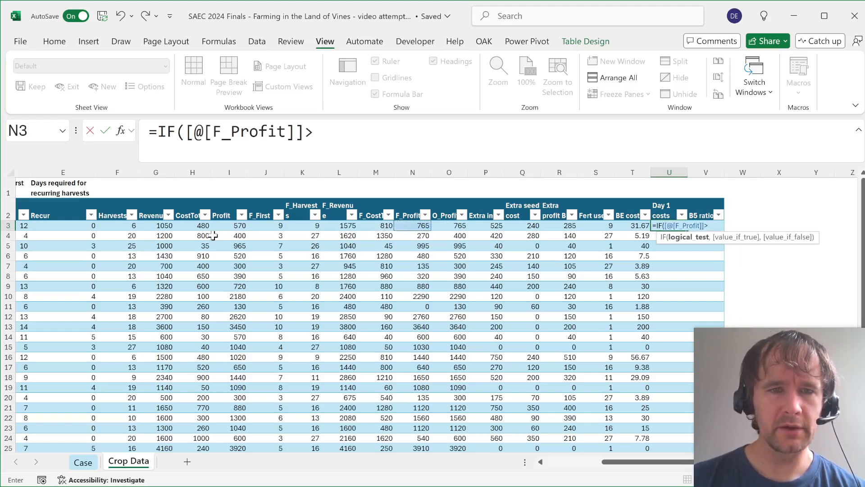
left_click(229, 226)
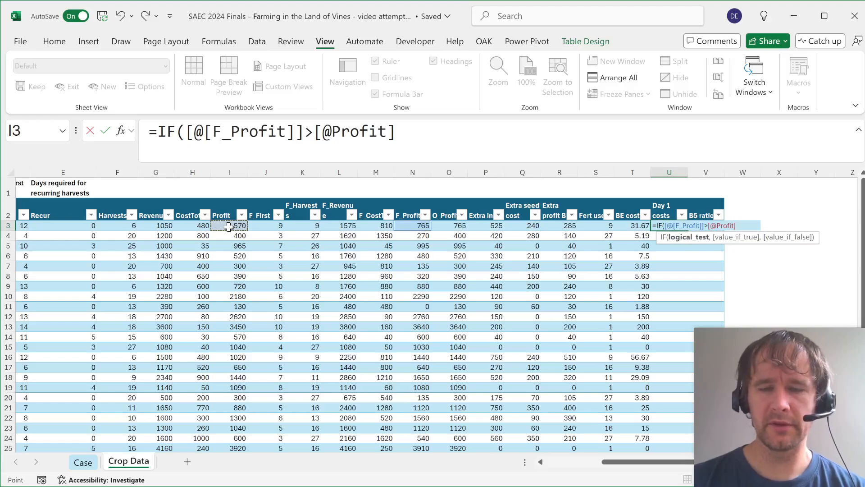
type(",")
scroll(229, 227, "left", 5)
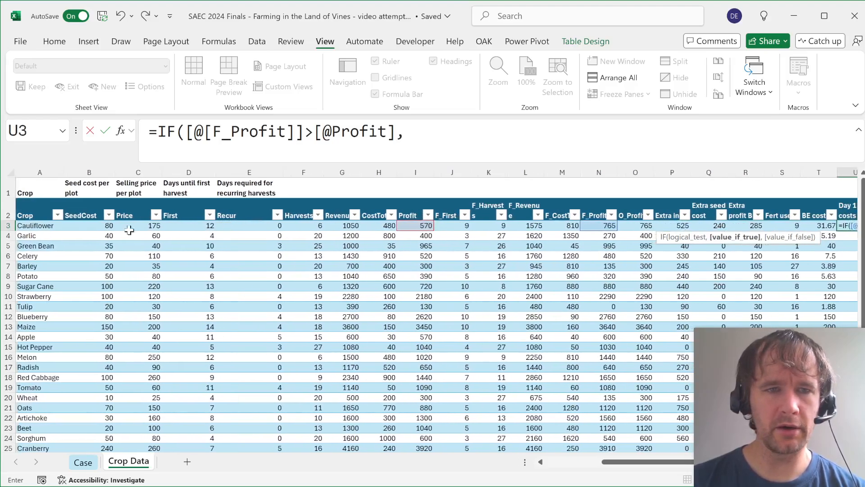
left_click(84, 225)
type("+10,")
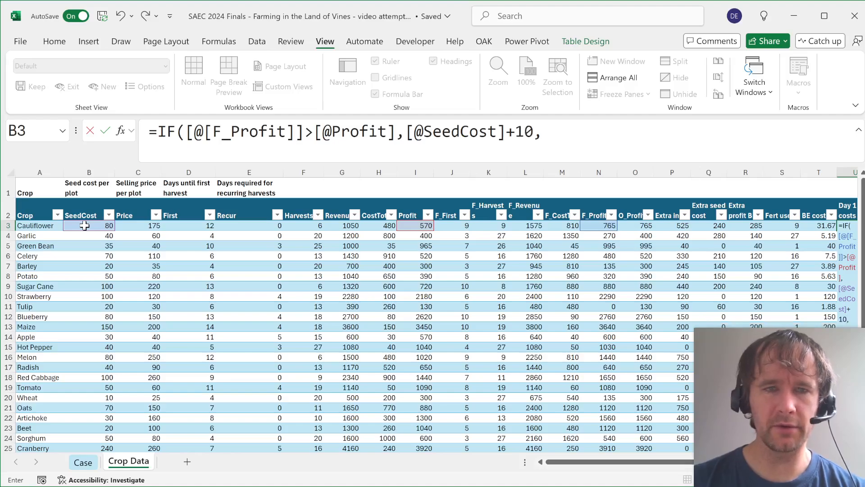
left_click(84, 225)
type(")")
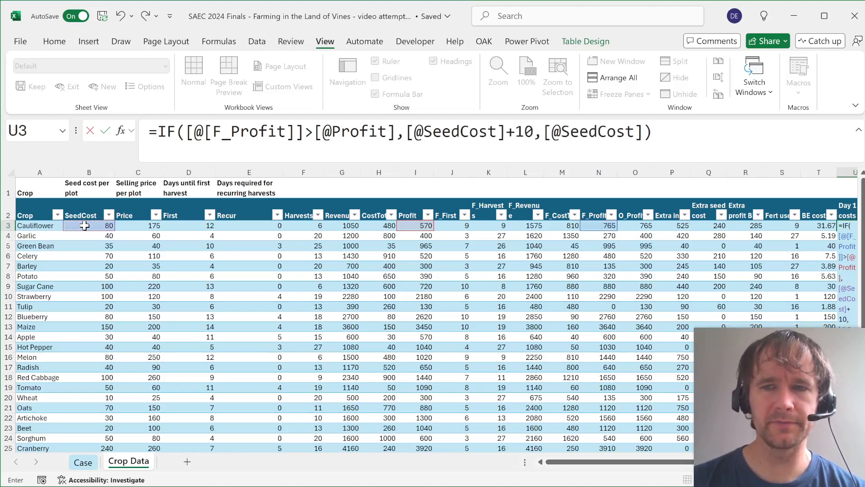
key("Return")
Fill the B5 ratio column with the formula =[@[O_Profit]]/[@[Day 1 costs]].
key("Up")
key("Right")
type("=")
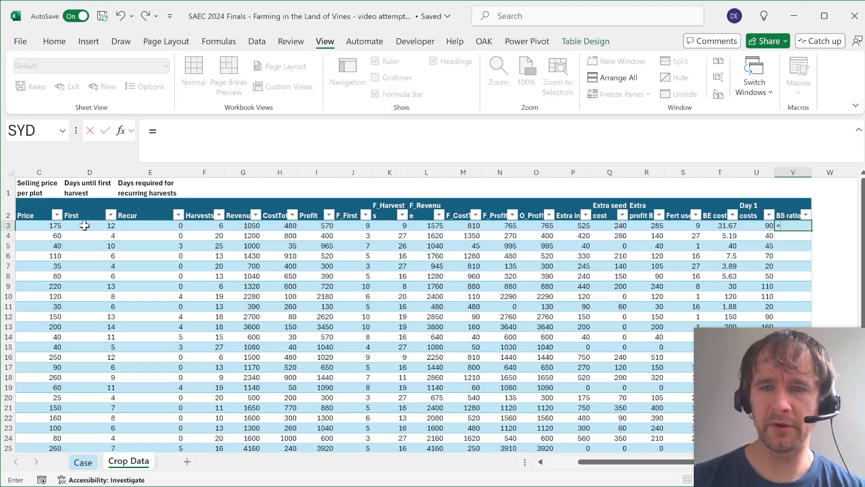
key("Left")
key("Left")
key("Left")
key("Left")
key("Left")
key("Left")
key("Left")
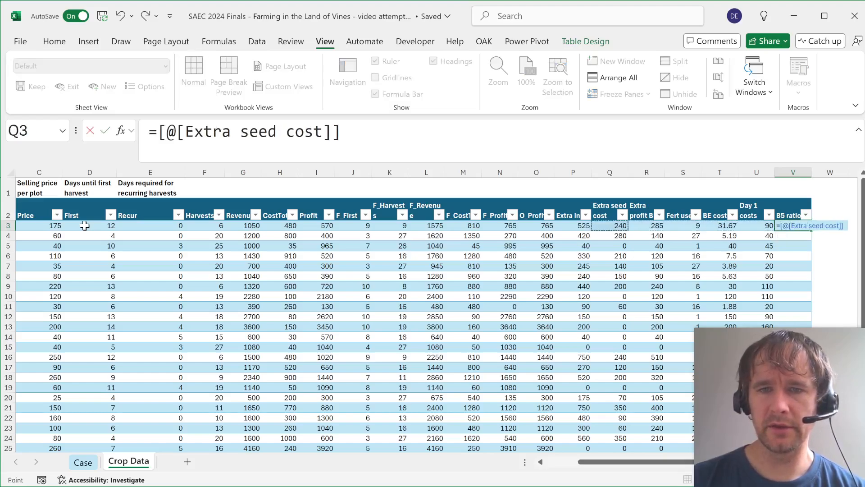
type("/")
key("Left")
key("Return")
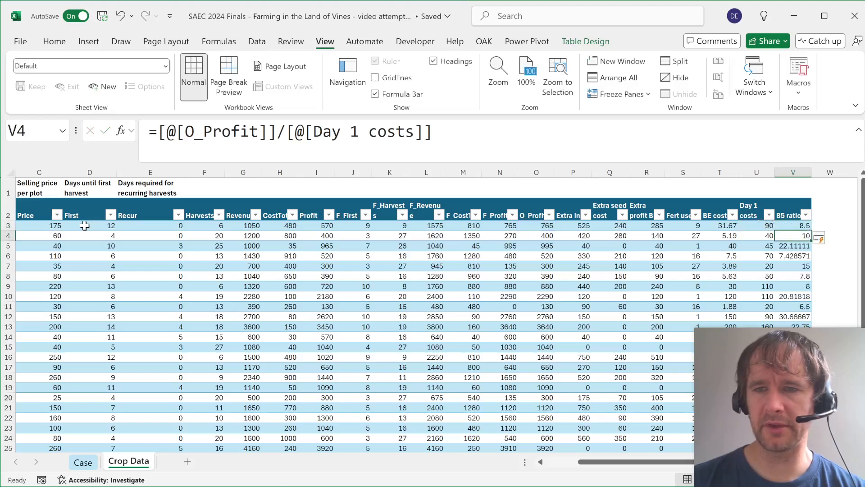
Format the B5 ratio values as numbers with two decimal places.
key("Up")
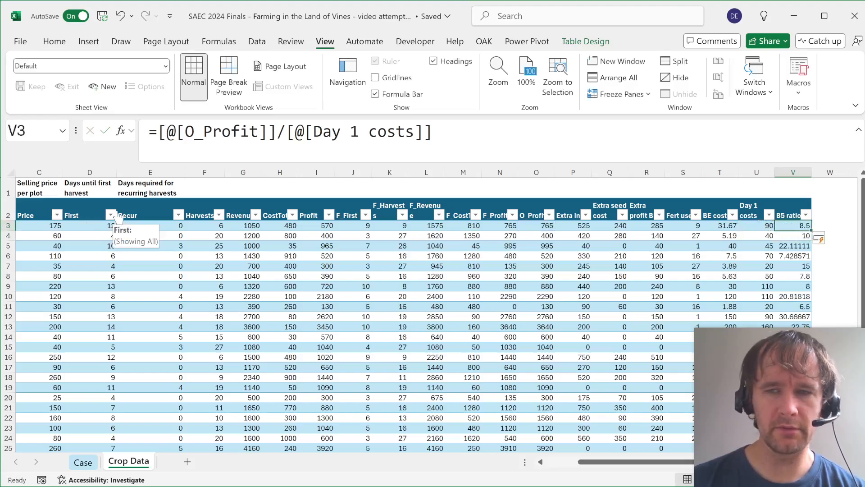
key("ctrl+shift+Down")
key("ctrl+shift+1")
key("Up")
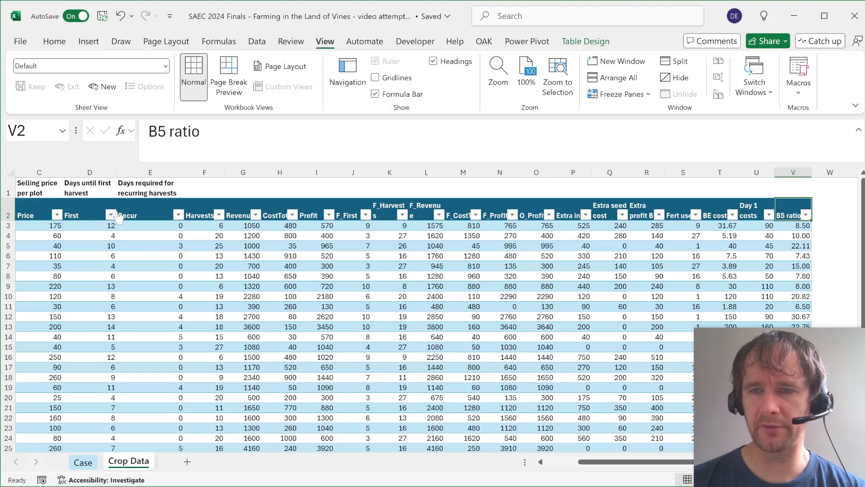
key("Down")
Start an XLOOKUP in the Bonus 5 answer E33 on the Case sheet that searches for 10^9 in table t.
key("ctrl+Page_Up")
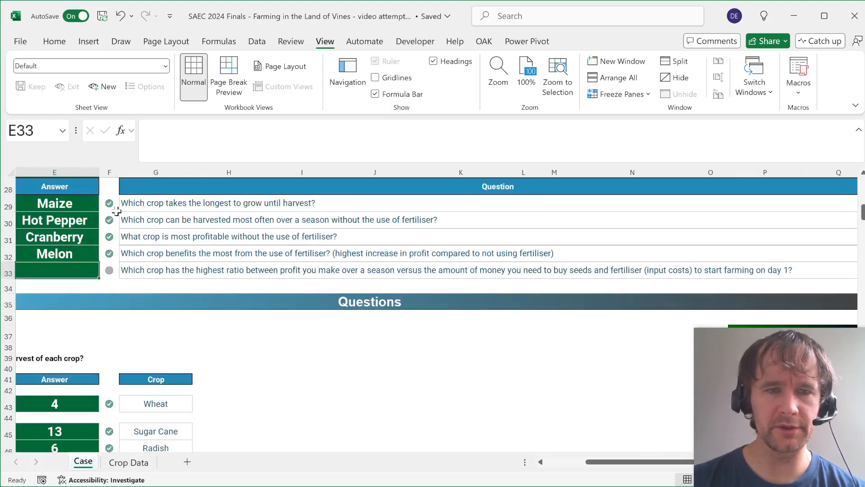
type("=xl")
key("Tab")
type("10")
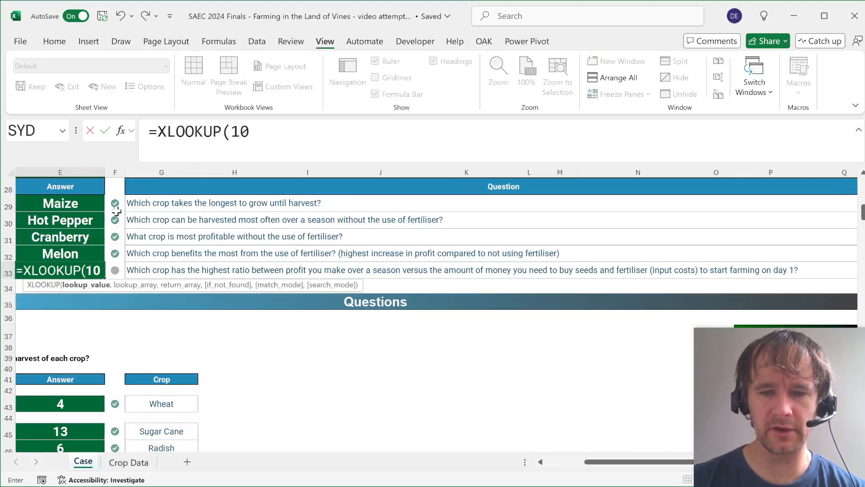
type("^9,")
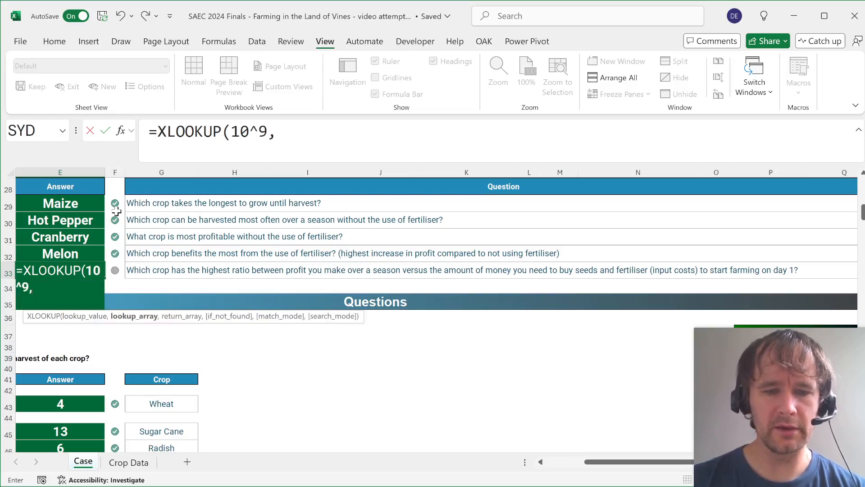
type("t[")
key("Return")
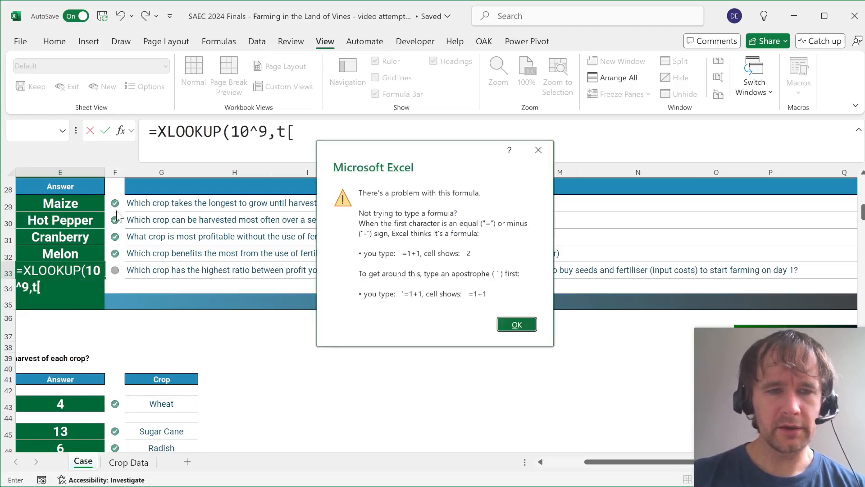
key("Return")
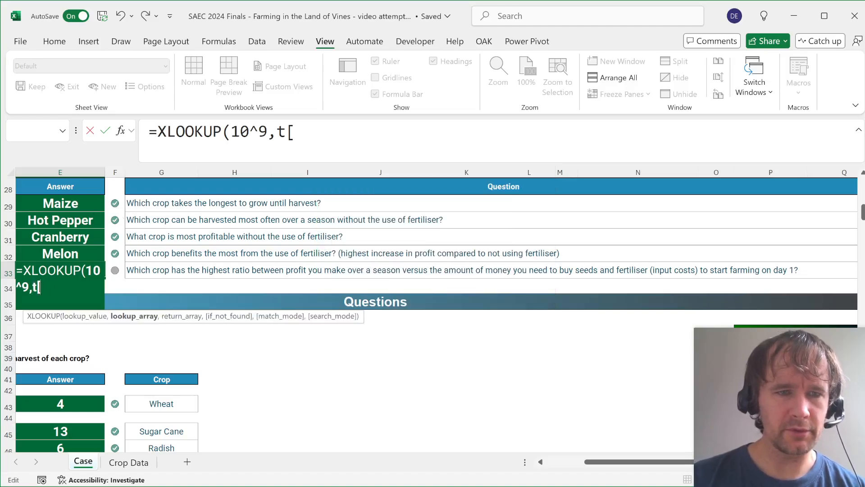
Choose the B5 ratio column of table t as the lookup array of the Bonus 5 formula.
key("BackSpace")
type("[")
key("Down")
key("Down")
key("Down")
key("Down")
key("Down")
key("Down")
key("Down")
key("Down")
key("Down")
key("Down")
key("Down")
key("Down")
key("Down")
key("Down")
key("Down")
key("Down")
key("Down")
key("Down")
key("Down")
key("Down")
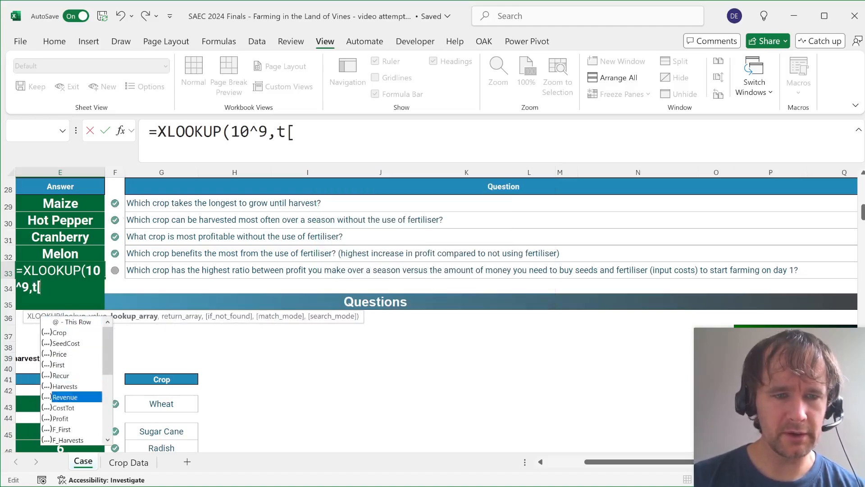
key("Down")
key("Down")
key("Down")
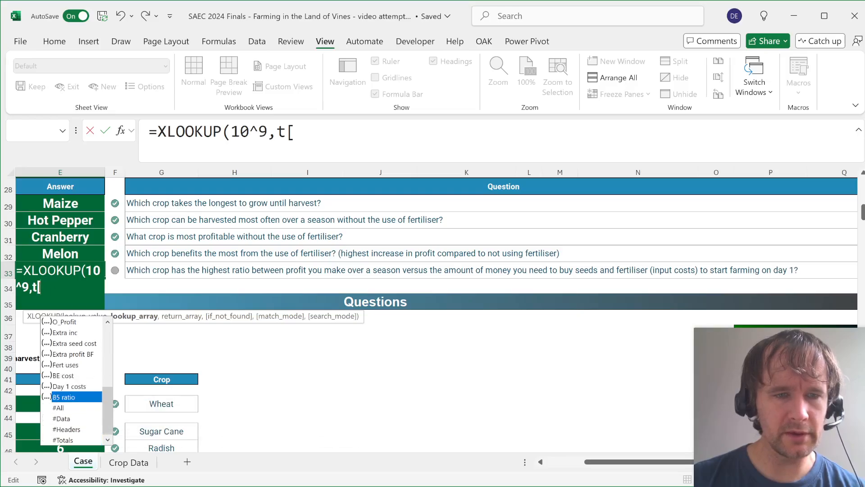
key("Tab")
Finish the Bonus 5 formula with t[Crop] as return array and match mode -1, and enter it.
type("],t[c")
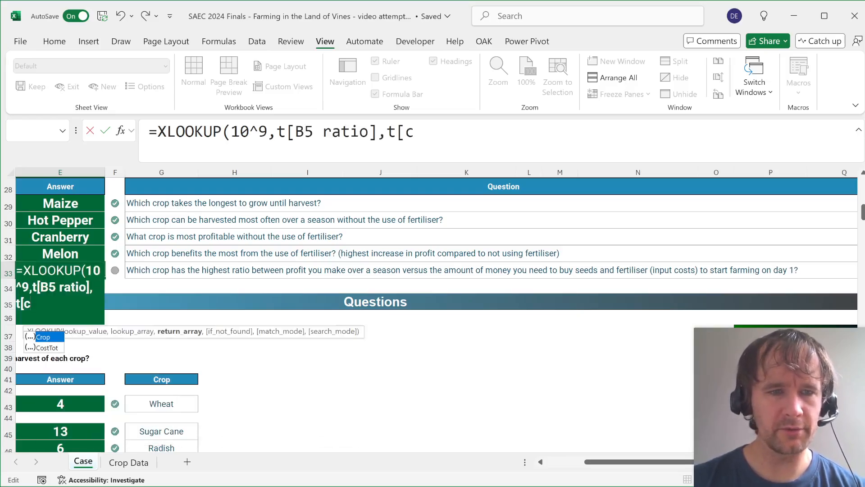
key("Tab")
type("],,-1)")
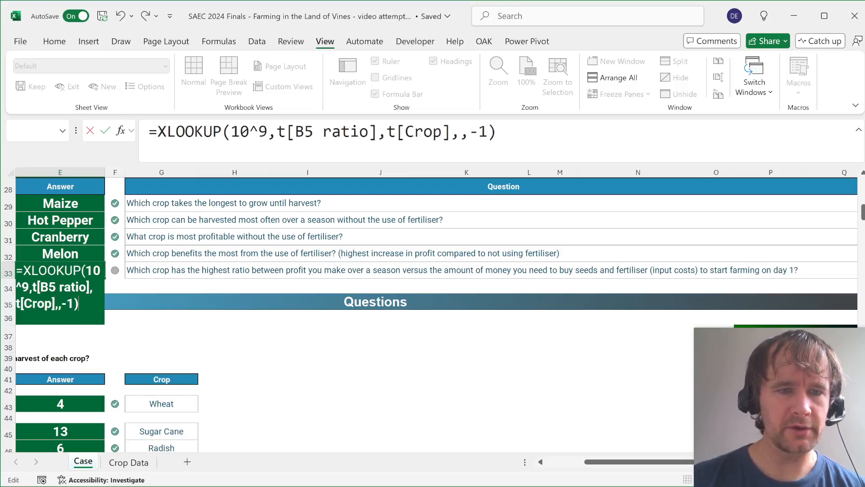
key("Return")
key("Home")
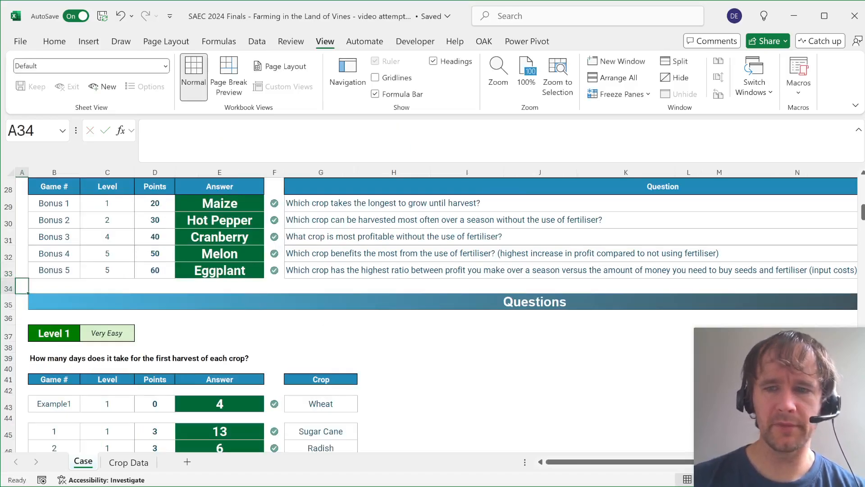
Find the Level 7 section of the Case sheet and select its description rows 238 to 243 for reading.
scroll(345, 368, "down", 9)
scroll(345, 369, "down", 20)
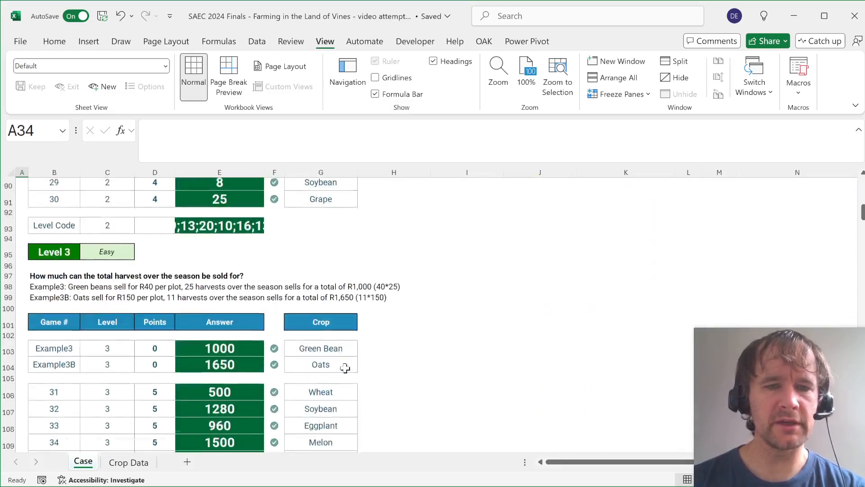
scroll(345, 369, "down", 19)
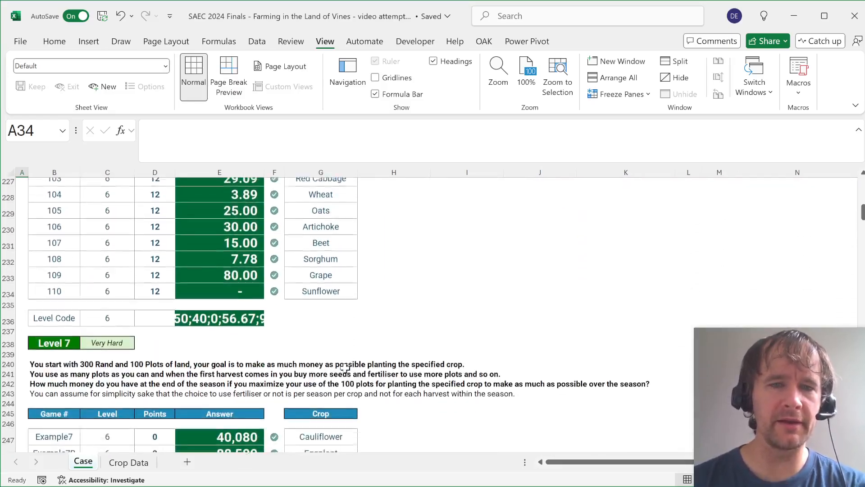
scroll(345, 368, "up", 10)
scroll(344, 368, "up", 3)
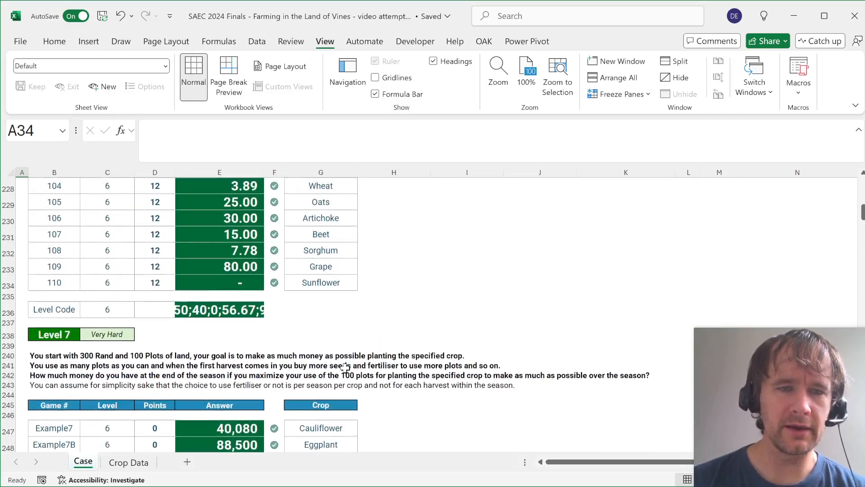
scroll(345, 369, "down", 1)
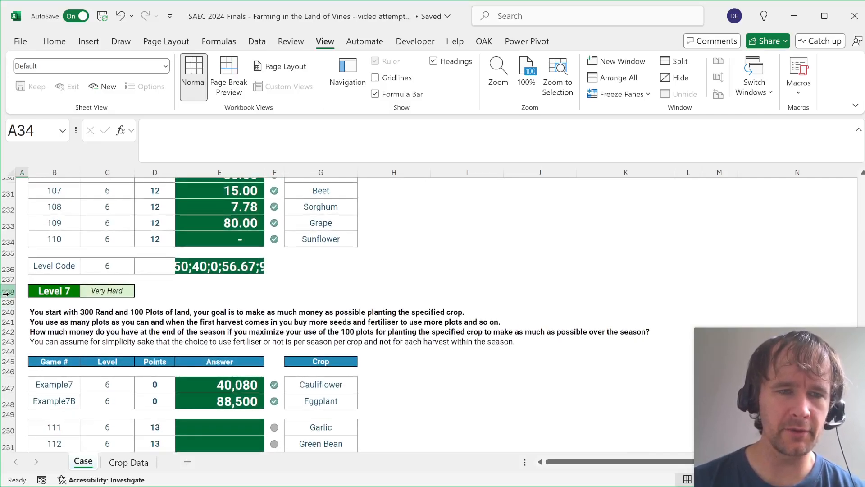
left_click_drag(5, 294, 2, 341)
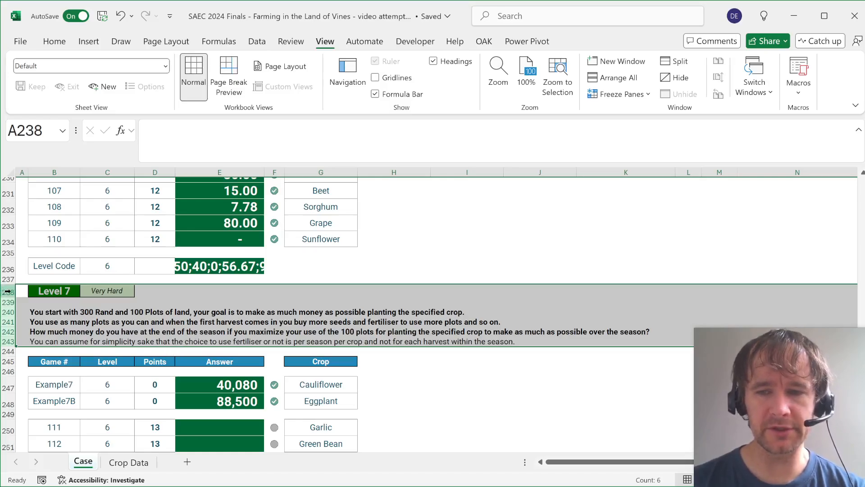
Read the Level 7 task description and the row 243 note on the fertiliser assumption.
scroll(198, 292, "down", 2)
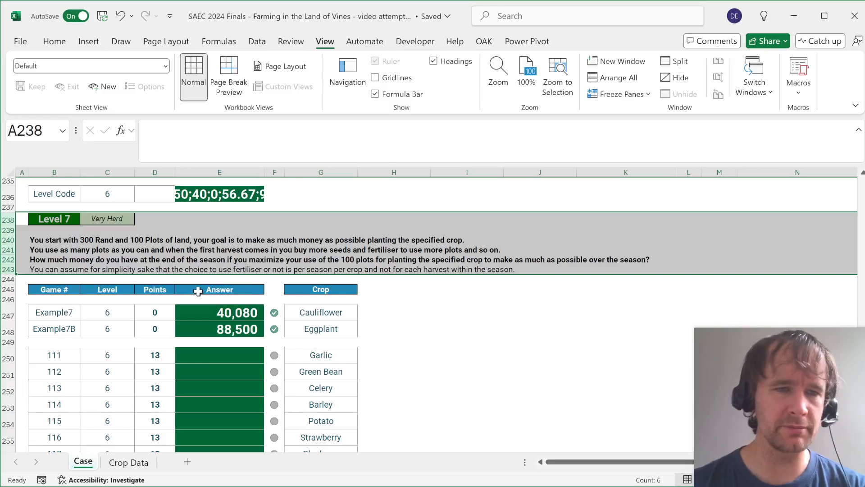
left_click(45, 243)
left_click(154, 243)
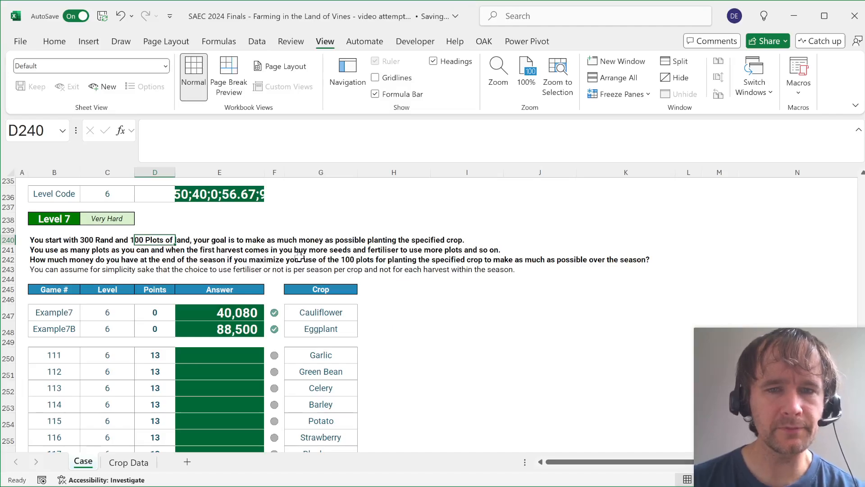
scroll(299, 257, "down", 1)
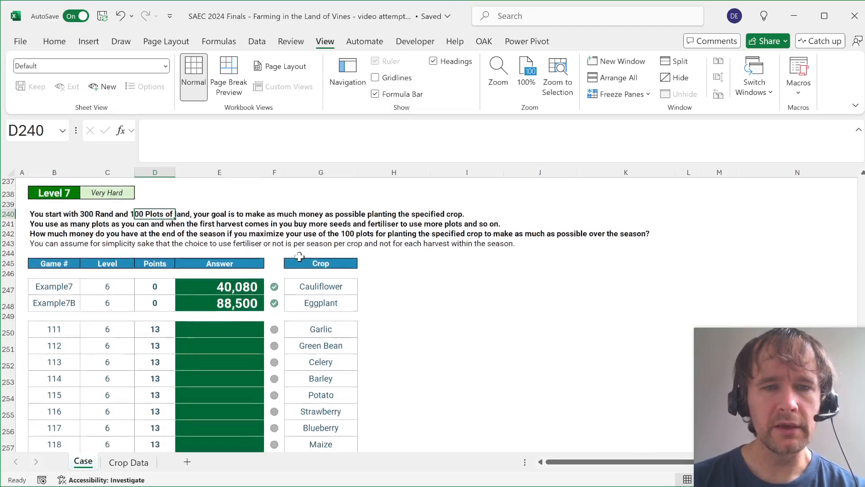
left_click(9, 242)
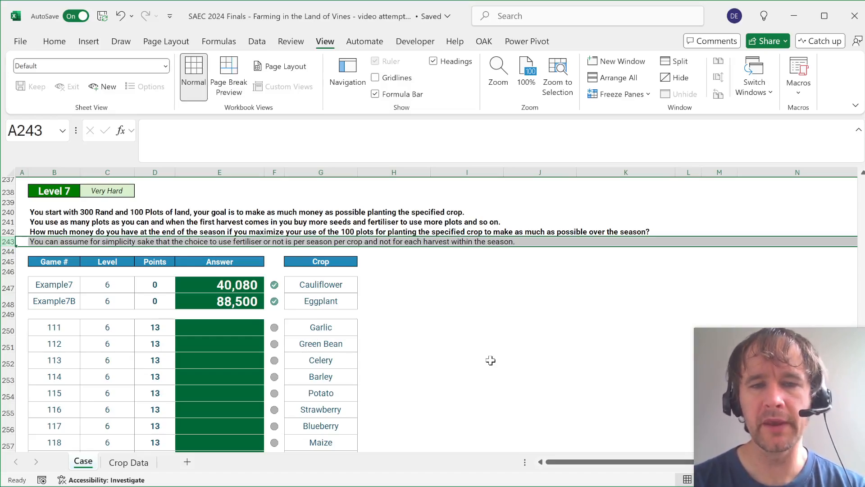
Enter the header Money in I245, beside the Level 7 crop list.
left_click(464, 265)
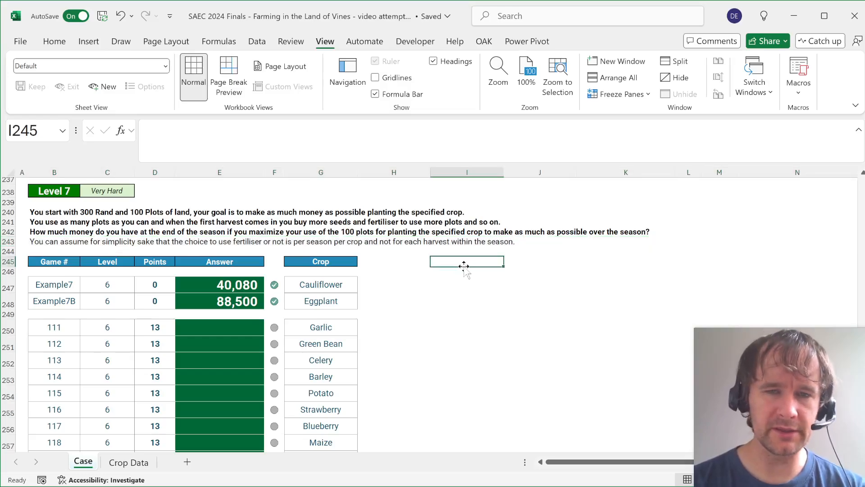
key("Left")
key("Right")
type("Money")
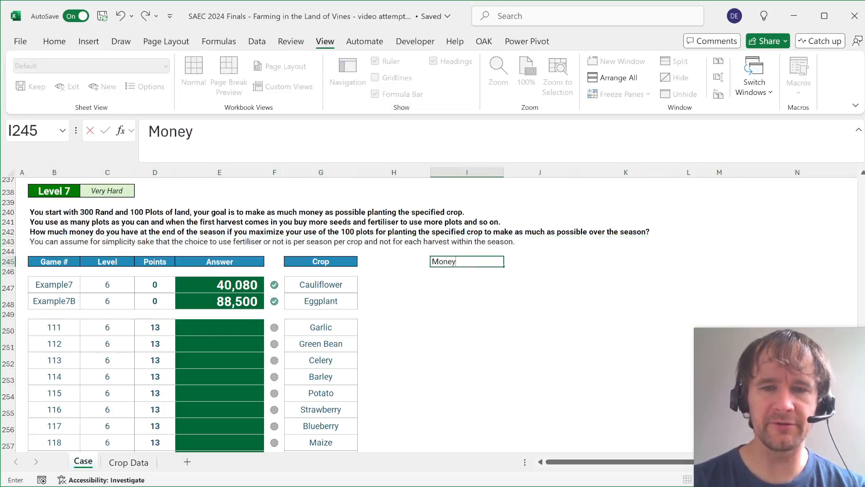
key("Right")
key("Left")
key("Left")
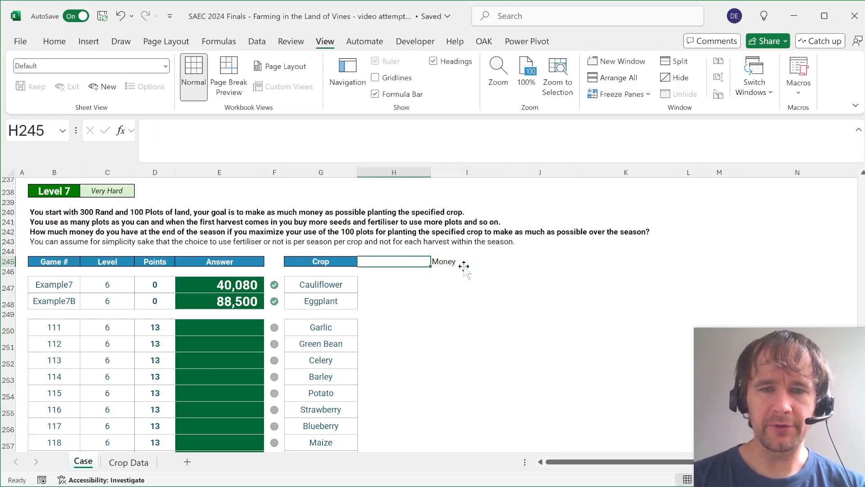
Move the Money header to J245 and enter the header Day in I245.
key("Right")
key("ctrl+c")
key("Right")
key("ctrl+v")
key("Left")
key("Left")
key("Left")
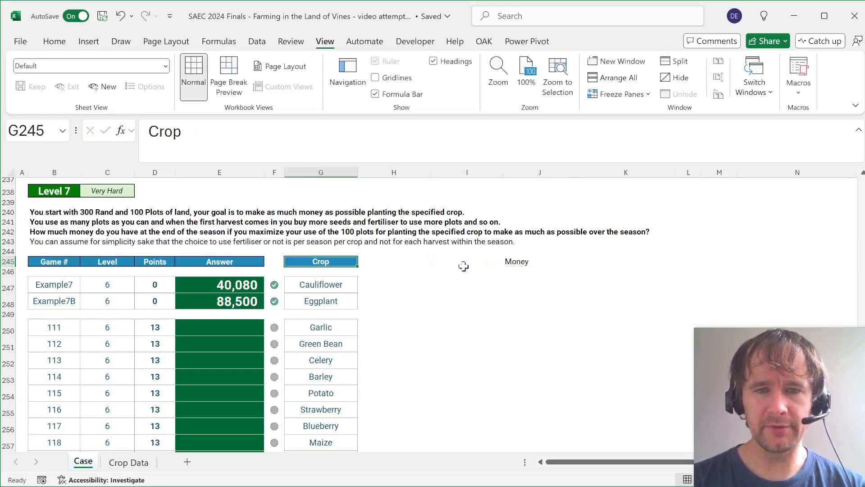
left_click(463, 266)
type("Day")
key("Return")
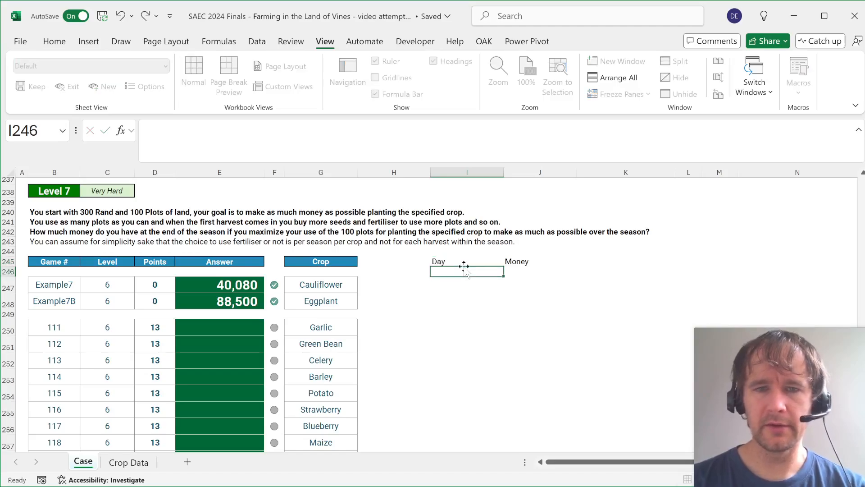
Fill the Day column from I246 with the formula =SEQUENCE(84).
type("=seq")
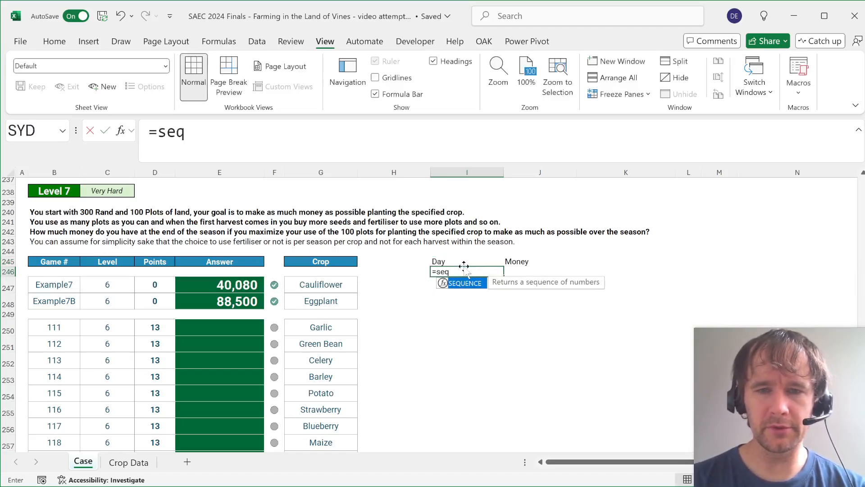
key("Tab")
type("84")
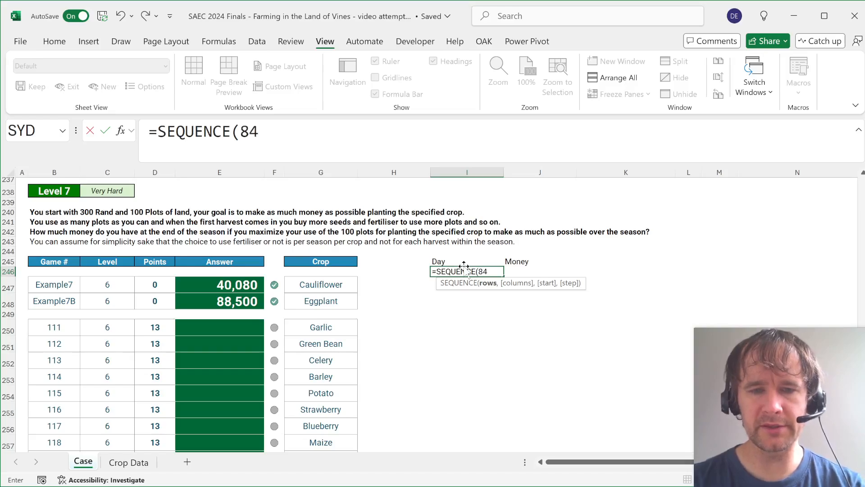
key("Return")
key("Up")
key("Right")
key("Up")
key("Down")
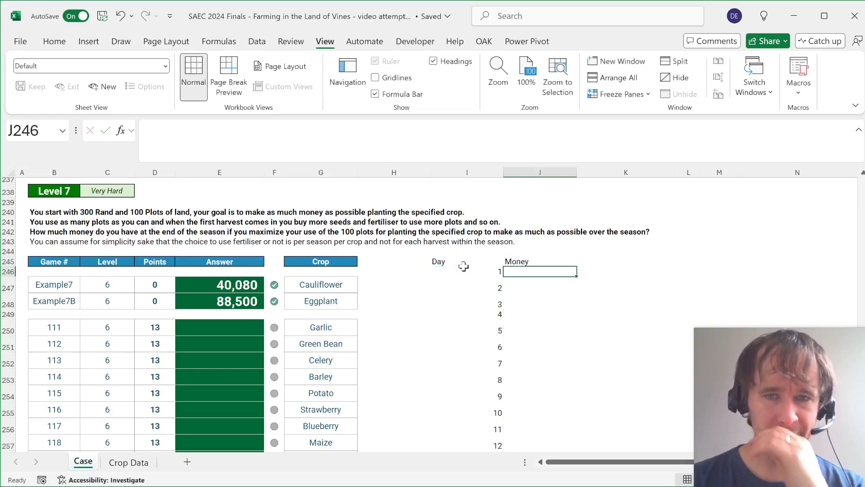
Change the Day formula in I246 to =SEQUENCE(85,,0) so the days start at 0.
left_click(464, 266)
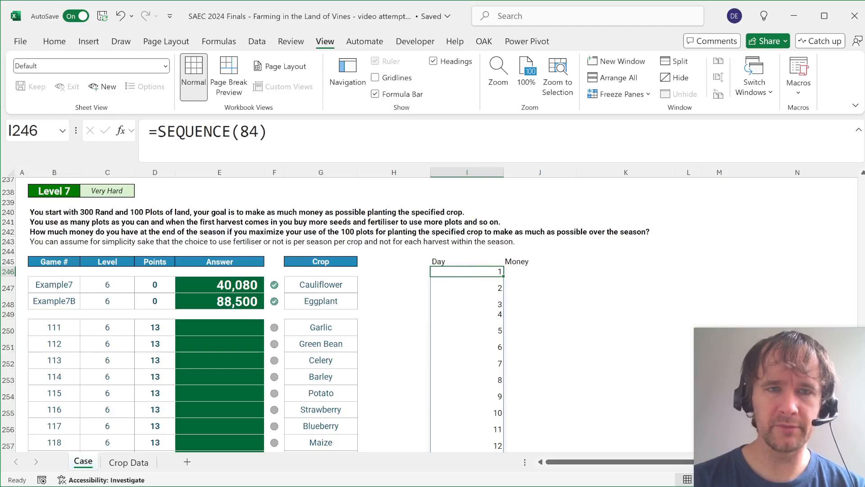
left_click(261, 131)
key("BackSpace")
type("5,,0")
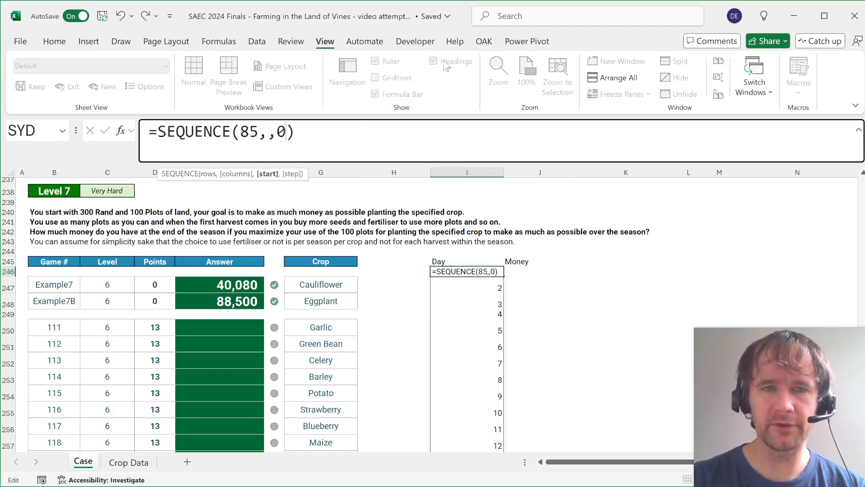
key("Return")
Enter 100 as the day 0 money in J246 and add the header Land use in K245.
key("Up")
key("Right")
type("100")
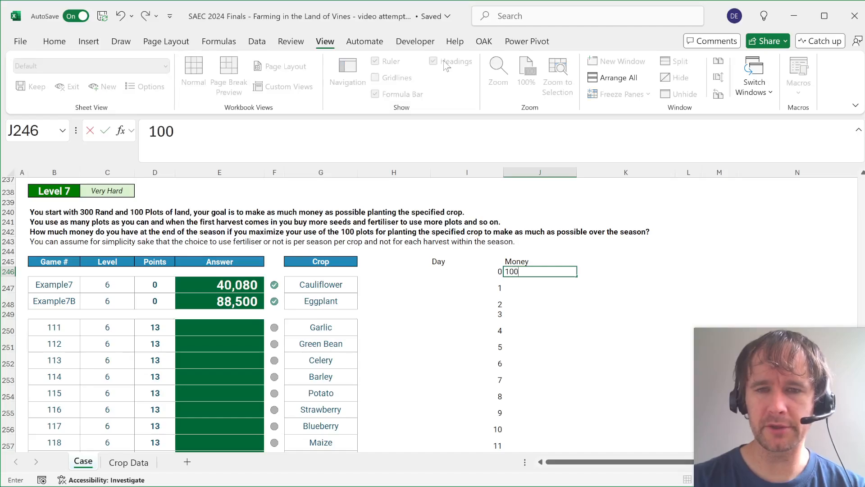
key("Tab")
key("Up")
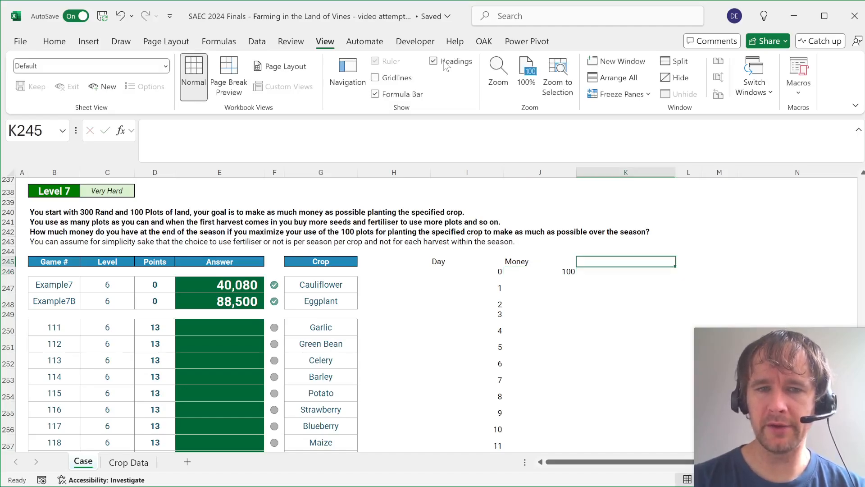
type("Land")
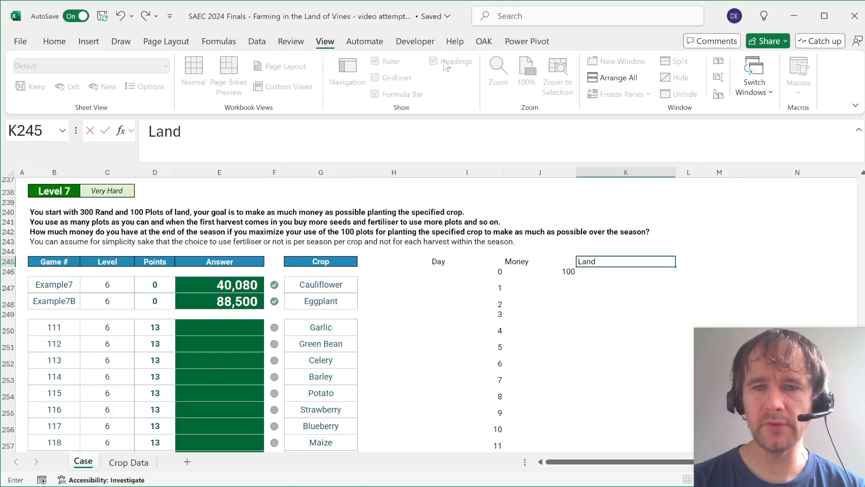
type(" use")
key("Return")
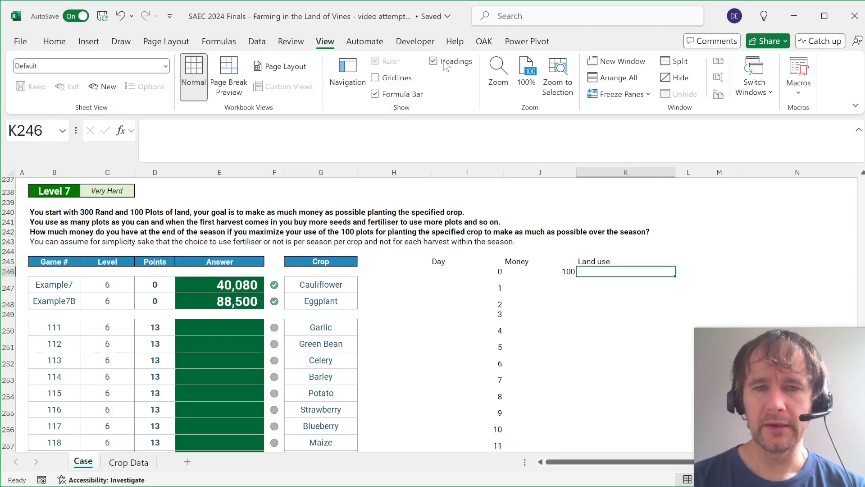
Enter 12 in the Money column for day 1, cell J247.
key("Down")
key("Left")
key("Right")
key("Right")
key("Right")
key("Right")
key("Right")
key("Right")
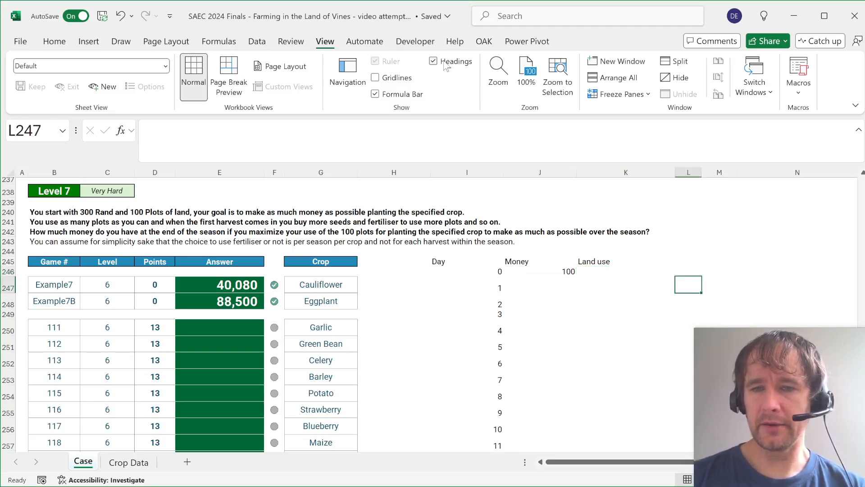
key("ctrl+Left")
key("Right")
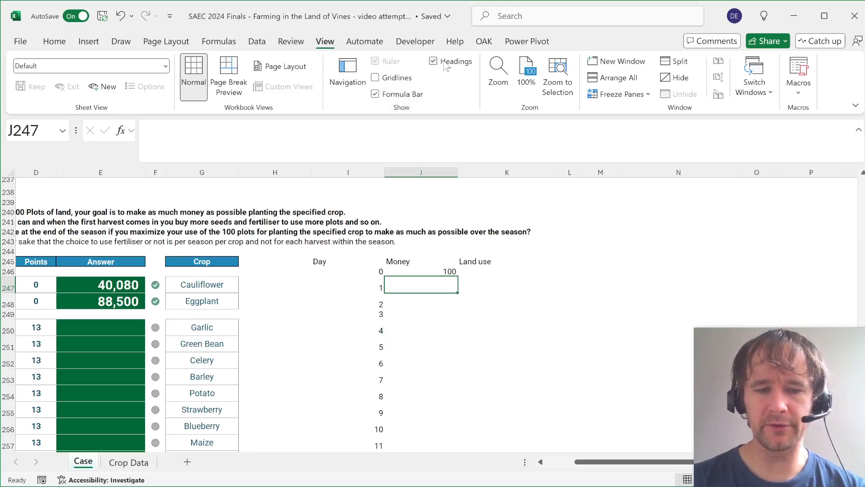
type("12")
key("Tab")
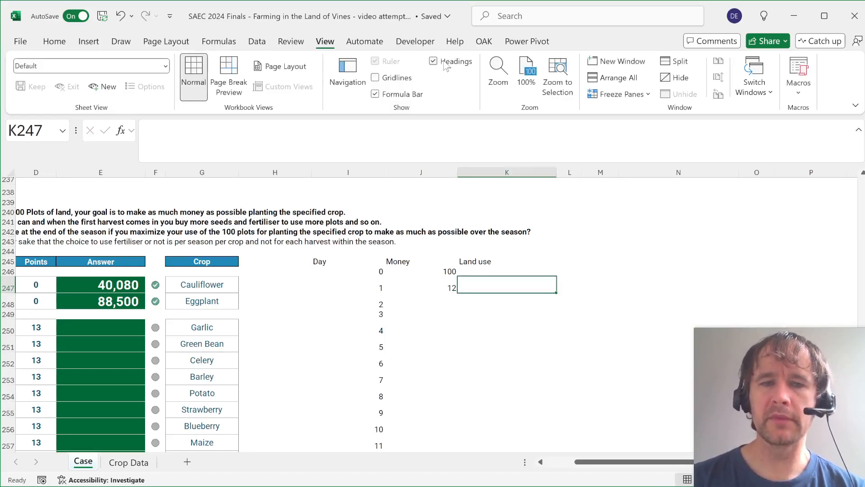
Find Cauliflower on the Crop Data sheet, check its days until first harvest, and return to the Case sheet.
key("Left")
key("Left")
key("Left")
key("Left")
key("ctrl+Page_Down")
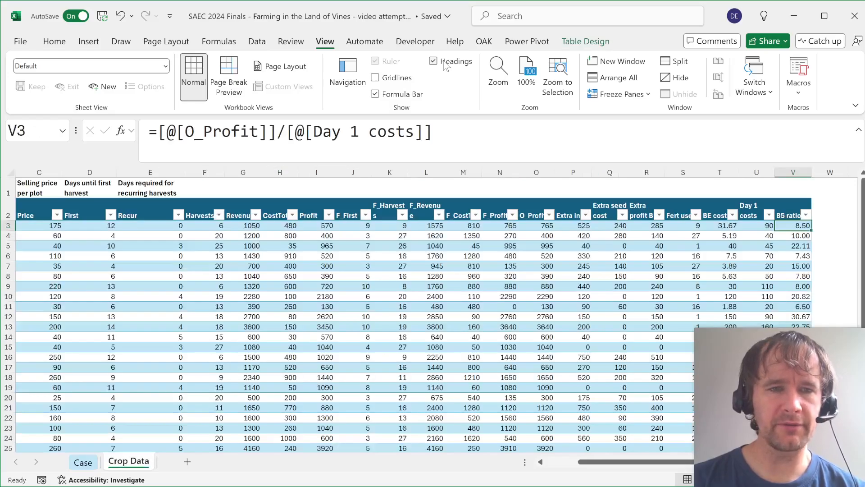
key("ctrl+f")
type("caul")
key("Return")
key("Escape")
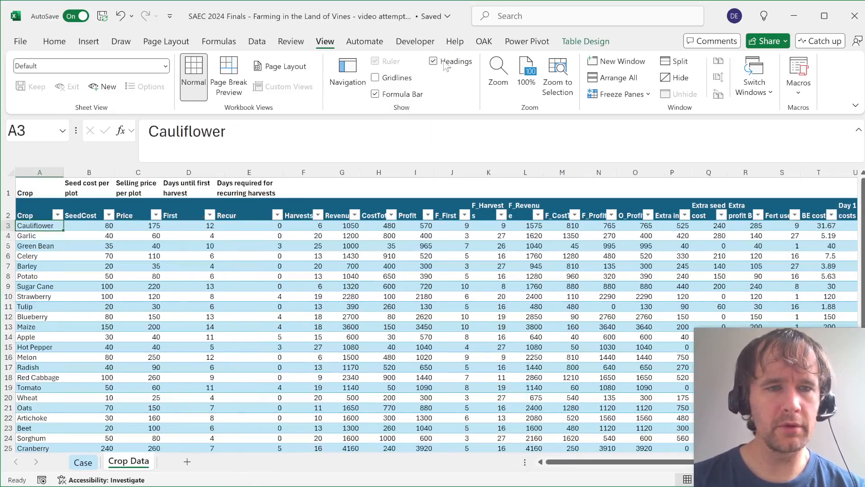
key("Right")
key("Right")
key("Right")
key("Right")
key("Left")
key("ctrl+Page_Up")
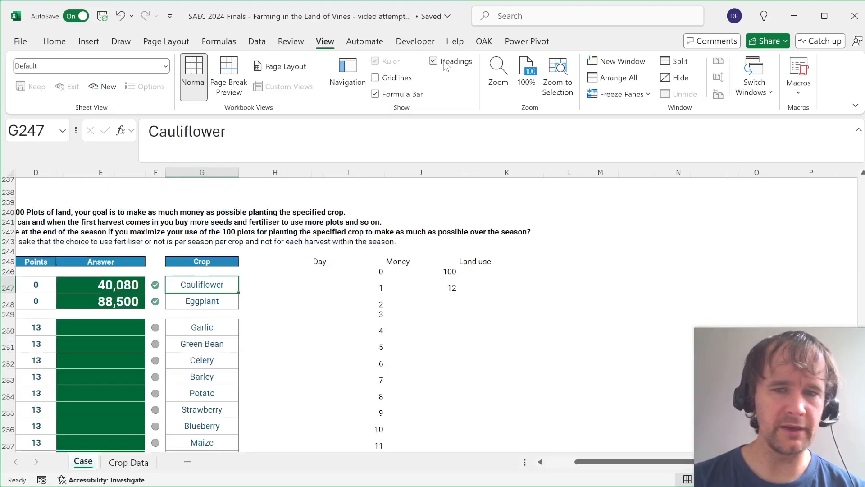
Check Cauliflower's selling price and seed cost on the Crop Data sheet and return to the Case sheet.
key("Right")
key("Right")
key("Right")
key("Right")
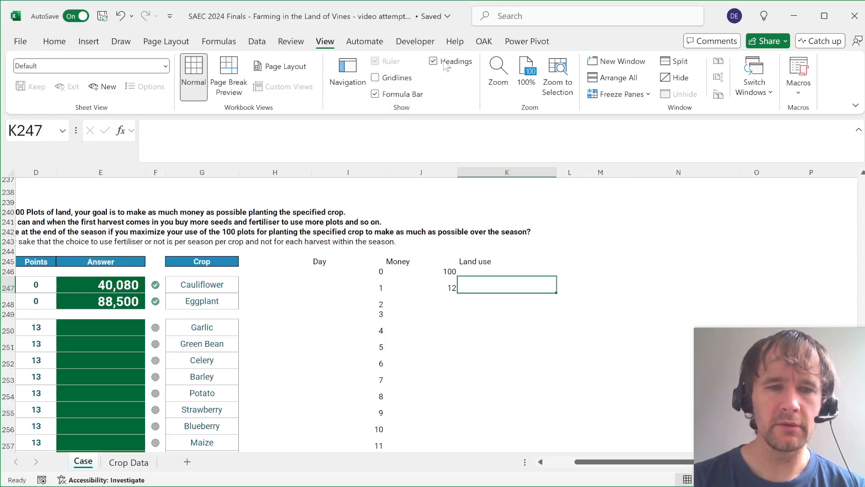
key("ctrl+Page_Down")
key("Left")
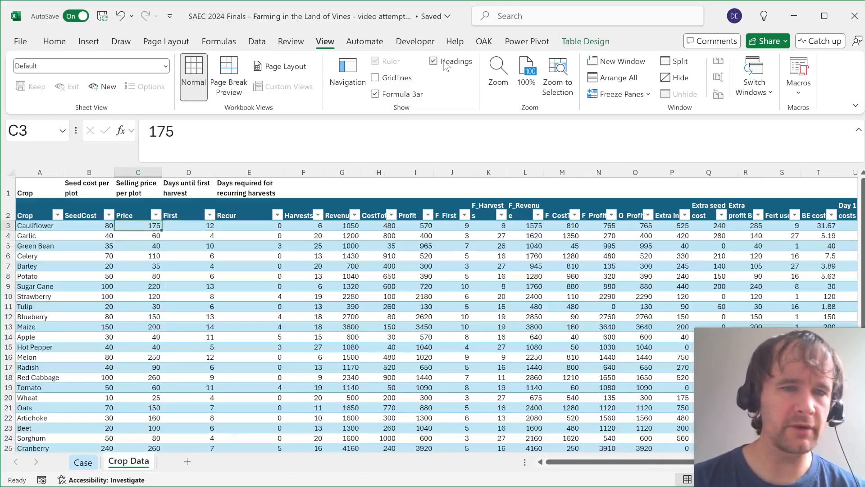
key("Left")
key("ctrl+Page_Up")
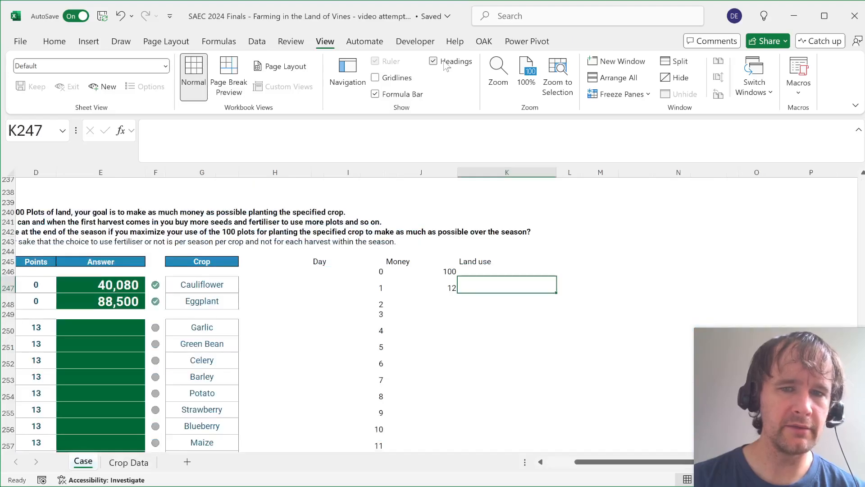
Set the day 1 money in J247 to 20 and the day 1 land use in K247 to 12.
key("Left")
type("20")
key("Tab")
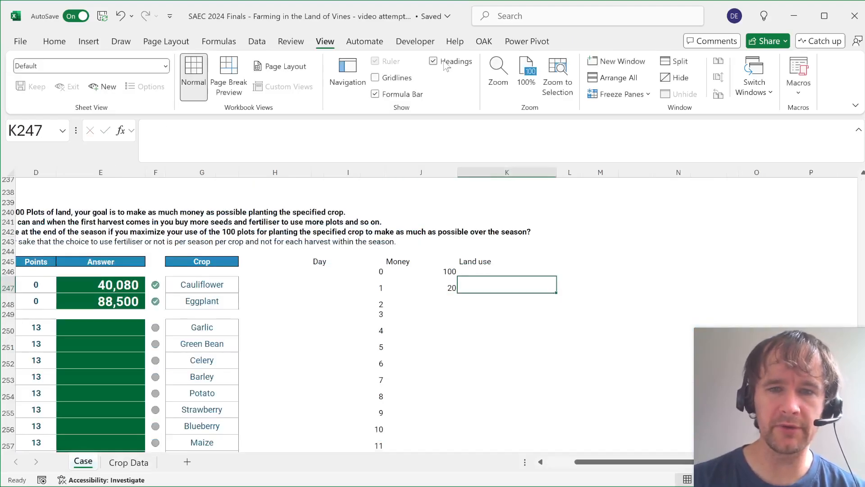
type("12")
key("Return")
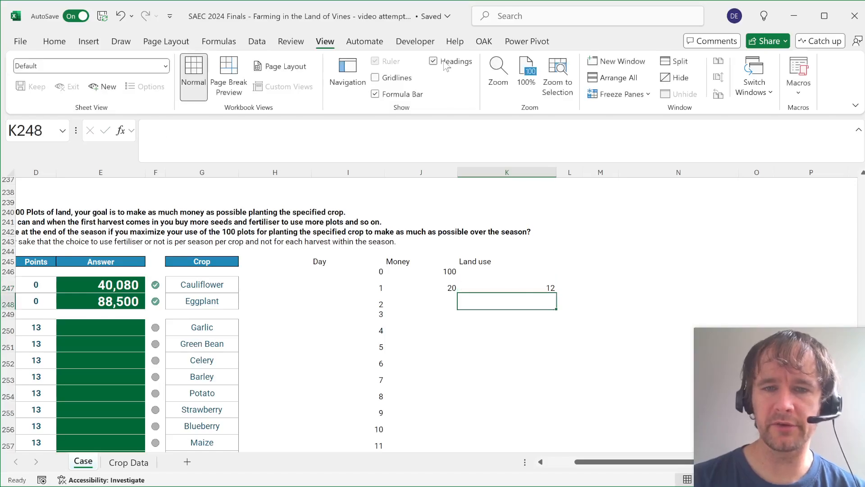
Continue the Land use countdown with 11, 10 and 9 in K248 to K250.
type("11")
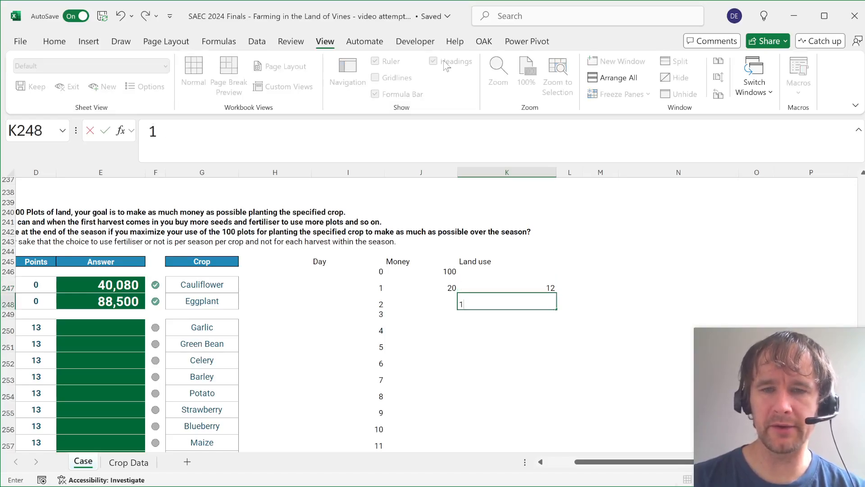
key("Return")
type("10")
key("Return")
type("9")
key("Return")
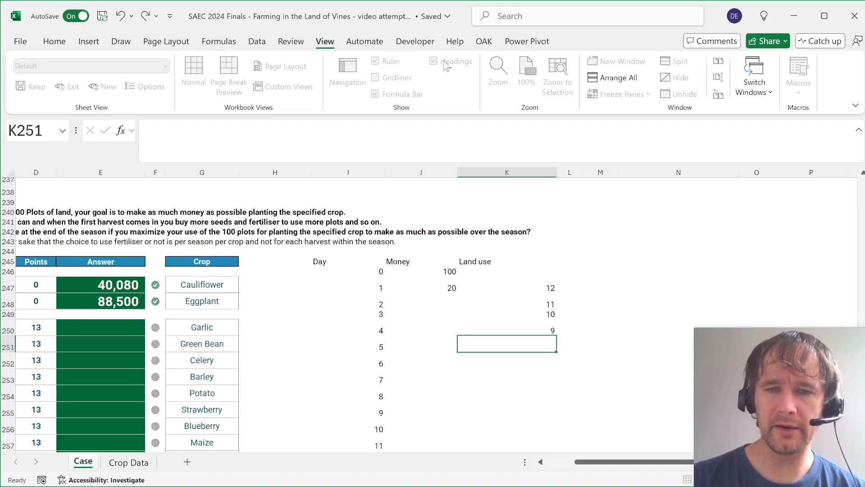
key("Return")
key("Return")
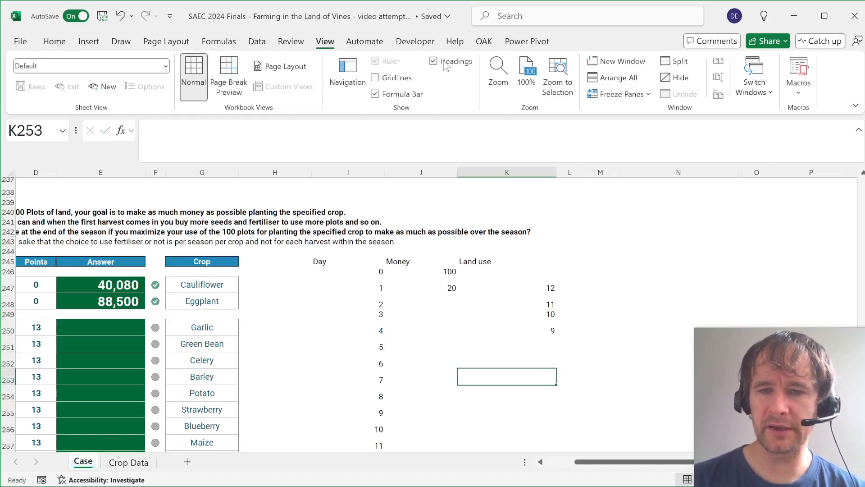
Check Cauliflower's selling price on the Crop Data sheet and return to the day 13 money cell J259 on the Case sheet.
key("Left")
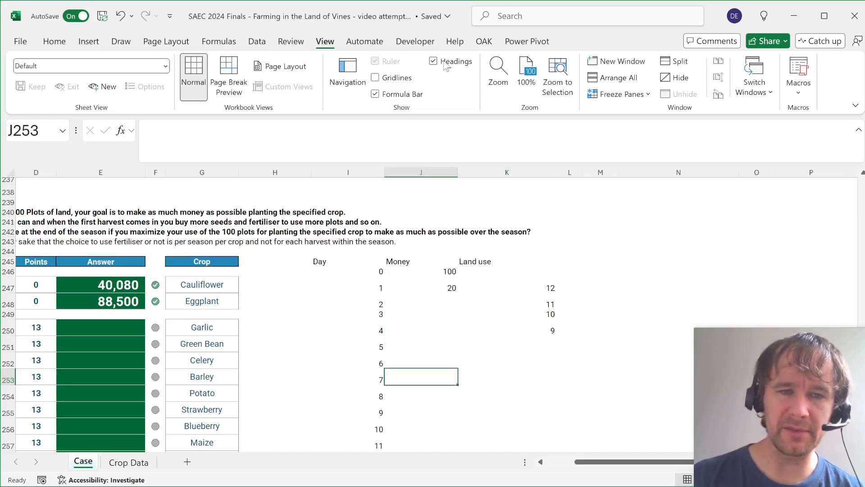
key("ctrl+Page_Down")
key("ctrl+Page_Up")
key("Down")
key("Down")
key("Down")
key("Down")
key("Down")
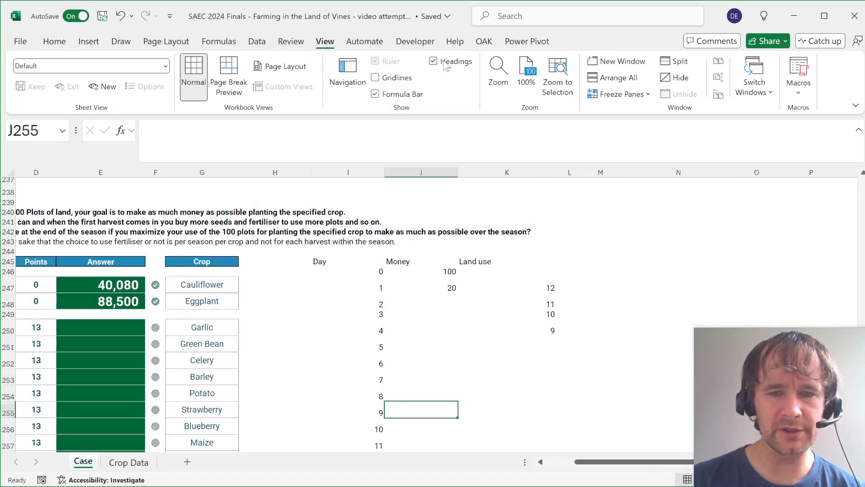
key("Down")
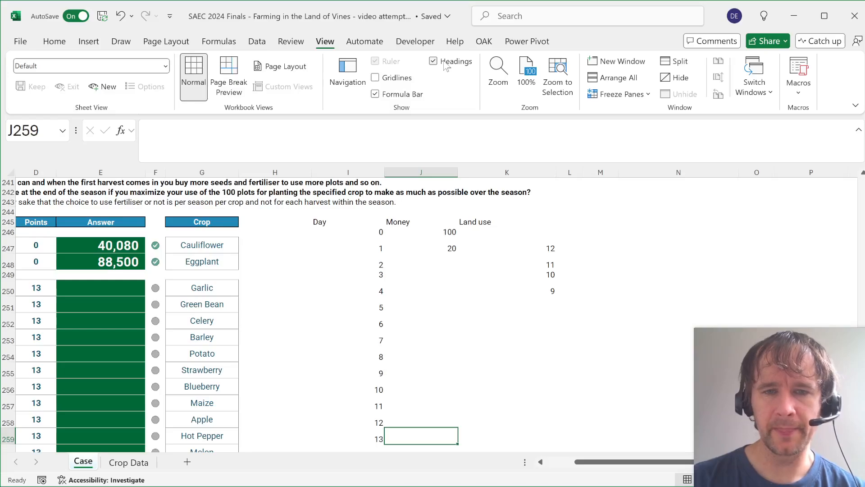
key("ctrl+Page_Down")
key("Right")
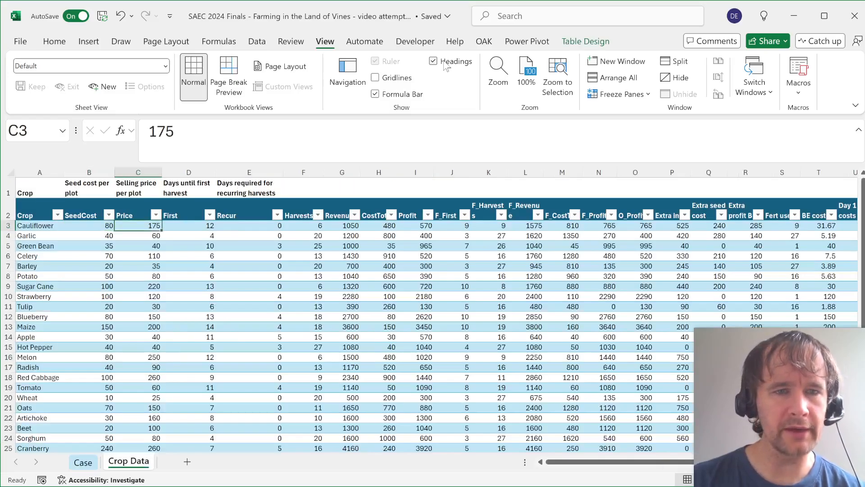
key("ctrl+Page_Up")
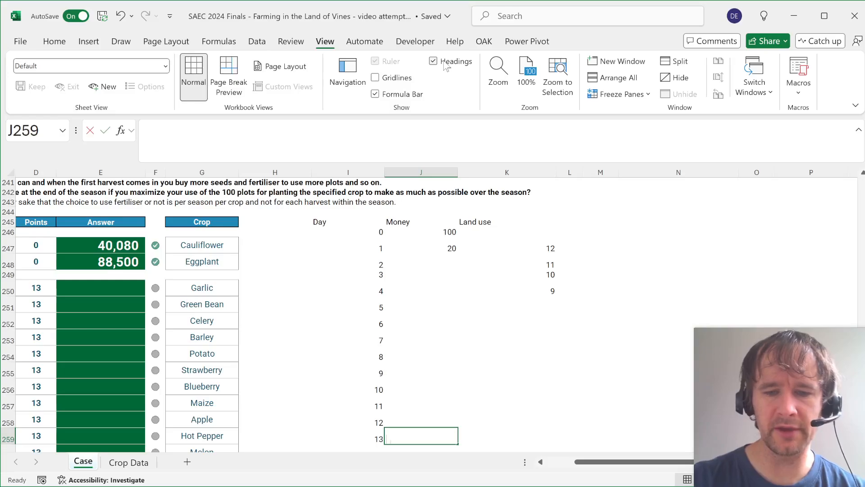
Enter 195 as the day 13 money in J259 and 12,12 as the day 13 land use in K259.
type("195")
key("Tab")
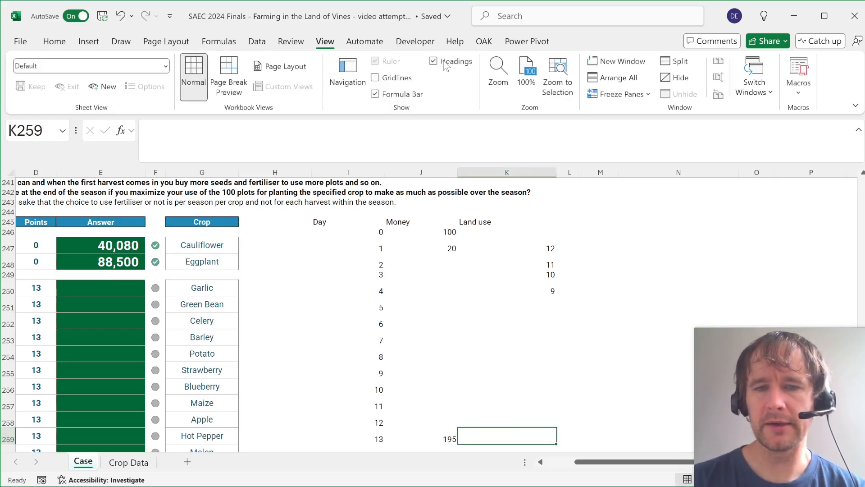
key("ctrl+Page_Down")
key("ctrl+Page_Up")
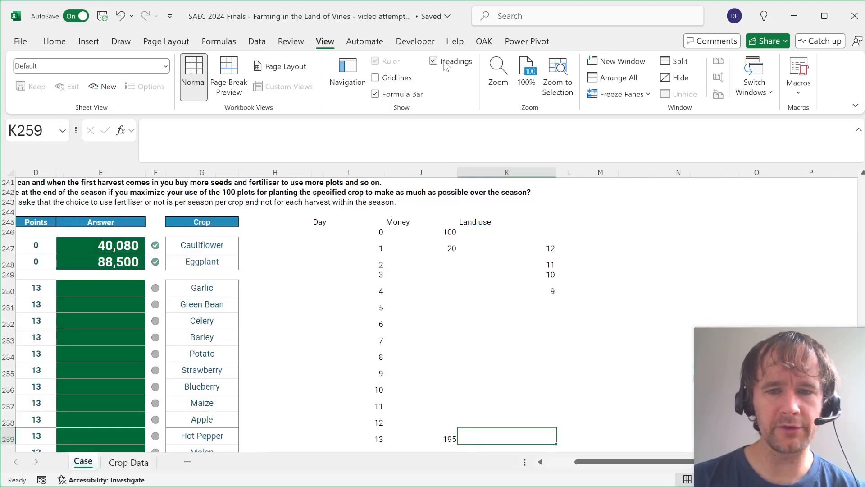
type("12,12")
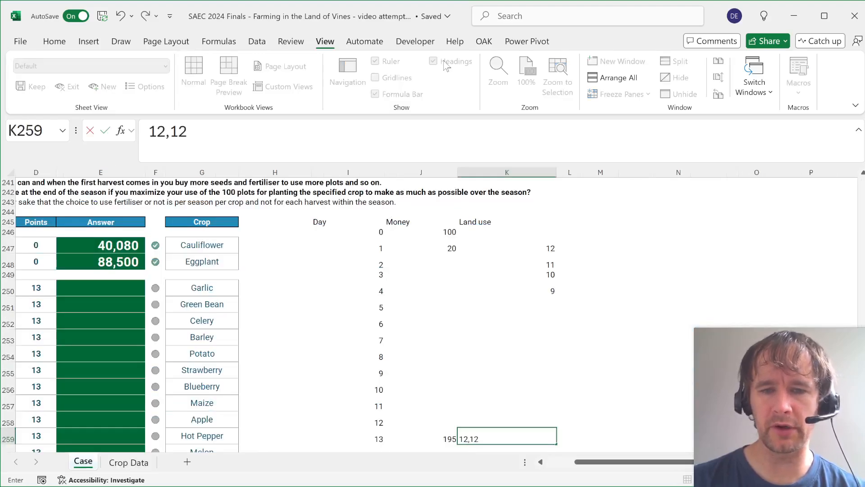
key("Return")
Set the day 13 money in J259 to 35 and enter 11,11 as the day 14 land use in K260.
key("Up")
key("Left")
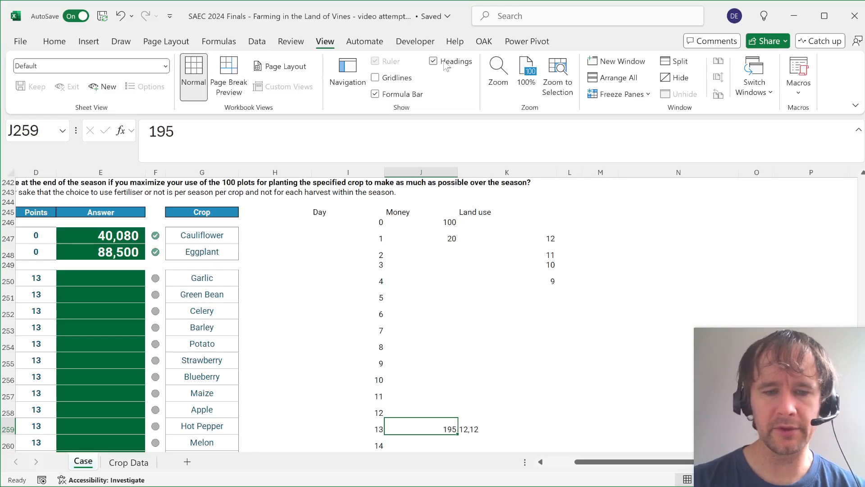
type("35")
key("Return")
key("Up")
key("Right")
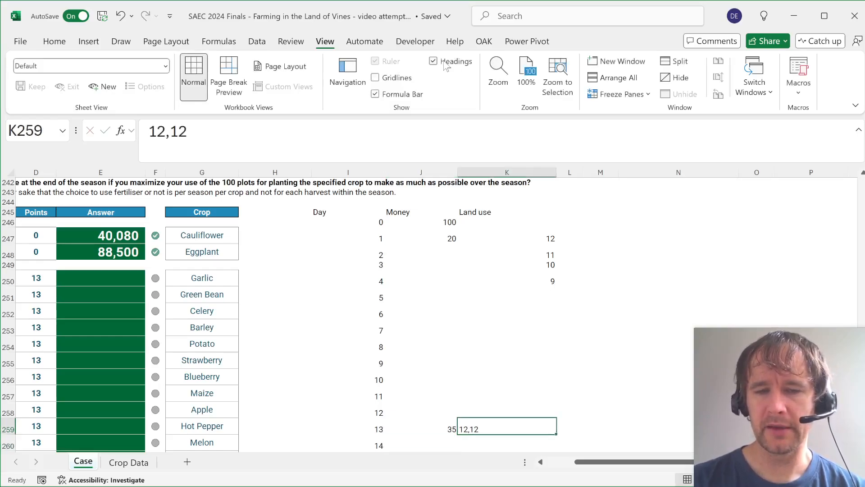
key("Down")
type("11,11")
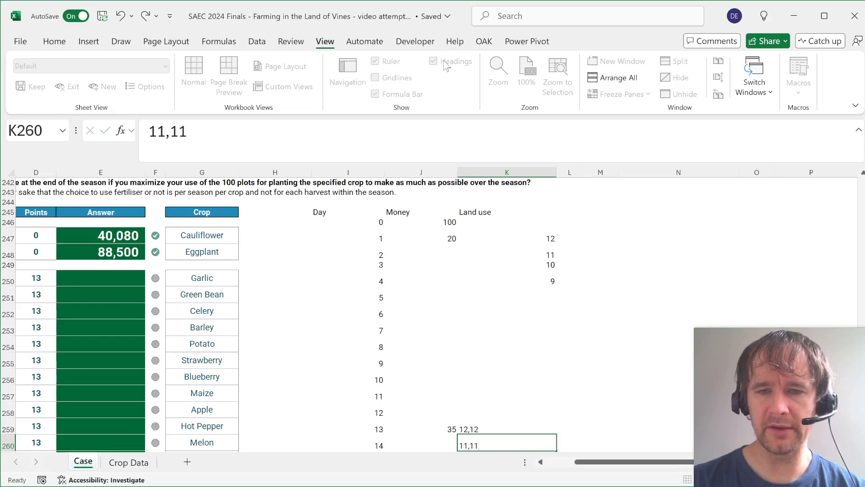
key("Return")
Enter 1,1 as the day 24 land use in K270.
key("Down")
key("Down")
key("Down")
key("Down")
key("Down")
key("Down")
key("Down")
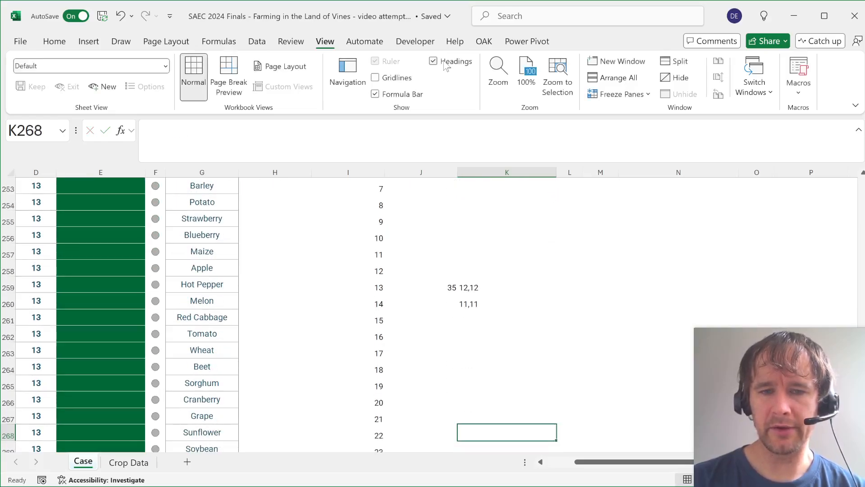
key("Down")
key("Down")
key("Down")
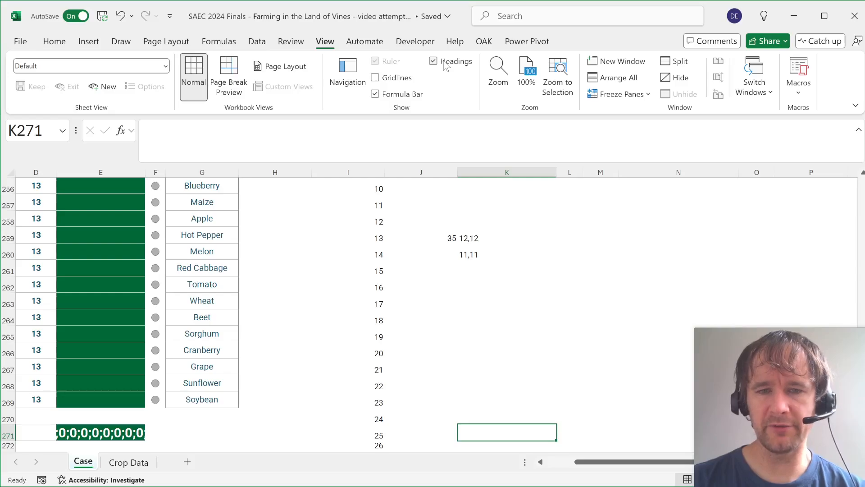
key("Up")
type("1,1")
key("Return")
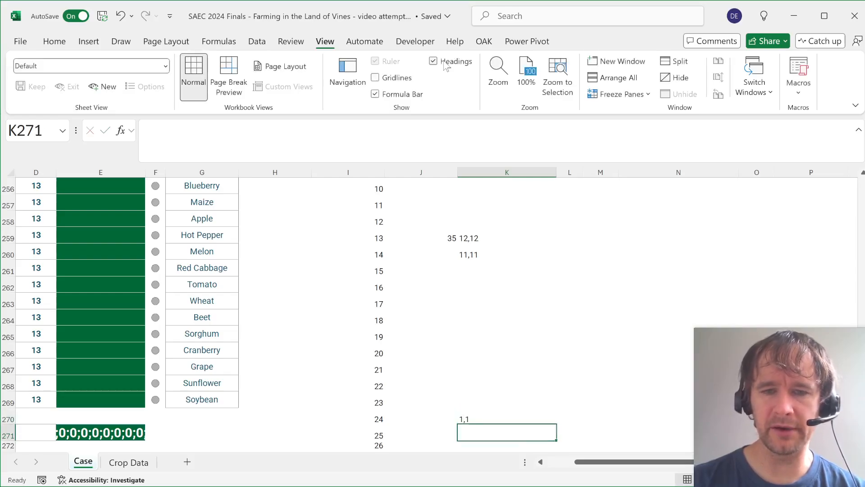
Calculate the money available after harvesting two plots in L270 with the formula =2*175+35.
key("Left")
key("Up")
key("Down")
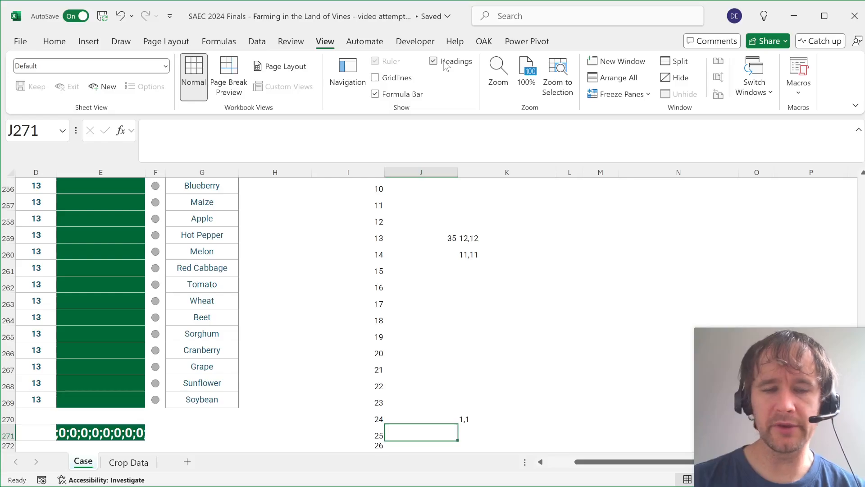
key("ctrl+Page_Down")
key("ctrl+Page_Up")
key("Up")
key("Right")
key("Right")
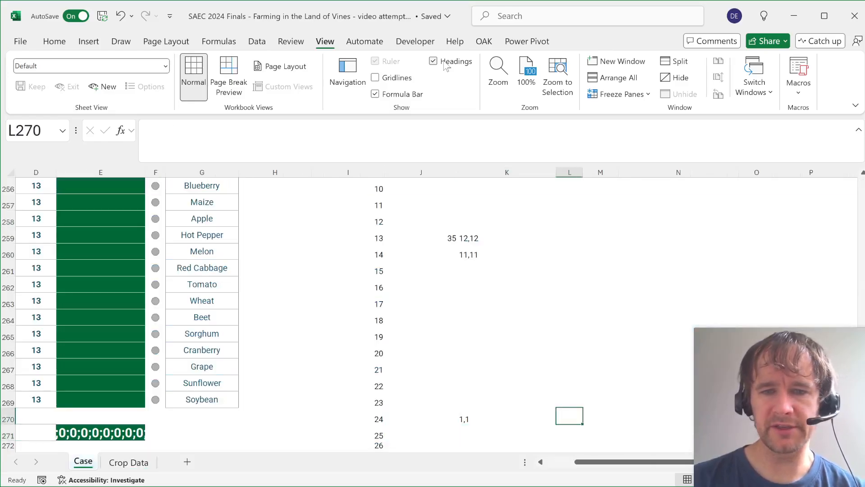
type("=2*")
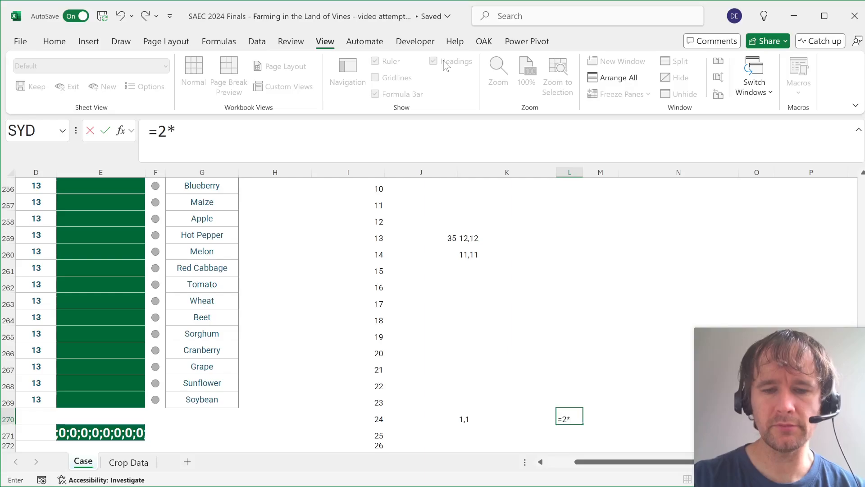
type("175+35")
key("Return")
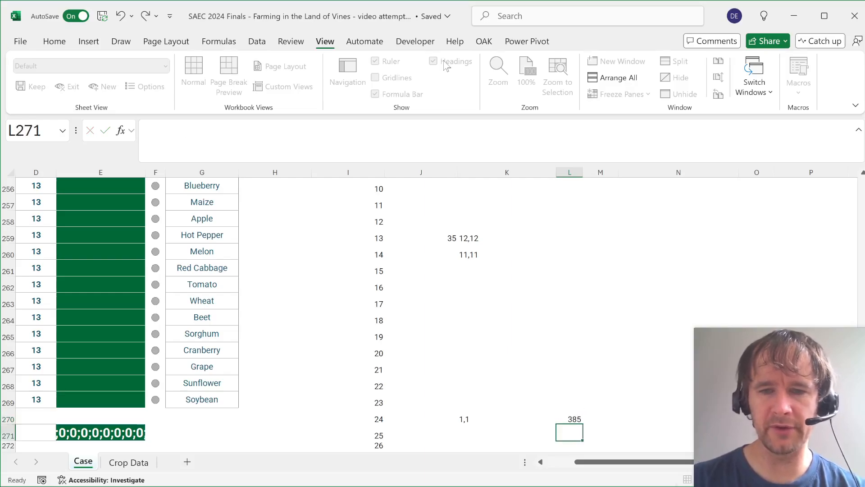
Work out how many seeds the L270 money buys with =L270/80 in M270, and clear that cell again.
key("Up")
key("Right")
type("=")
key("Left")
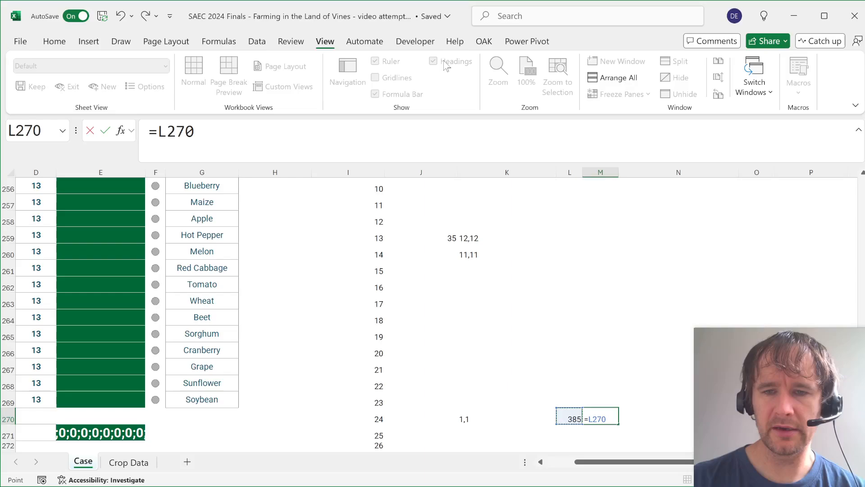
type("/80")
key("Return")
key("Up")
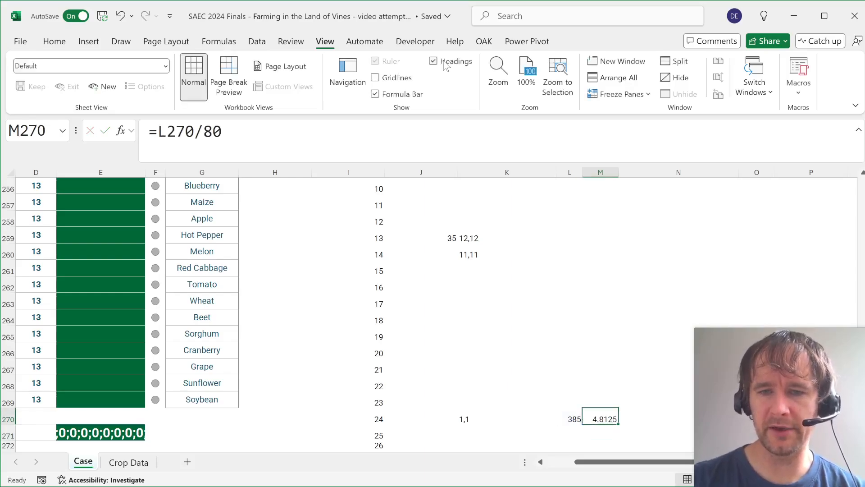
key("Delete")
Calculate the day 25 money in J271 with the formula =L270-4*80.
key("Down")
key("Left")
key("Left")
key("Right")
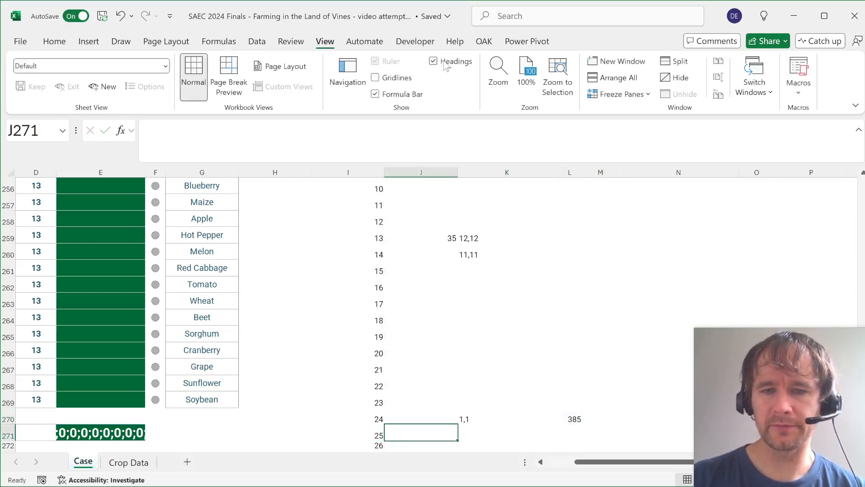
type("=")
key("Up")
key("Right")
key("Right")
type("-4")
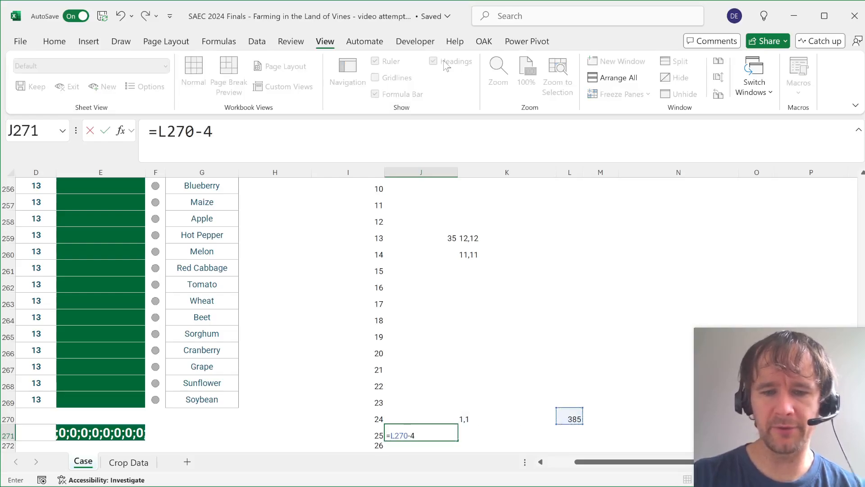
type("*80")
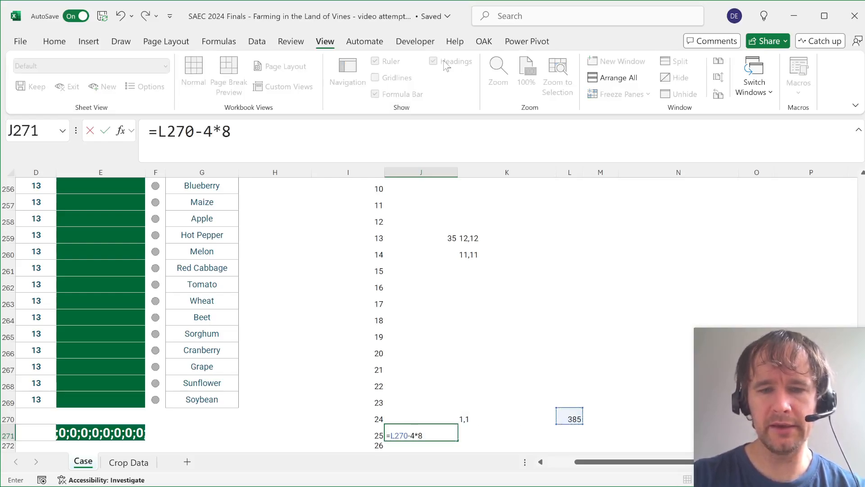
key("Return")
Enter 12,12,12,12 as the day 25 land use in K271.
key("Up")
key("Right")
type("12,12,12,12")
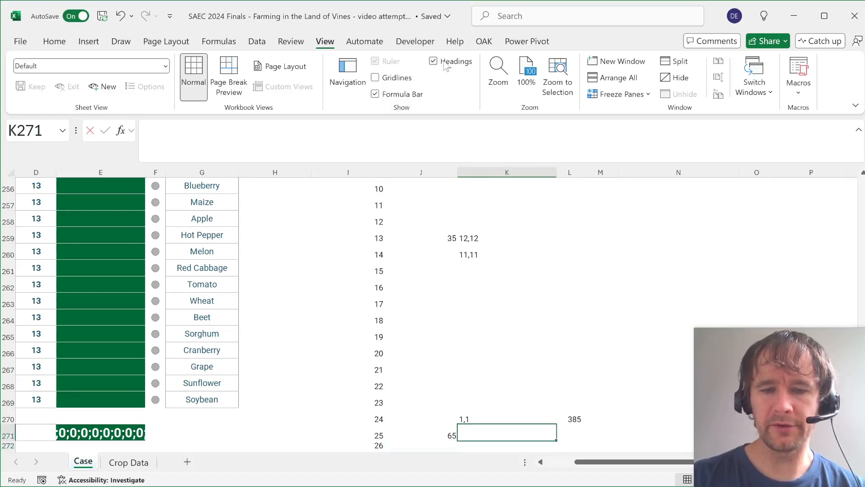
key("ctrl+Return")
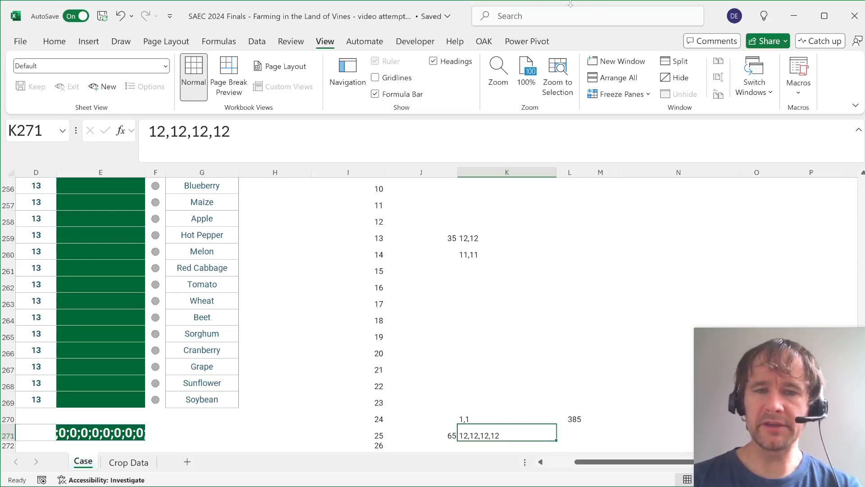
left_click(478, 238)
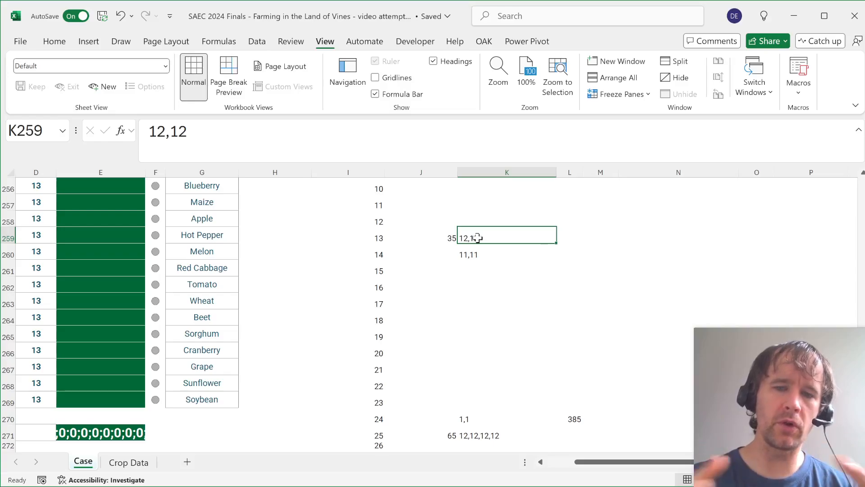
scroll(514, 282, "up", 3)
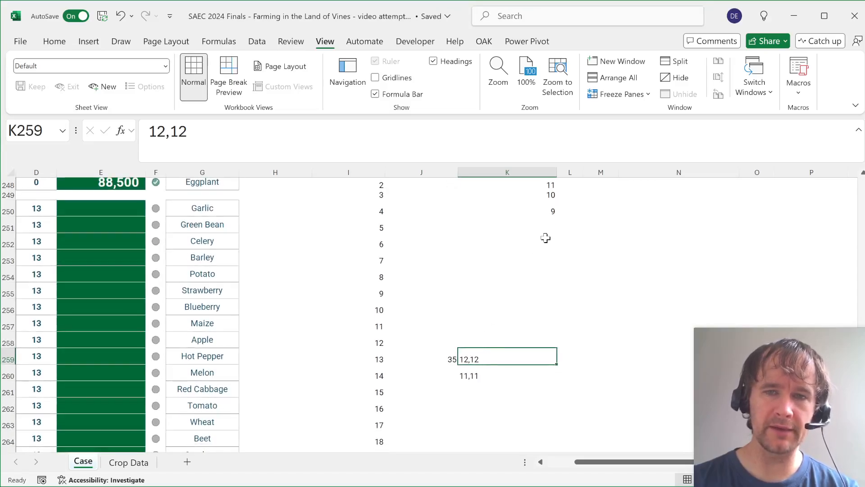
left_click(486, 340)
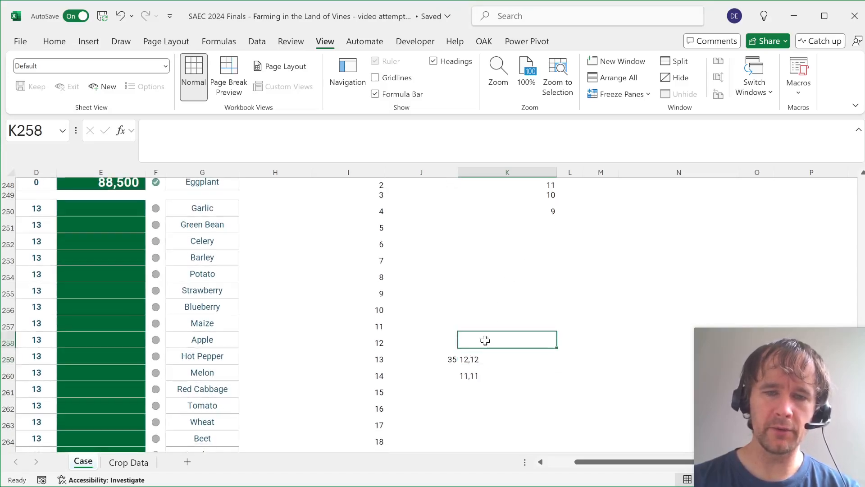
Find Eggplant on the Crop Data sheet, check its first and recurring harvest days, and return to the Case sheet.
left_click(203, 184)
key("ctrl+Page_Down")
key("ctrl+f")
type("eggp")
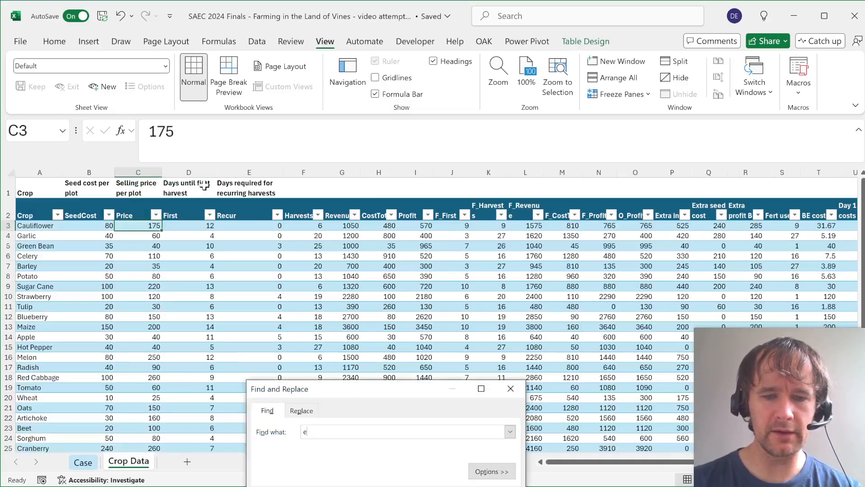
key("Escape")
key("Right")
key("Right")
key("Right")
key("Right")
key("Right")
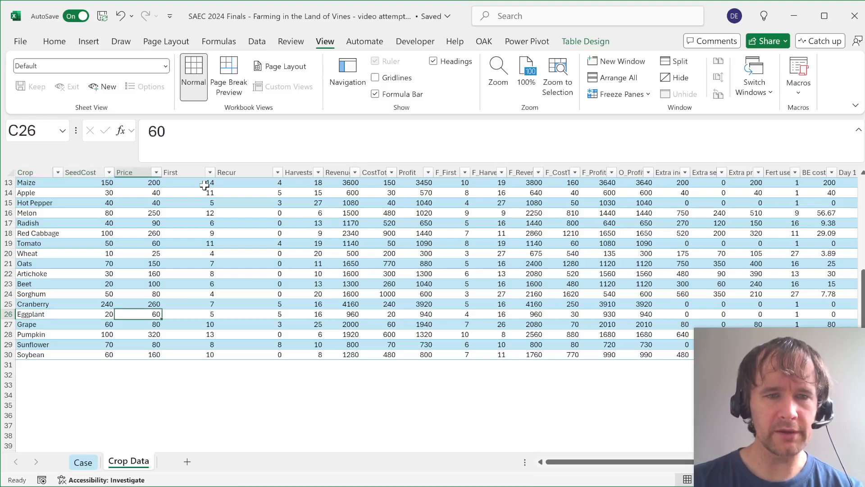
key("Left")
key("ctrl+shift+Up")
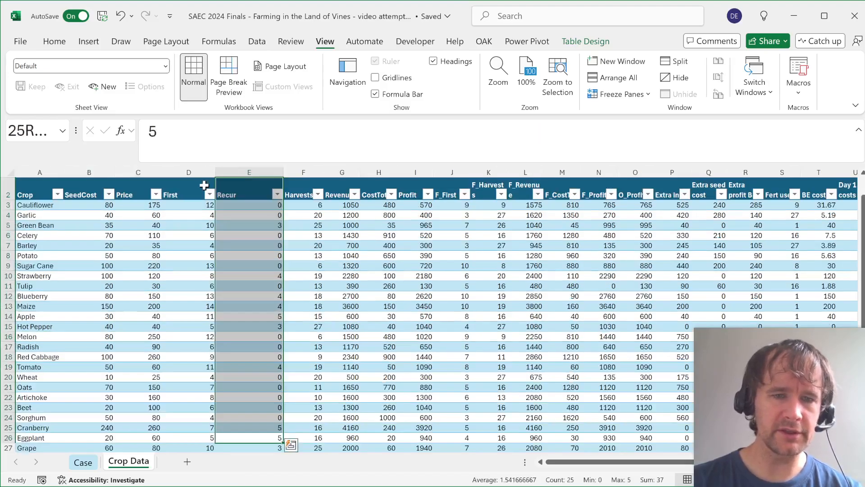
key("Left")
key("Right")
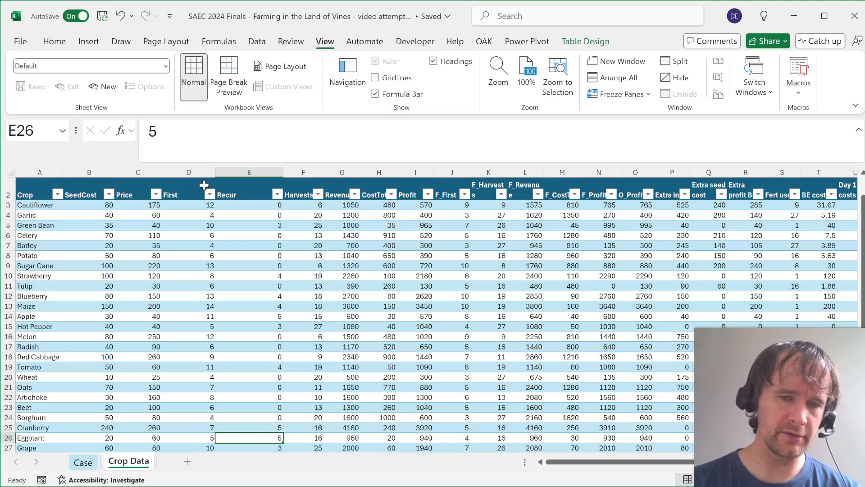
key("ctrl+Page_Up")
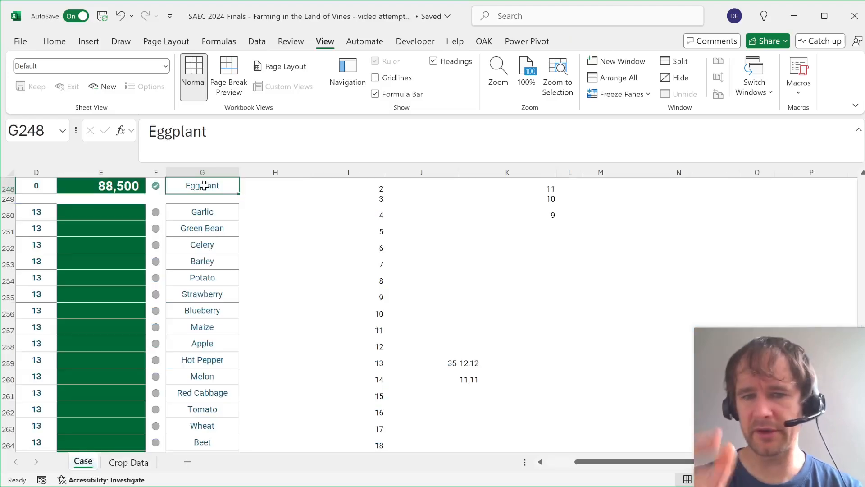
left_click(512, 347)
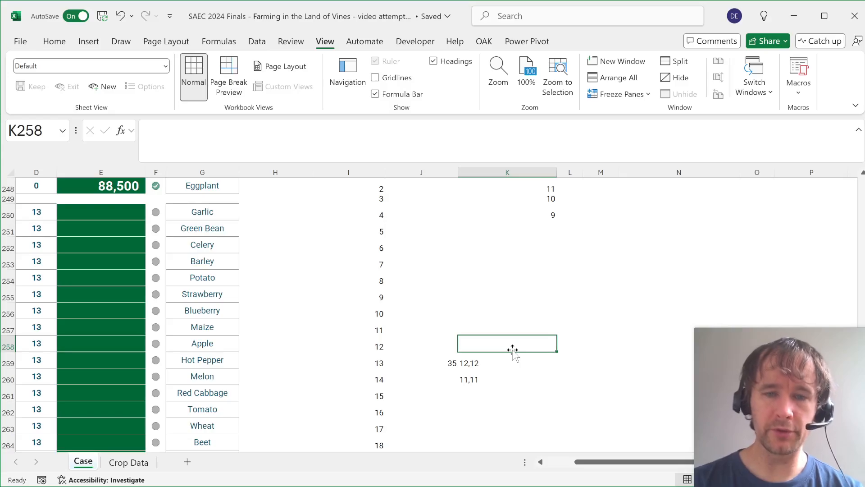
key("Down")
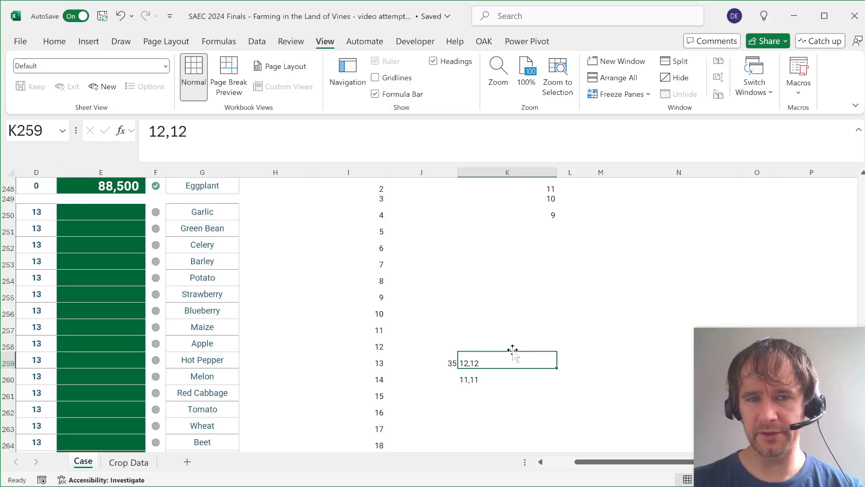
Review the day-by-day model on the Case sheet, examining the early Money and Land use entries and the day list through day 84.
scroll(513, 350, "up", 4)
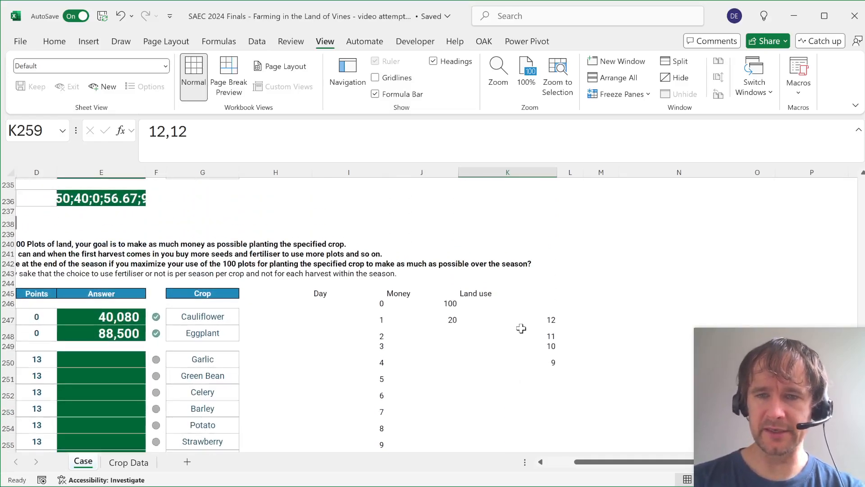
left_click_drag(506, 312, 511, 367)
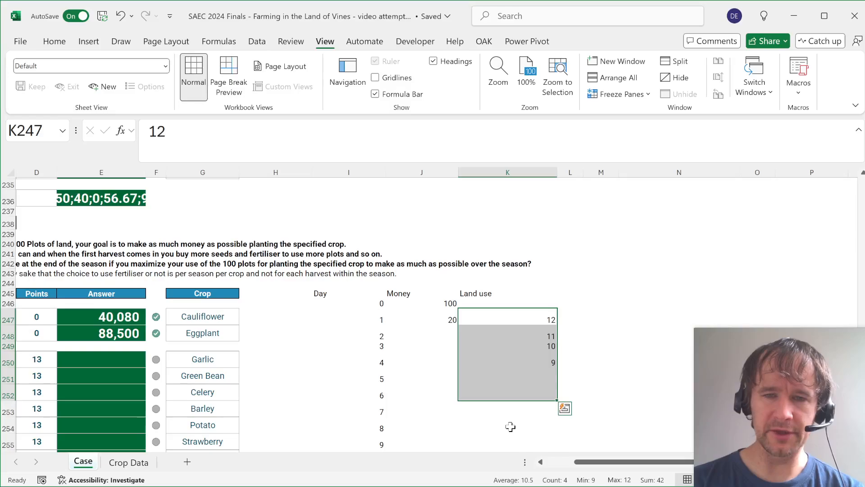
scroll(511, 427, "down", 8)
scroll(511, 427, "down", 3)
scroll(511, 427, "up", 8)
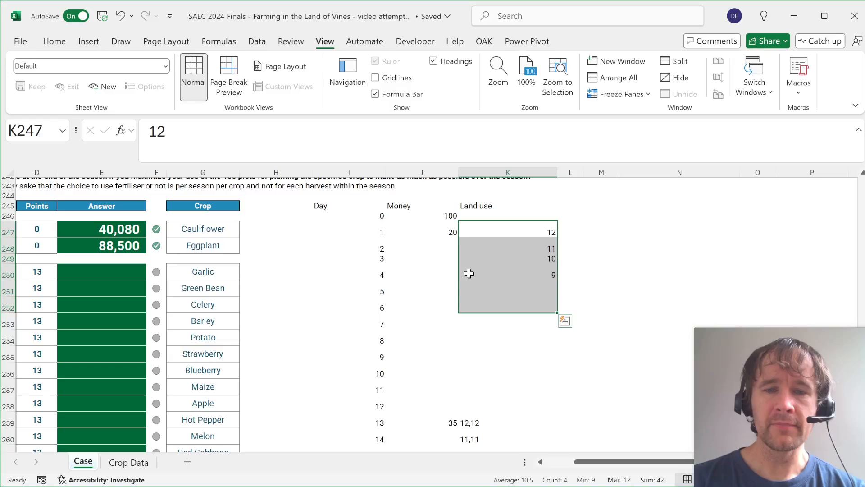
left_click(434, 245)
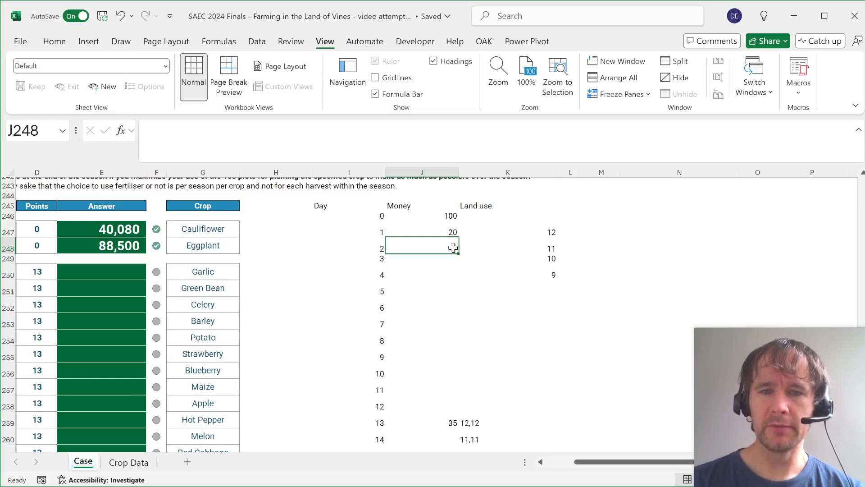
left_click_drag(422, 231, 515, 238)
left_click_drag(429, 248, 520, 253)
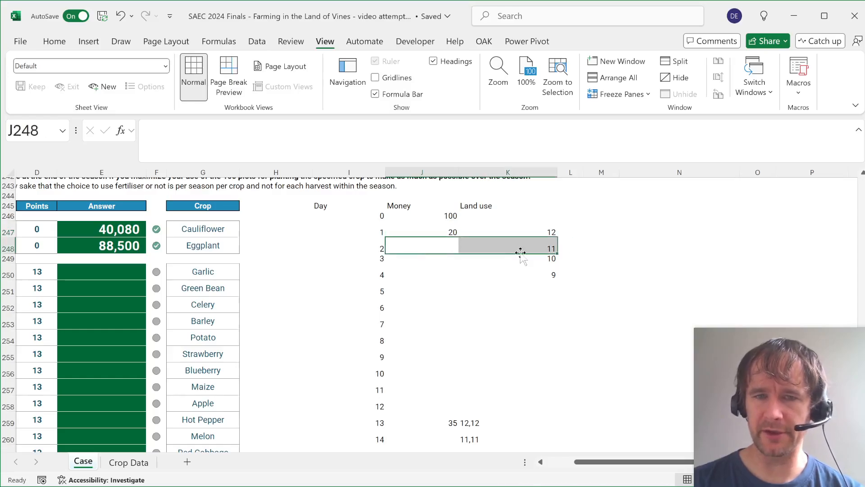
scroll(468, 324, "down", 20)
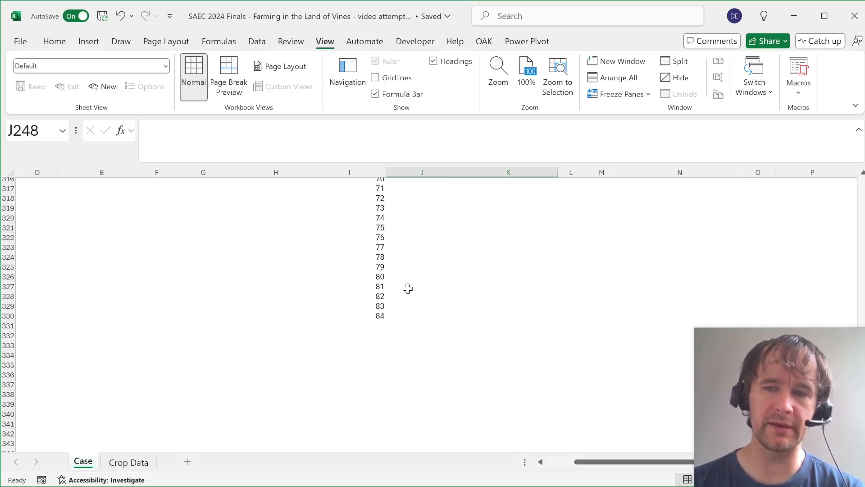
scroll(408, 288, "up", 20)
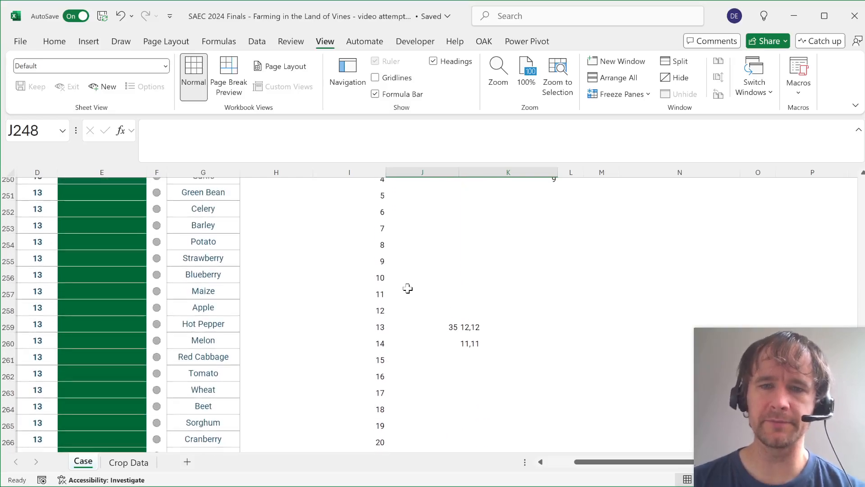
scroll(407, 288, "up", 4)
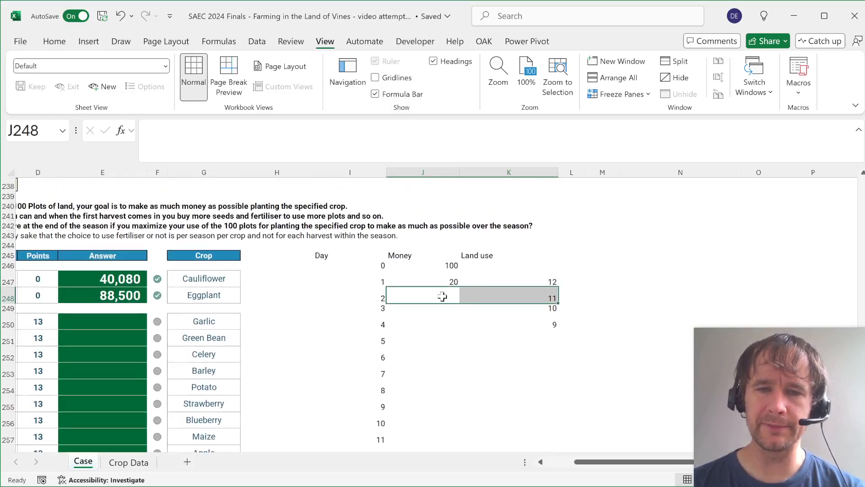
Examine how the Money and Land use pair carries from one day to the next across days 0 to 2, and return to the Level 7 question text.
left_click(442, 296)
key("Left")
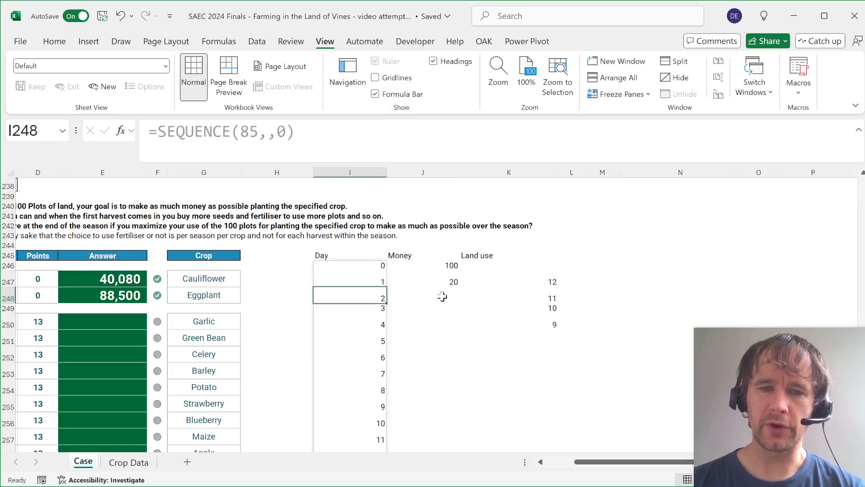
key("Right")
key("shift+Up")
key("shift+Right")
key("shift+Right")
key("shift+Up")
key("shift+Left")
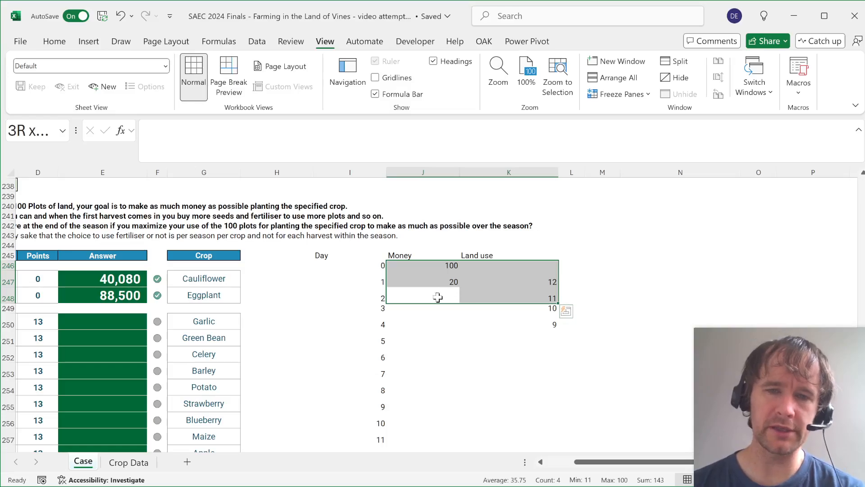
left_click(440, 293)
left_click_drag(446, 280, 507, 277)
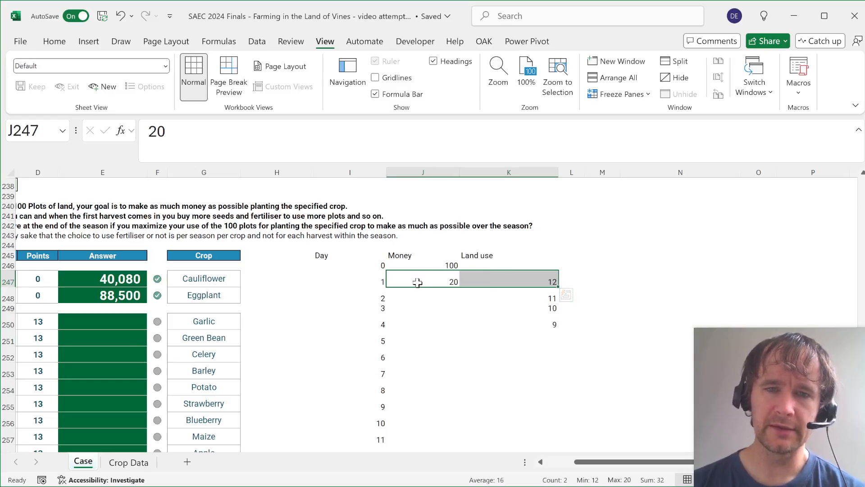
left_click_drag(424, 281, 512, 277)
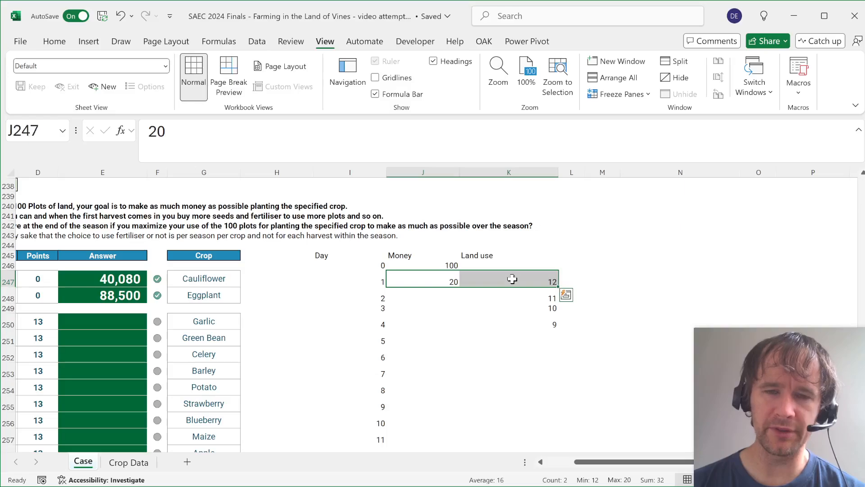
left_click_drag(435, 266, 490, 267)
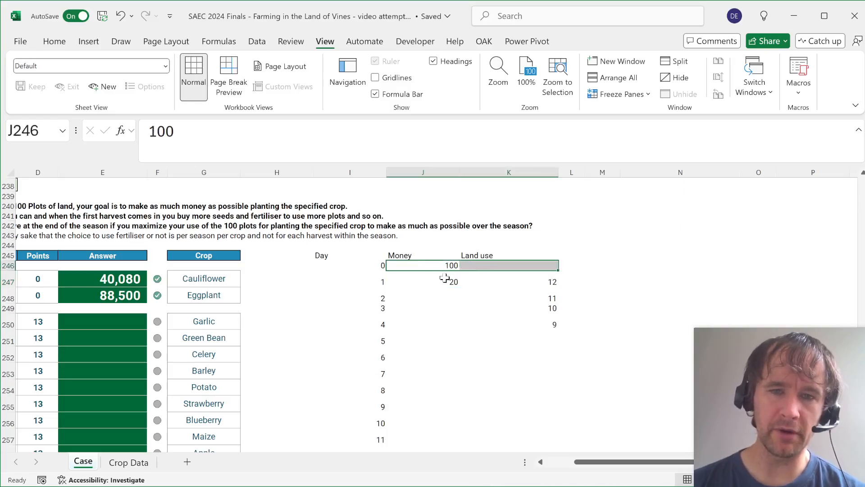
left_click(442, 279)
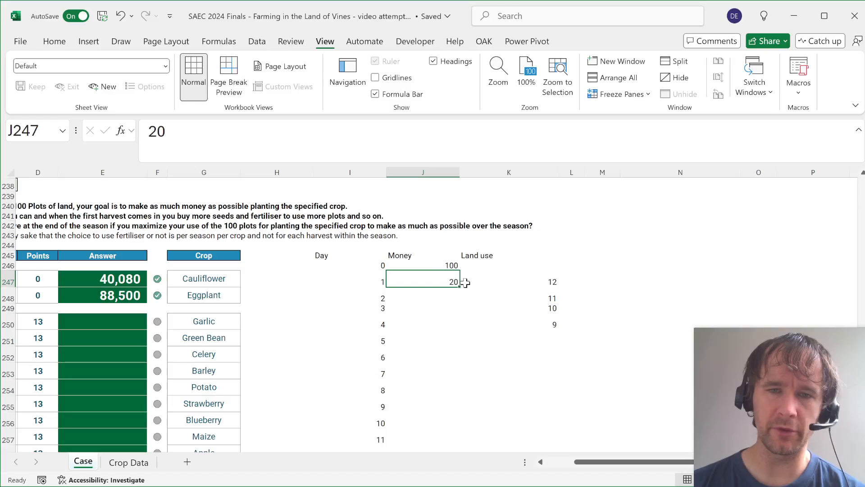
left_click(458, 265)
left_click_drag(458, 265, 484, 277)
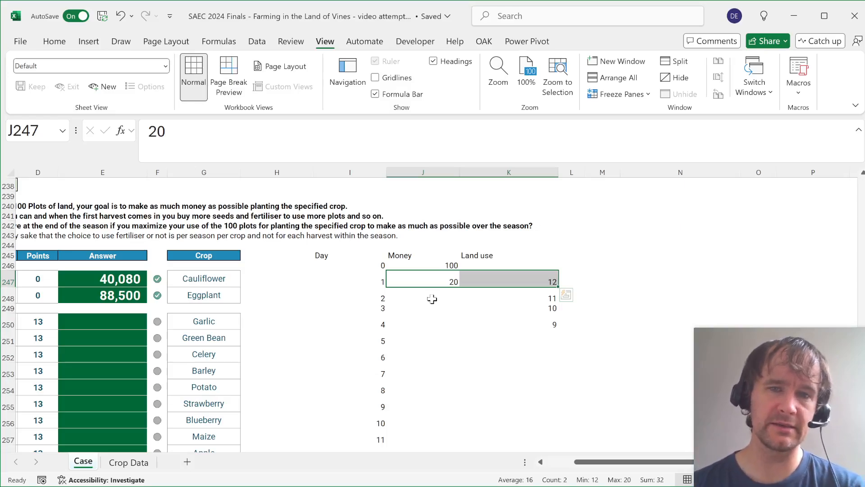
key("Left")
key("Home")
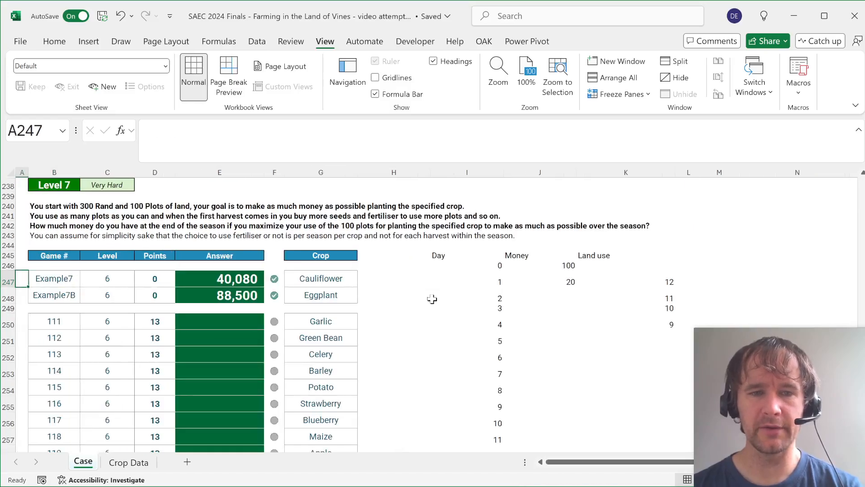